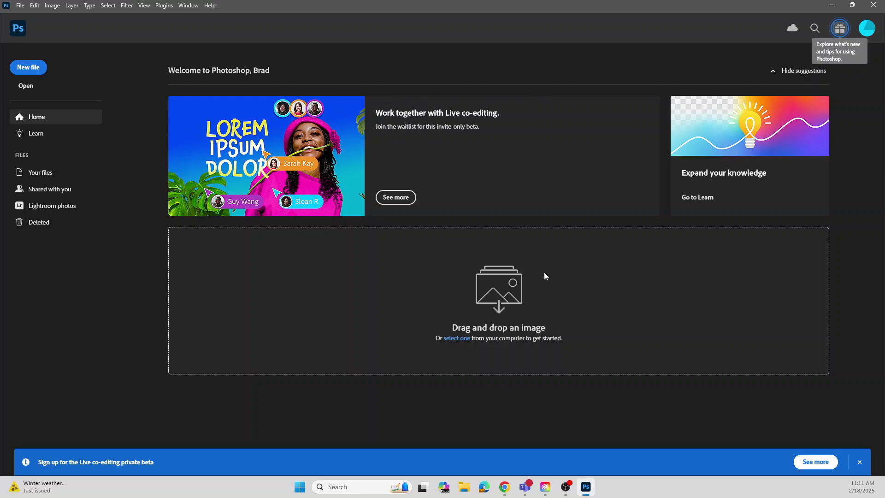
- Switch to Chrome and run a Google image search for "seamless brick texture 1024x1024" in a new tab
mouse_move(509, 490)
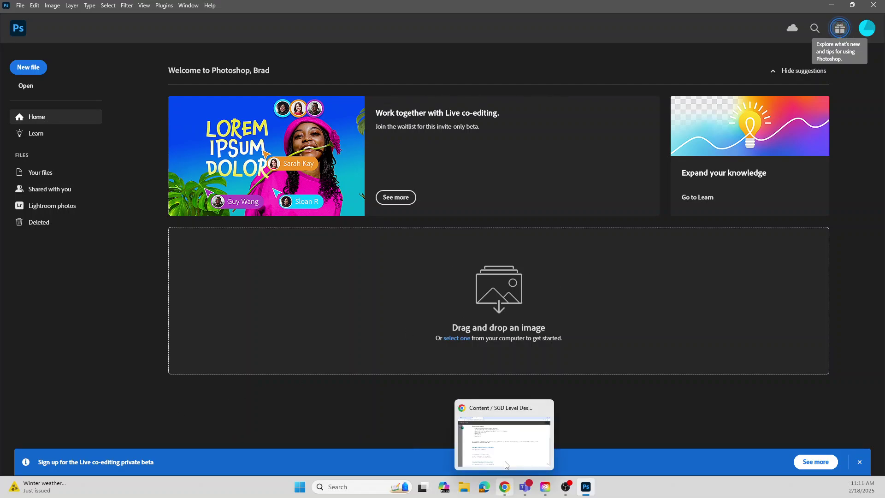
left_click(505, 453)
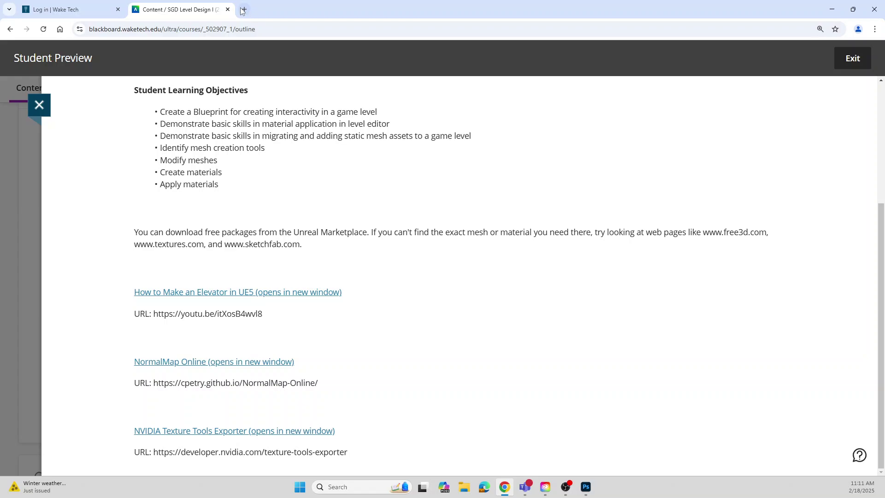
left_click(245, 9)
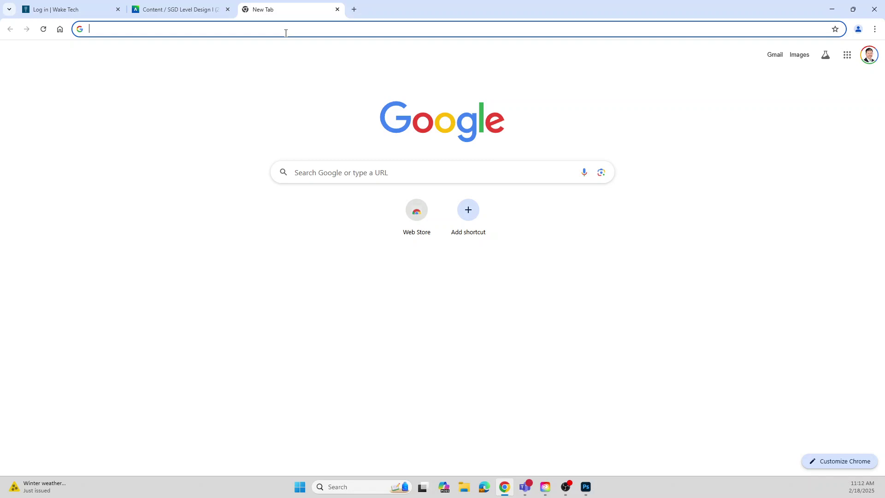
type("seamle")
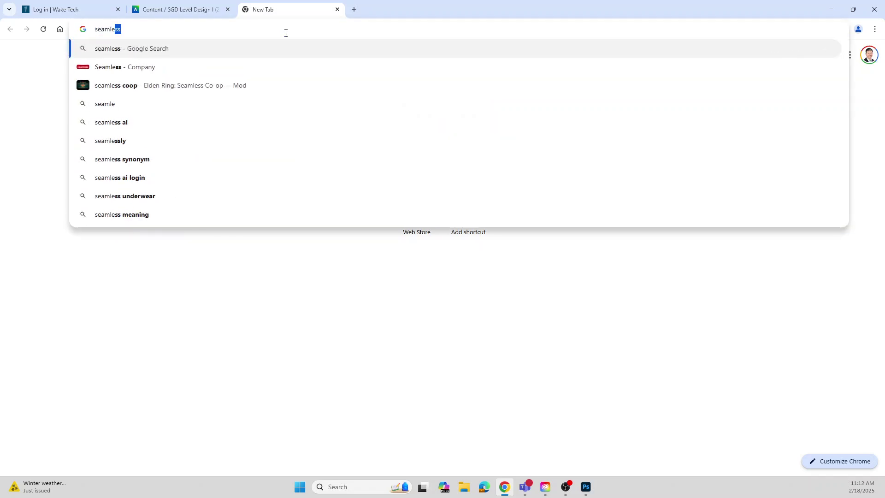
type("ss brick")
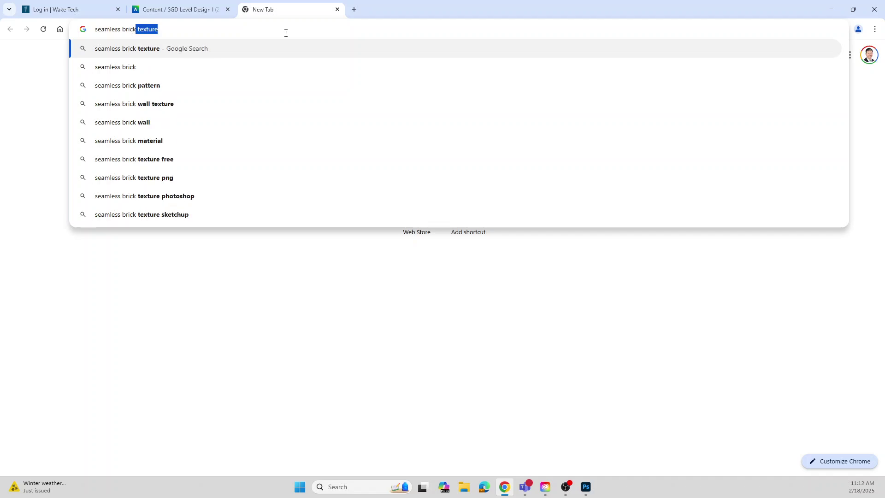
type(" texture")
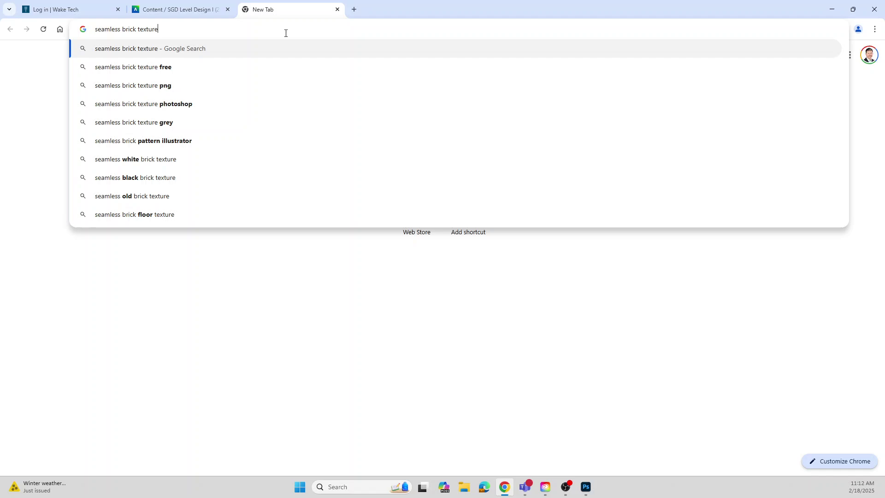
type(" 1024")
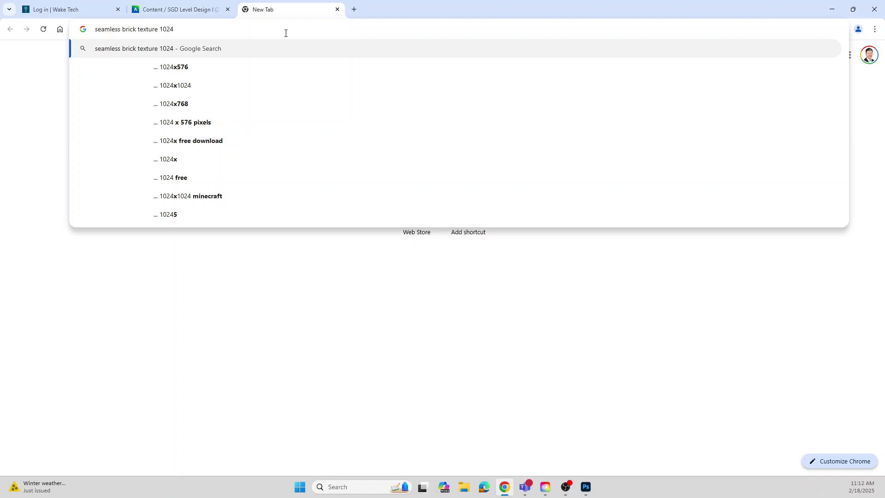
left_click(184, 87)
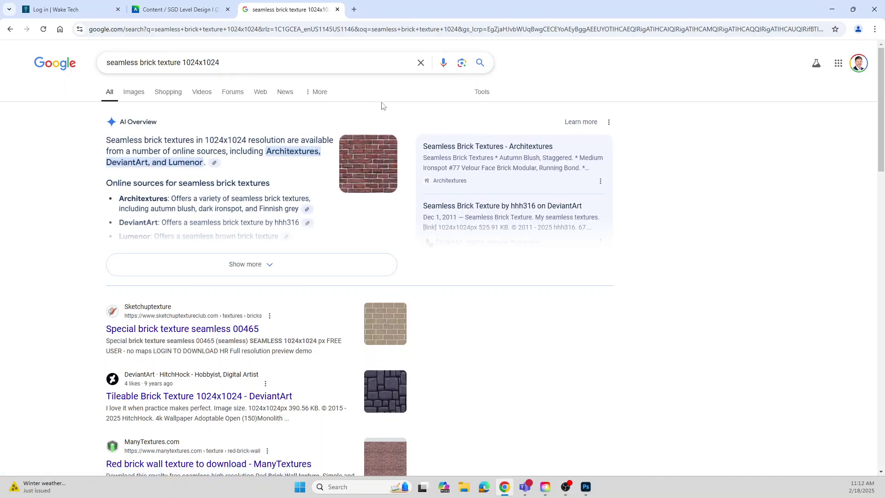
left_click(139, 94)
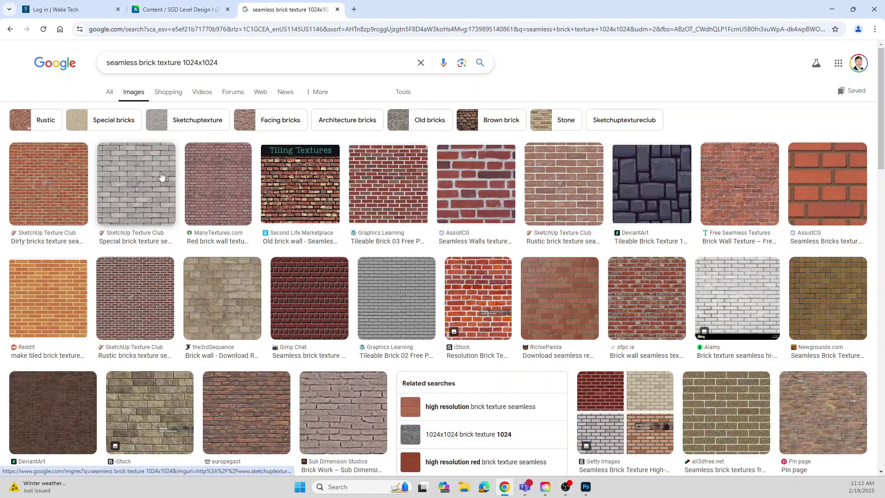
- Save the Graphics Learning "Tileable Brick 03" texture image to Downloads as a JPEG named Brick_T
left_click(386, 164)
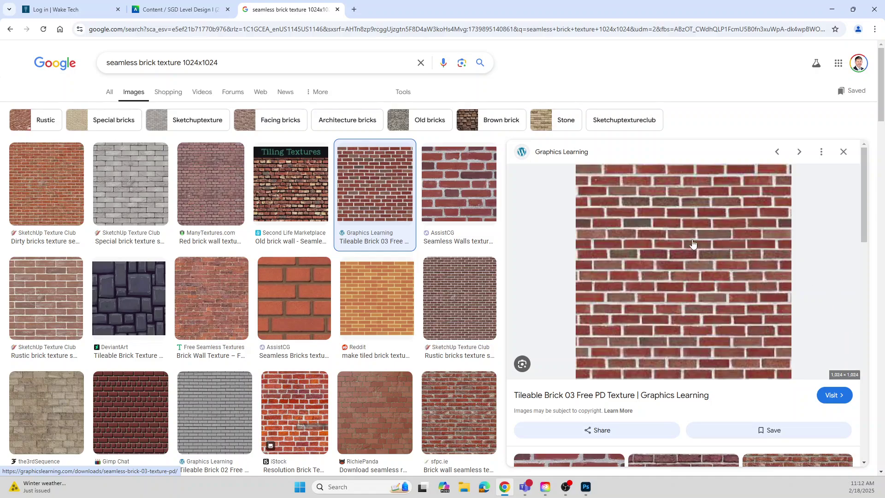
right_click(657, 231)
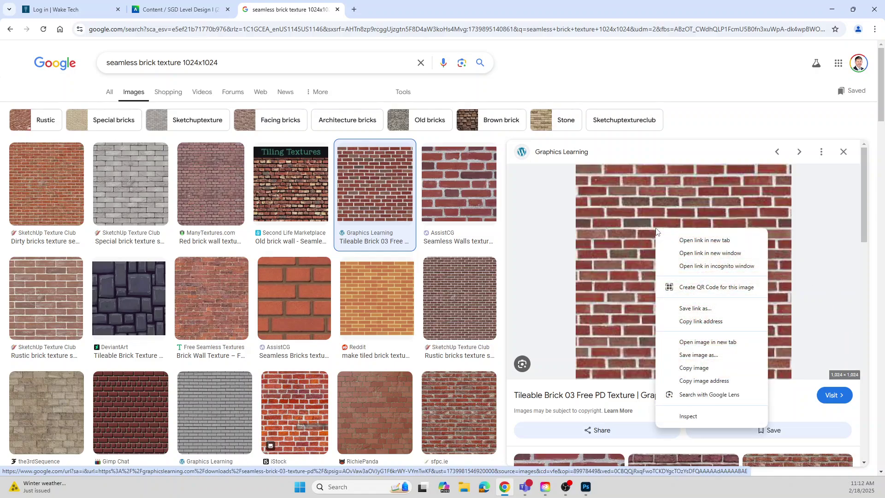
left_click(709, 354)
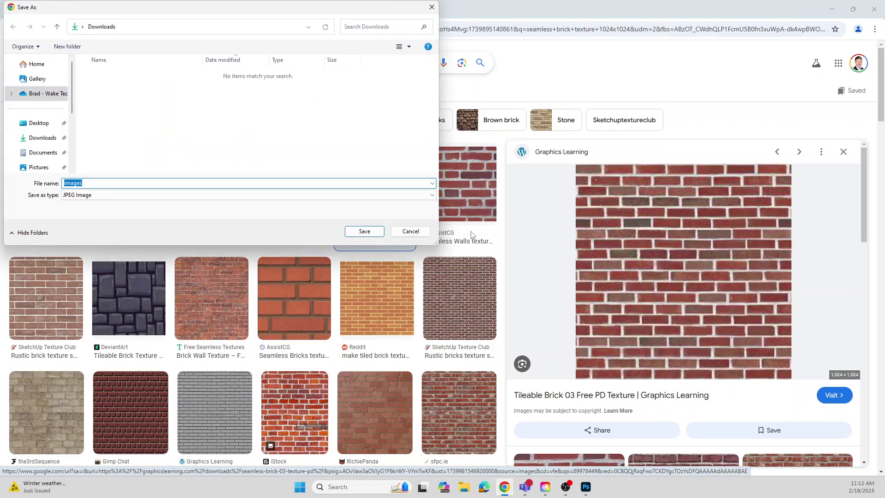
type("Brick_T")
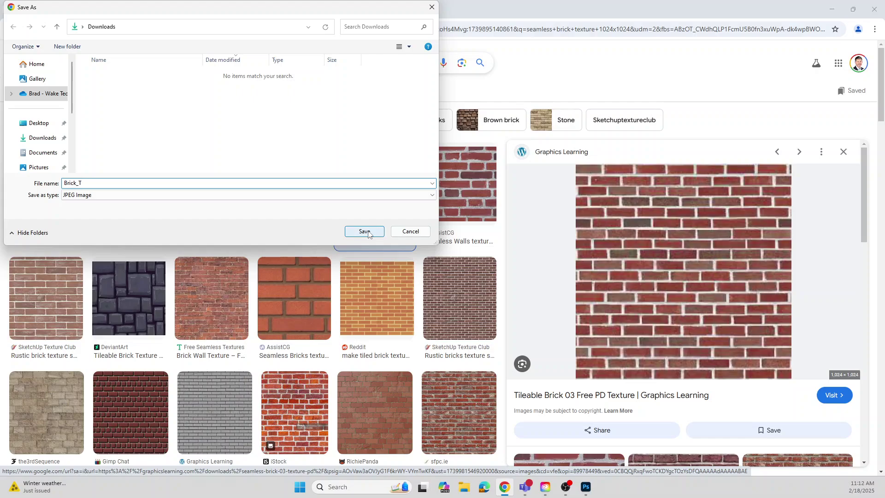
left_click(365, 231)
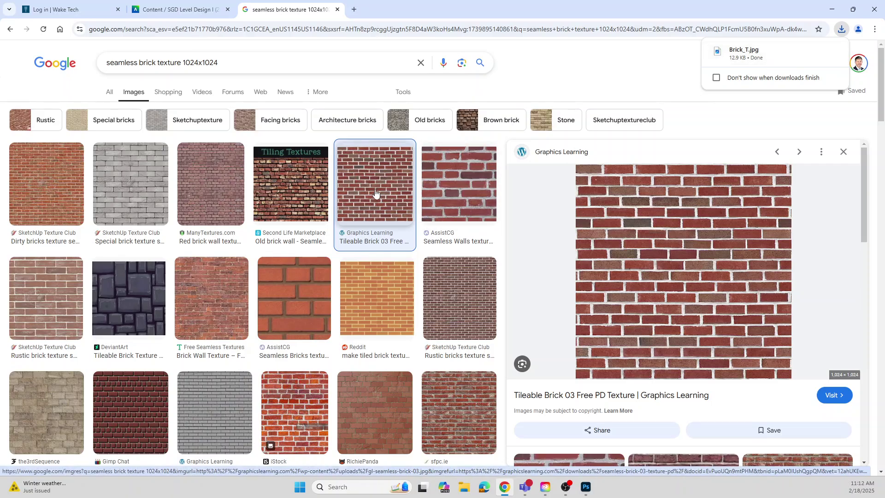
- Search Google images for "seamless brick texture 1024x1024 normal map" and look through the resulting brick normal maps
scroll(228, 249, "down", 2)
scroll(231, 252, "down", 6)
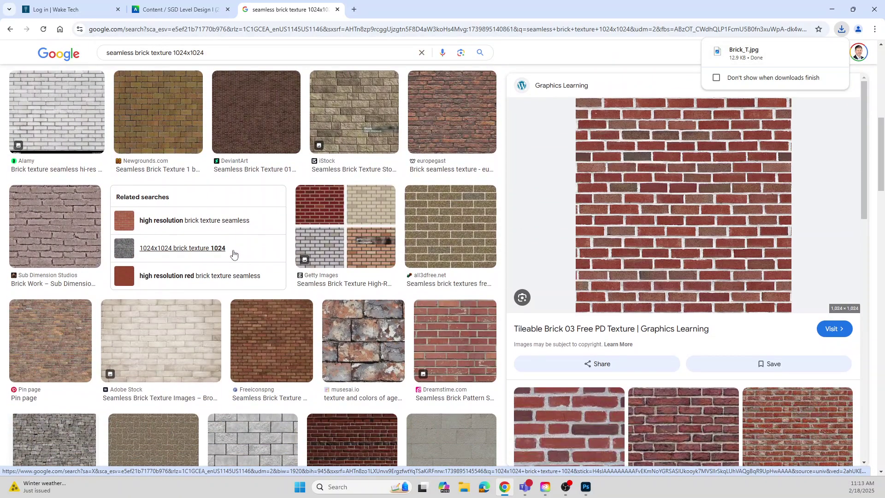
scroll(239, 253, "up", 10)
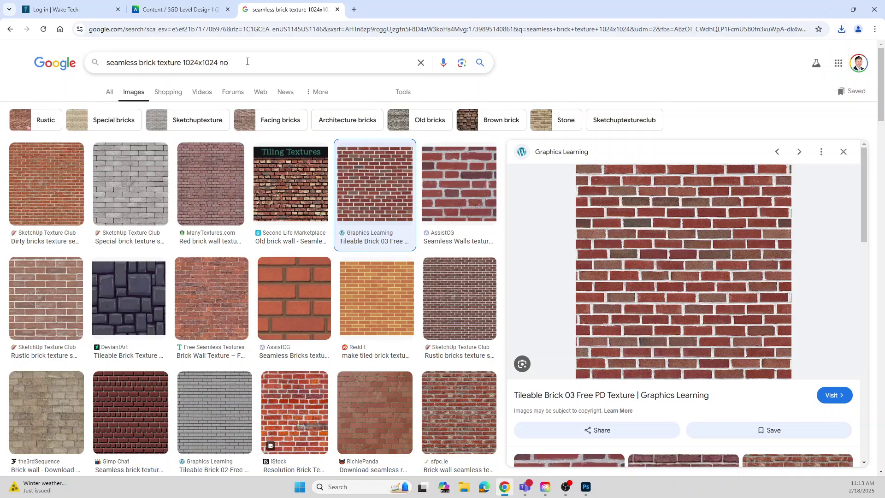
type("map")
key("Return")
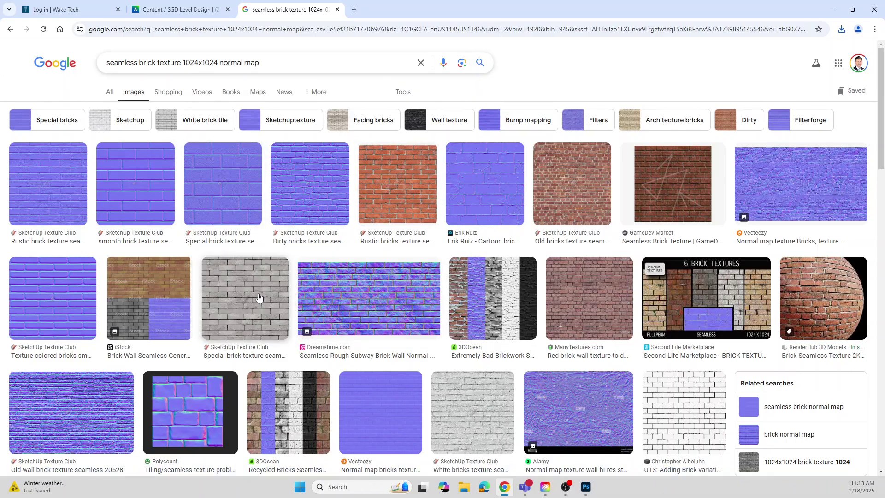
scroll(244, 300, "down", 2)
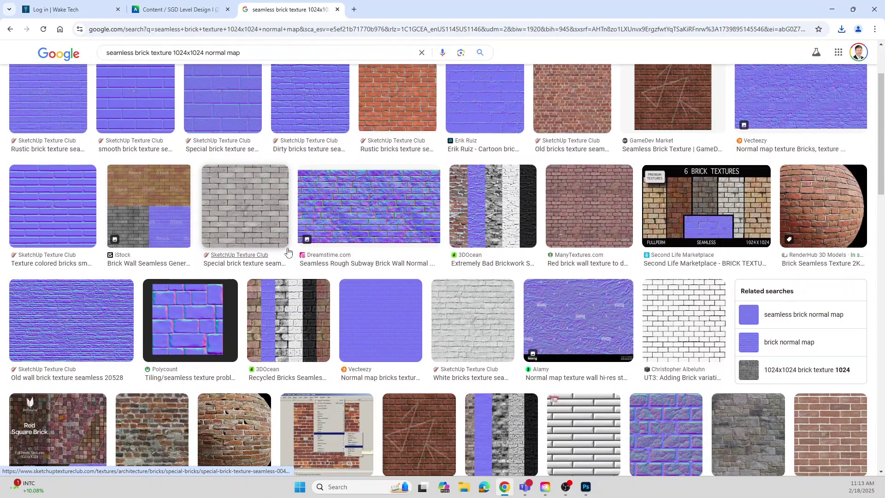
scroll(290, 223, "up", 2)
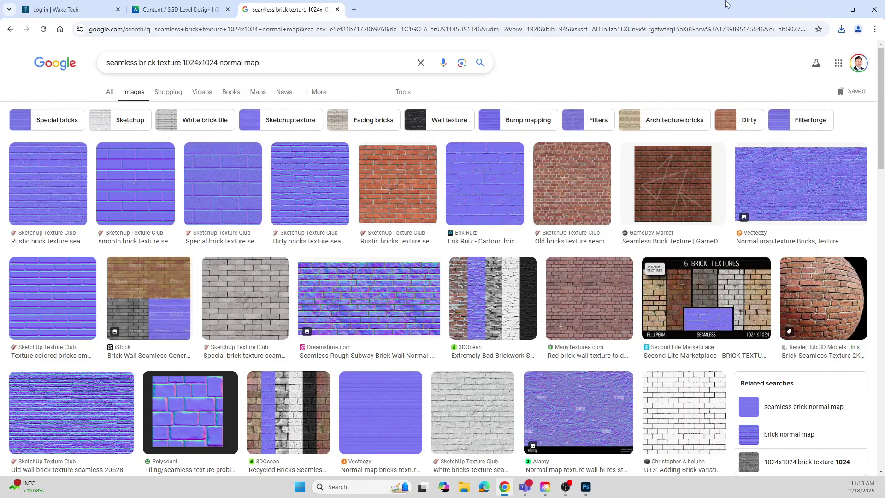
- Return to Photoshop and open the Brick_T image from the Downloads folder
left_click(832, 10)
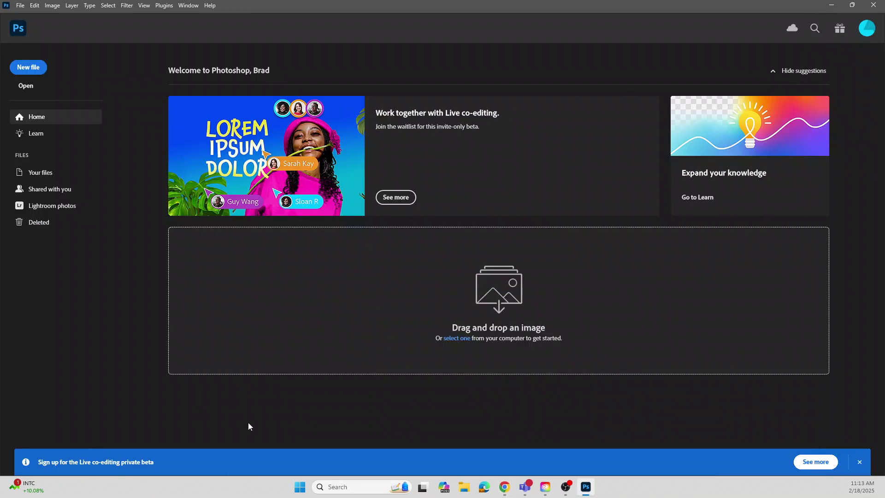
left_click(464, 488)
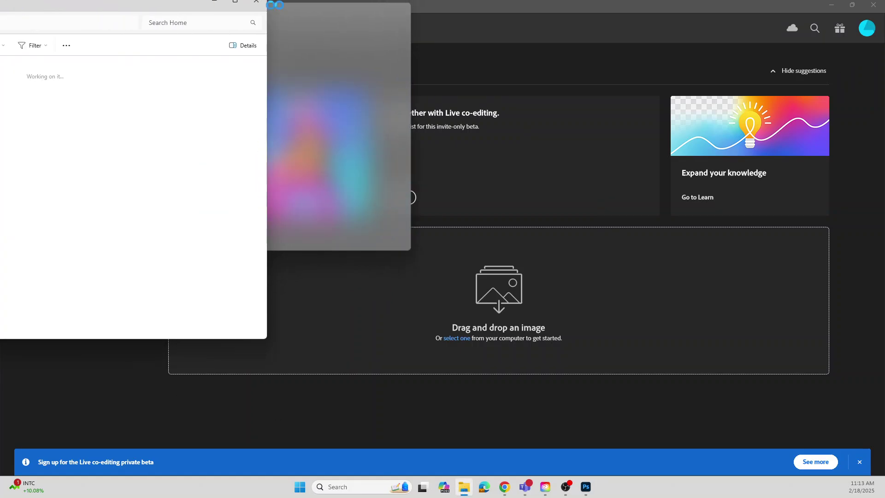
left_click_drag(298, 35, 283, 51)
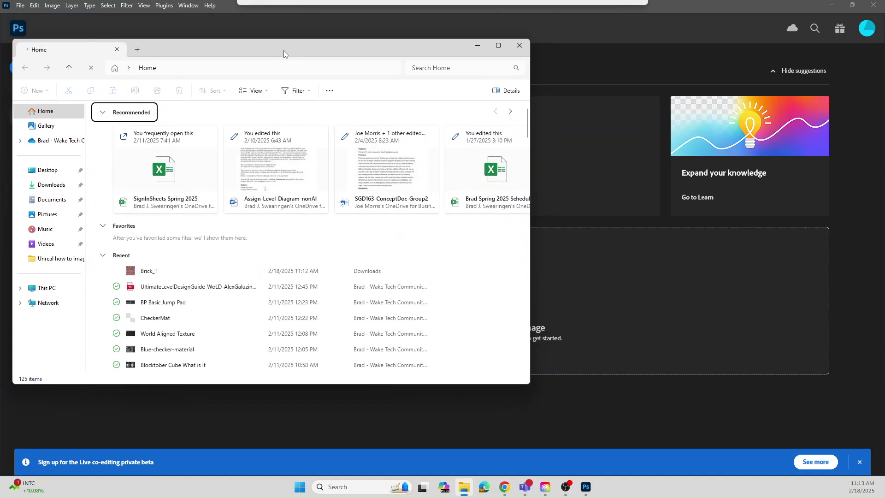
left_click(51, 185)
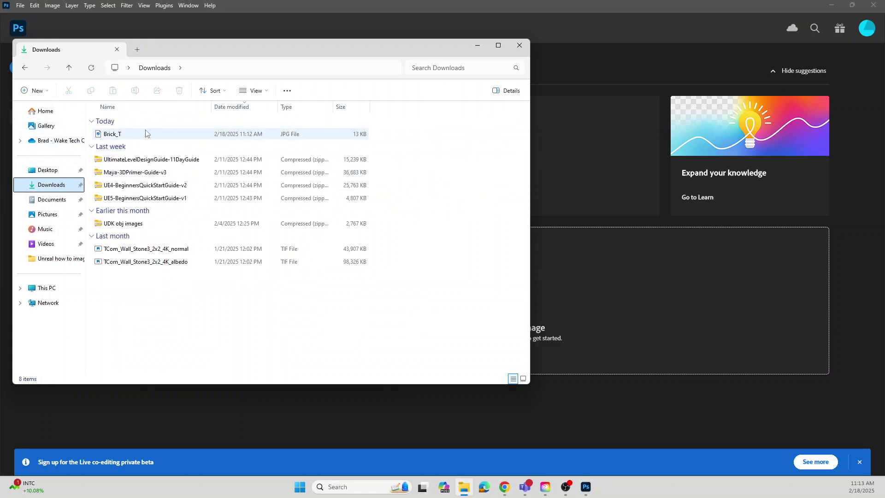
left_click_drag(114, 137, 608, 295)
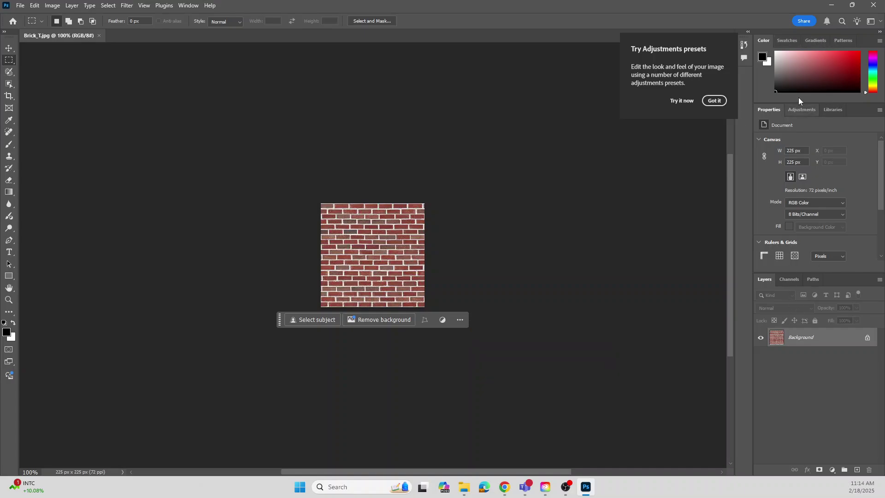
- Show the Navigator, dismiss the adjustments presets tip, and enlarge the brick image view to 300%
left_click(188, 6)
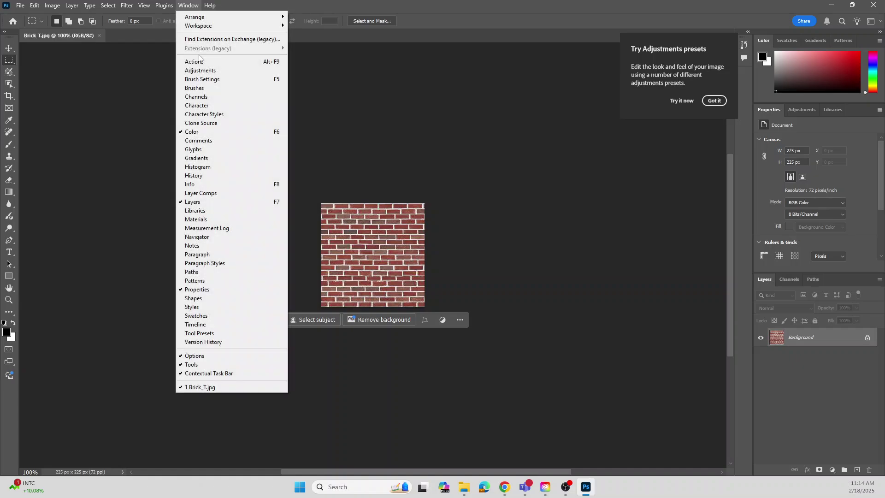
left_click(212, 237)
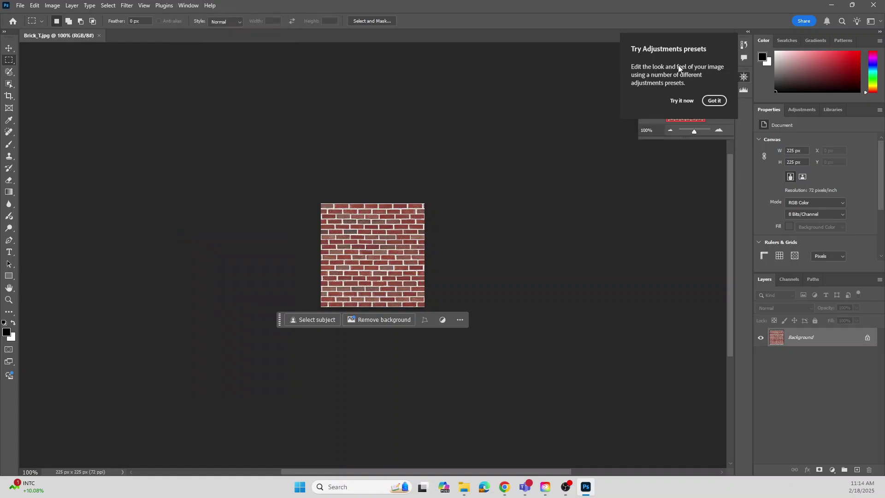
left_click(710, 103)
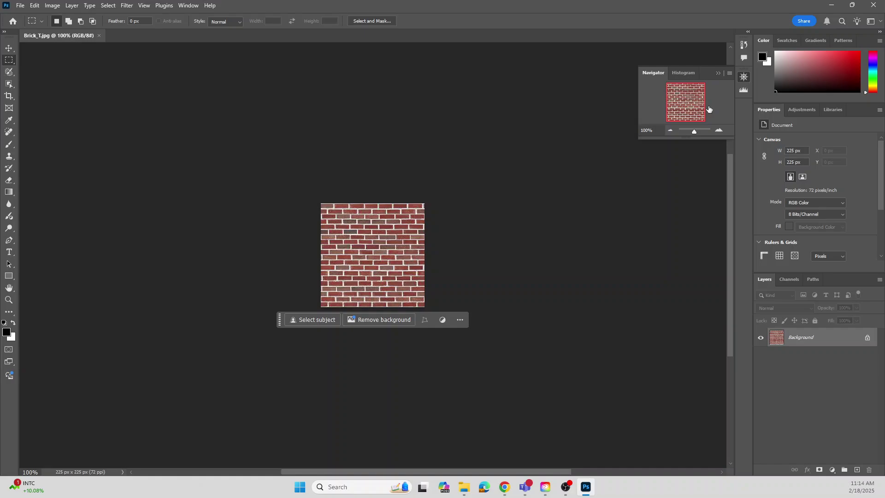
left_click(718, 130)
left_click(718, 131)
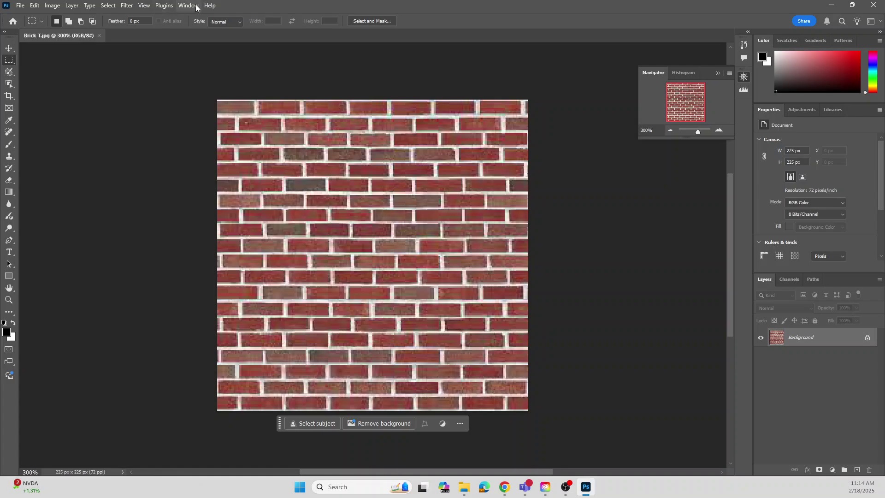
left_click(145, 6)
mouse_move(165, 8)
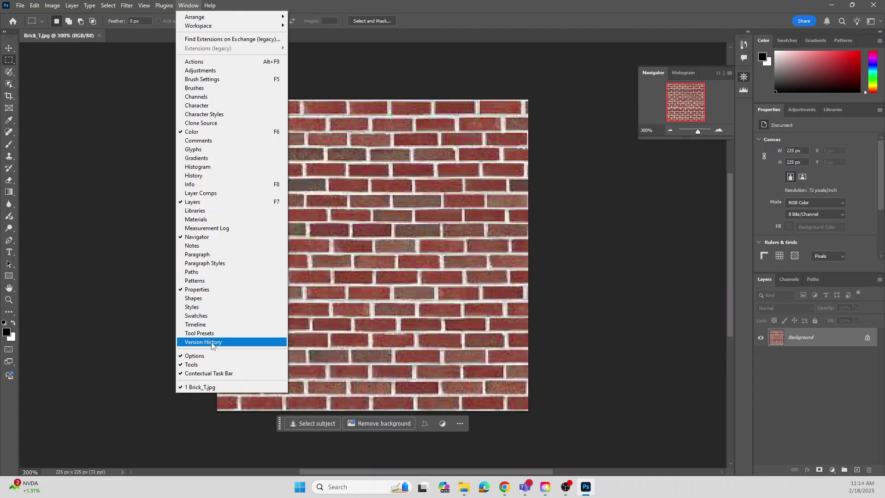
key("Escape")
left_click(52, 5)
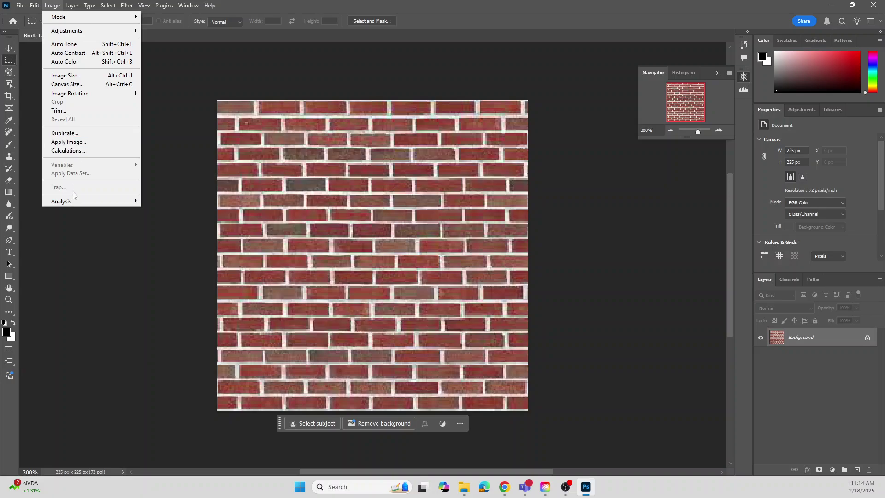
mouse_move(76, 208)
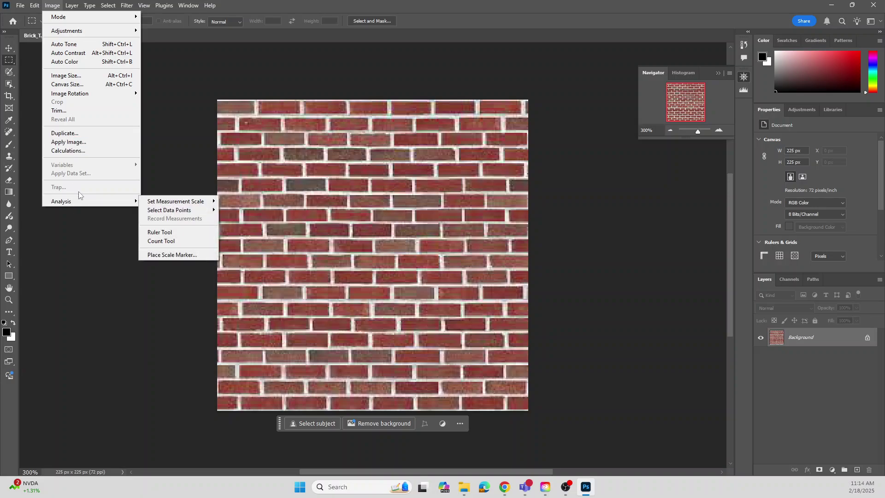
mouse_move(74, 5)
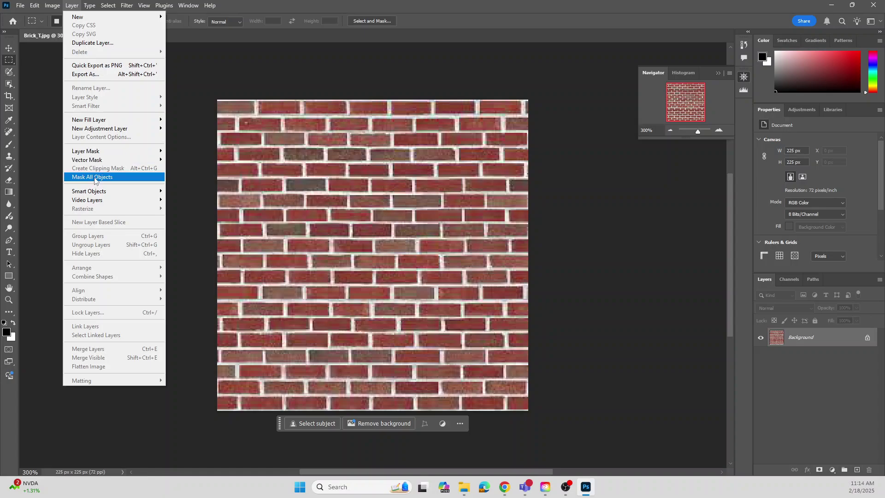
mouse_move(112, 8)
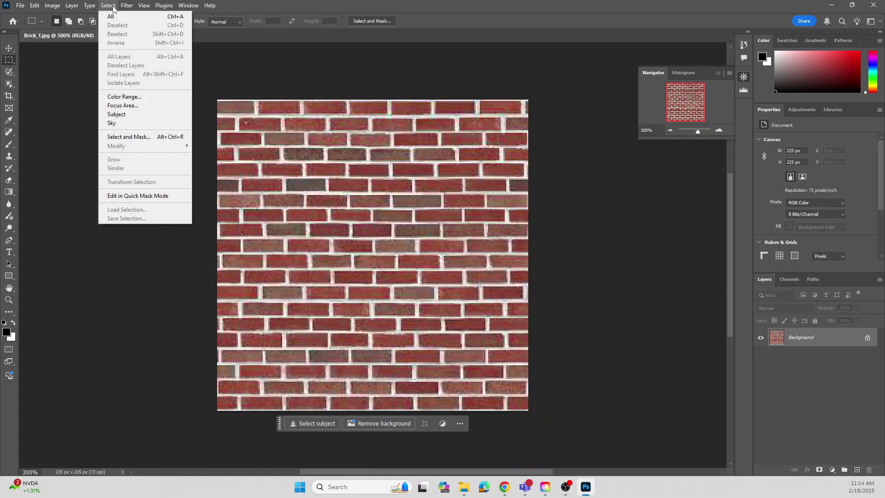
left_click(386, 7)
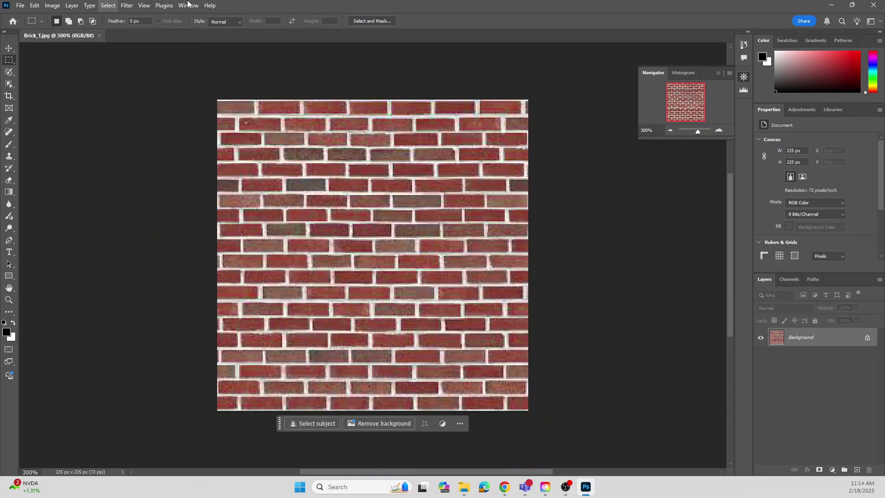
left_click(107, 5)
mouse_move(127, 7)
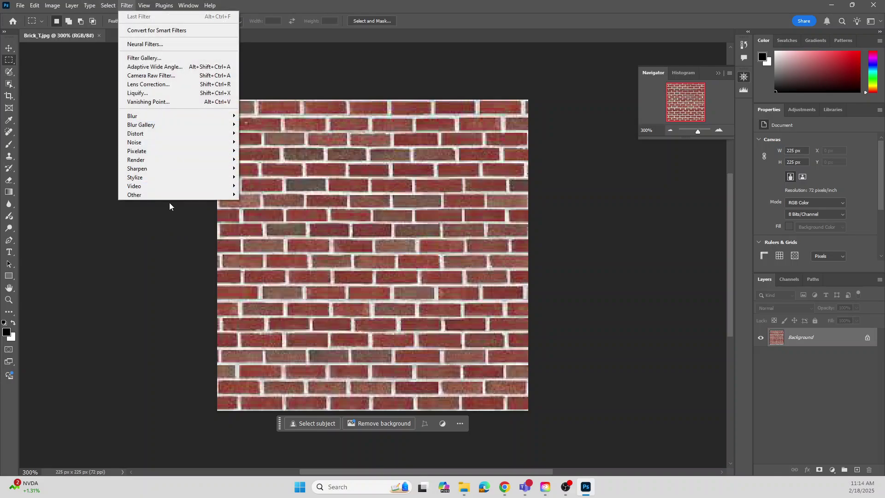
- Start the Offset filter on the brick image, enter a horizontal offset of 512 pixels, and accept the replacement value of +450
mouse_move(182, 196)
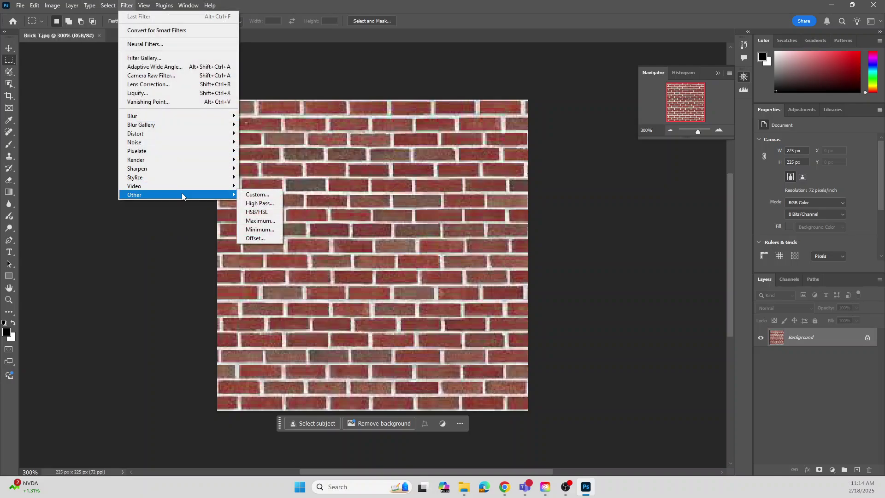
left_click(254, 238)
left_click_drag(417, 116, 603, 172)
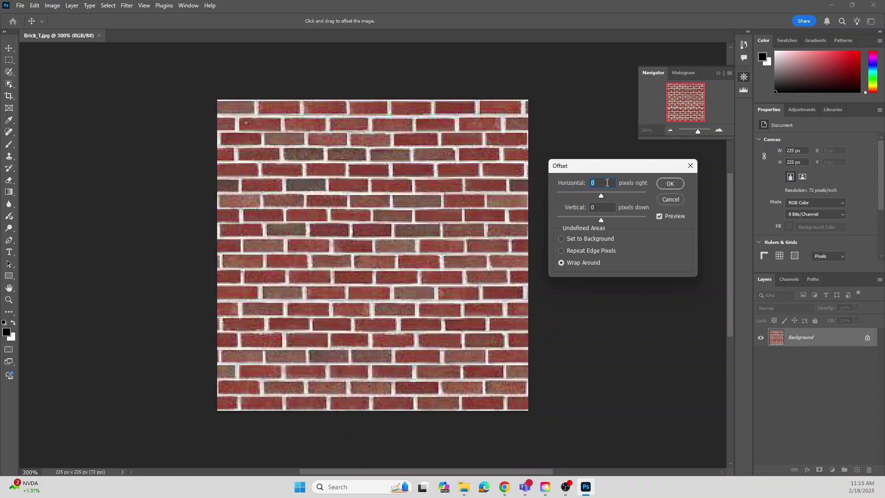
type("512")
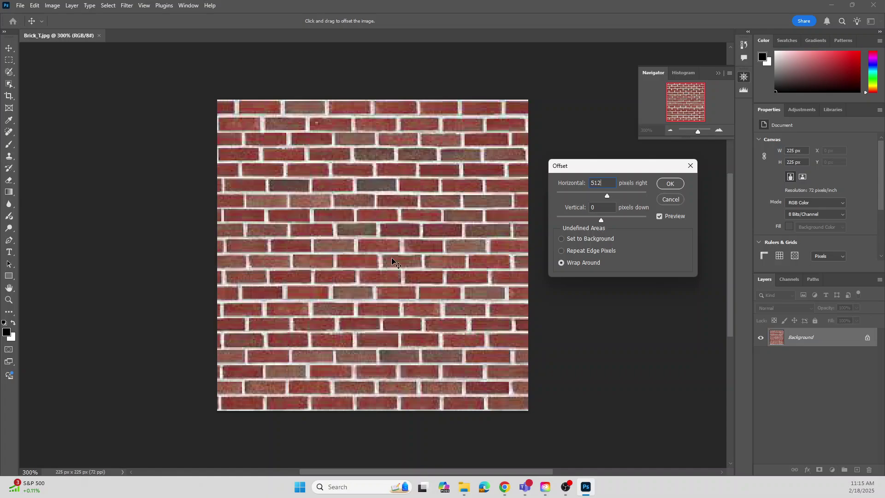
left_click(184, 7)
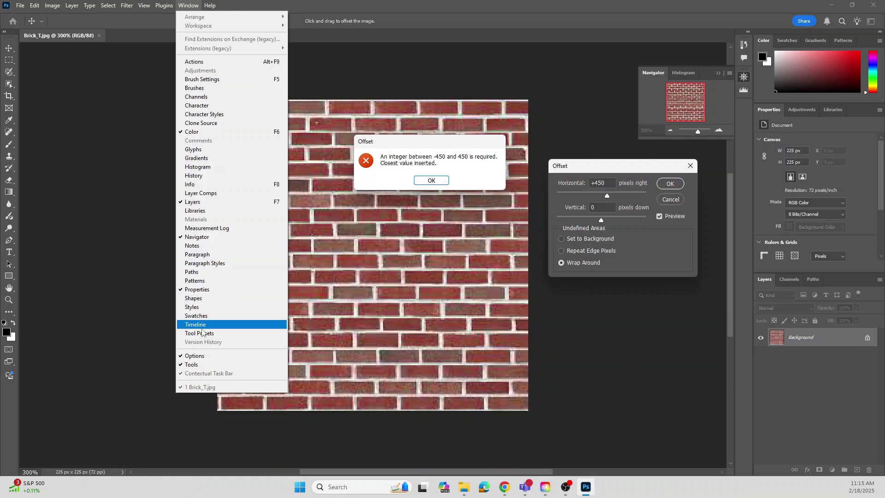
key("Escape")
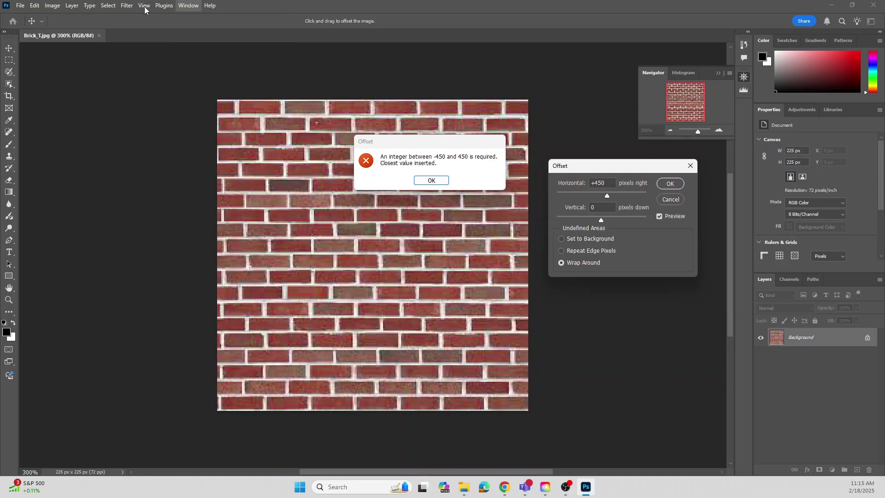
left_click(431, 180)
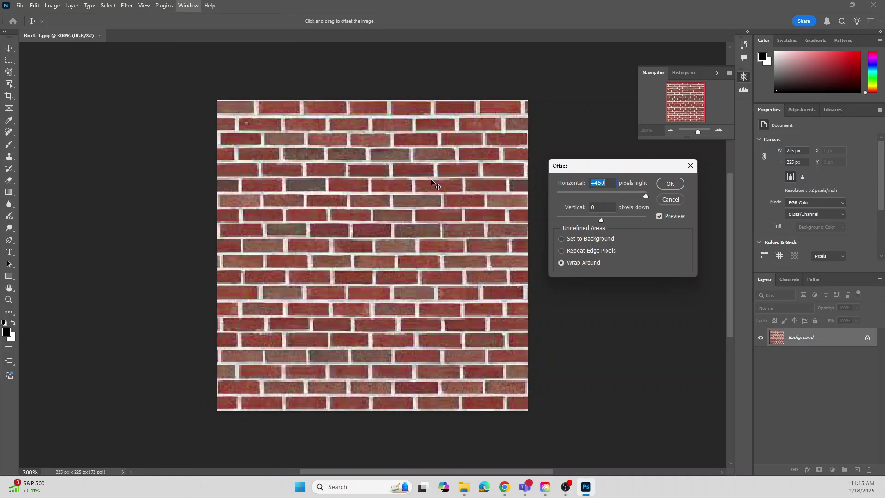
- Show the rulers around the brick image while keeping the Offset settings open
left_click(159, 8)
mouse_move(144, 6)
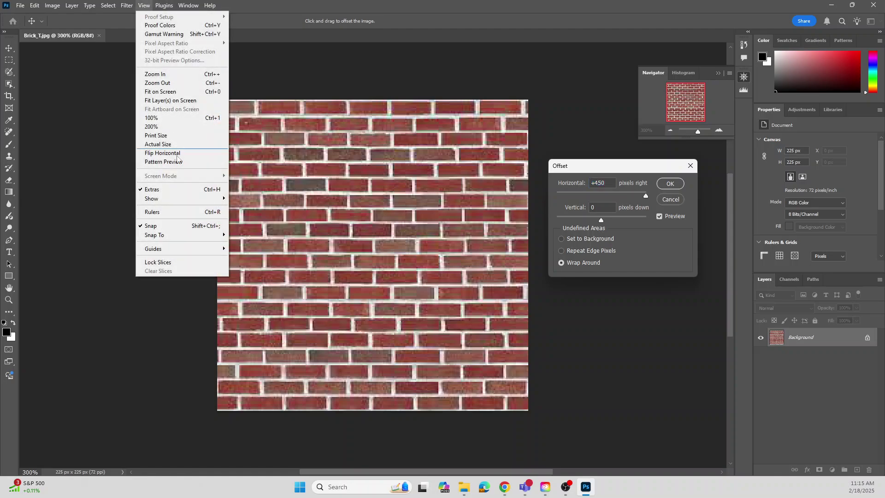
left_click(167, 213)
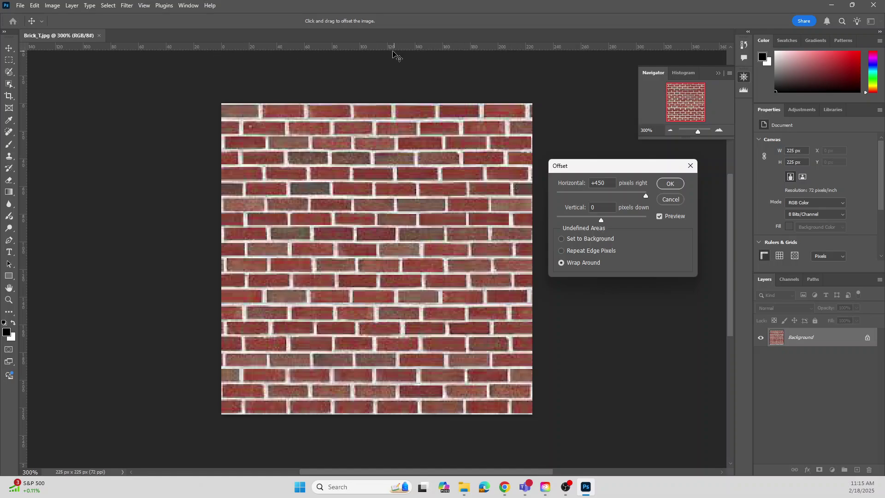
- Switch to Chrome, return to the "seamless brick texture 1024x1024" results, and try to visit the Tileable Brick 03 source page
left_click(504, 487)
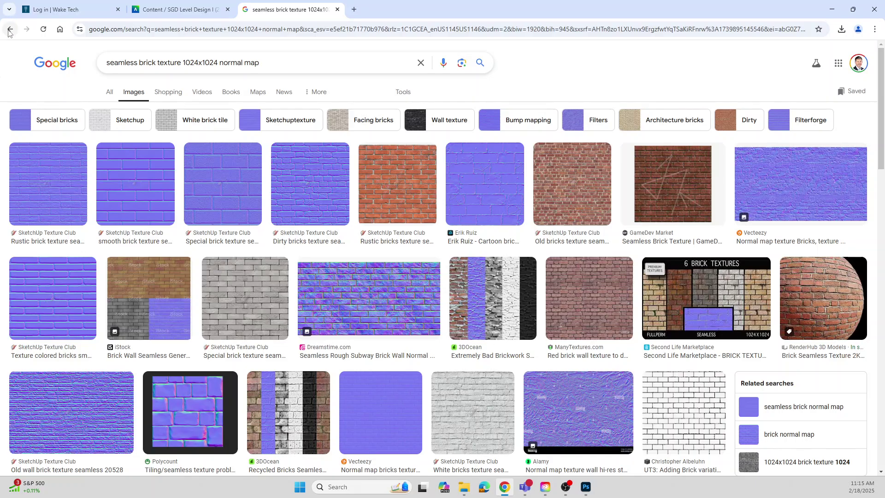
left_click(9, 30)
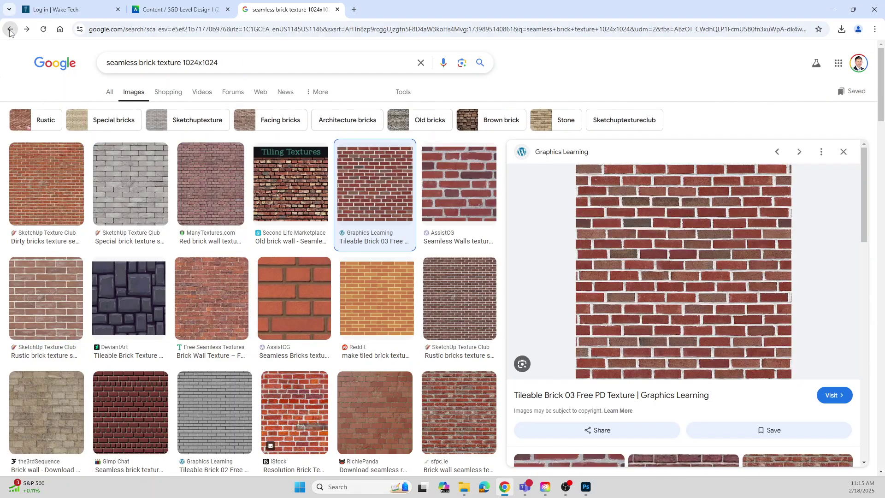
left_click(701, 240)
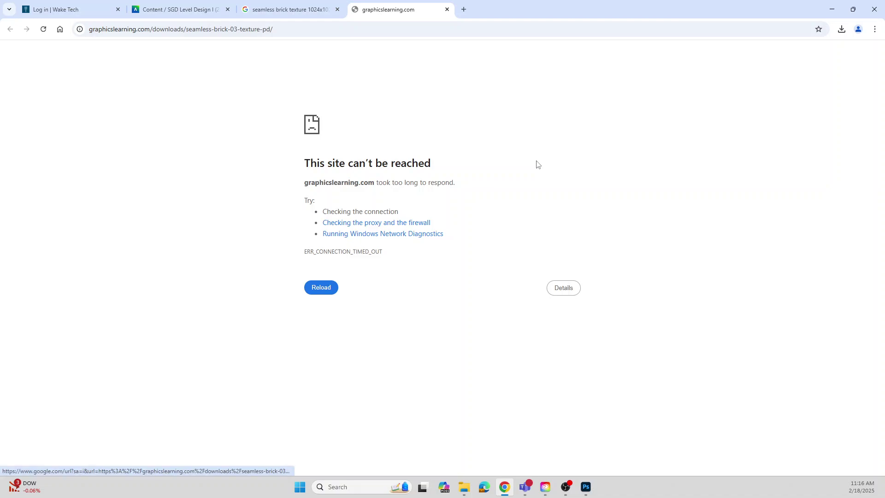
left_click(832, 9)
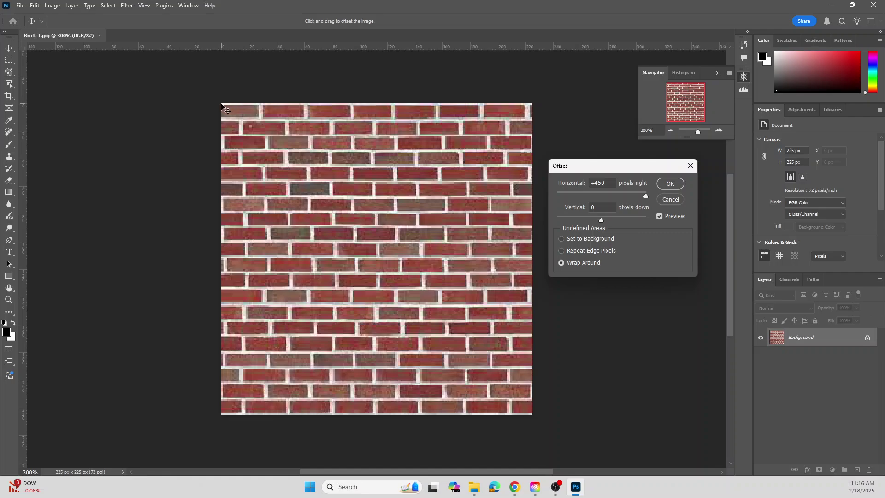
- Apply the +450 pixel horizontal wrap-around offset to the brick image in Photoshop
left_click(611, 185)
key("Return")
key("m")
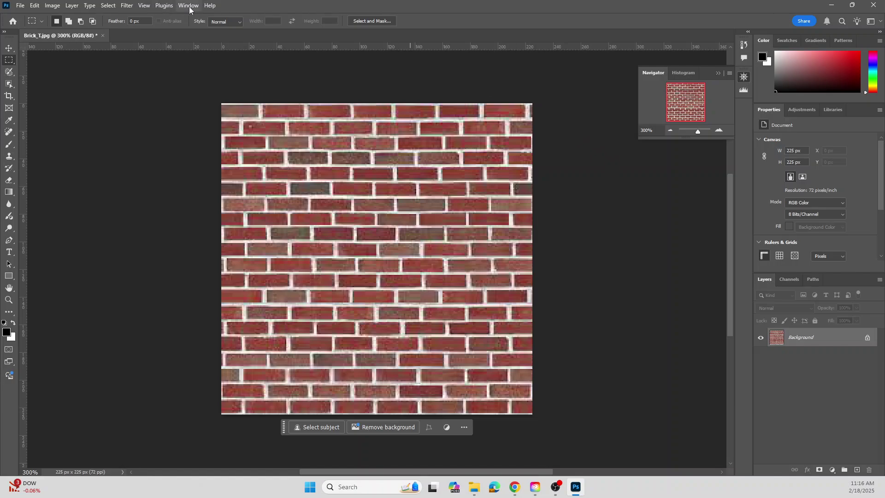
- Reopen the Offset filter for the brick image and reposition its dialog slightly
left_click(126, 6)
mouse_move(192, 194)
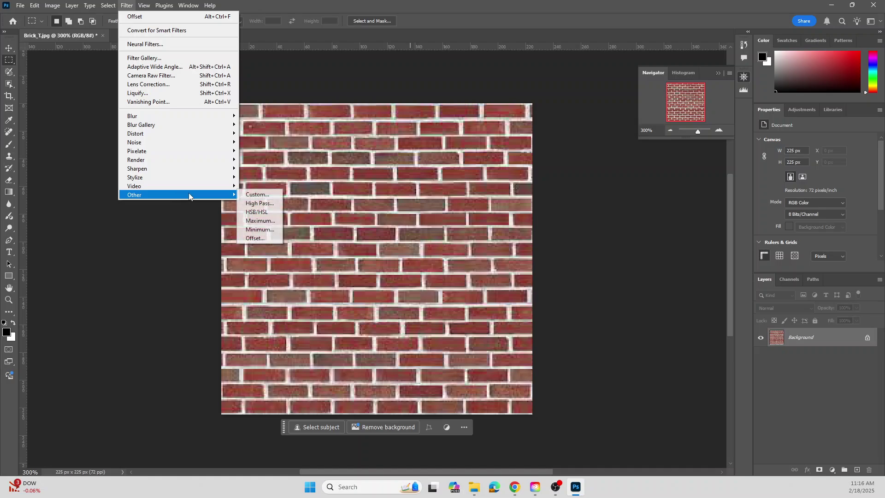
left_click(268, 238)
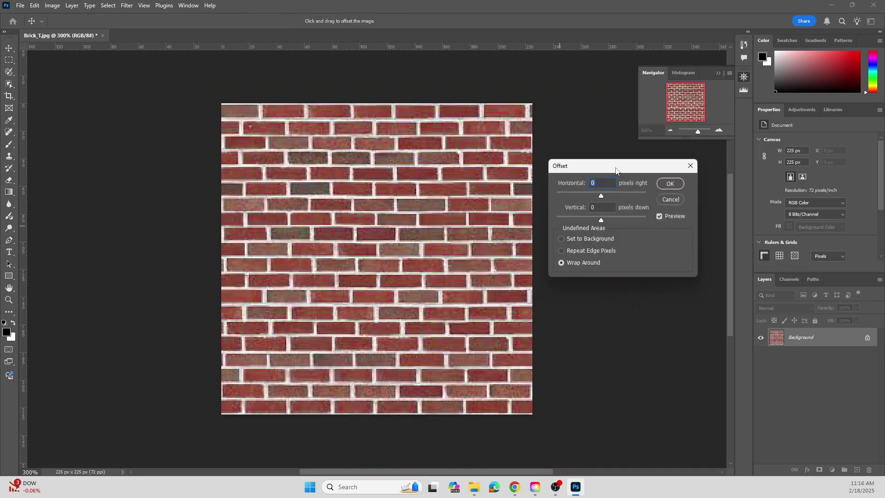
left_click_drag(616, 170, 624, 176)
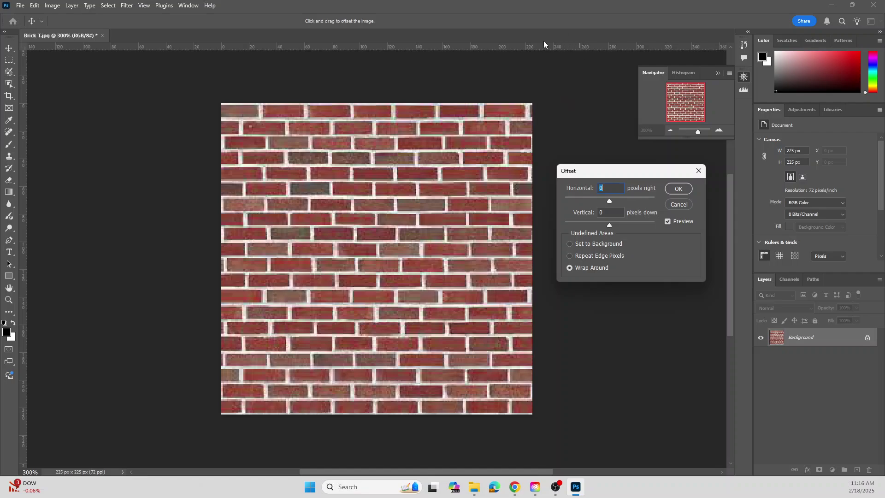
- Switch to Chrome and close the graphicslearning.com page to return to the brick texture image results
left_click(515, 487)
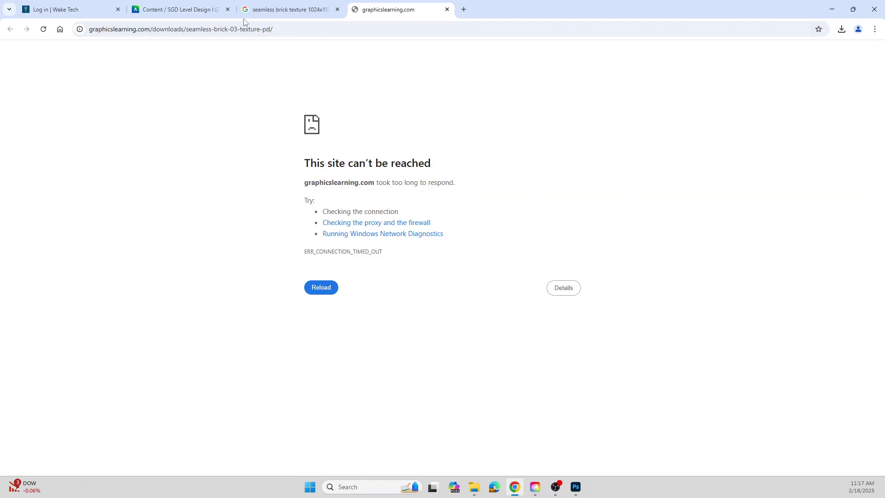
left_click(447, 10)
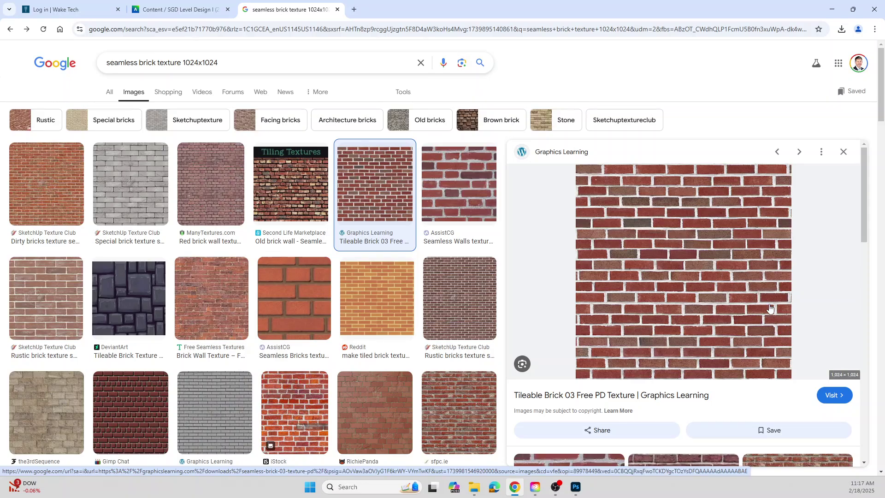
right_click(693, 261)
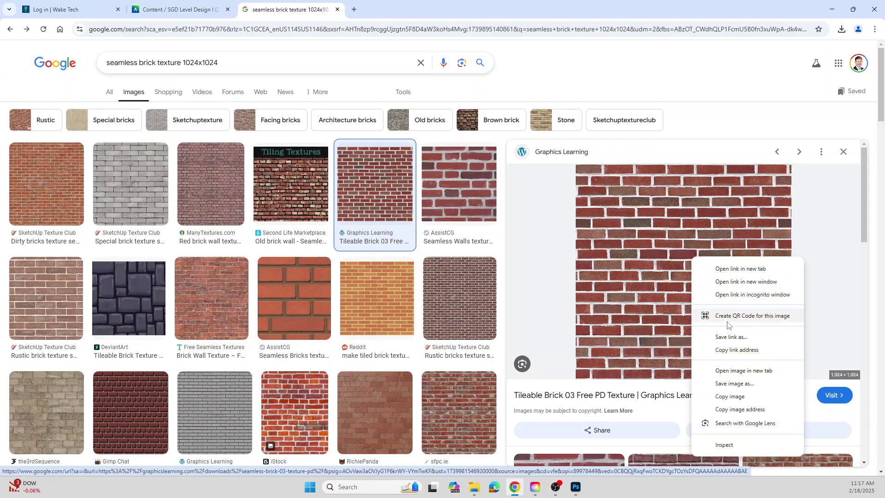
left_click(740, 387)
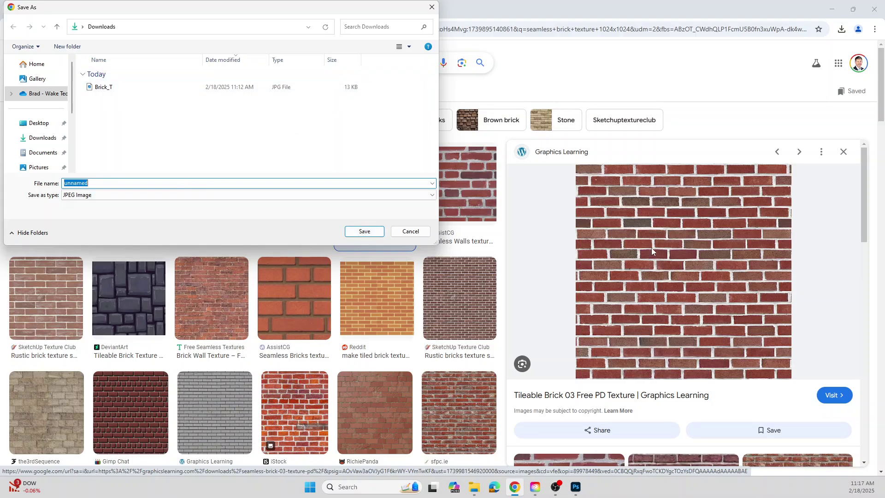
left_click(399, 232)
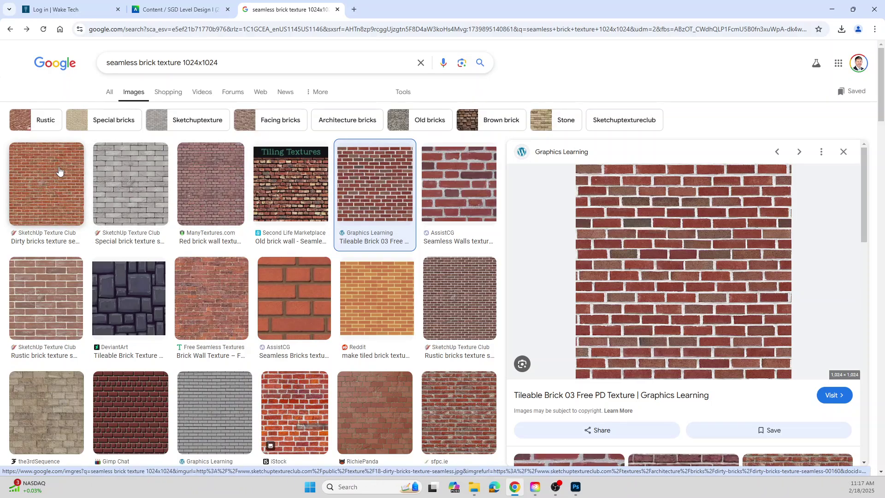
- Save SketchUp Texture Club's "Dirty bricks texture seamless 00160" image to Downloads as a JPEG named Brick2_T and check the folder
left_click(43, 181)
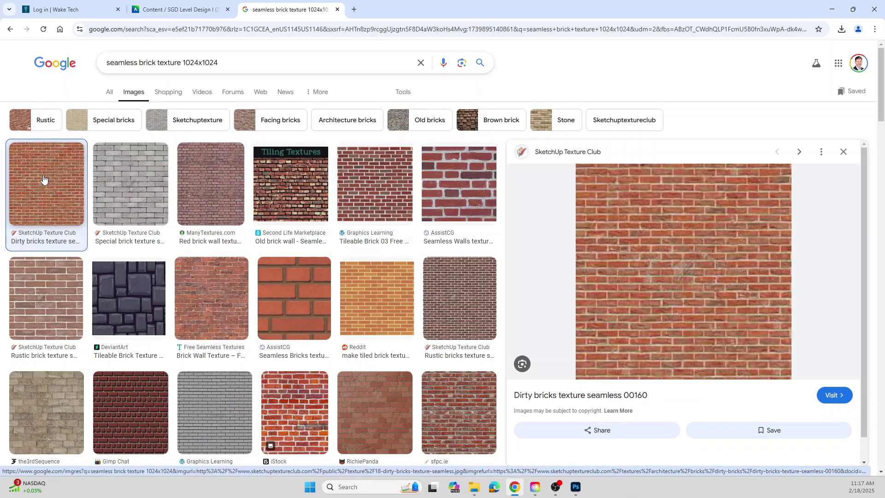
right_click(693, 237)
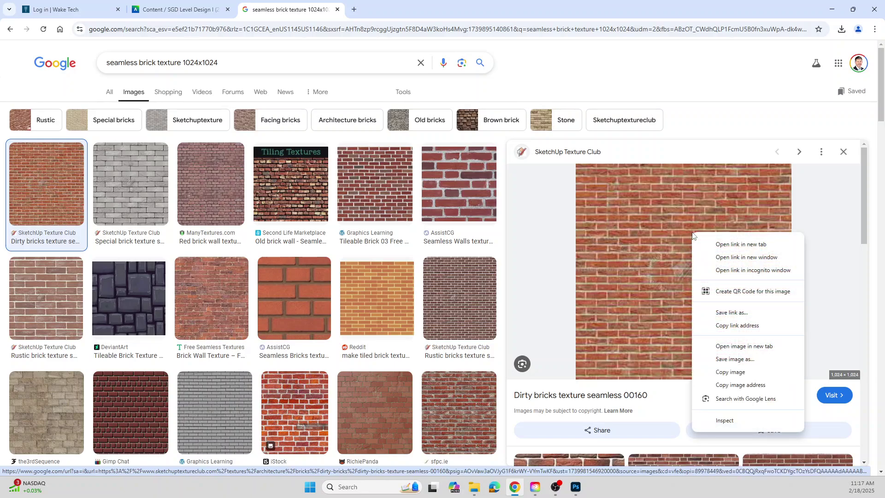
left_click(738, 363)
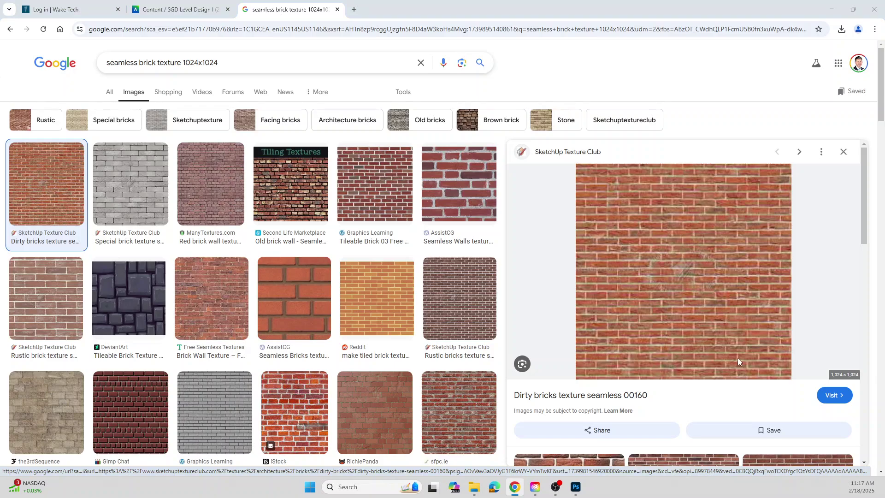
left_click(103, 87)
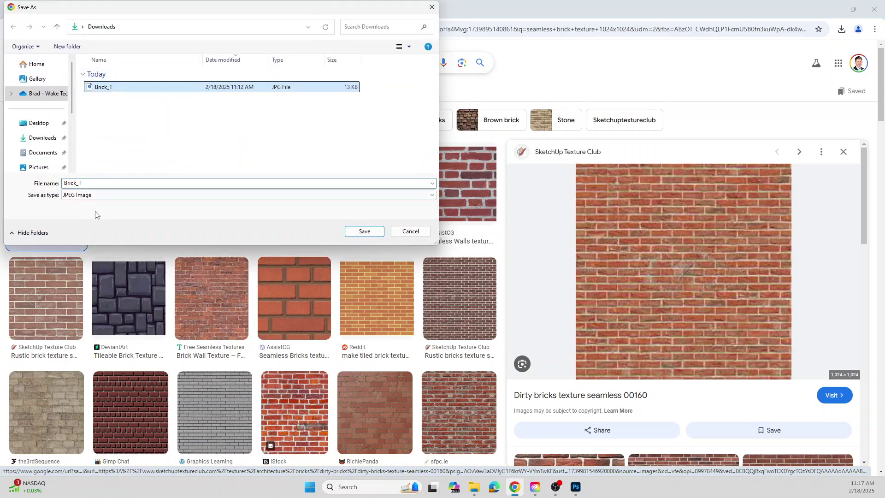
double_click(75, 183)
left_click(75, 183)
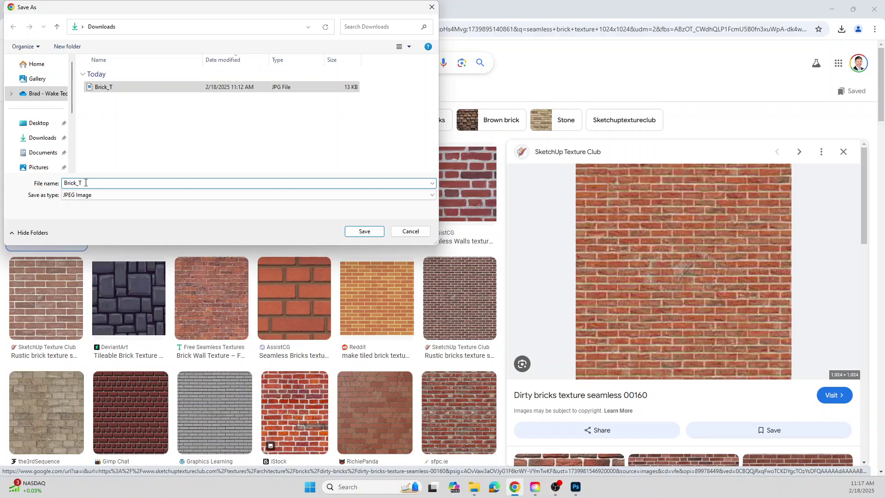
type("2")
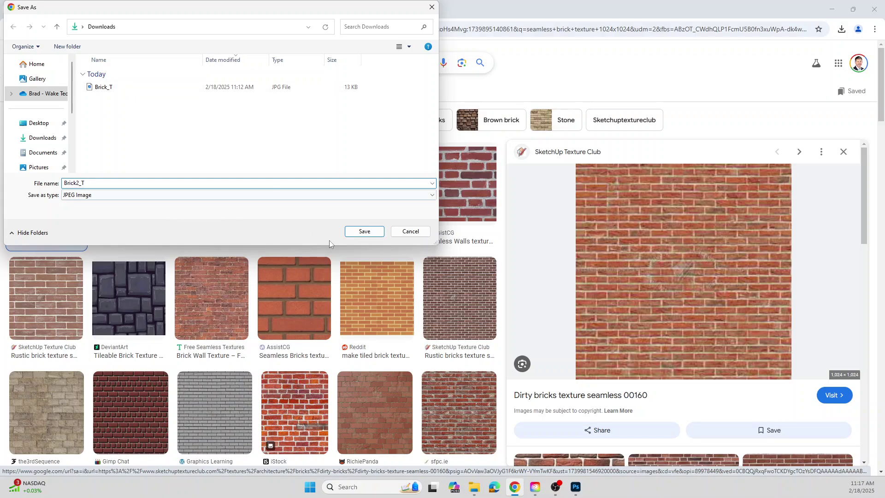
left_click(362, 232)
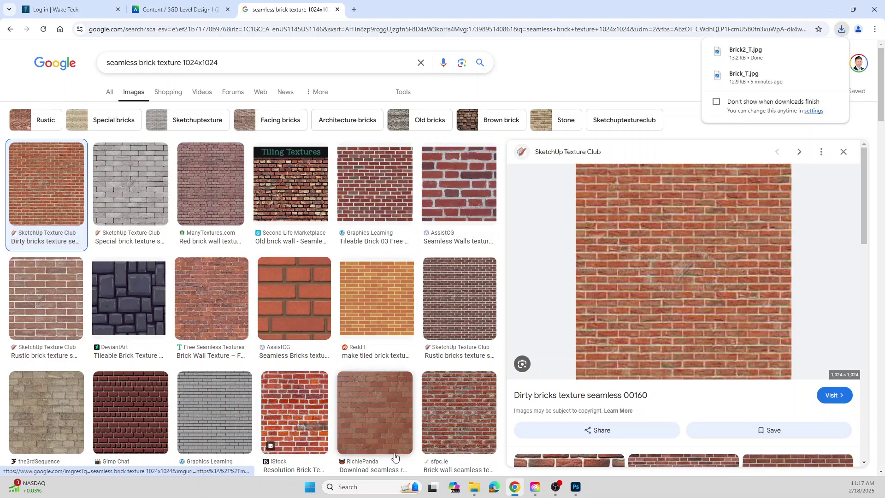
left_click(474, 487)
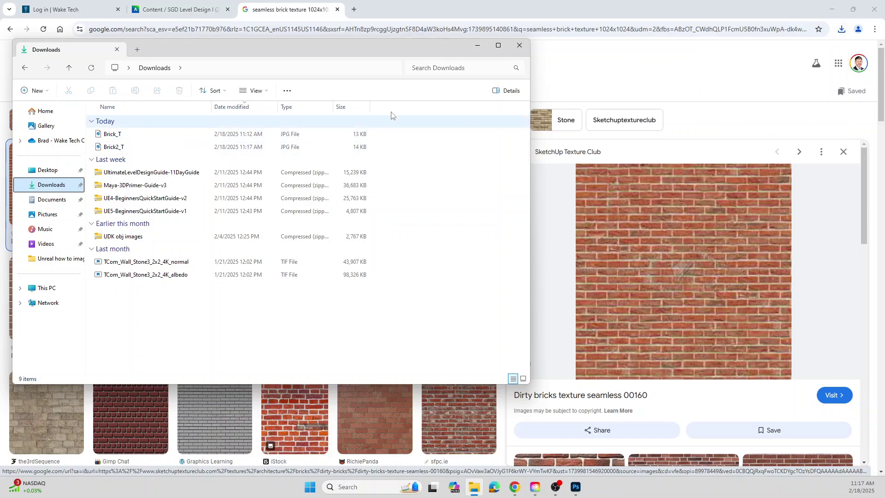
left_click(479, 45)
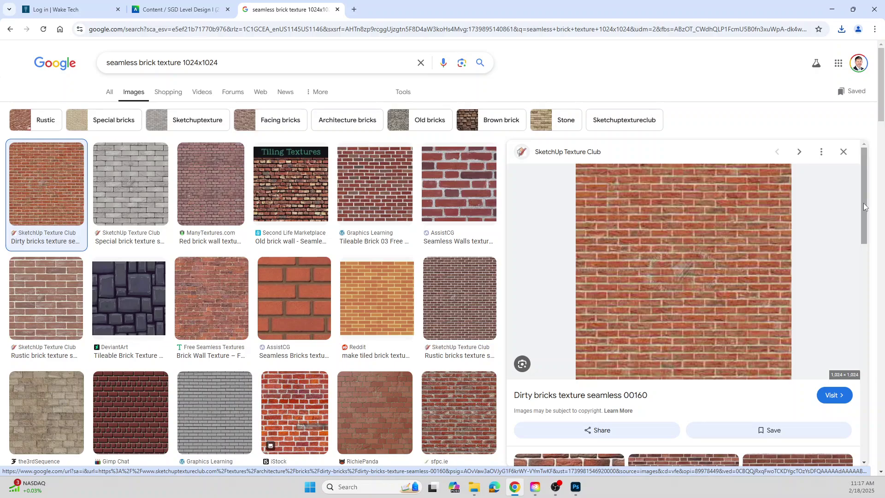
- Visit the SketchUp Texture Club page for Dirty bricks texture seamless 00160 and examine its enlarged 1024x1024 and PBR demo previews
left_click_drag(864, 207, 851, 157)
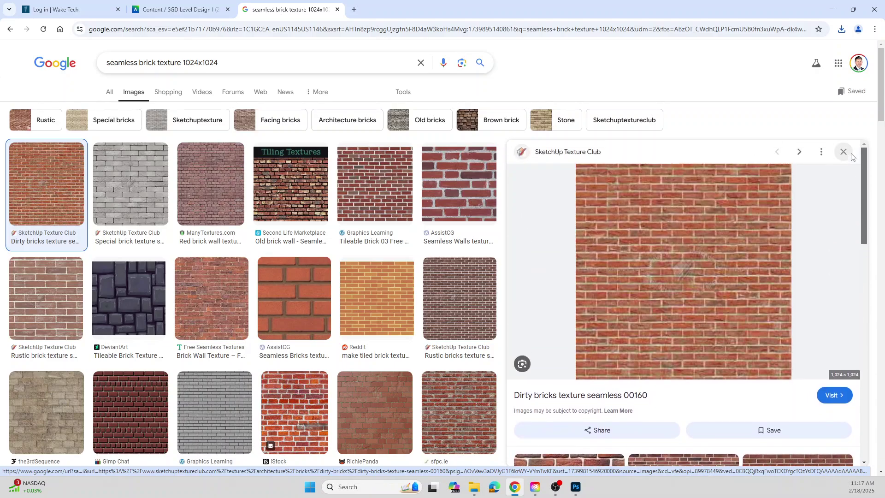
left_click(699, 244)
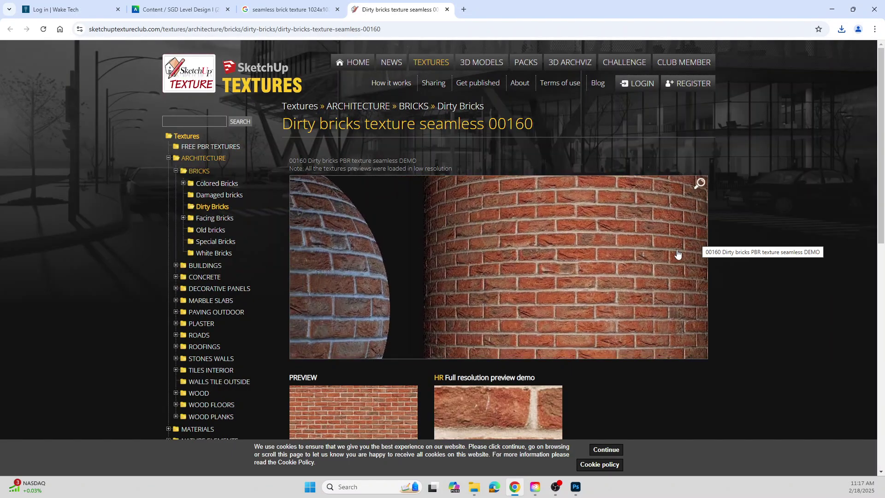
scroll(678, 253, "down", 5)
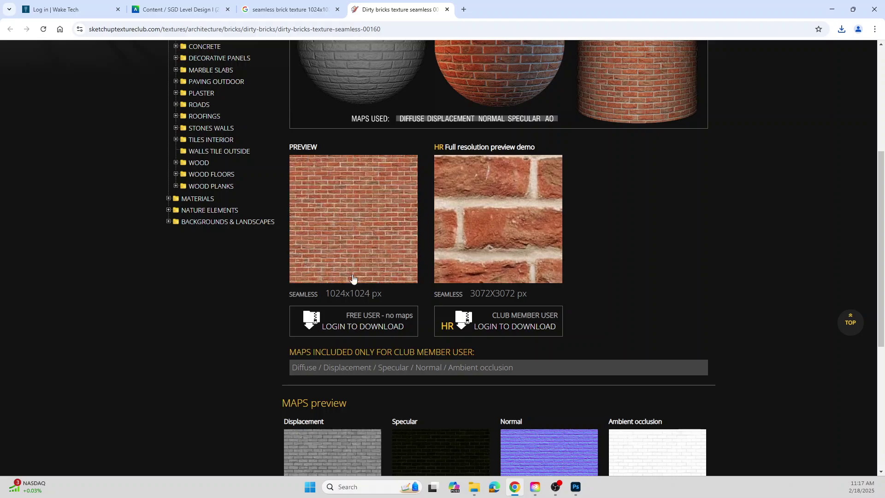
left_click(355, 226)
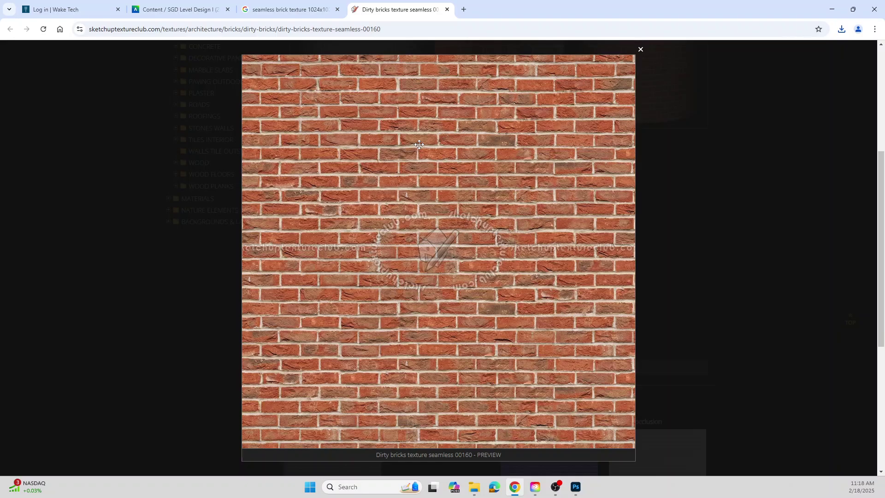
left_click(491, 245)
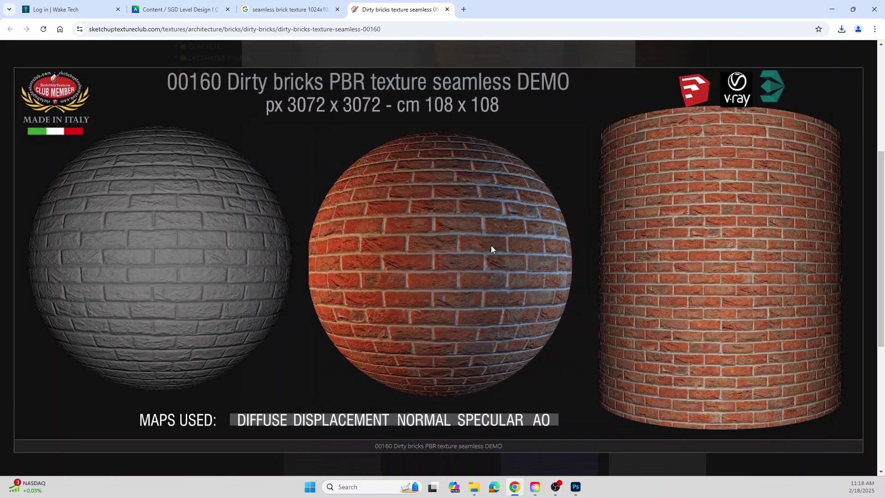
- Examine the enlarged PBR demo and texture previews of Dirty bricks texture seamless 00160
left_click(490, 245)
left_click(491, 245)
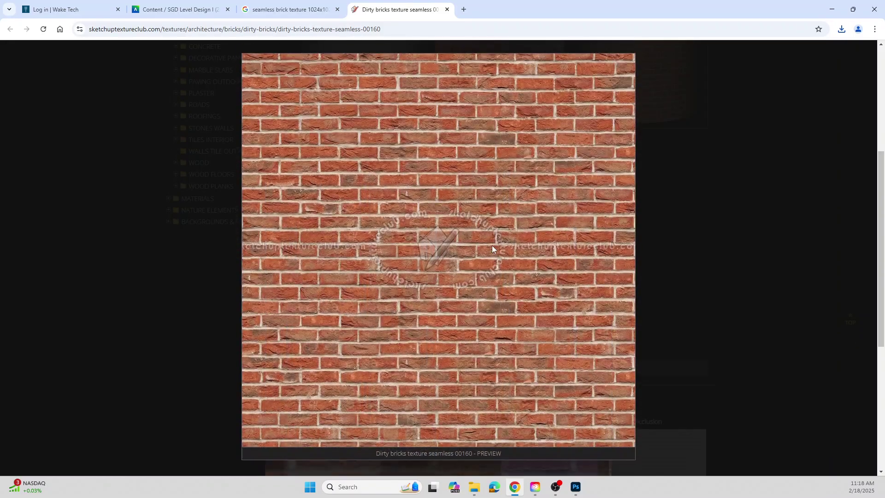
left_click(491, 245)
left_click(491, 245)
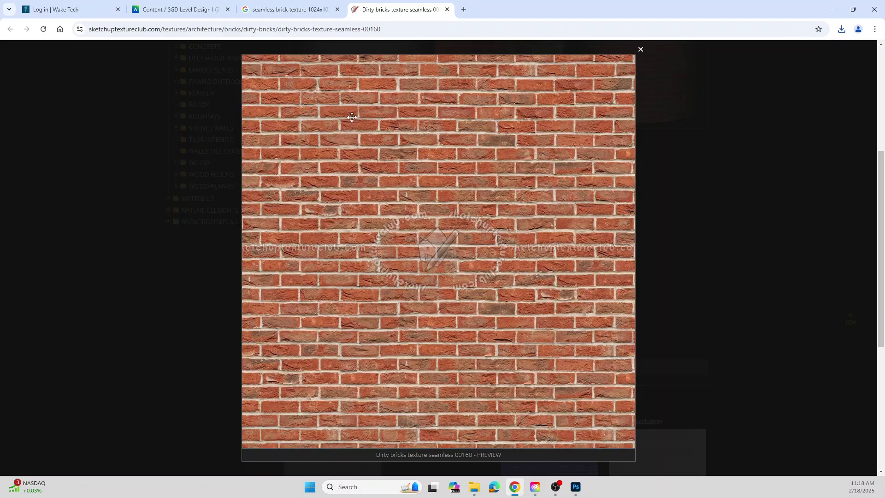
- Switch to Photoshop, close the Offset filter without shifting the image, and resize the brick image to 256 x 256 pixels
left_click(833, 9)
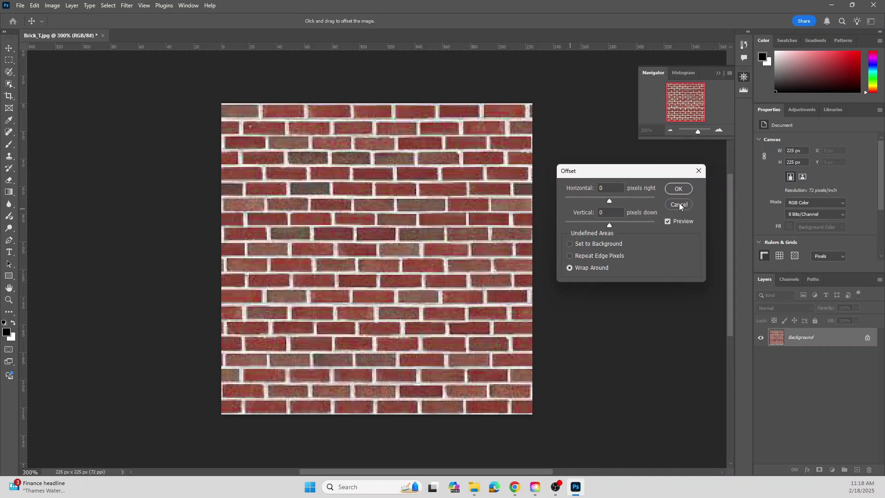
left_click(678, 189)
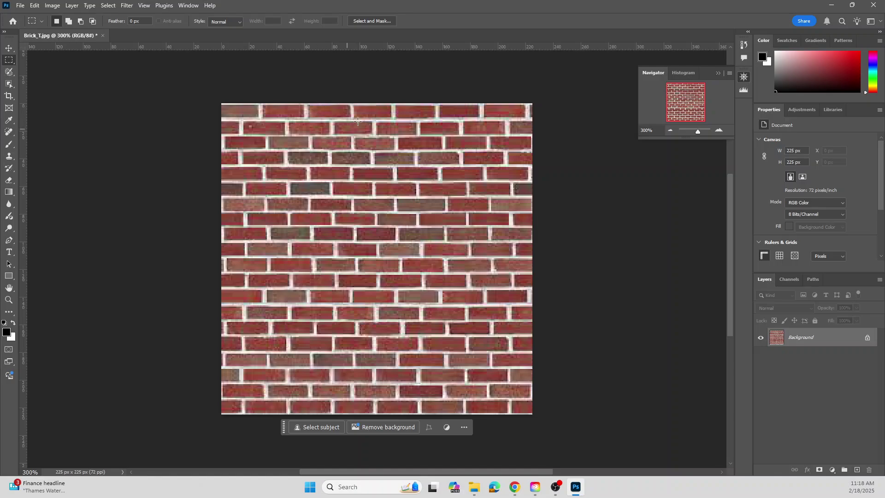
left_click(53, 5)
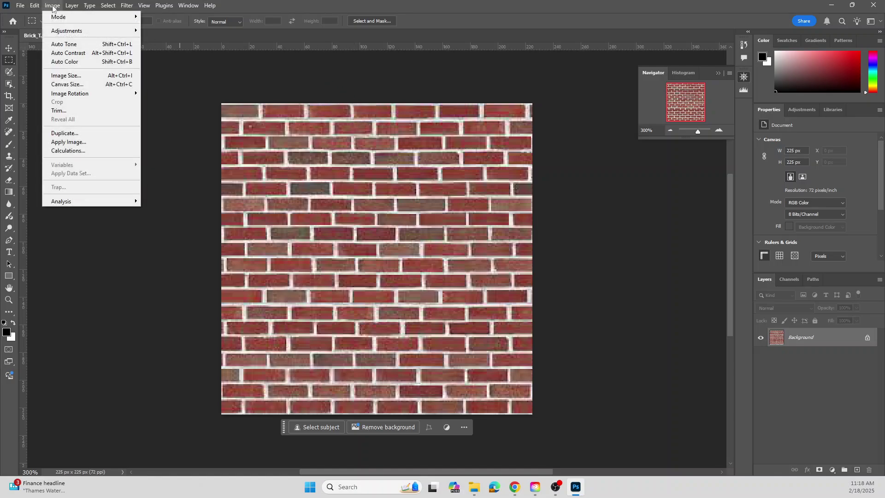
left_click(79, 76)
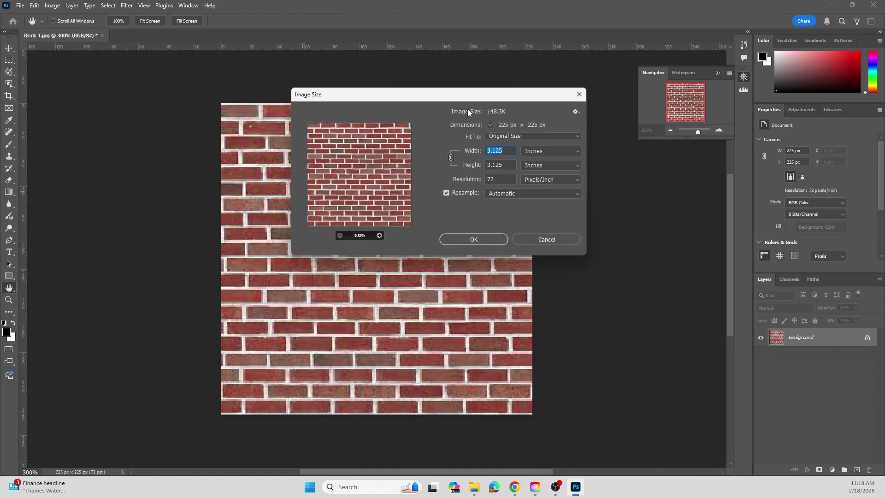
left_click_drag(466, 97, 520, 131)
left_click(597, 187)
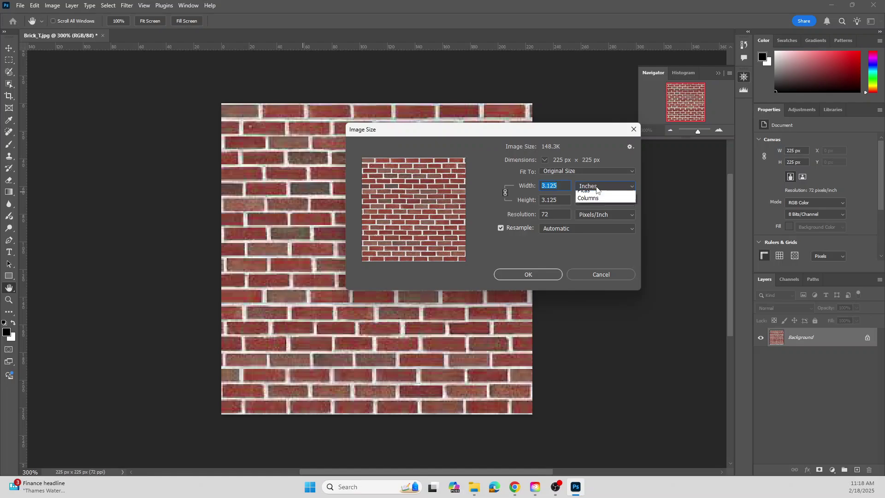
left_click(585, 203)
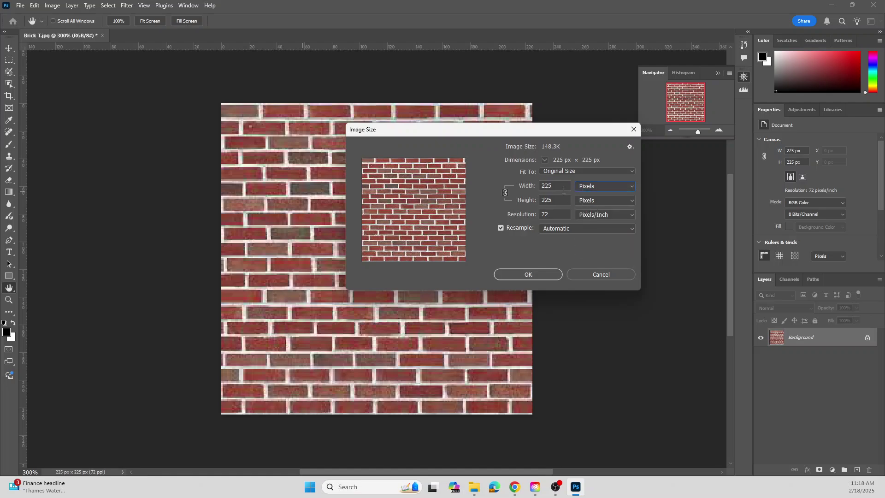
left_click_drag(560, 185, 536, 189)
type("256")
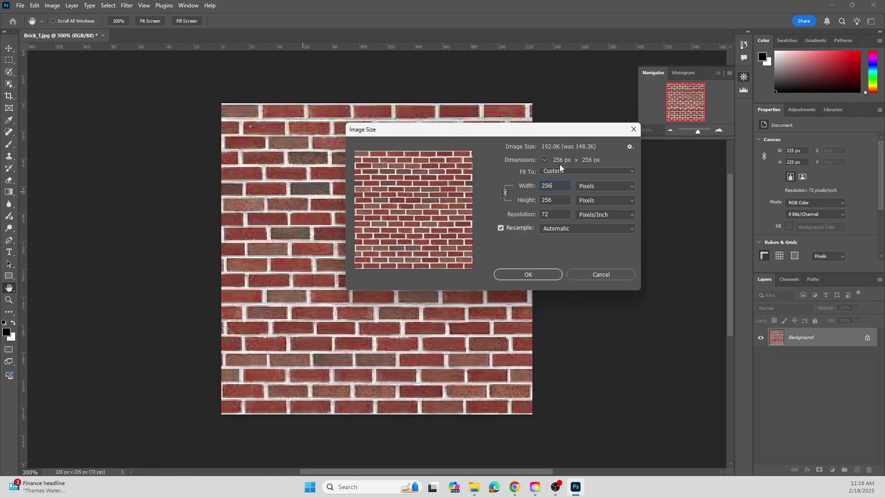
left_click(538, 277)
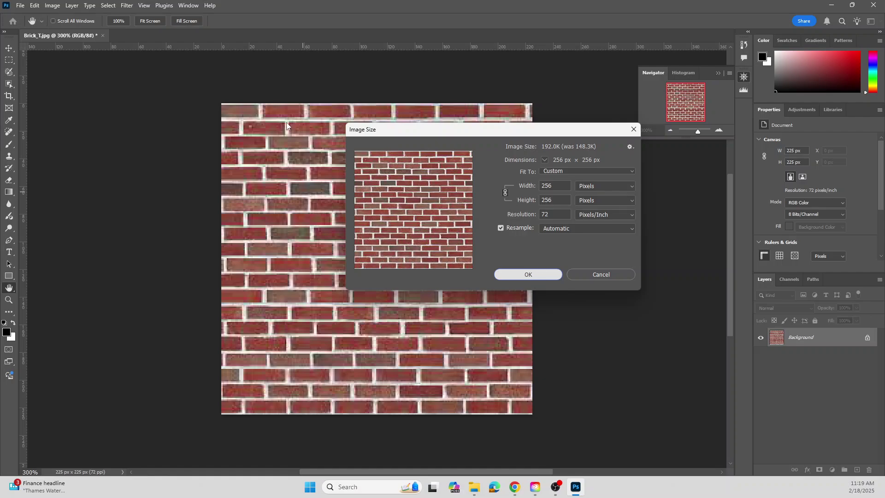
left_click(528, 274)
key("m")
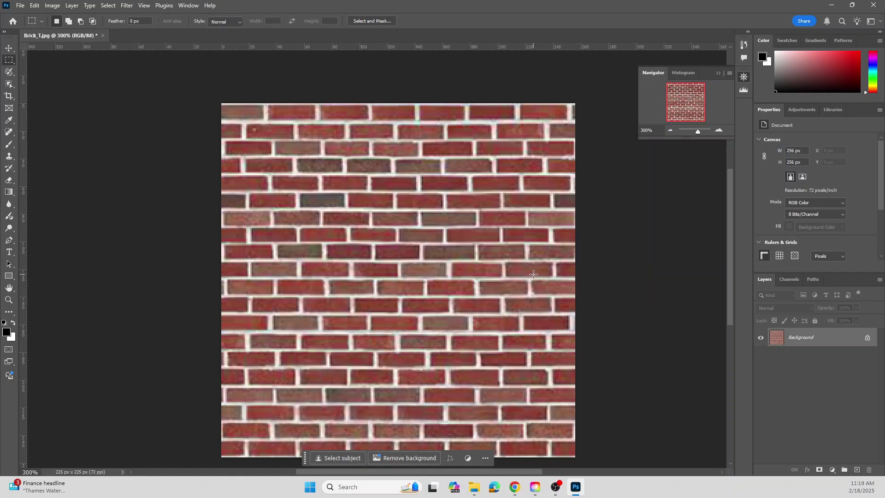
scroll(604, 267, "down", 2)
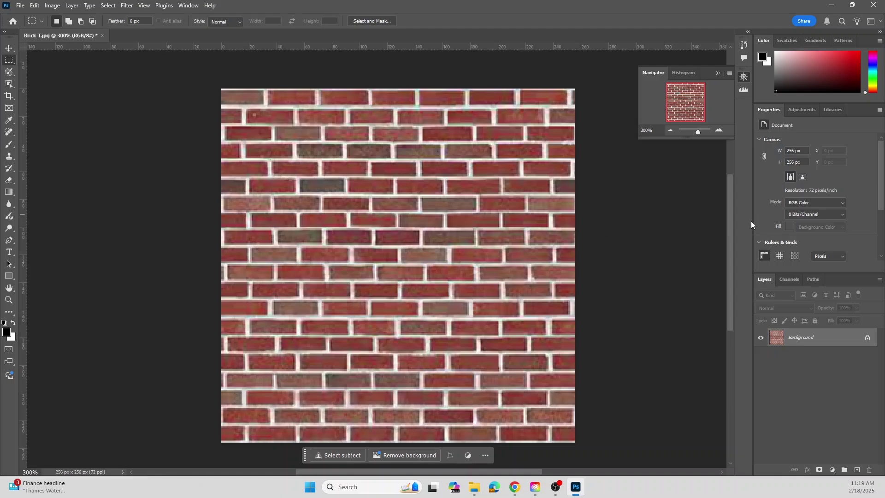
- Reopen the Offset filter, preview a horizontal offset of 128 pixels to check the vertical seam, and reset it to 0
left_click(126, 6)
mouse_move(180, 193)
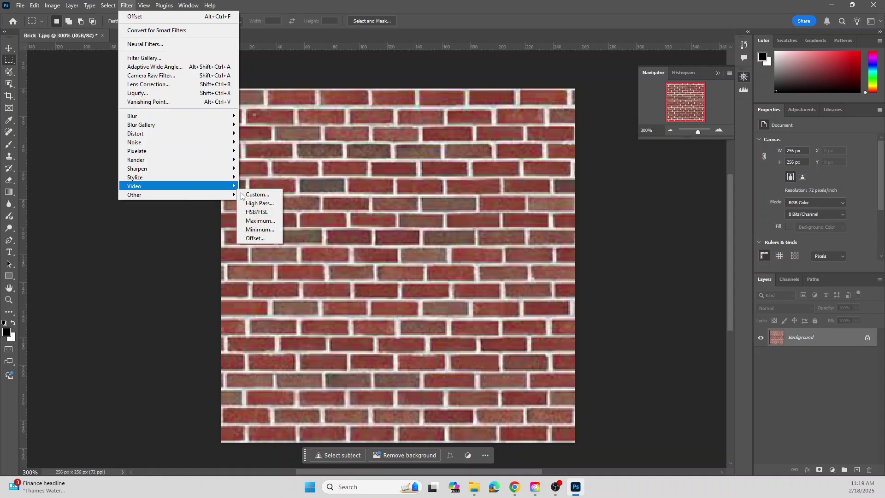
left_click(256, 238)
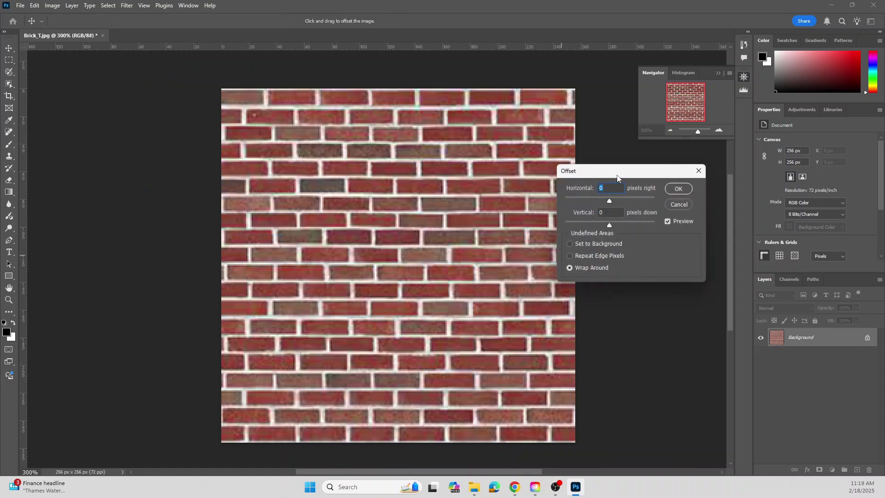
left_click_drag(618, 176, 656, 182)
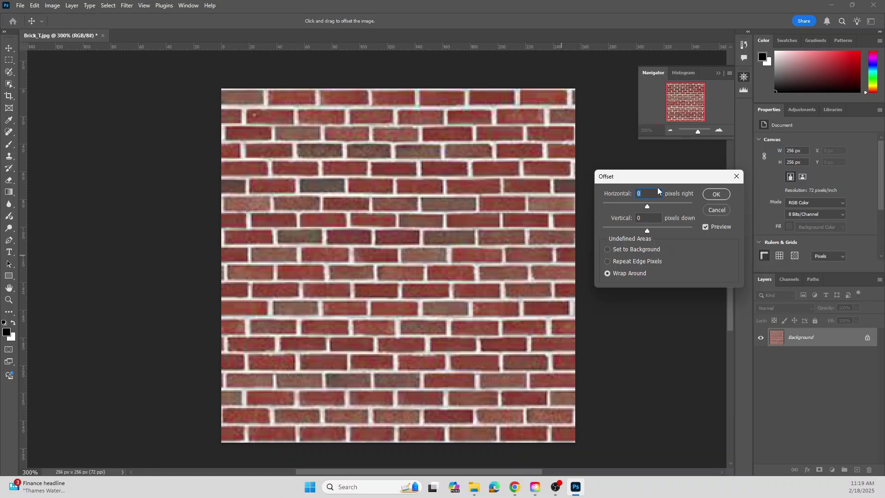
type("128")
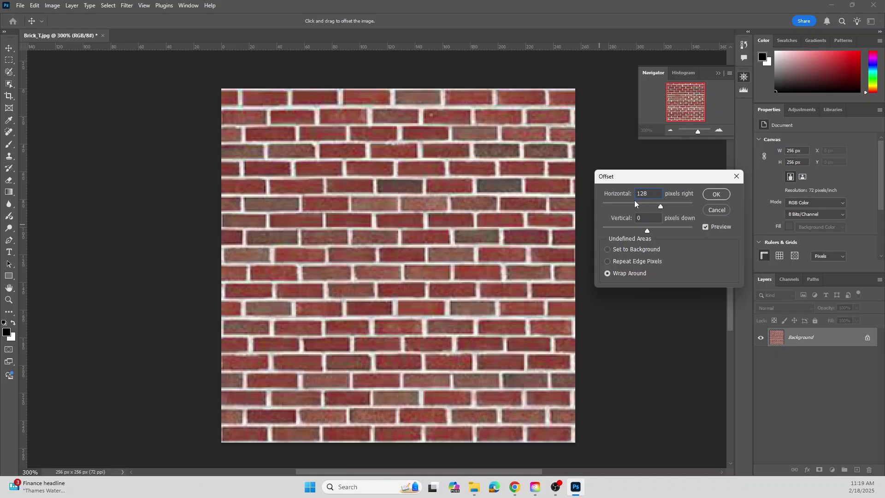
double_click(657, 192)
type("0")
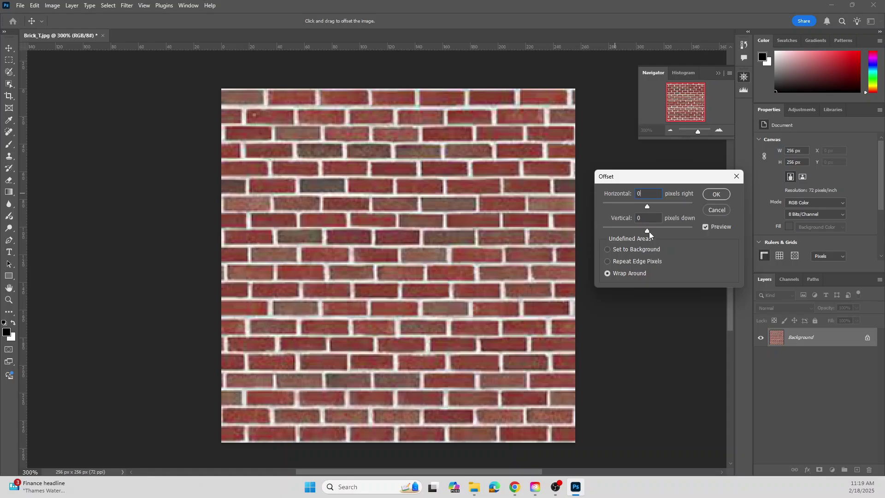
- Preview a vertical offset of 128 pixels to check the horizontal seam, reset it to 0, and close the Offset filter
double_click(646, 217)
type("128")
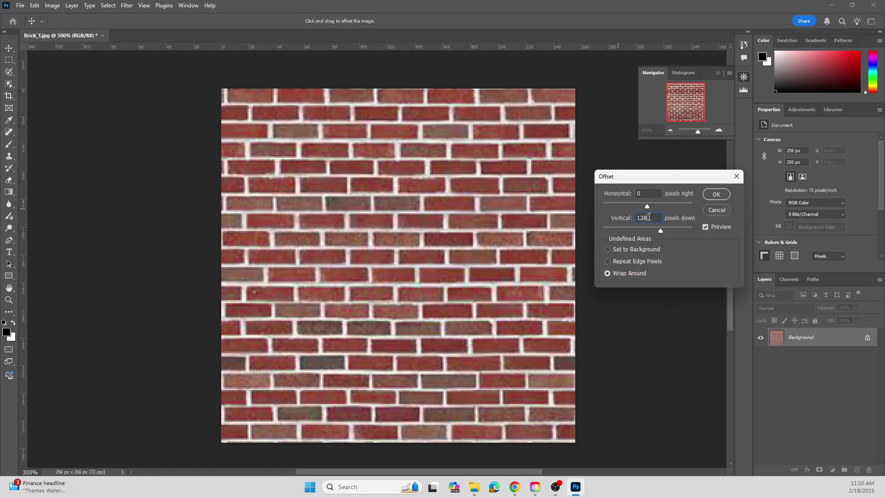
double_click(652, 220)
type("0")
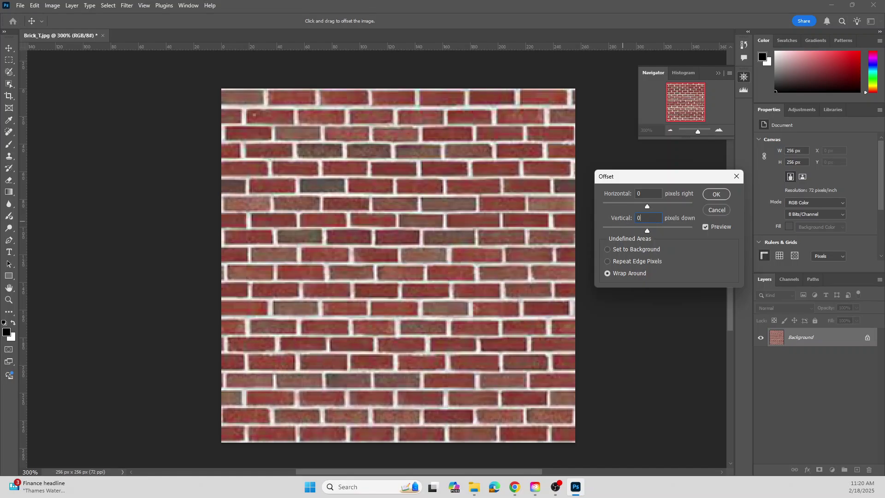
left_click(716, 194)
key("m")
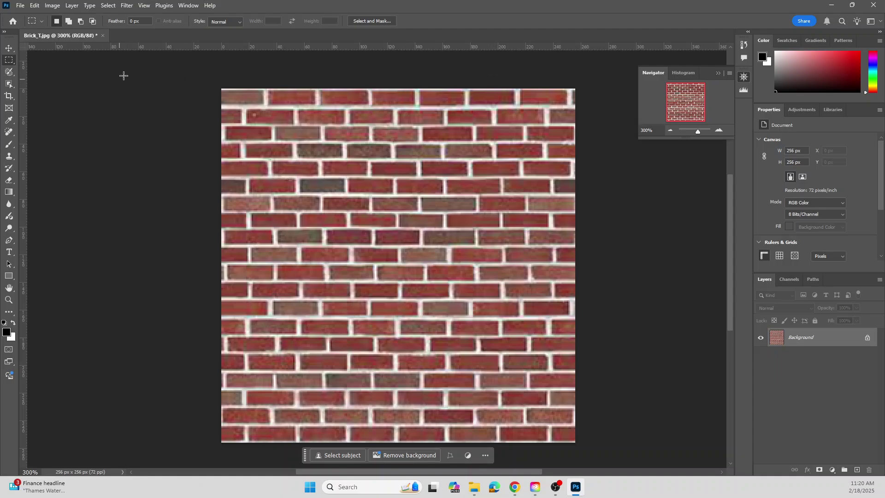
left_click(127, 6)
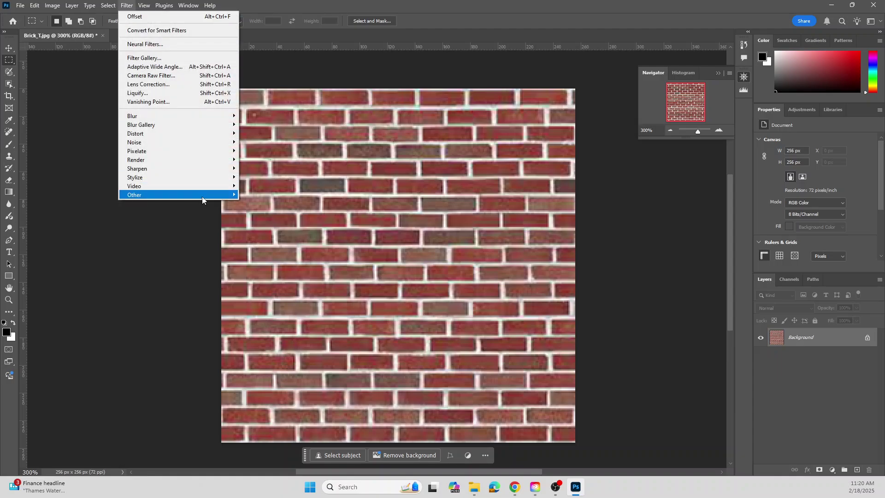
mouse_move(190, 116)
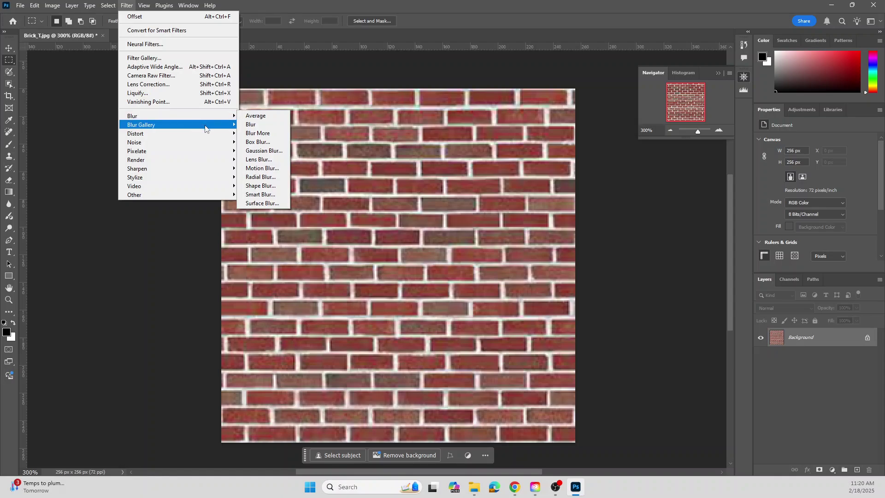
mouse_move(205, 128)
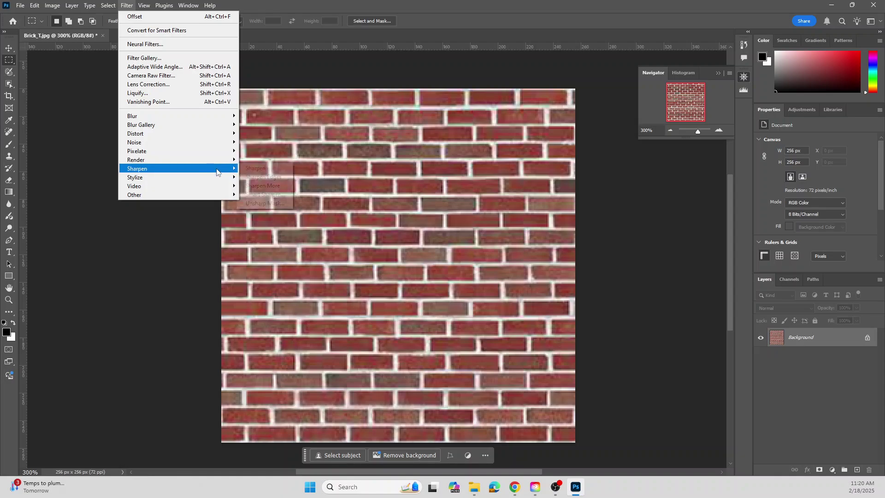
mouse_move(217, 180)
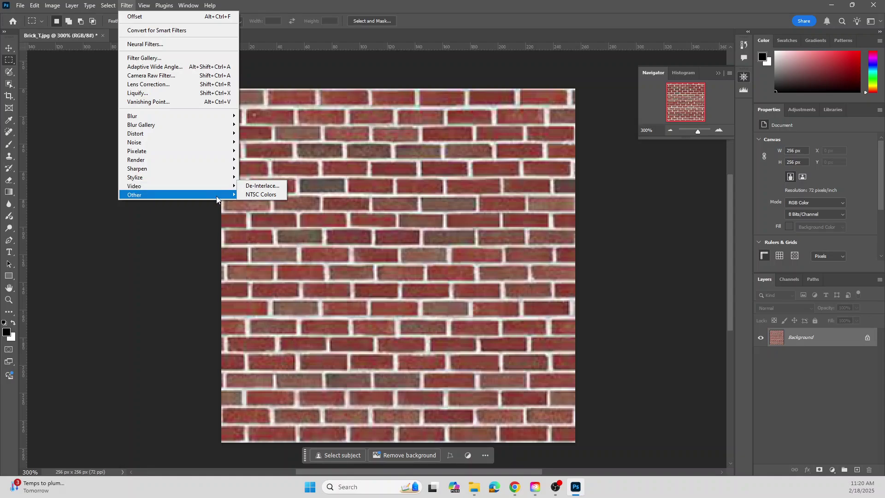
mouse_move(217, 198)
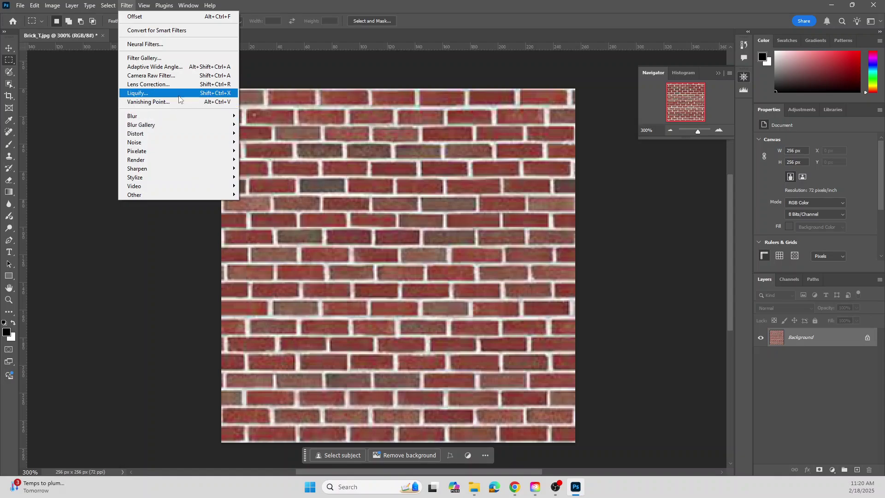
mouse_move(146, 7)
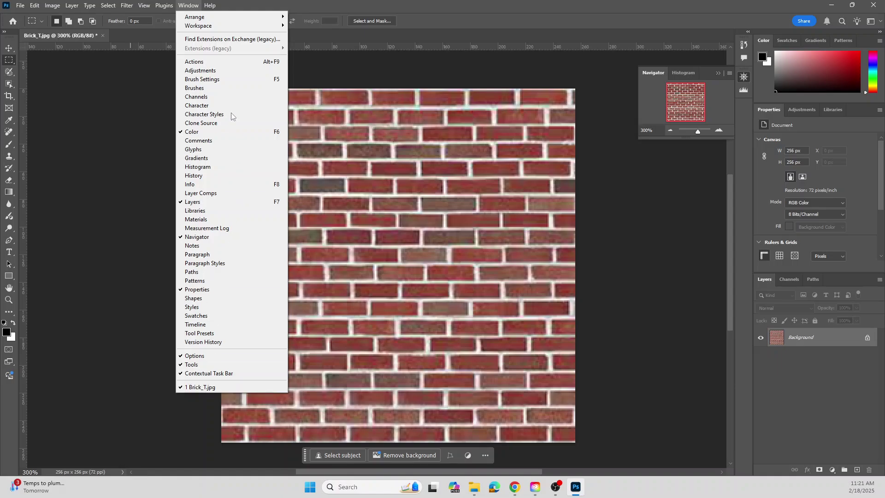
left_click(409, 3)
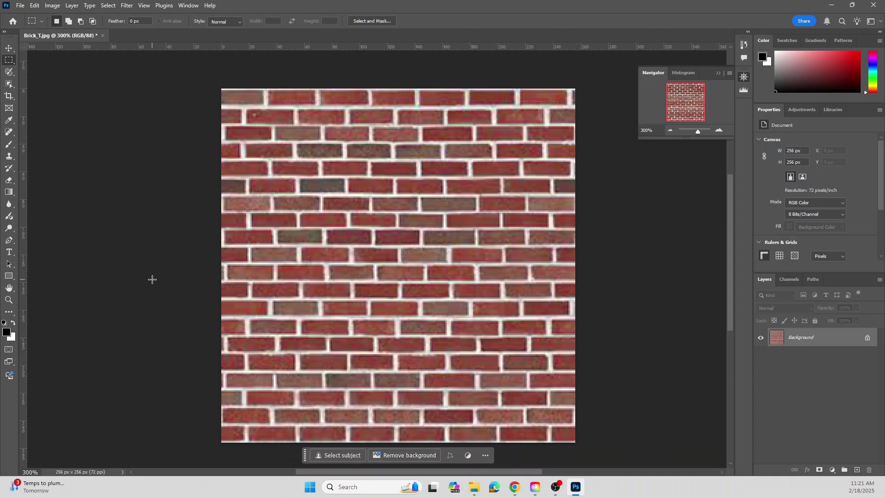
- Save the resized Brick_T.jpg with Maximum JPEG quality (10) and the Baseline ("Standard") format
left_click(21, 8)
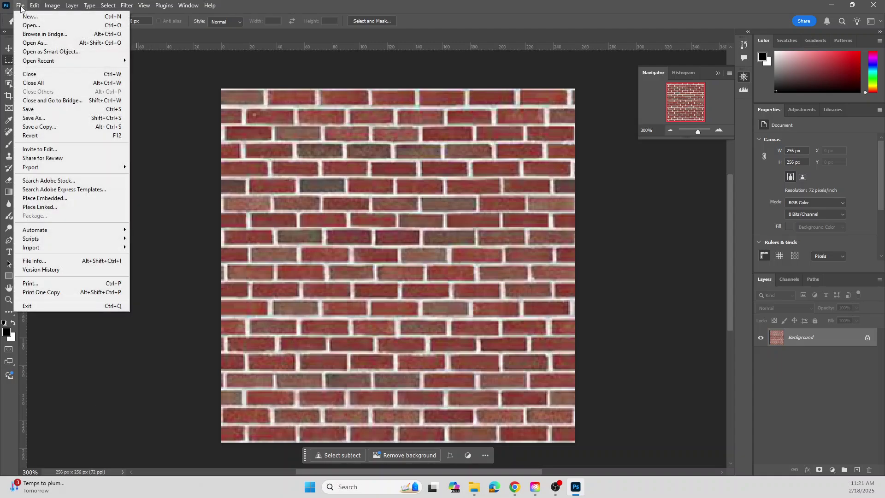
left_click(56, 109)
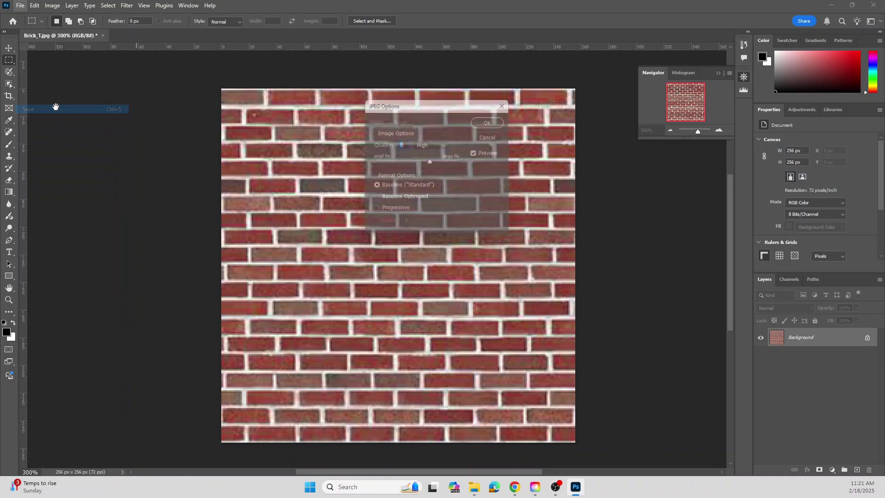
left_click(447, 148)
left_click(438, 178)
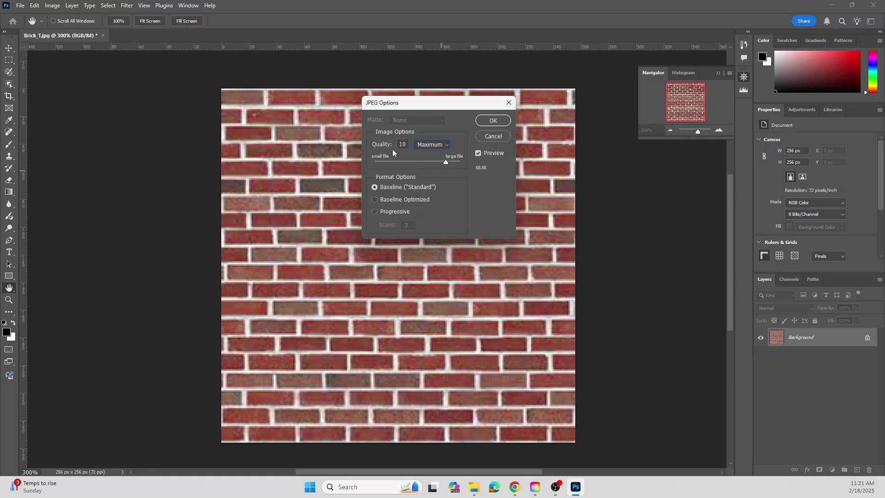
left_click(499, 121)
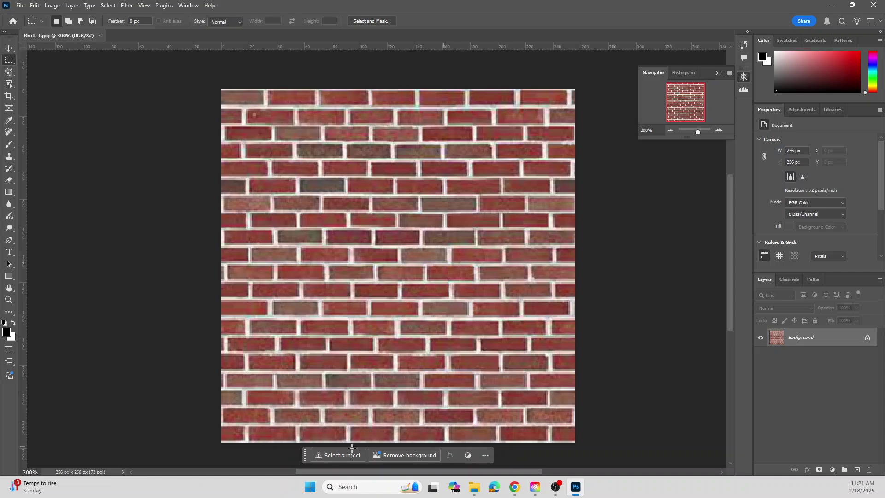
- Select the Brick_T file in File Explorer's Downloads folder and minimize Photoshop, leaving the folder window centred on the desktop
left_click(474, 486)
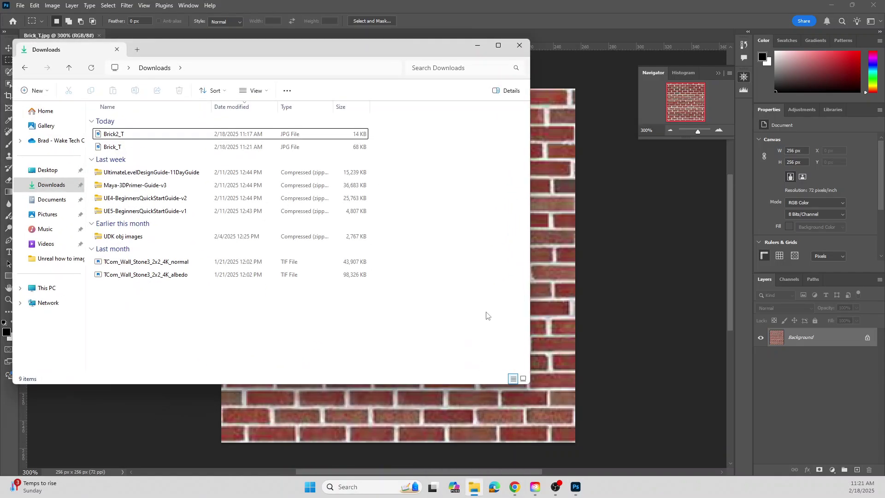
left_click(116, 148)
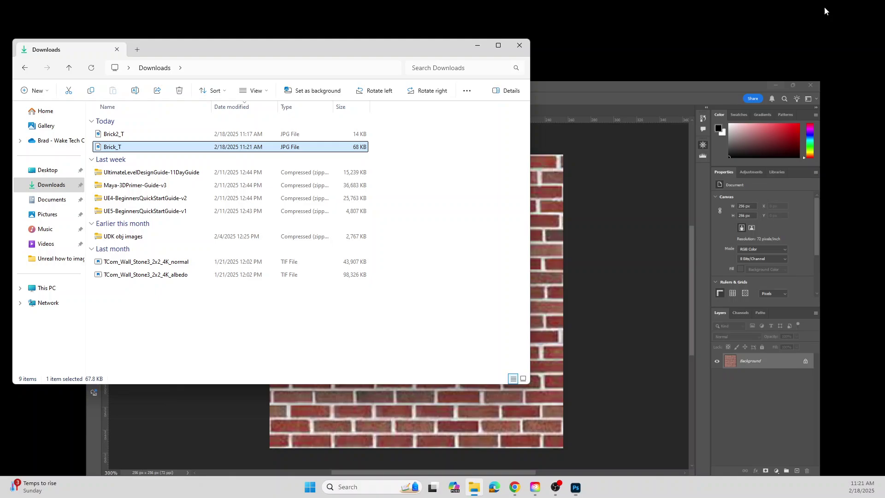
left_click(825, 6)
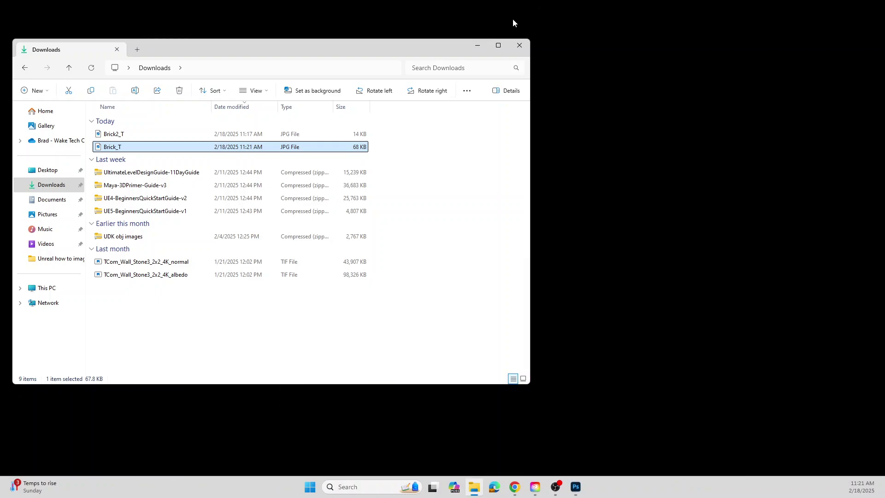
left_click_drag(407, 50, 566, 58)
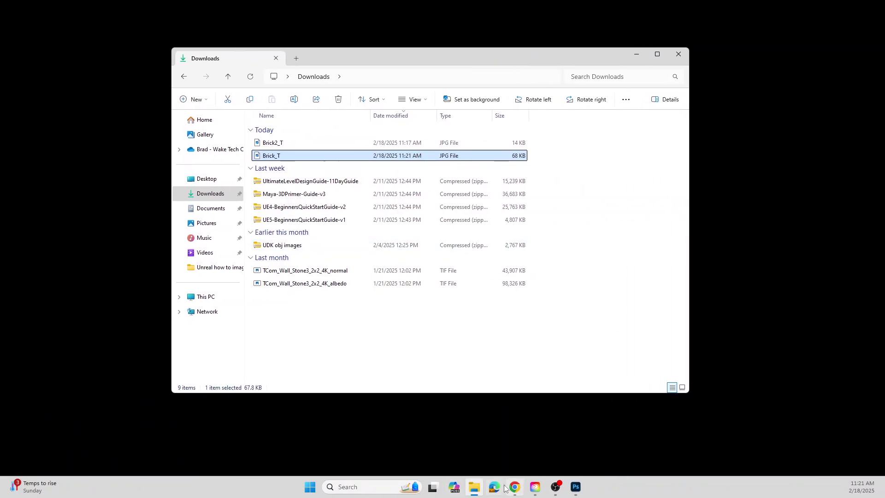
- Switch to Chrome and open the NormalMap Online link from the course content page
left_click(516, 486)
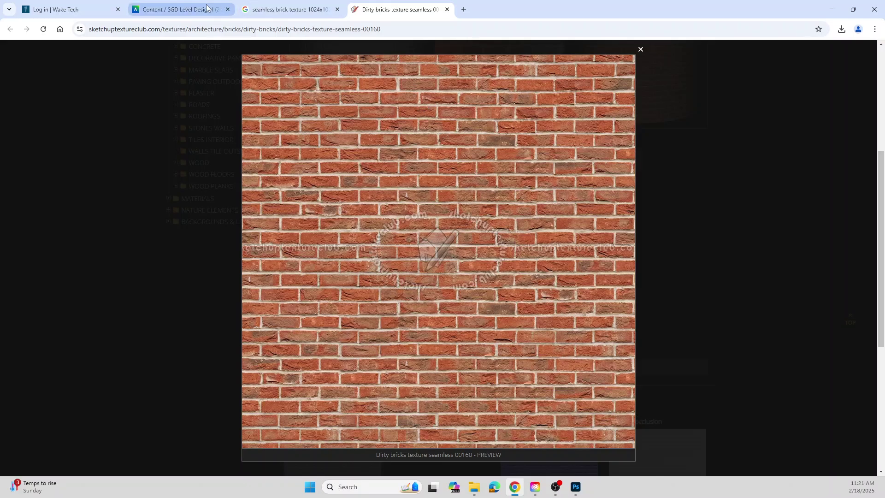
left_click(178, 10)
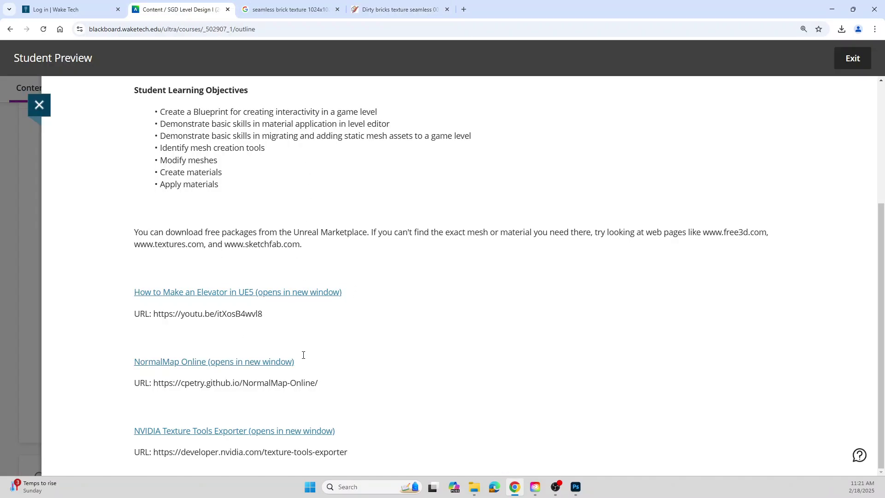
left_click(191, 364)
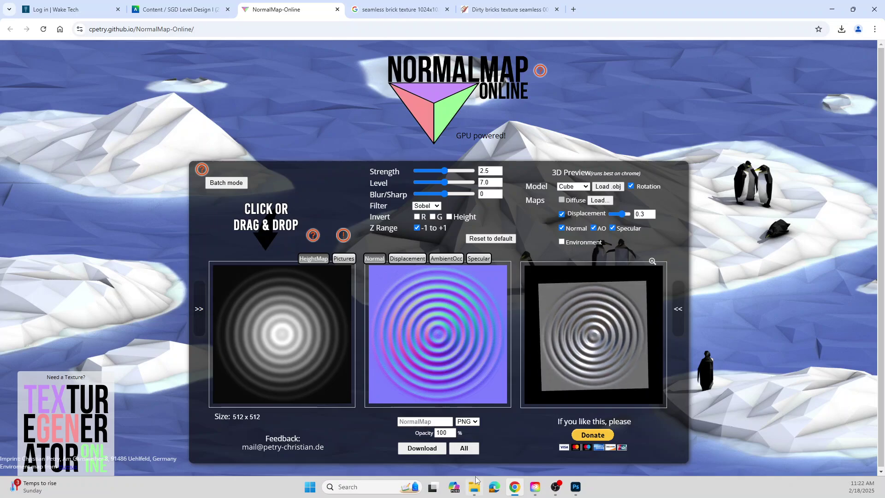
- Load Brick_T from the Downloads folder into NormalMap Online as the height map
mouse_move(477, 489)
left_click(465, 436)
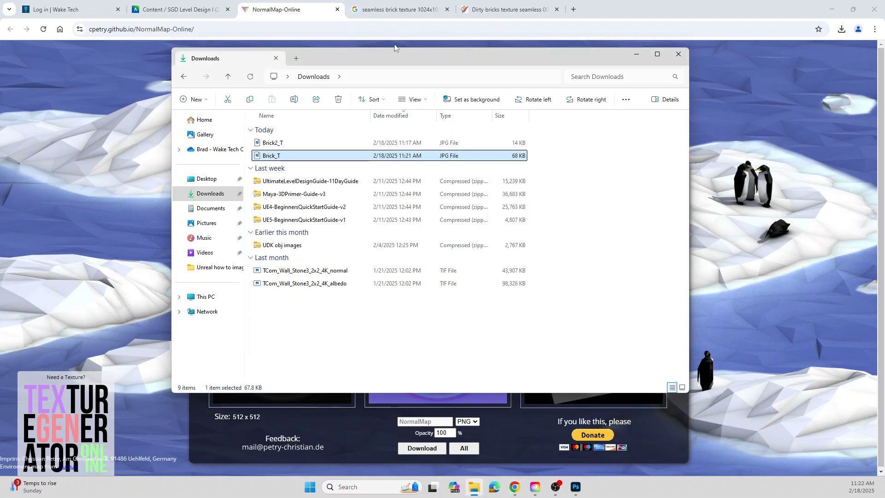
left_click_drag(394, 47, 792, 27)
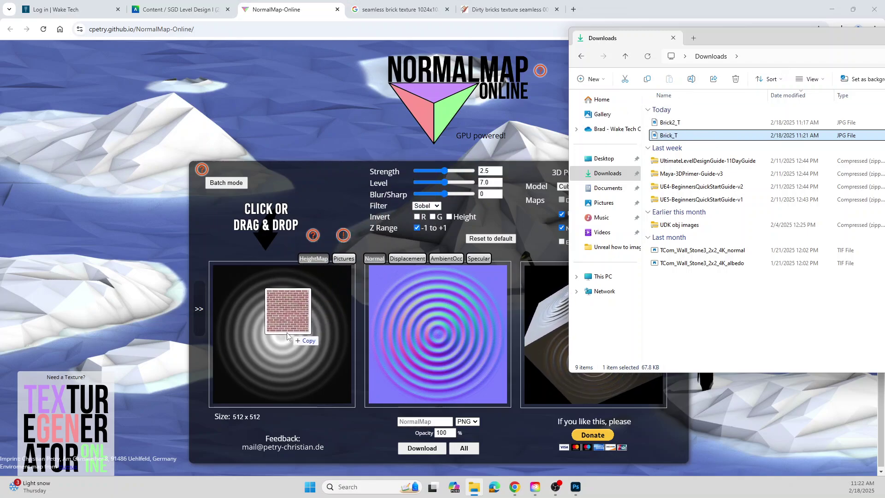
left_click_drag(283, 340, 283, 341)
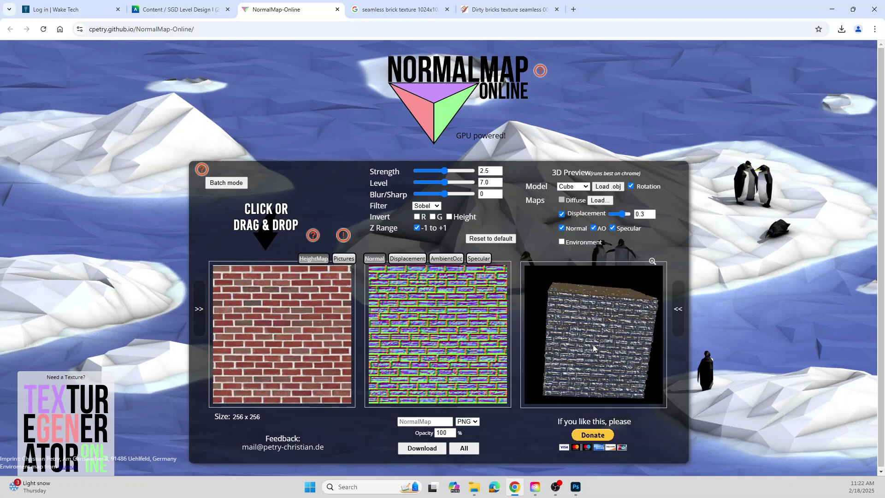
- Set the normal map's Strength to 0.26 and compare the result with the -1 to +1 Z Range off and on
scroll(593, 346, "up", 3)
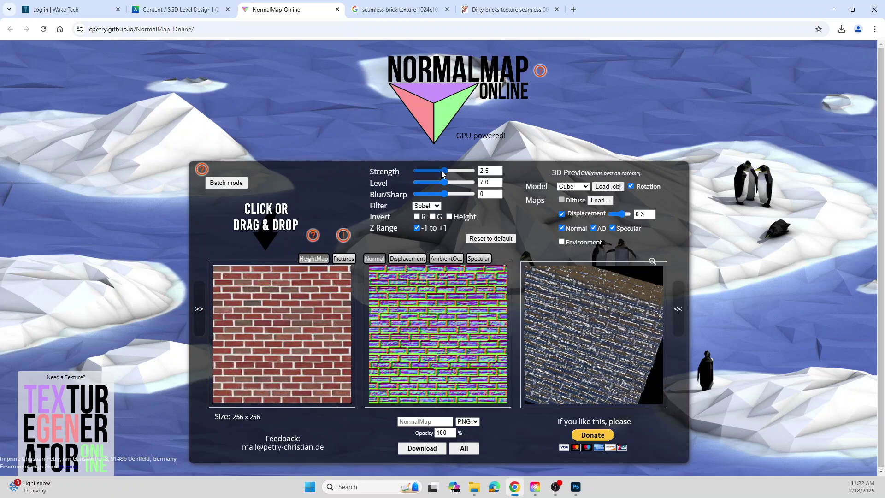
left_click_drag(442, 173, 419, 170)
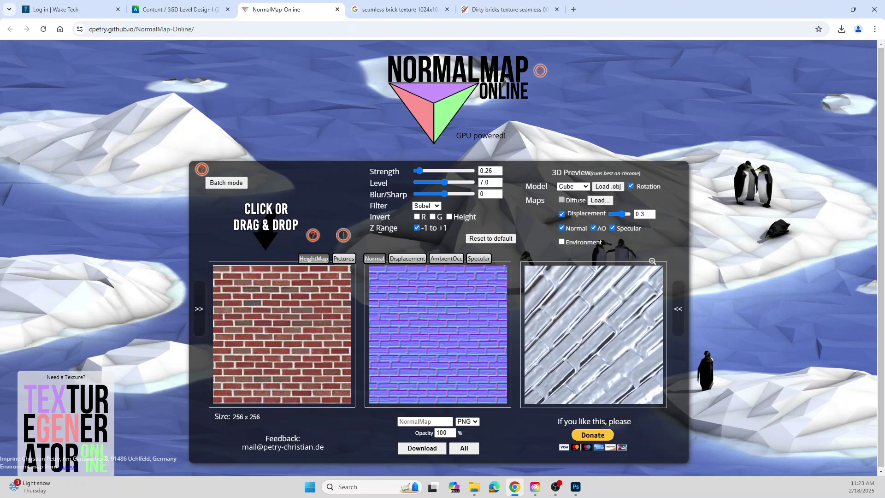
left_click(417, 228)
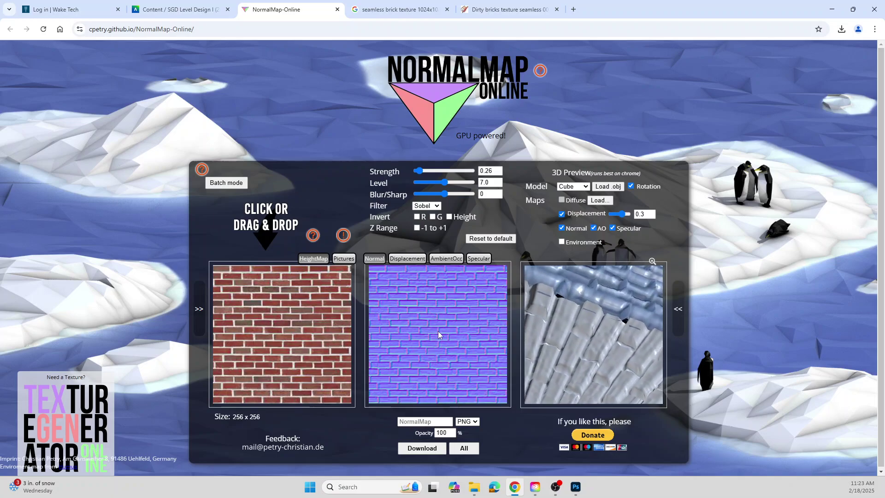
left_click(417, 228)
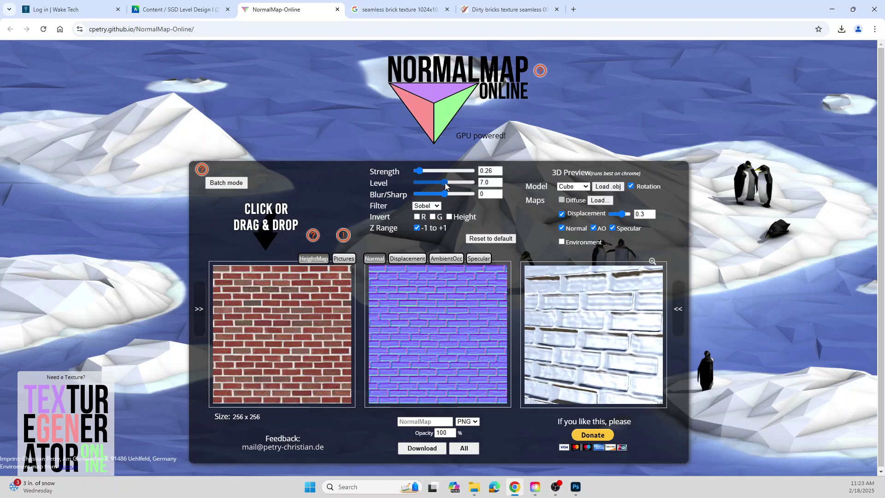
- Set the normal map's Level to 7.8 and its Filter to Scharr
mouse_move(446, 185)
left_mouse_down()
mouse_move(425, 183)
mouse_move(451, 183)
left_mouse_up()
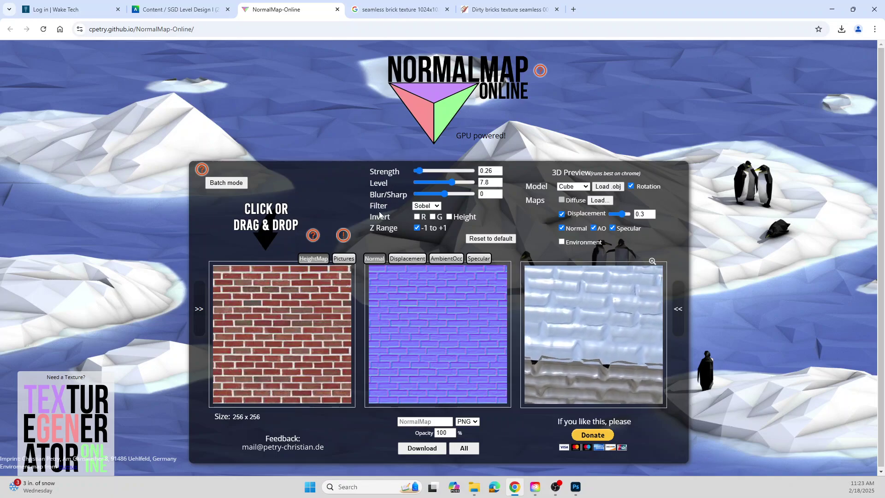
left_click(438, 207)
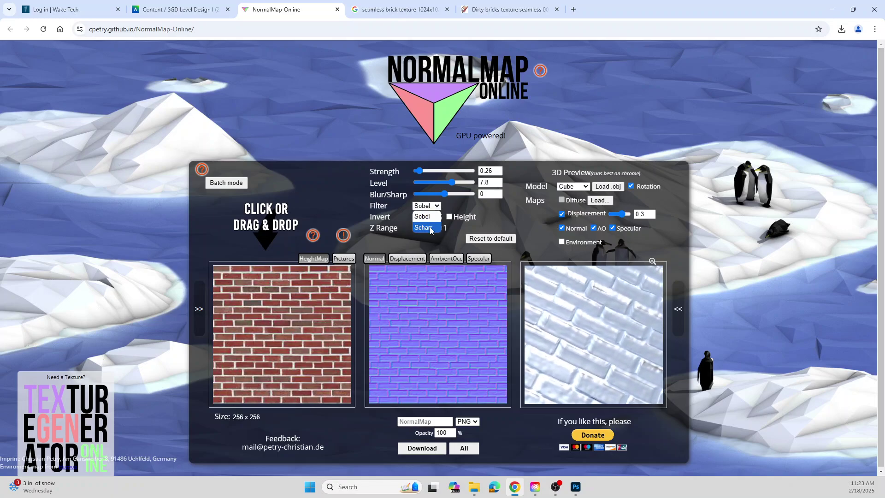
left_click(430, 228)
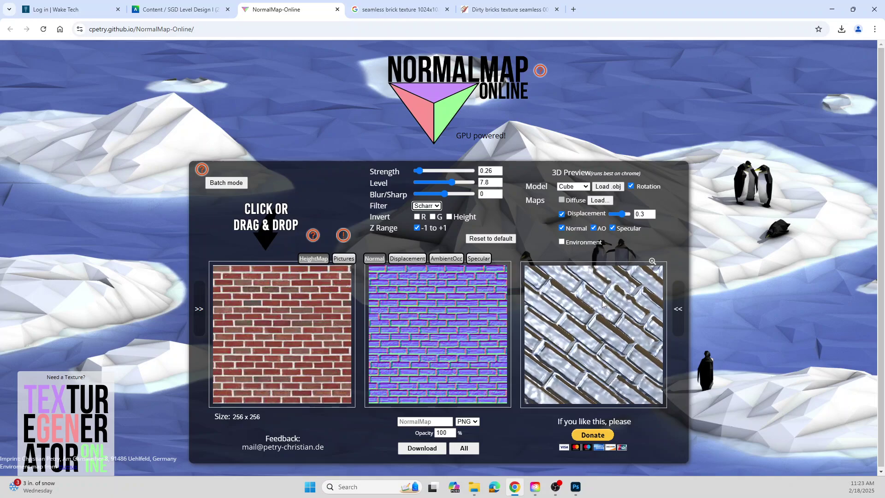
left_click(429, 331)
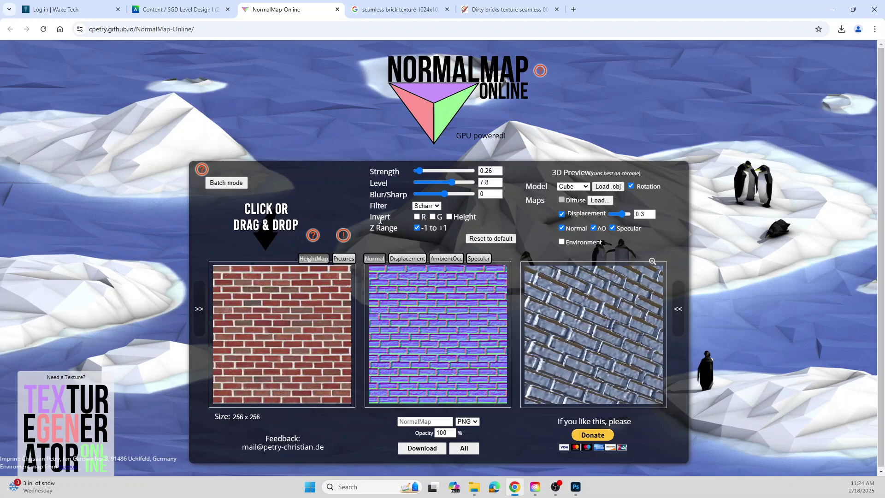
- Invert the normal map's R and G channels, and try the Height inversion but leave it off
left_click(450, 217)
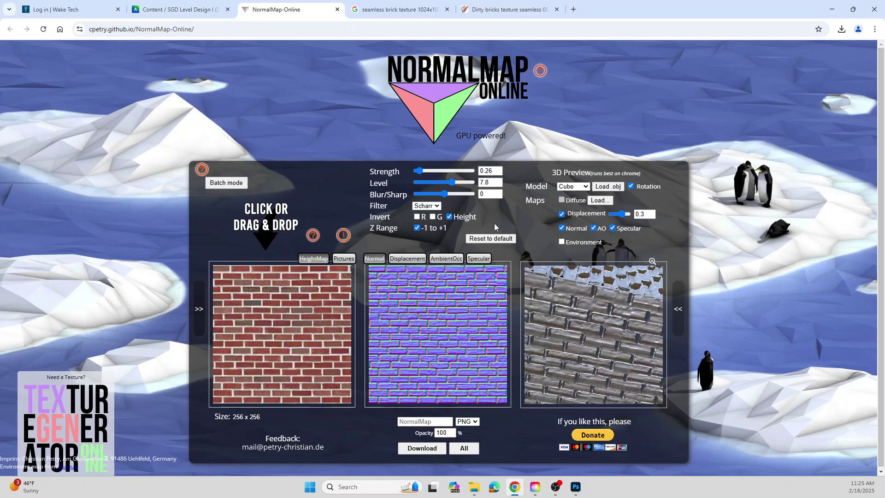
left_click(449, 216)
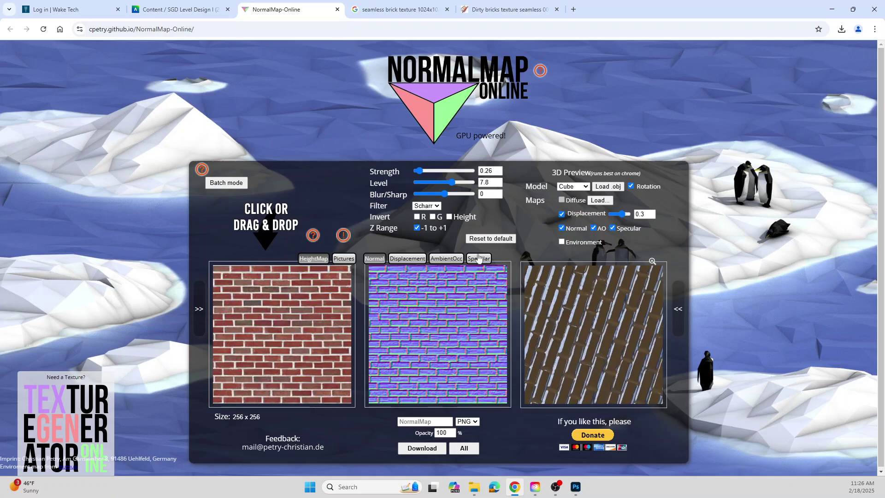
left_click(418, 219)
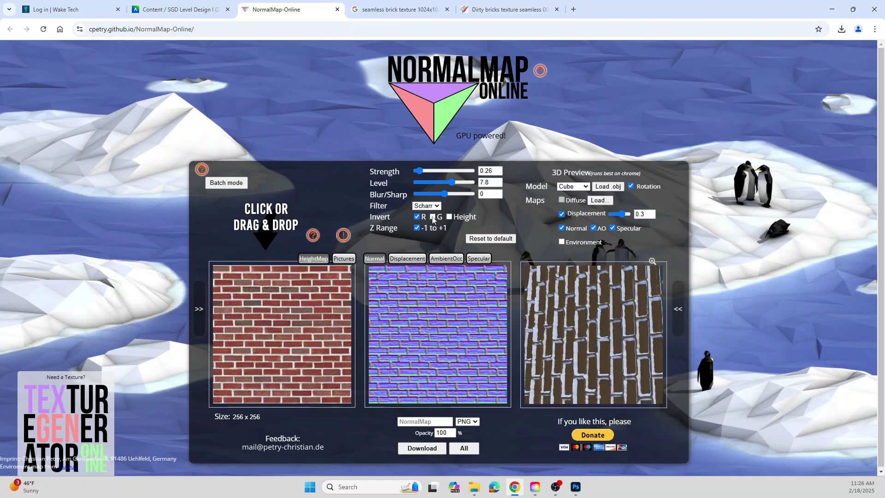
left_click(433, 217)
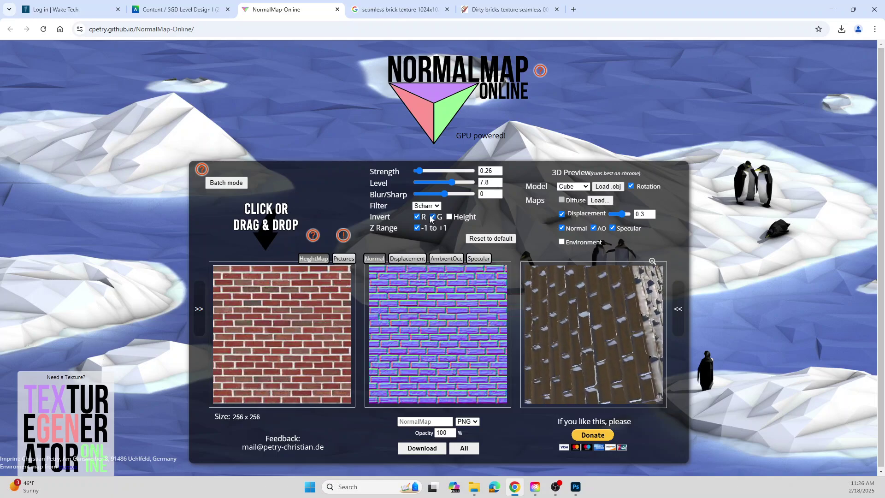
left_click(449, 217)
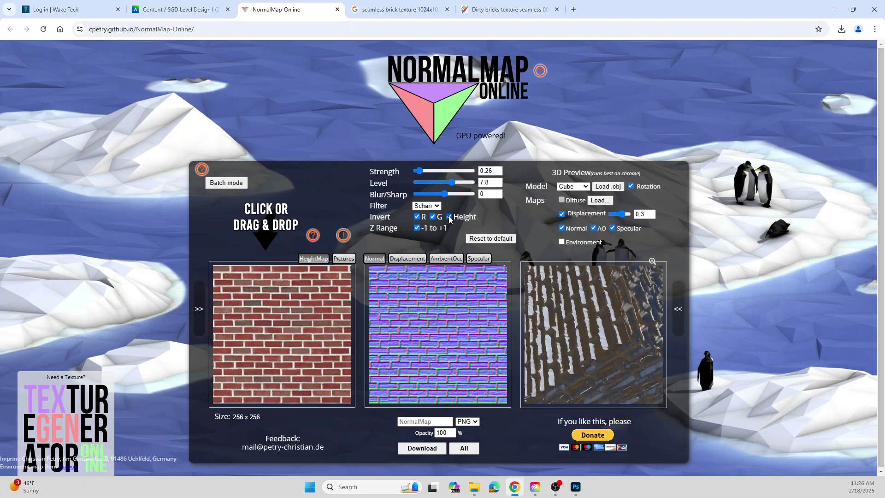
left_click(449, 218)
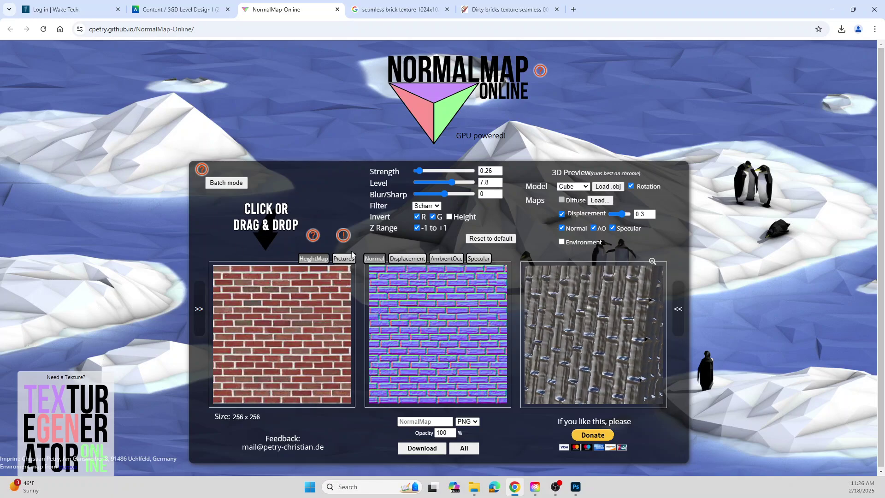
- Turn off the -1 to +1 Z Range and download the normal map as a PNG
left_click(417, 228)
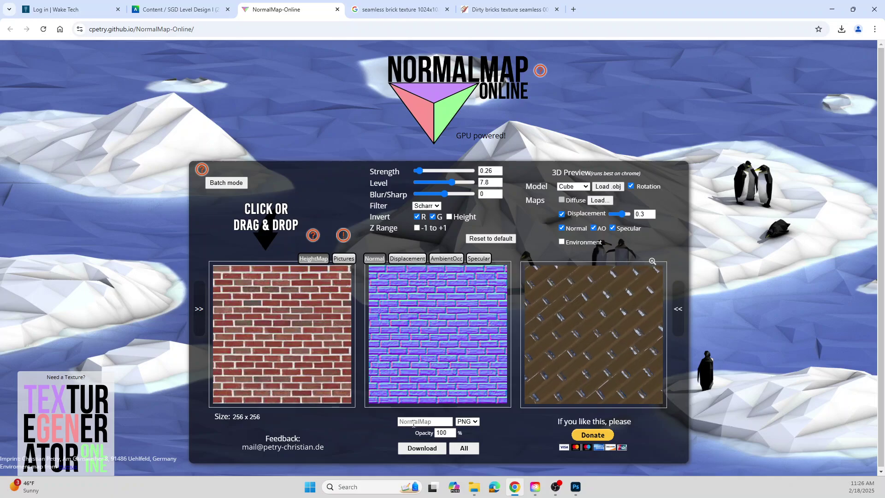
left_click(422, 449)
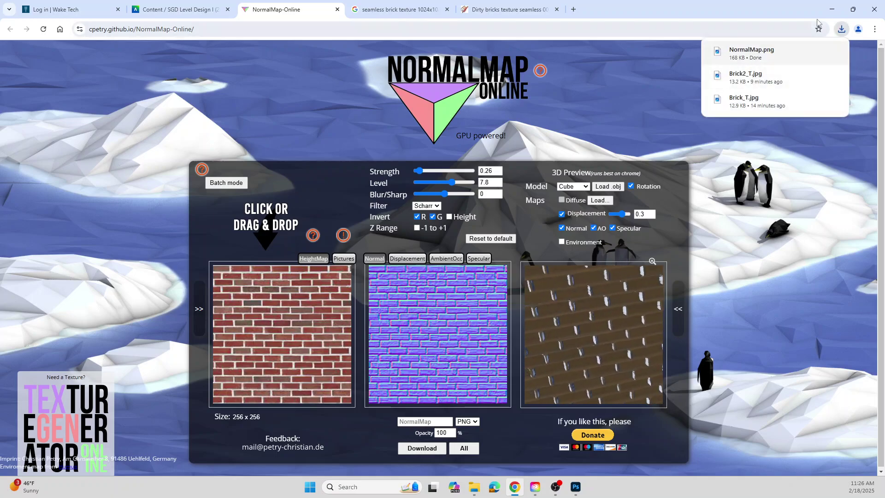
left_click(837, 11)
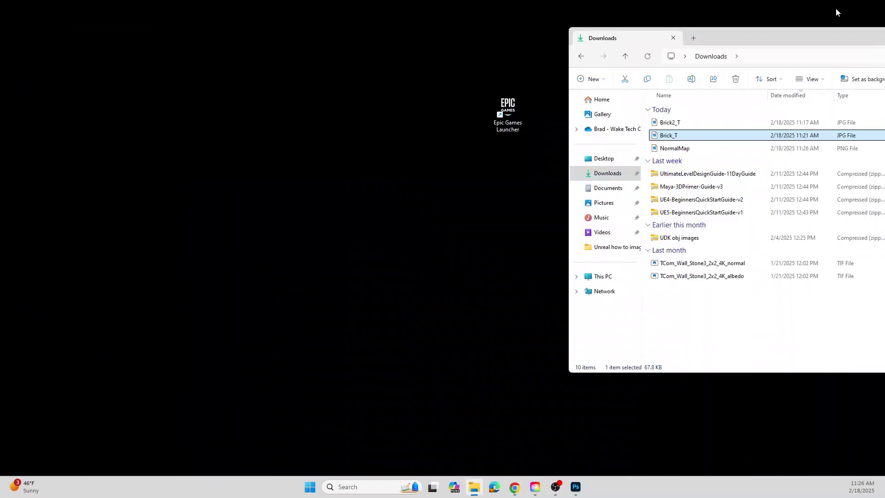
- Open Brick_T from the Downloads folder, compare it with Brick2_T and TCom_Wall_Stone3_2x2_4K_normal in the image viewer, and close the viewer
left_click_drag(748, 43, 426, 60)
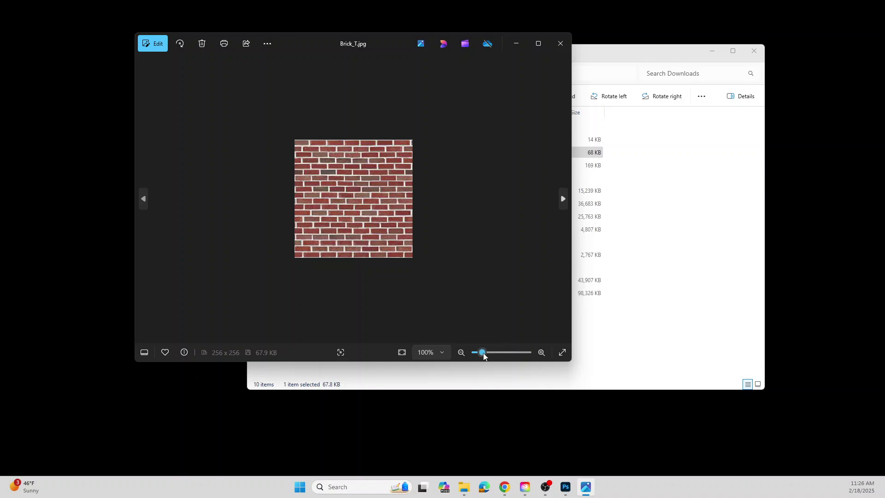
left_click_drag(483, 353, 489, 353)
left_click(562, 199)
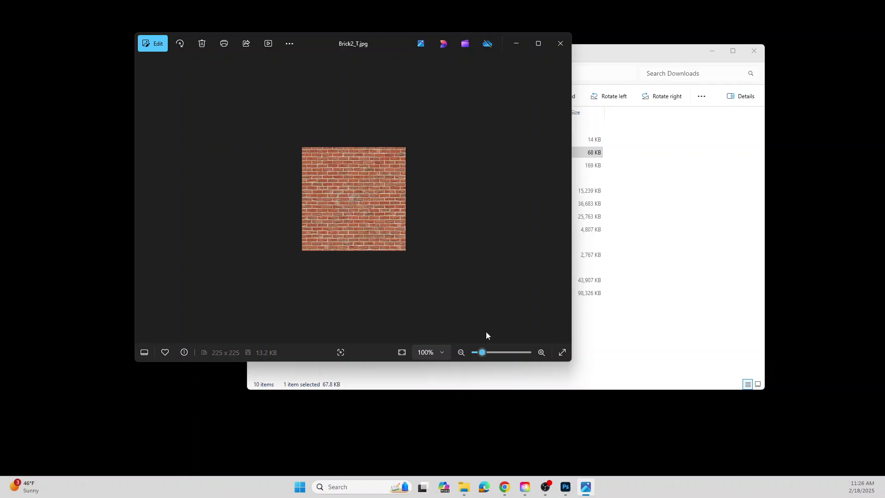
left_click(563, 200)
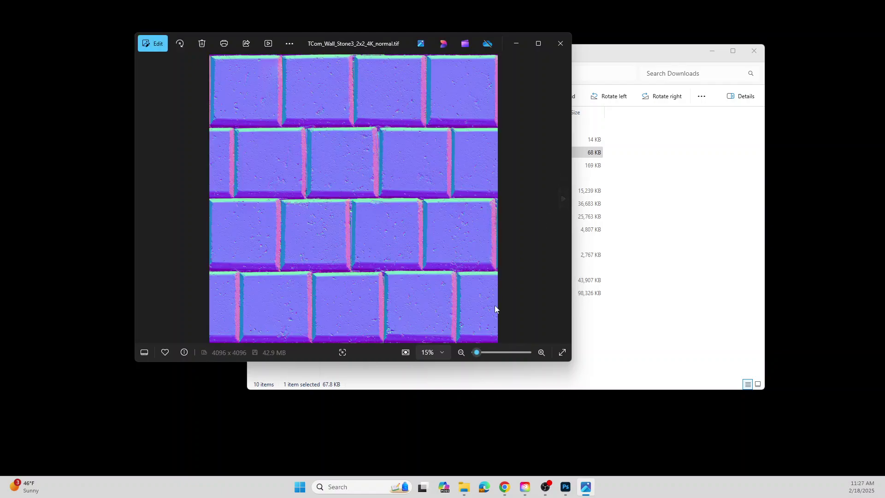
mouse_move(477, 353)
left_mouse_down()
mouse_move(485, 352)
mouse_move(471, 354)
left_mouse_up()
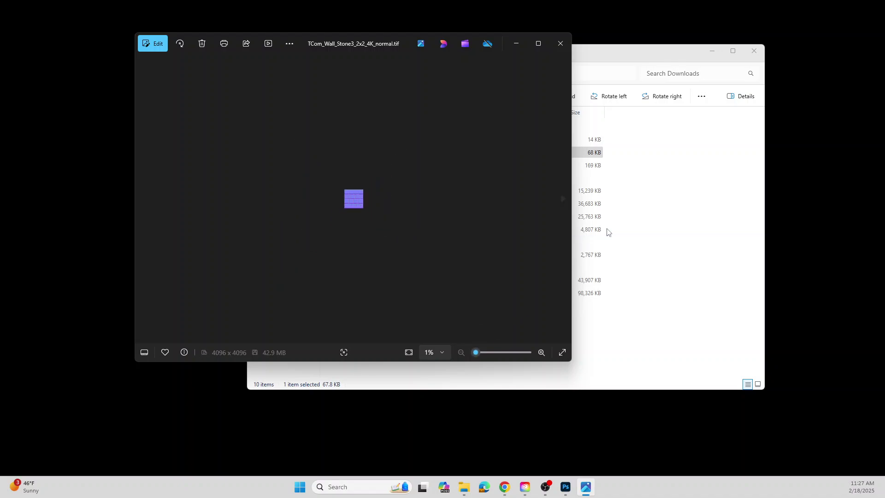
left_click_drag(355, 38, 289, 205)
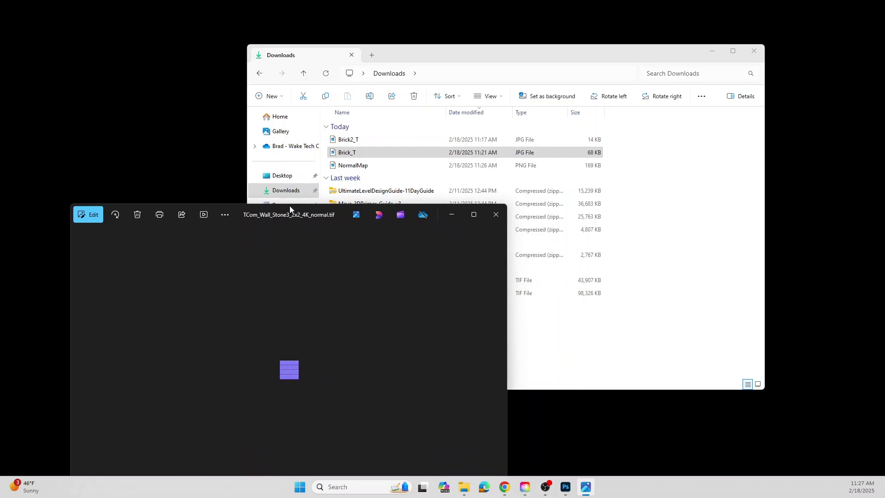
left_click(497, 214)
- Open the downloaded NormalMap.png, examine its brick detail up close, and close the image viewer
double_click(373, 165)
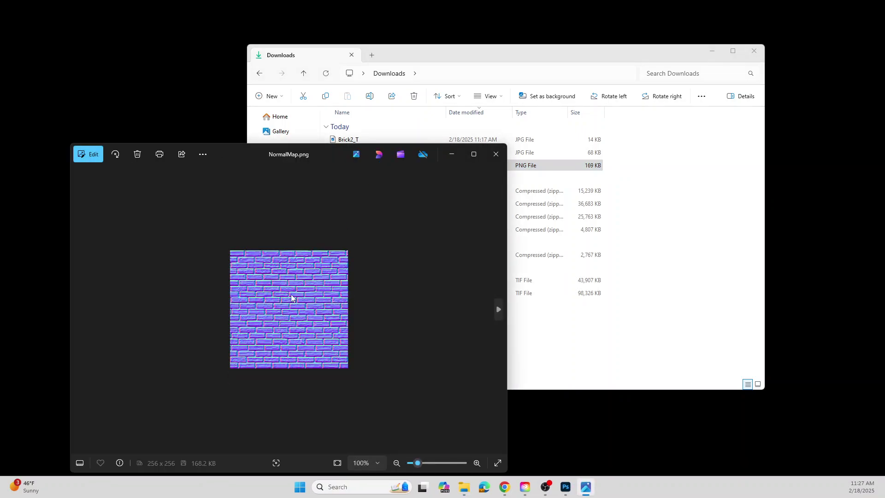
left_click_drag(231, 153, 228, 100)
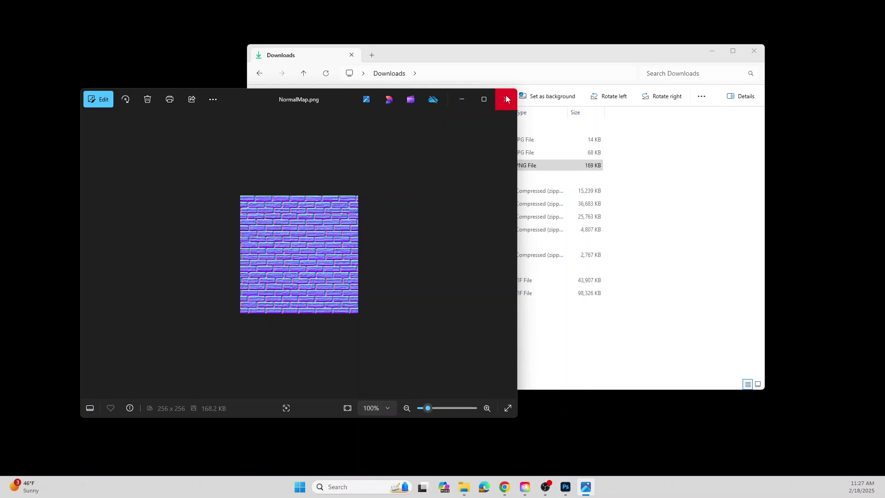
scroll(280, 249, "up", 6)
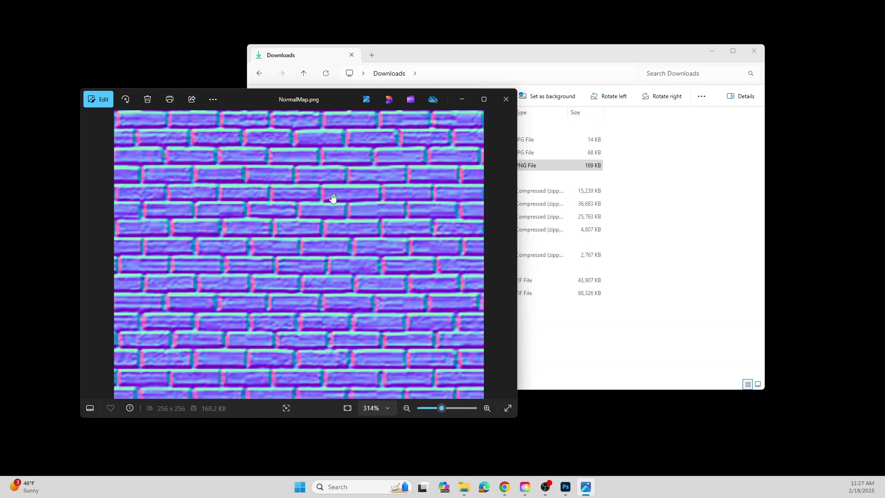
left_click(507, 98)
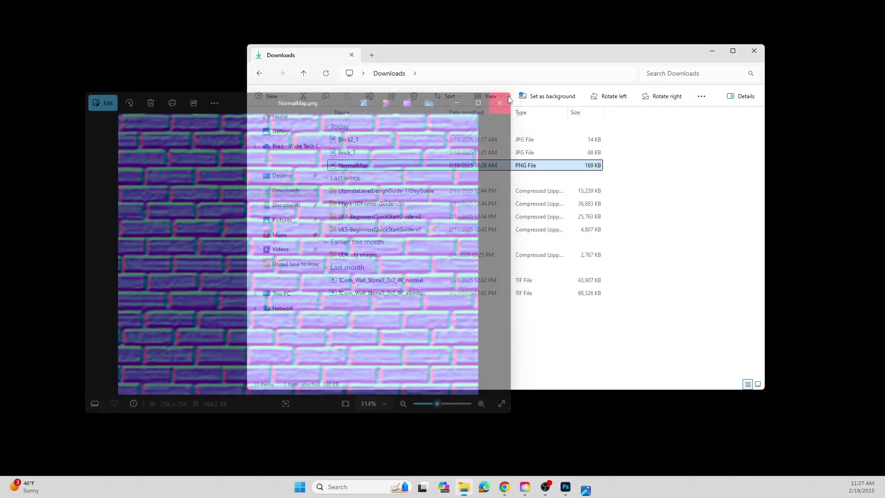
- Minimize the Downloads folder window and switch back to NormalMap Online in Chrome
left_click_drag(666, 53, 642, 67)
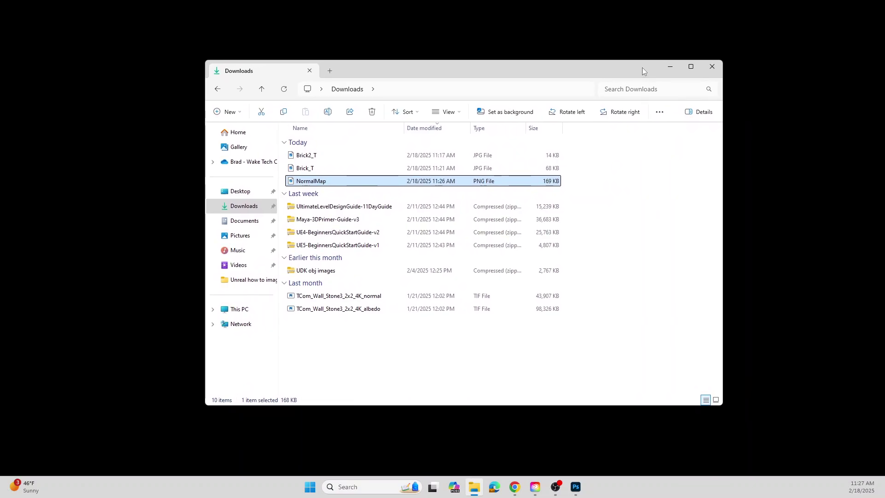
left_click(672, 67)
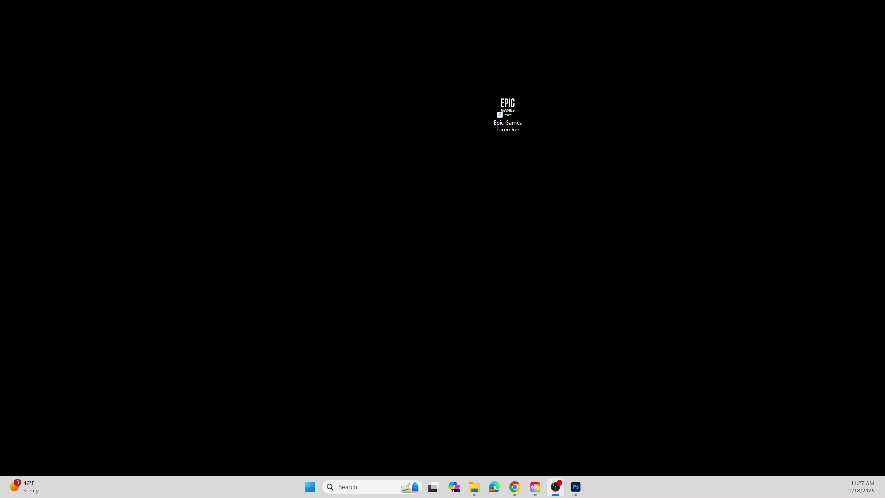
left_click(516, 487)
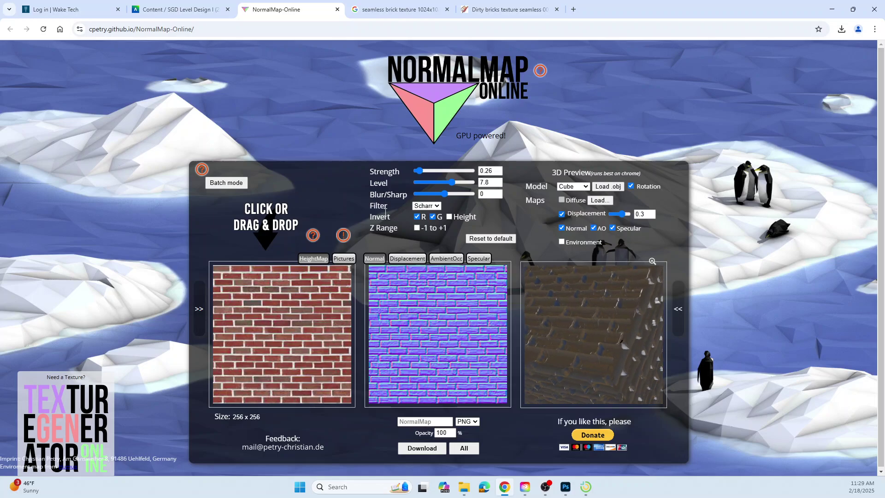
- Minimize Chrome, launch Unreal Engine 5.4.4 from the Epic Games Launcher, and open the PB_Factory_SP25 project
left_click(833, 11)
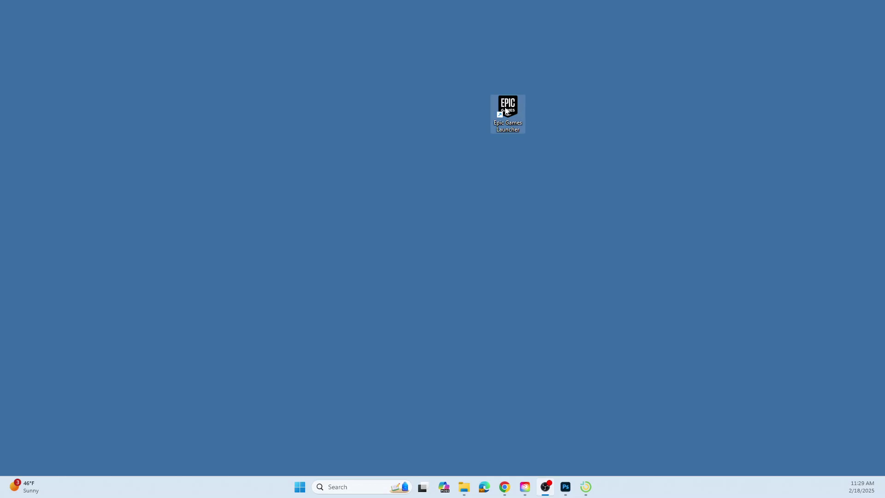
double_click(506, 111)
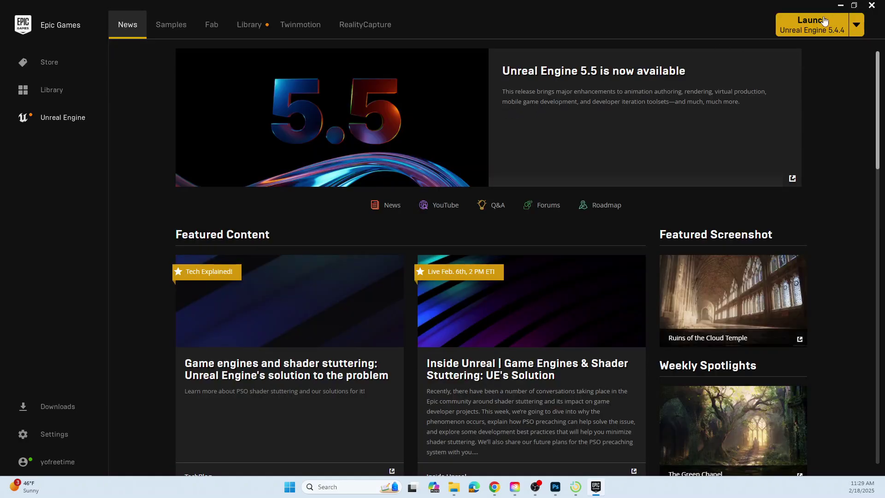
left_click(806, 26)
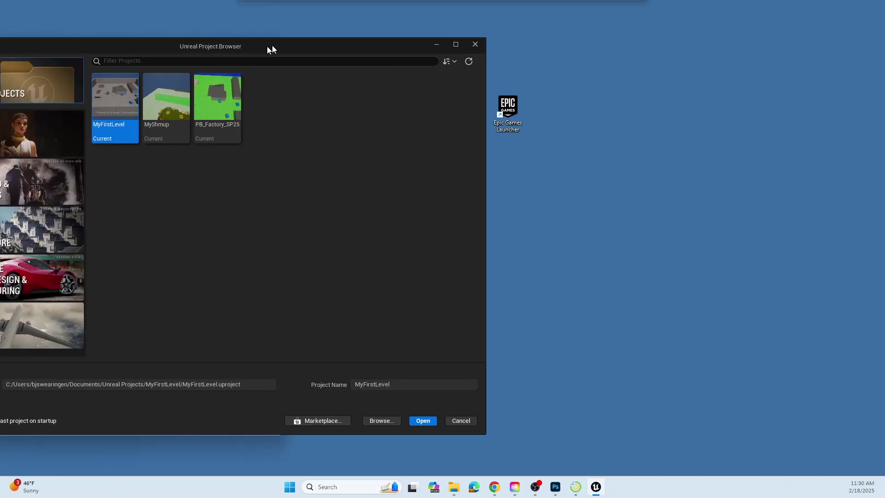
left_click_drag(271, 47, 487, 55)
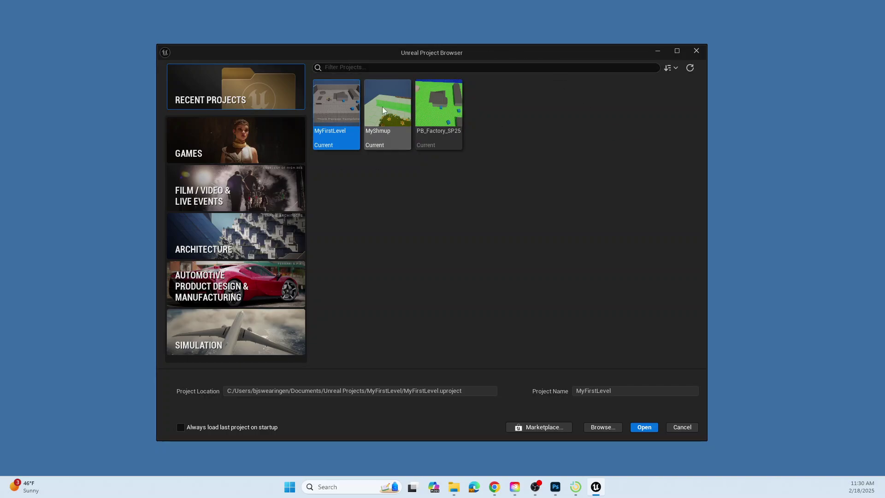
double_click(444, 112)
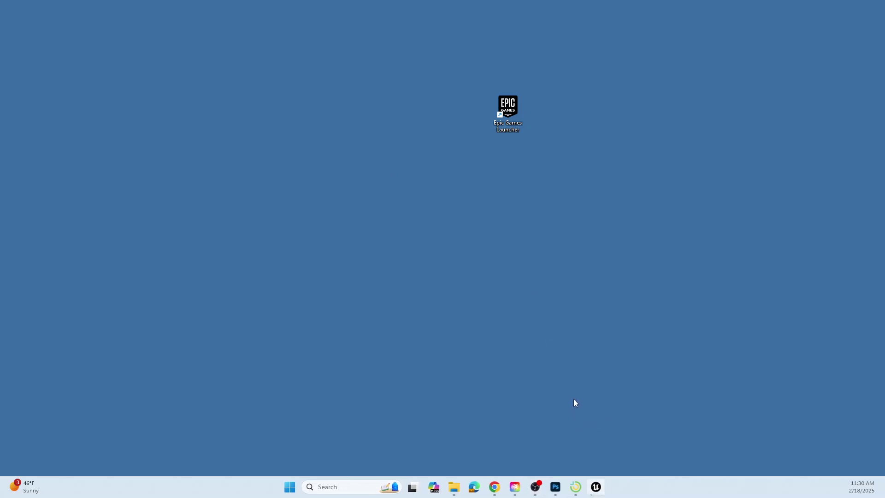
- Switch to Chrome, open the NVIDIA Texture Tools Exporter page from the course page, accept its cookies and dismiss the GTC banner
left_click(495, 487)
left_click(180, 9)
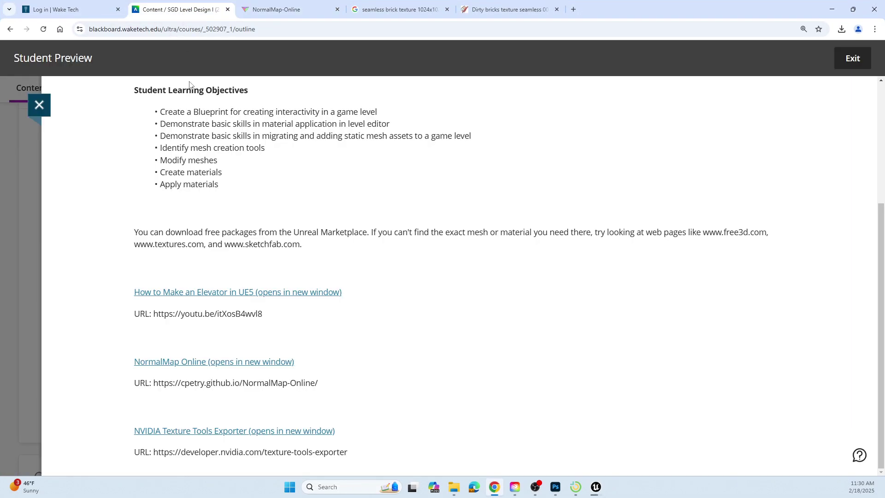
left_click(201, 432)
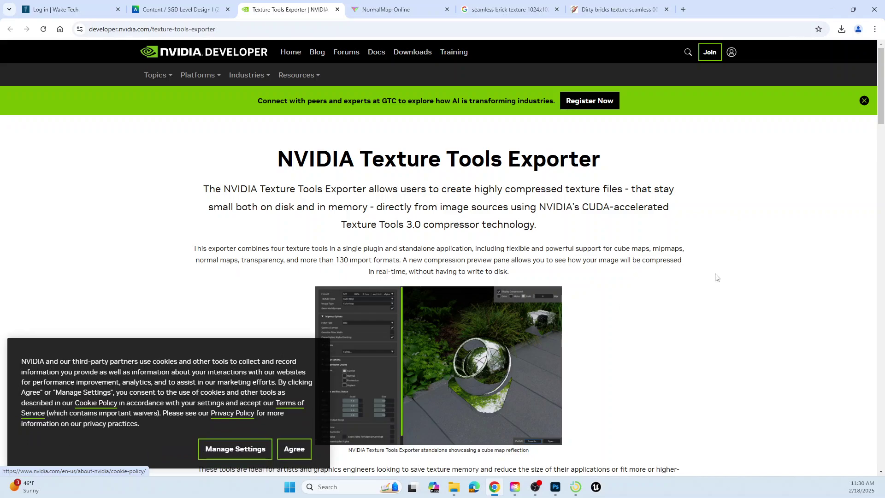
scroll(715, 253, "down", 4)
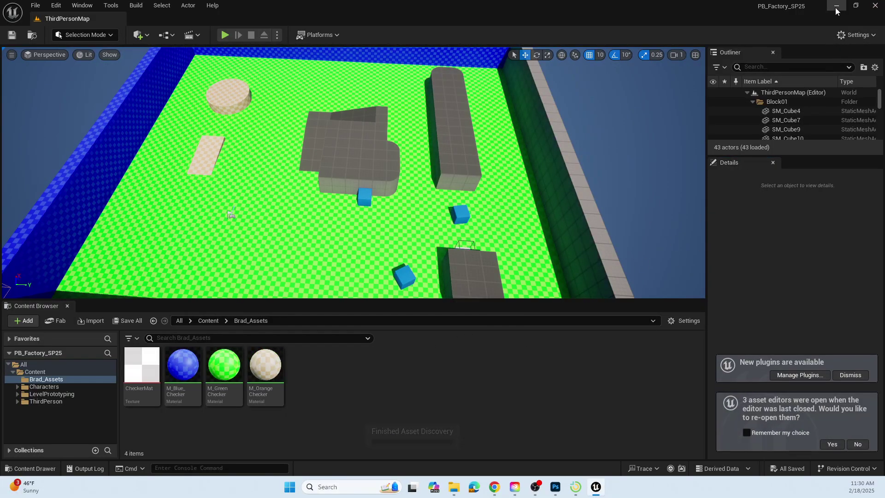
key("alt+Tab")
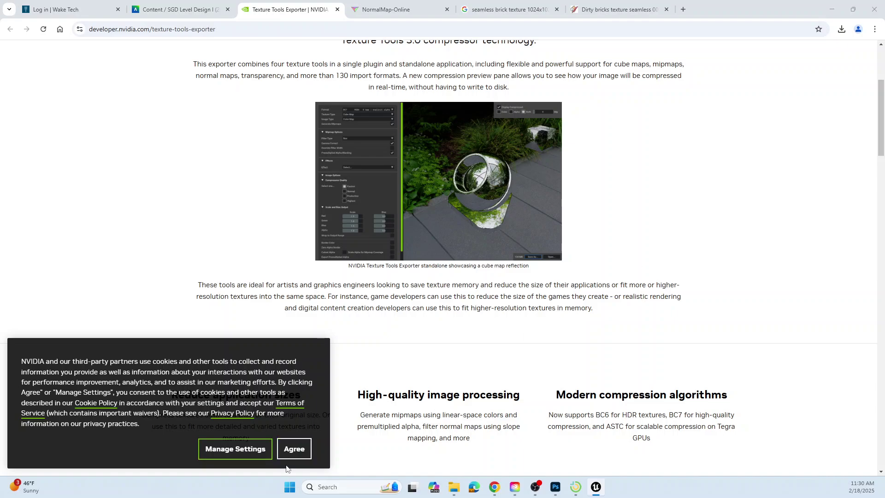
left_click(291, 451)
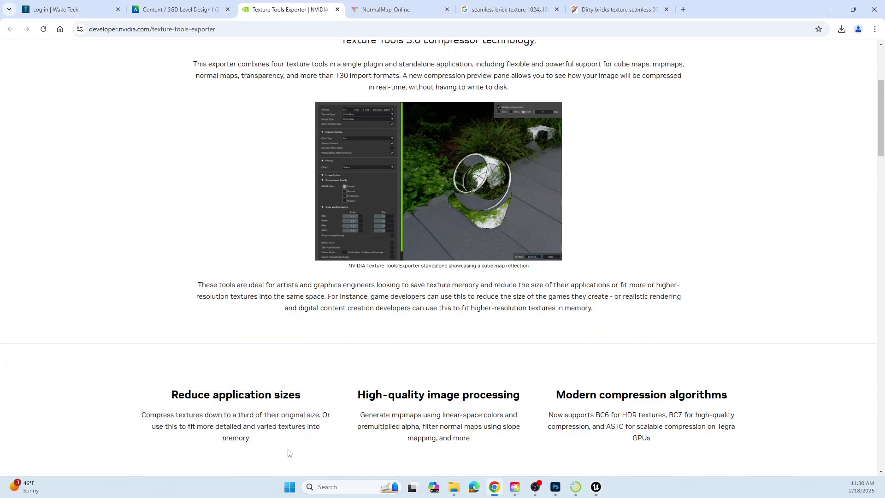
scroll(696, 227, "up", 5)
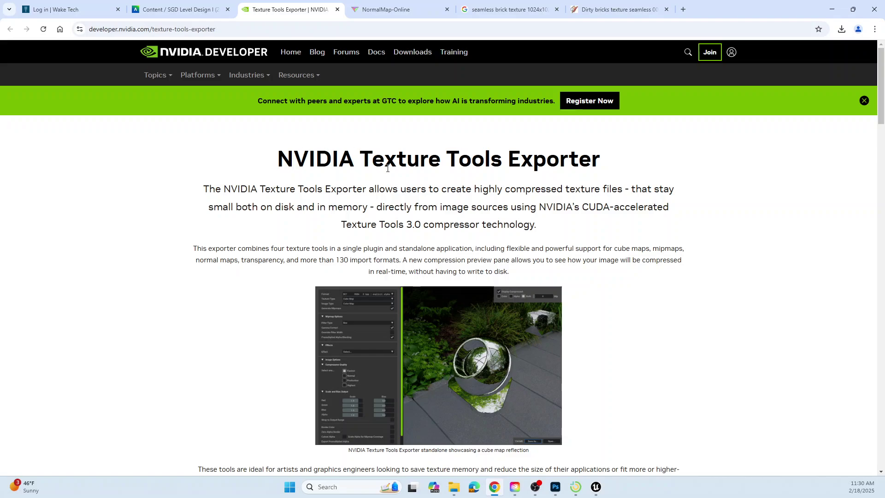
left_click(865, 100)
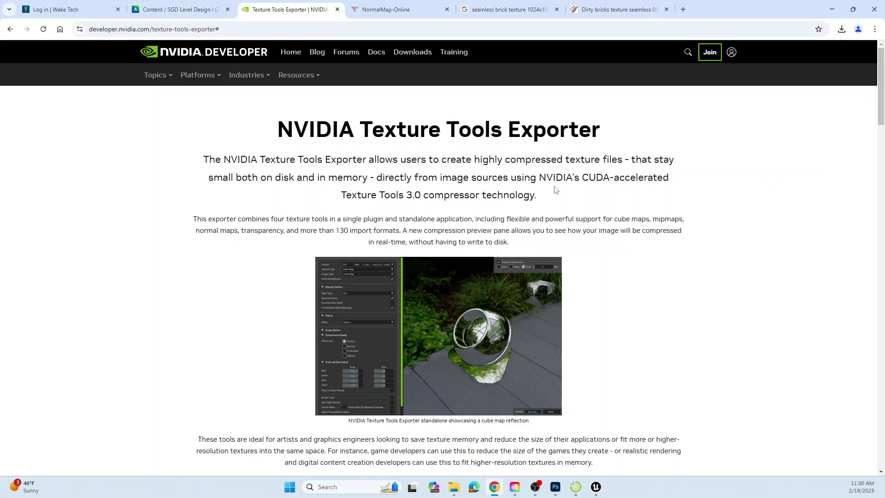
- Examine the NVIDIA Texture Tools Exporter page's download options, key features and Normal Maps section
scroll(613, 235, "down", 5)
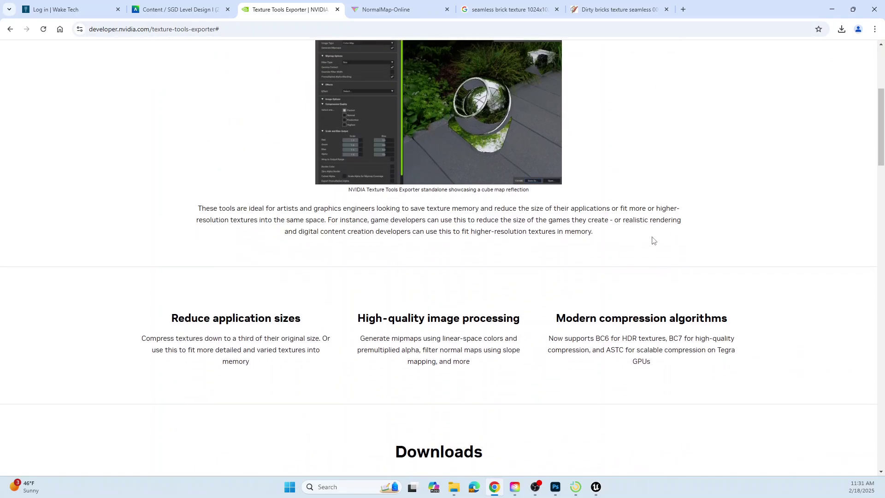
scroll(655, 229, "down", 4)
scroll(715, 216, "down", 3)
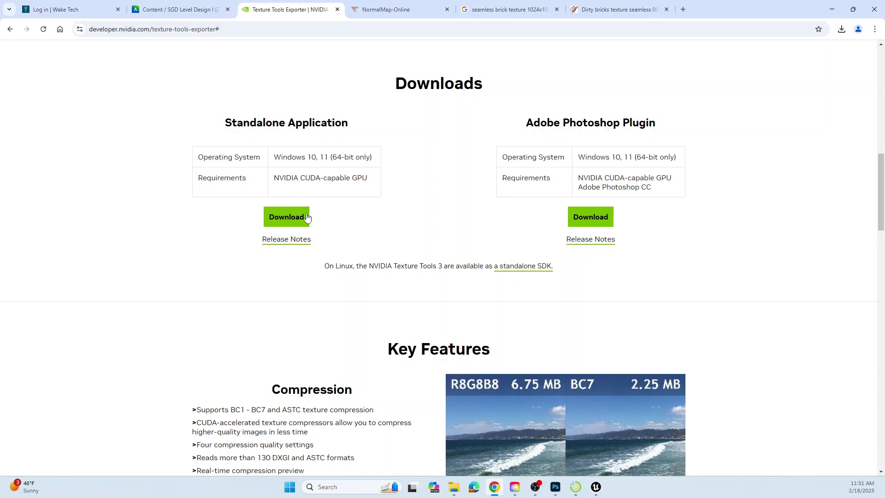
scroll(219, 302, "down", 9)
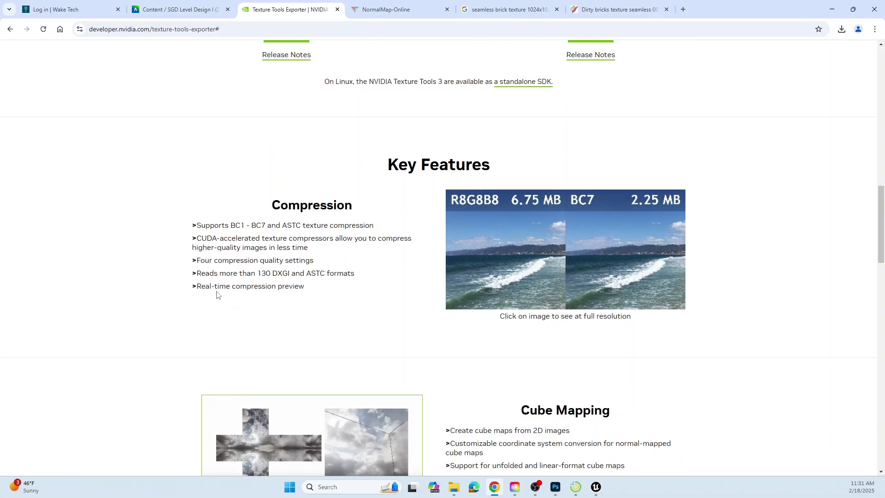
scroll(123, 295, "down", 10)
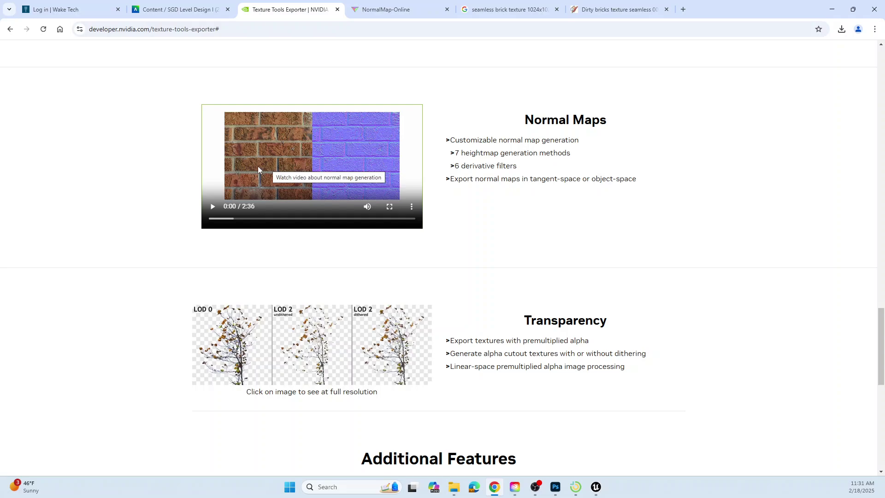
- Review the course page's tool links alongside the NormalMap Online and NVIDIA Texture Tools Exporter pages
left_click(180, 10)
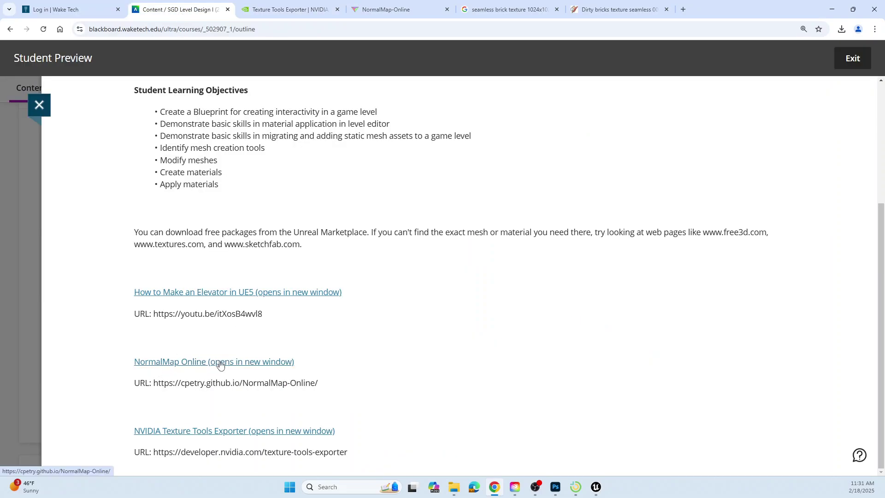
left_click(394, 8)
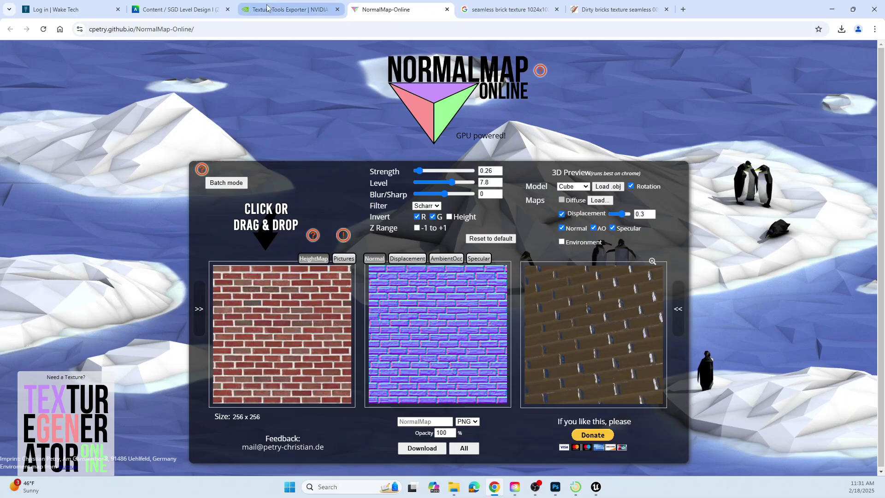
left_click(288, 9)
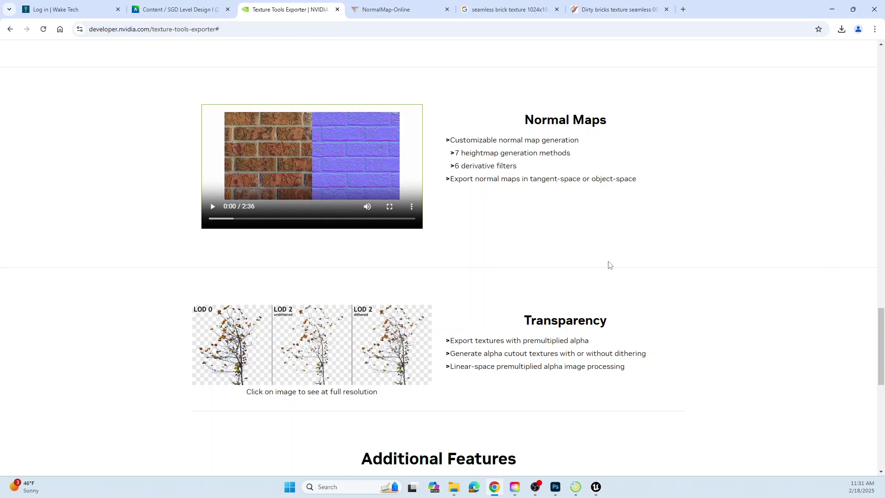
left_click(186, 9)
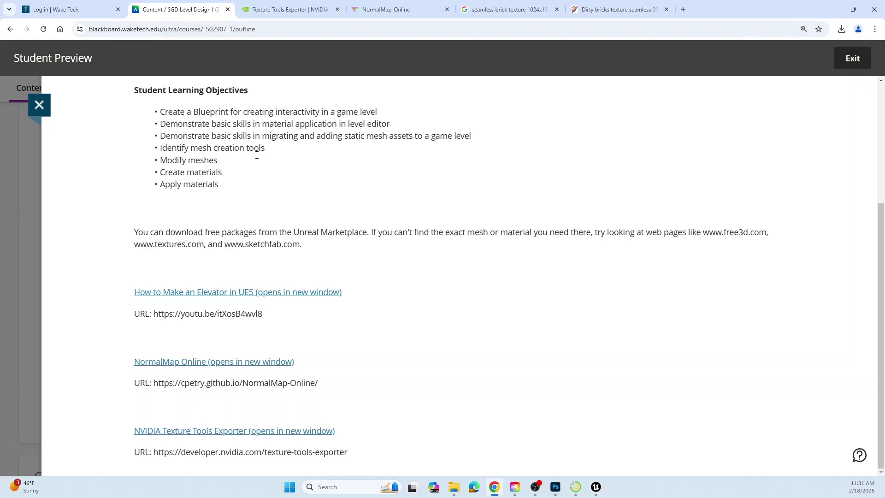
- Minimize Chrome, switch to the Unreal Editor, and bring the blue checkered wall into close view
left_click(832, 9)
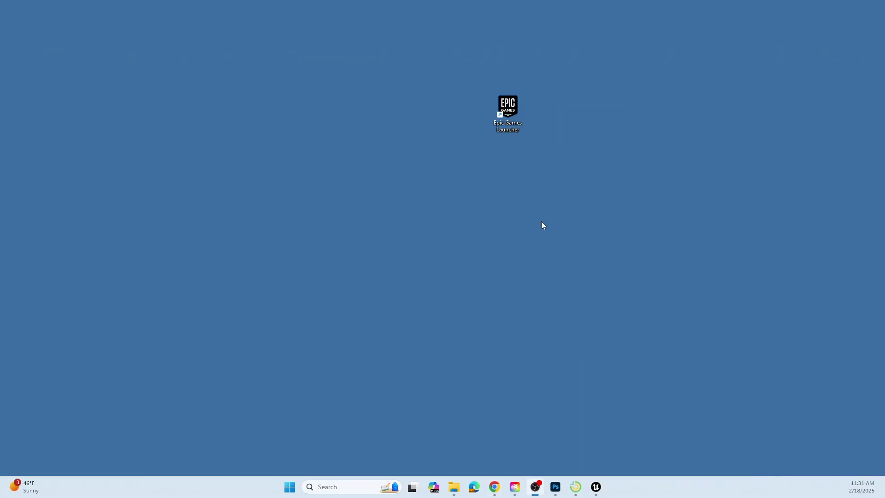
left_click(597, 487)
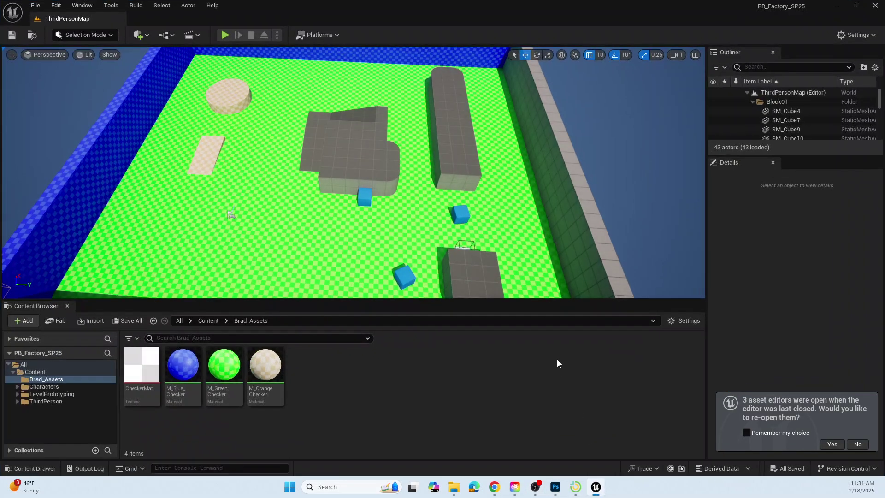
right_click_drag(300, 246, 277, 228)
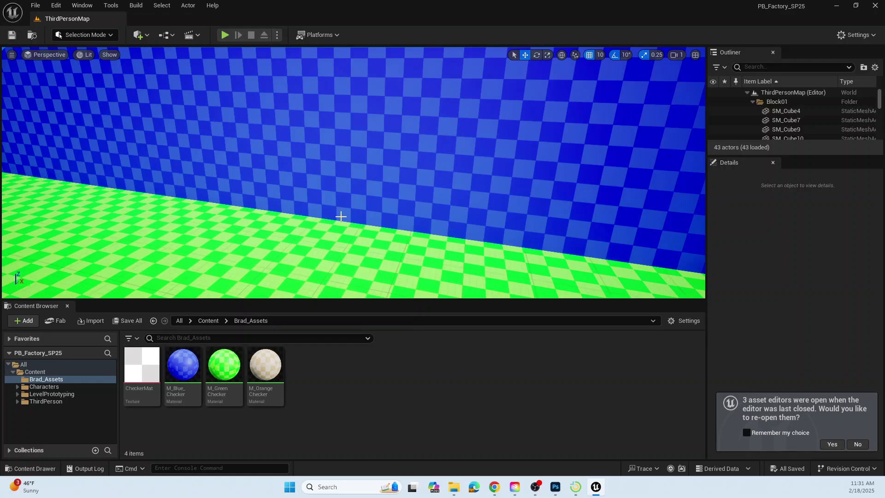
right_click_drag(341, 216, 499, 290)
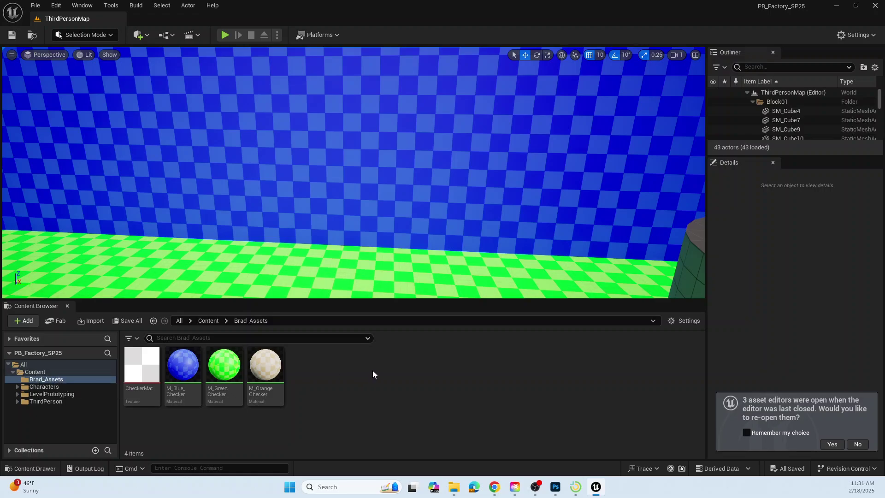
- Create a material named T_Brick in the open content folder, then open and close its material graph
right_click(413, 361)
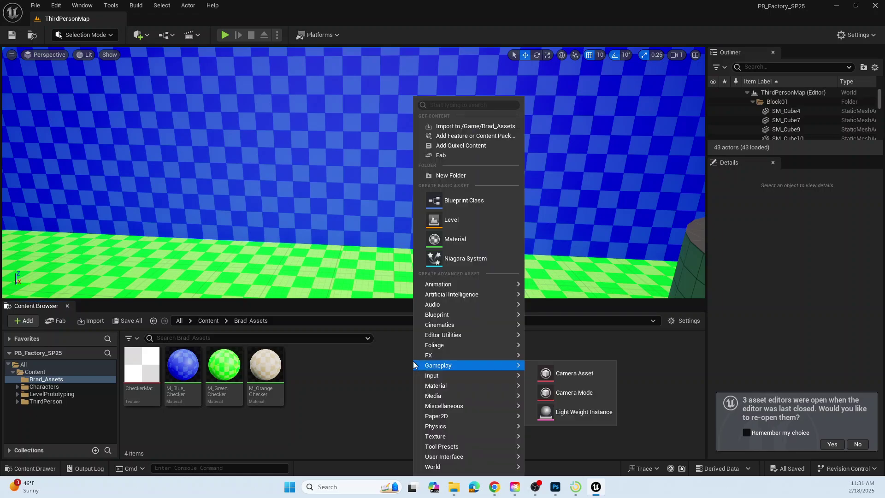
left_click(456, 238)
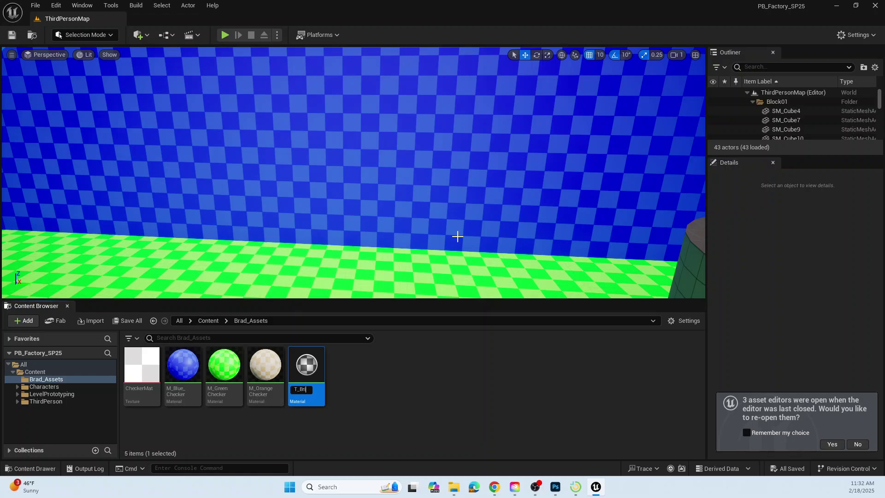
key("Return")
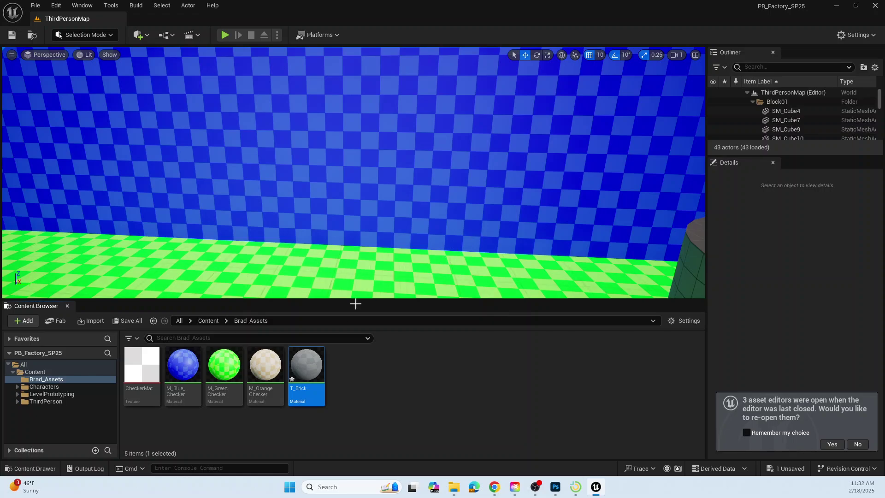
double_click(305, 389)
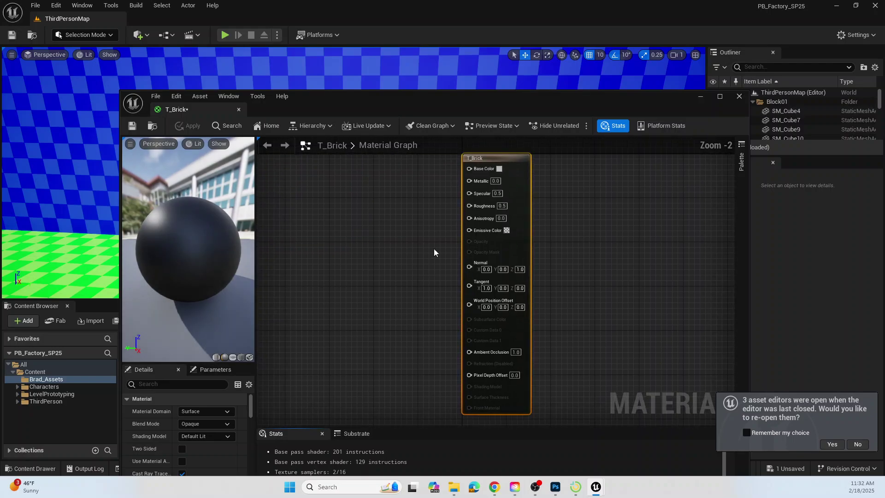
left_click(739, 96)
- Rename the T_Brick material as M_Brick
right_click(298, 391)
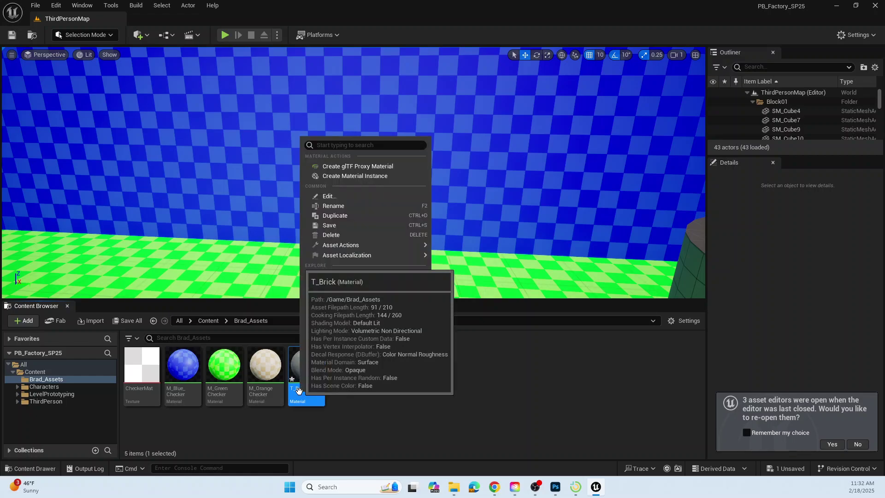
left_click(343, 207)
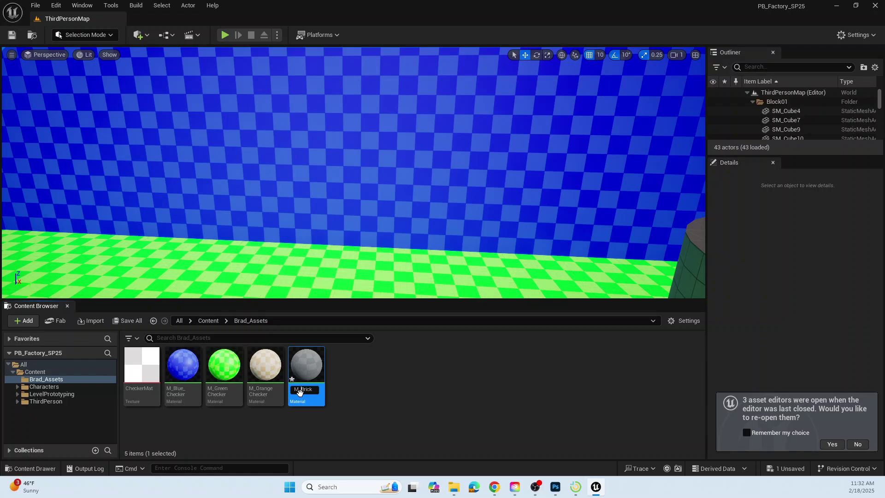
type("M_Brick")
key("Return")
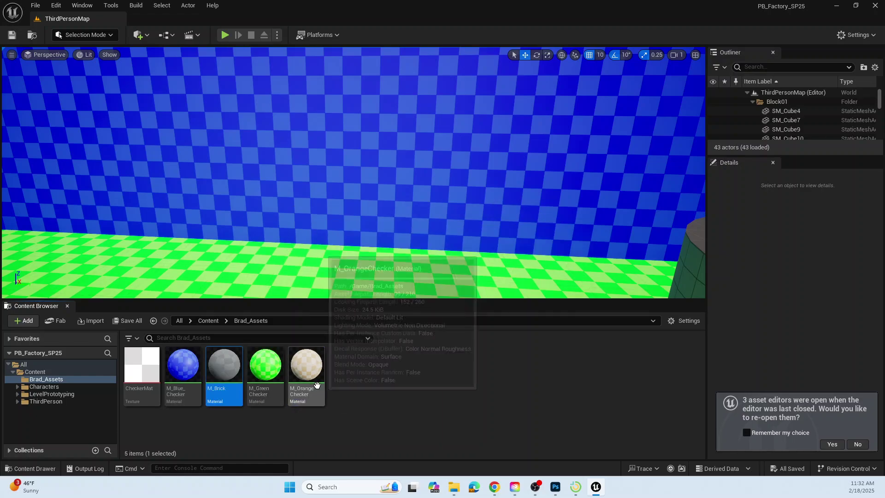
- Import NormalMap.png from the Downloads folder into the content folder that holds M_Brick
left_click(455, 488)
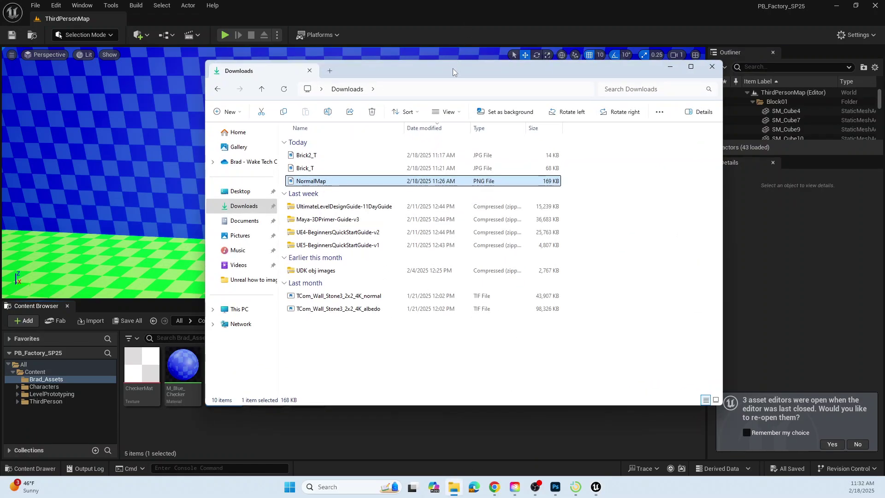
left_click_drag(455, 70, 738, 49)
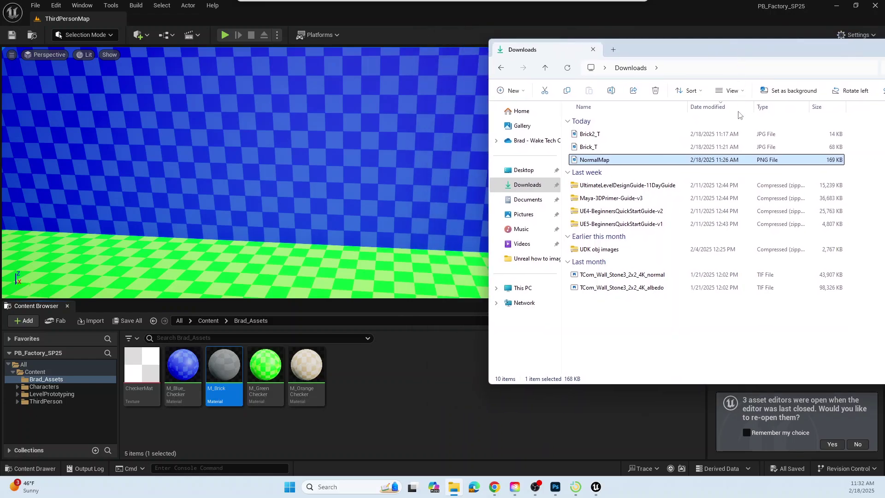
left_click_drag(606, 163, 442, 347)
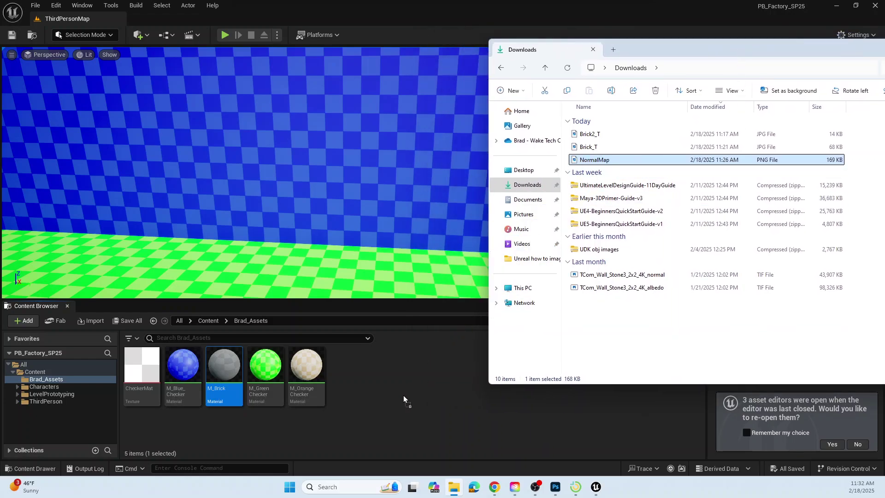
left_click_drag(404, 400, 404, 400)
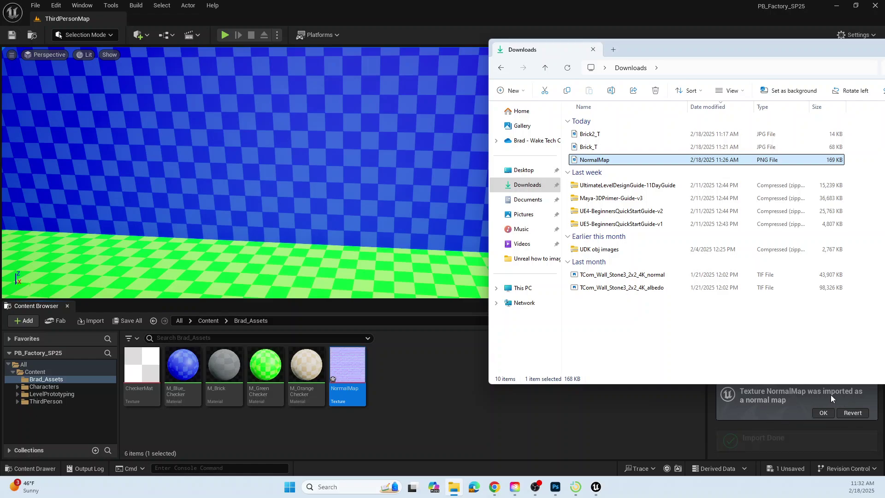
- Accept the normal map import, decline re-opening the previous asset editors, and import Brick_T from Downloads into the current content folder
left_click(820, 444)
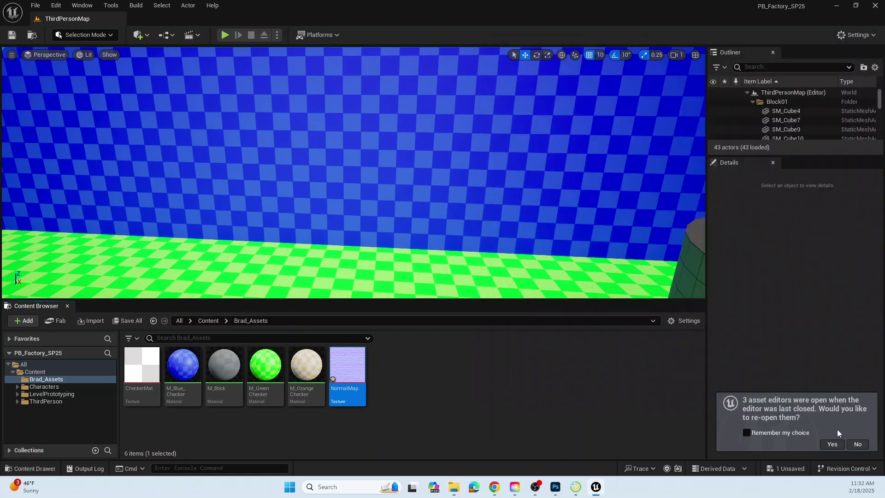
left_click(858, 446)
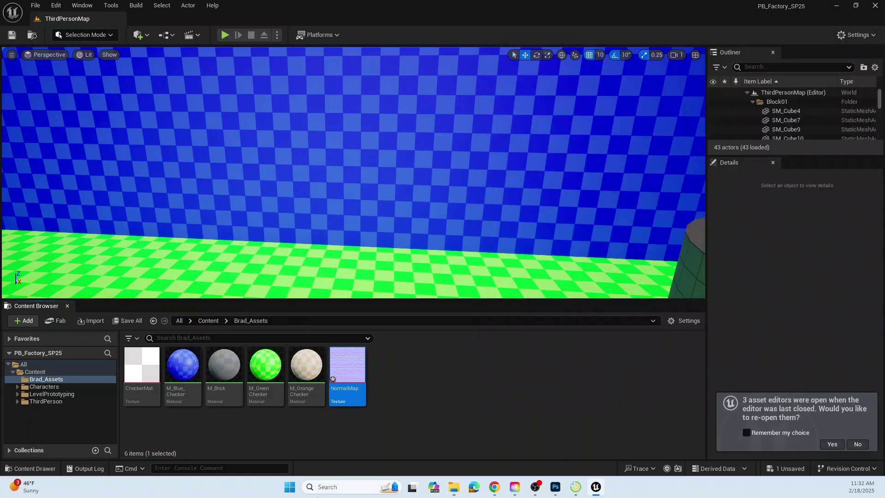
left_click(453, 492)
left_click_drag(588, 146, 469, 368)
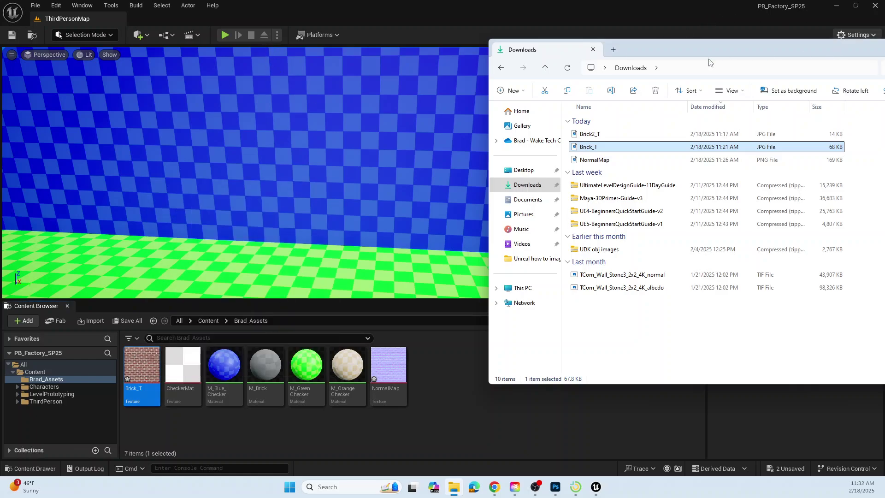
left_click(498, 3)
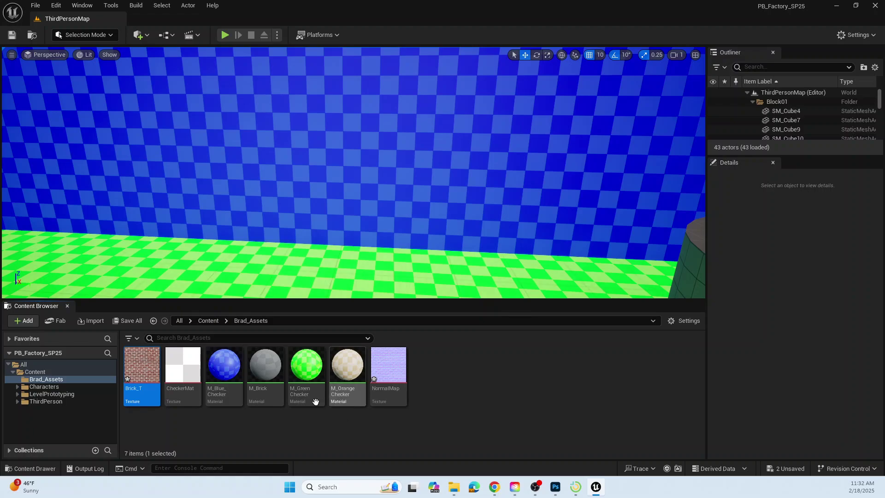
- Open the M_Brick material graph and add texture samples for Brick_T and NormalMap beside the result node
double_click(269, 365)
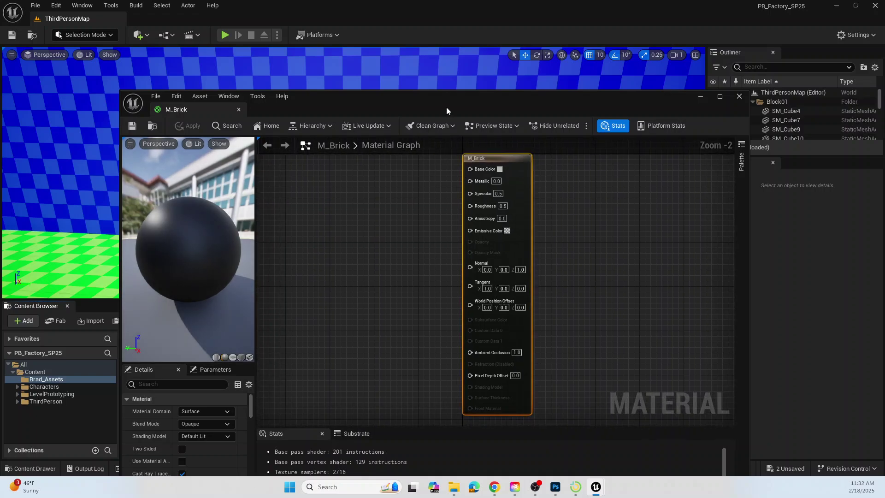
left_click_drag(447, 107, 803, 34)
scroll(749, 167, "up", 2)
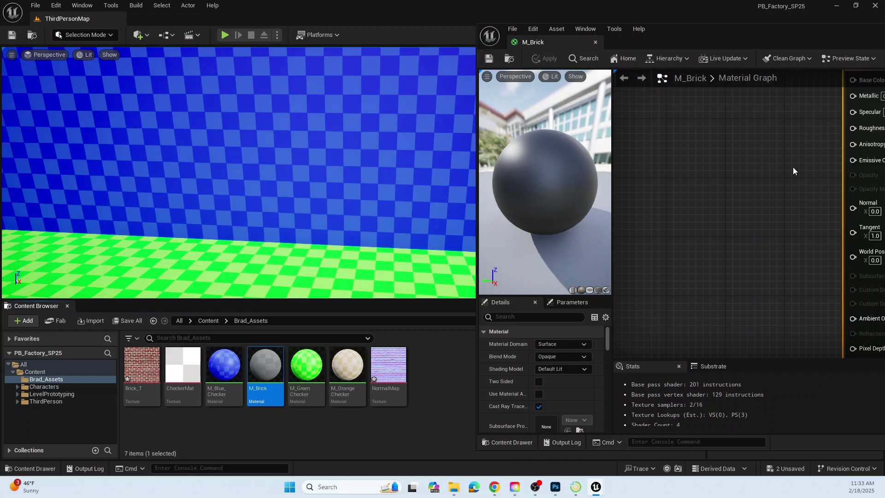
left_click_drag(792, 173, 738, 251)
right_click_drag(800, 150, 738, 198)
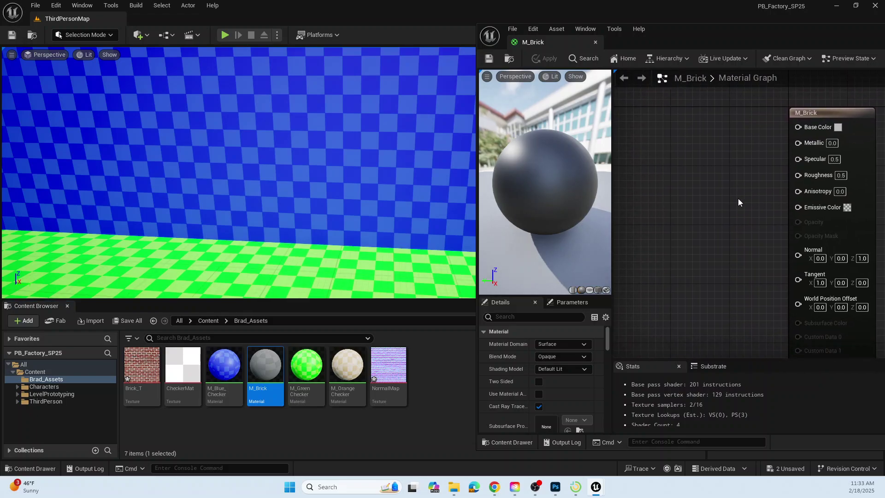
left_click(143, 368)
left_click_drag(142, 367, 664, 110)
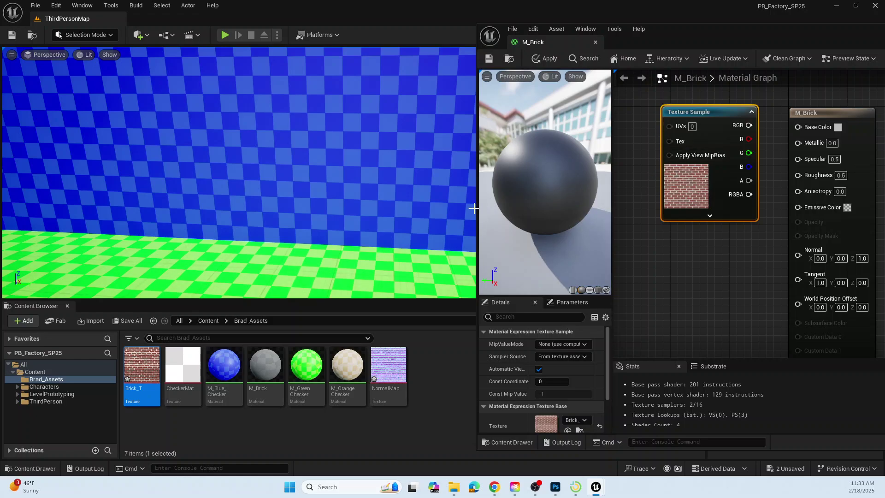
left_click_drag(388, 369, 690, 267)
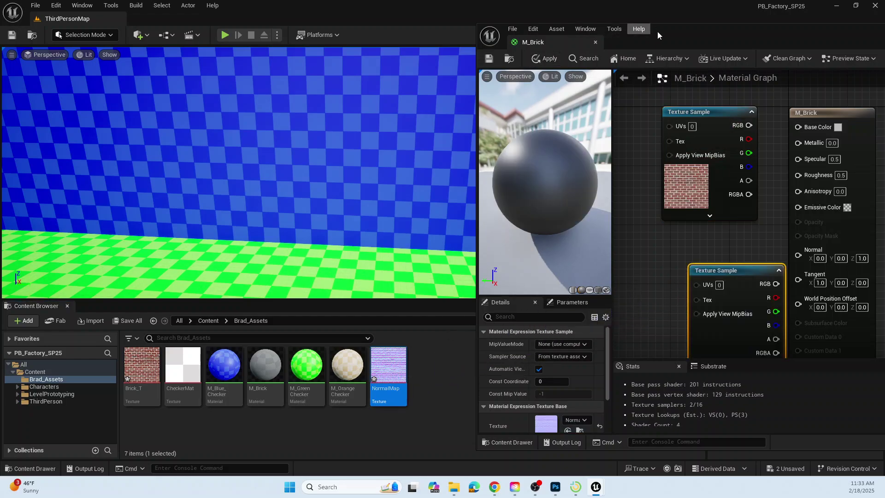
- Connect the brick sample's RGB output to M_Brick's Base Color and the normal map sample's RGB output to Normal
left_click_drag(677, 32, 312, 76)
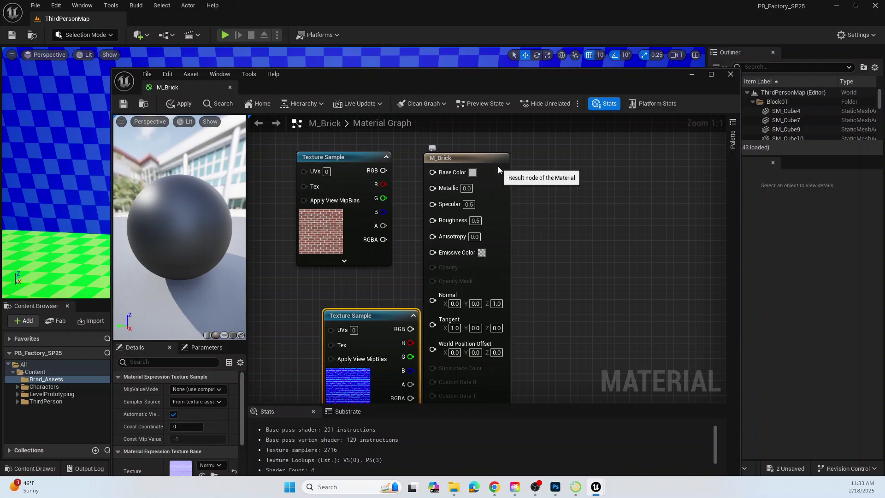
left_click_drag(497, 165, 587, 166)
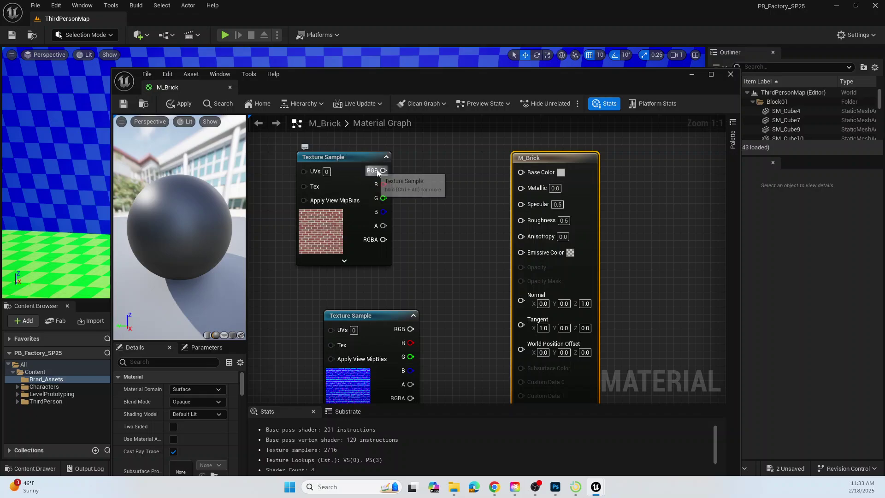
left_click_drag(383, 171, 515, 179)
right_click_drag(645, 289, 647, 252)
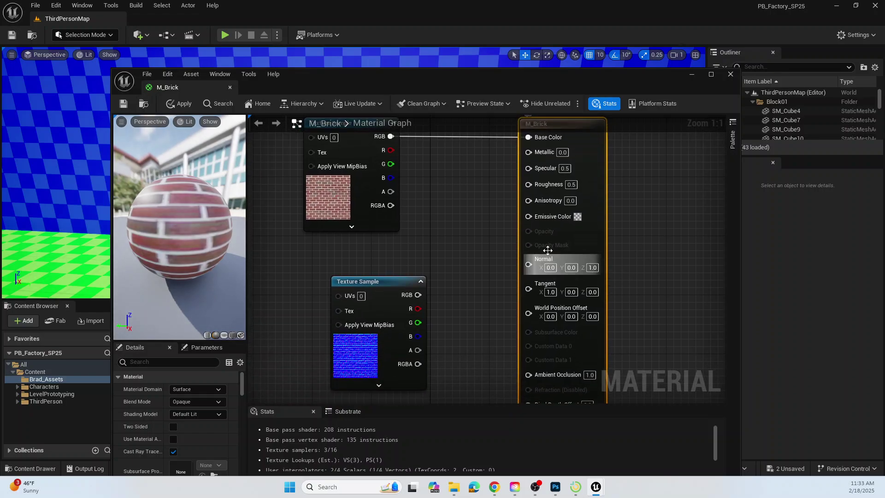
left_click_drag(380, 289, 526, 261)
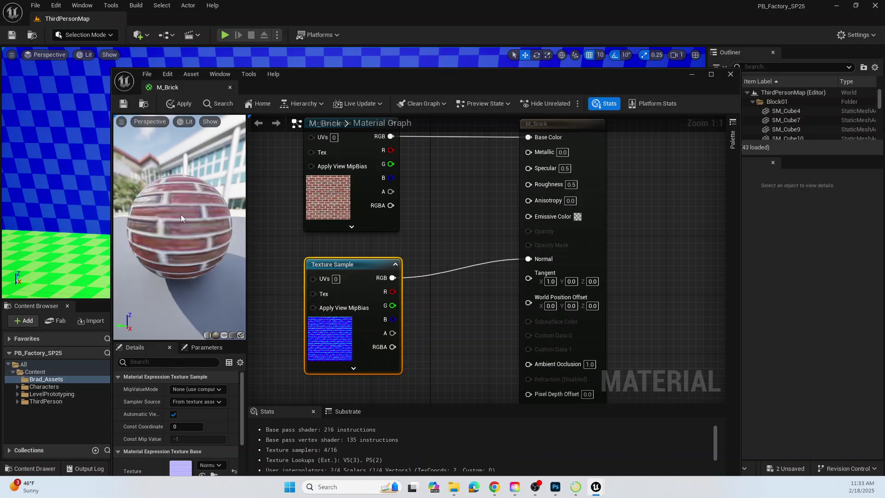
- Enlarge the material preview and the M_Brick editor window, and rearrange the result node and the normal map sample
left_click_drag(180, 218, 358, 228)
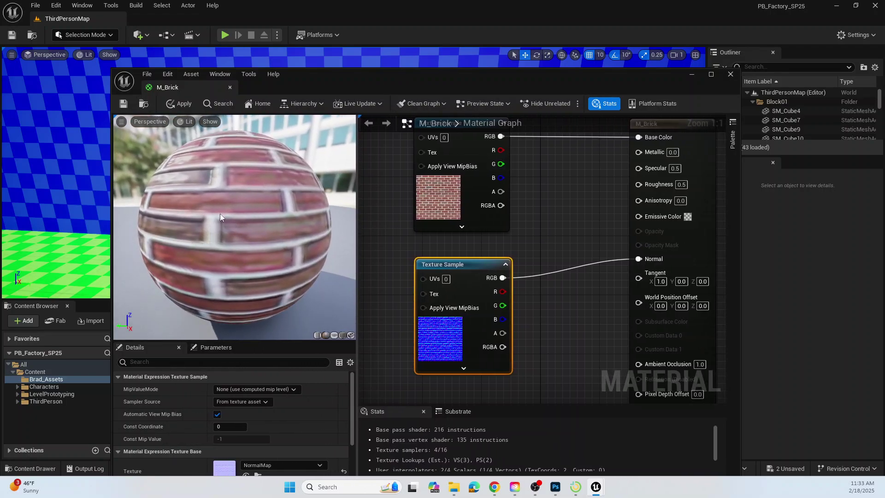
left_click_drag(220, 214, 197, 156)
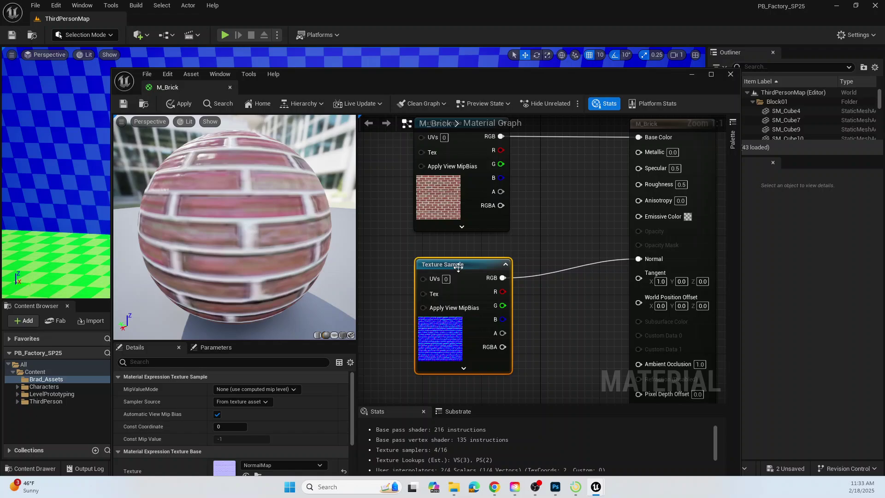
left_click_drag(458, 267, 420, 268)
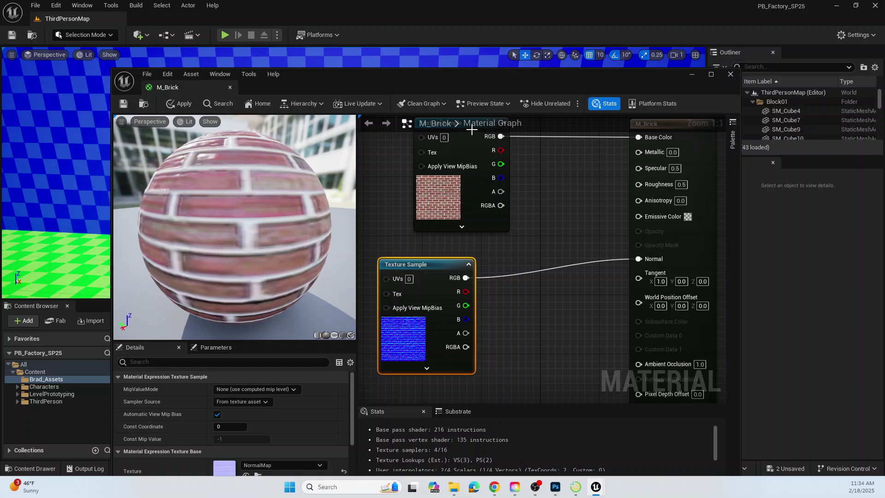
left_click_drag(112, 174, 20, 161)
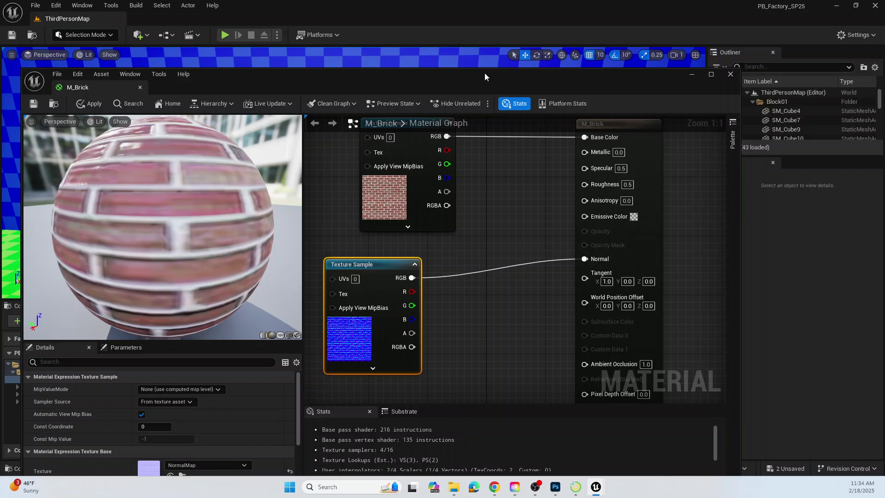
left_click_drag(485, 73, 482, 44)
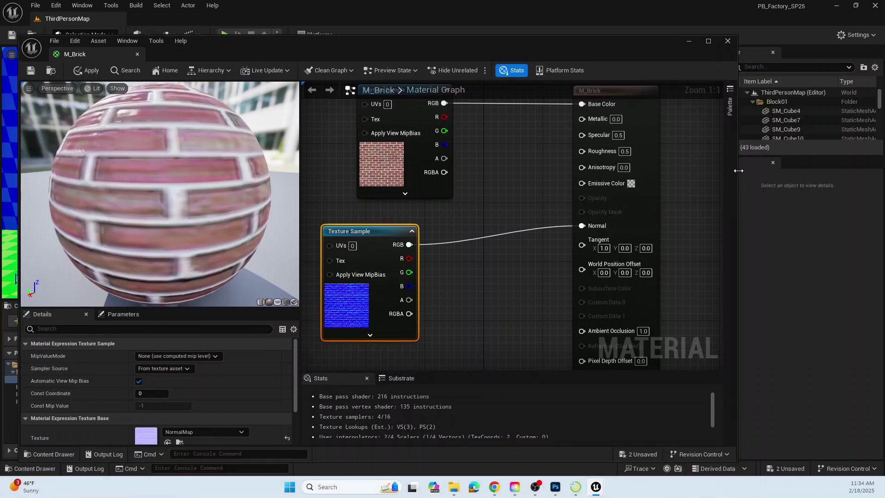
left_click_drag(739, 171, 820, 157)
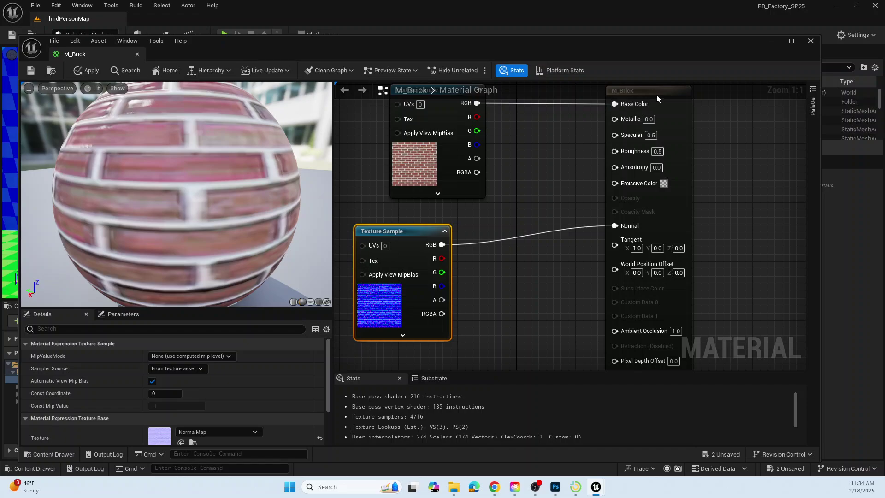
left_click(731, 159)
right_click_drag(729, 171, 728, 200)
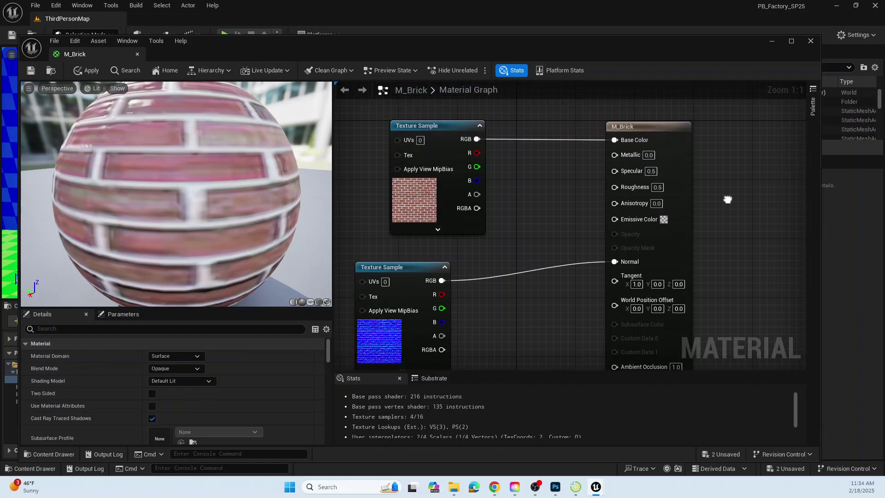
left_click_drag(645, 127, 579, 125)
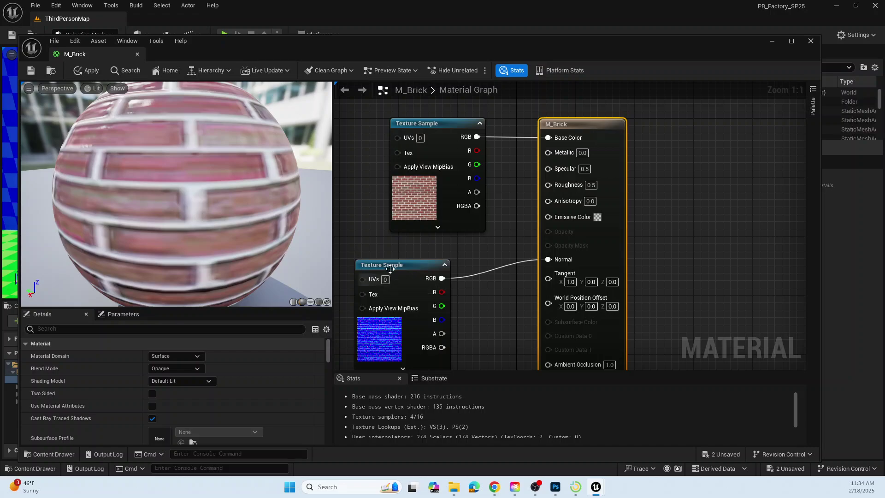
left_click(811, 108)
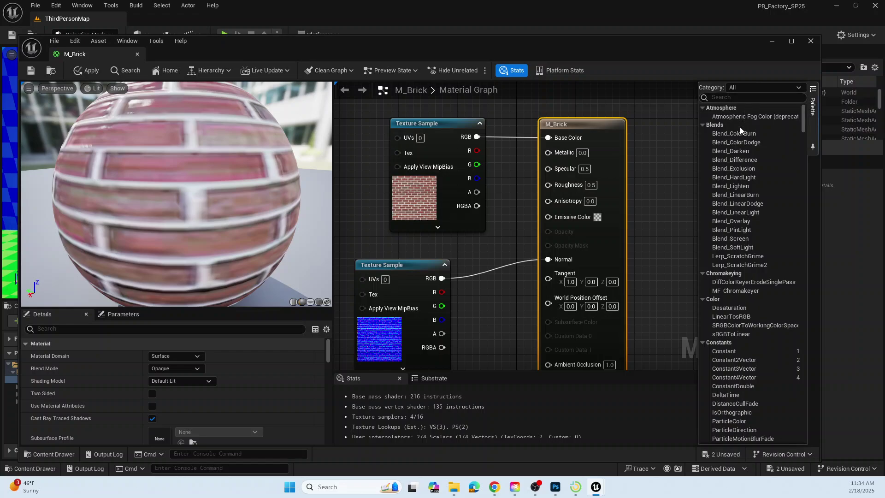
left_click(737, 351)
left_click_drag(737, 354, 483, 289)
left_click_drag(592, 132, 673, 124)
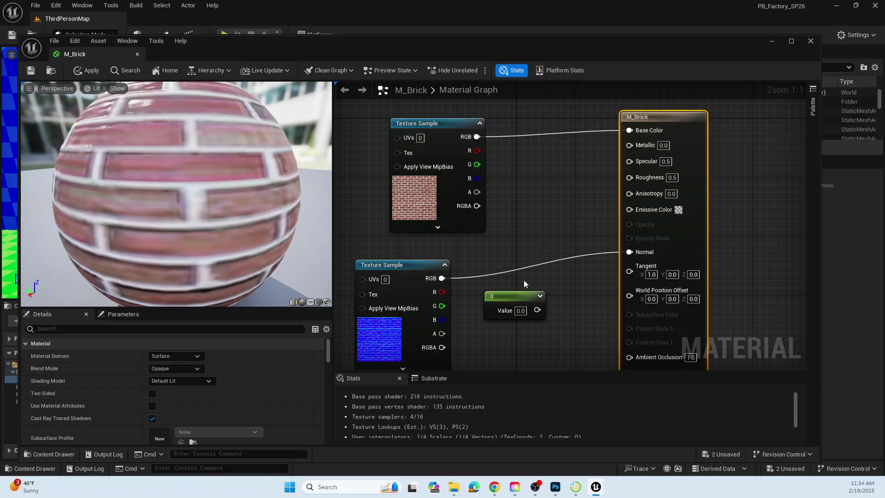
left_click_drag(520, 299, 538, 314)
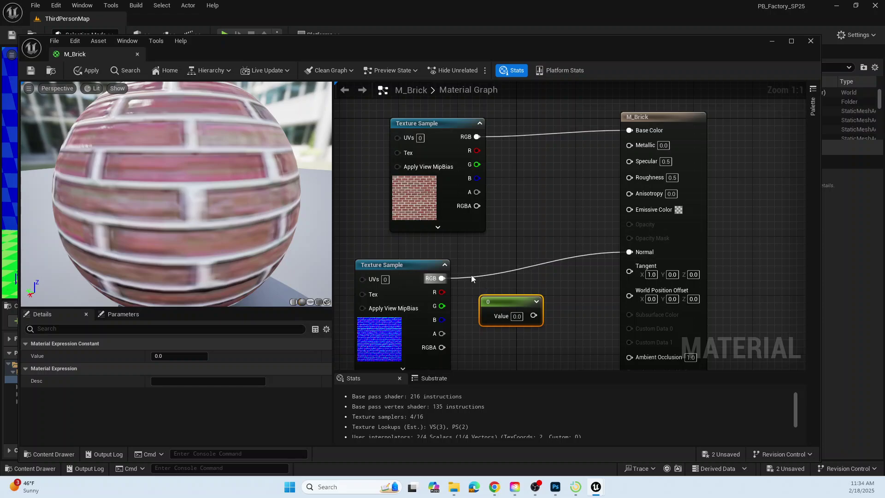
left_click_drag(505, 303, 778, 185)
left_click_drag(427, 263, 464, 256)
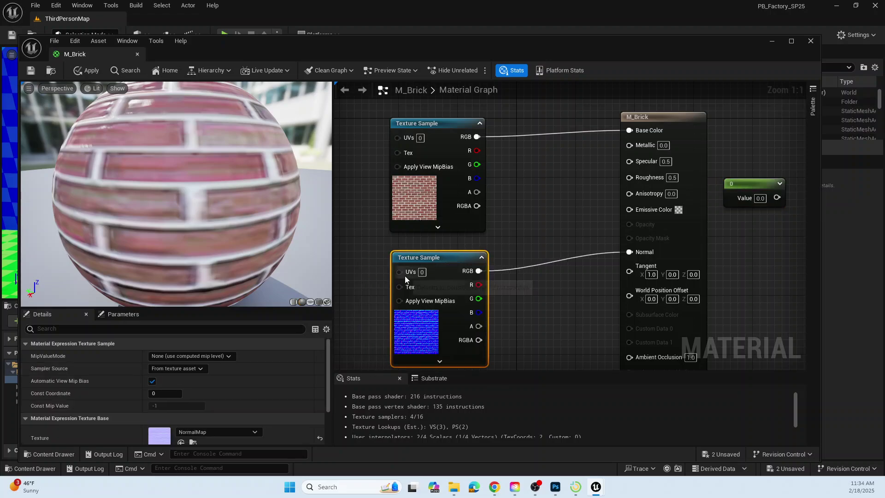
left_click(752, 189)
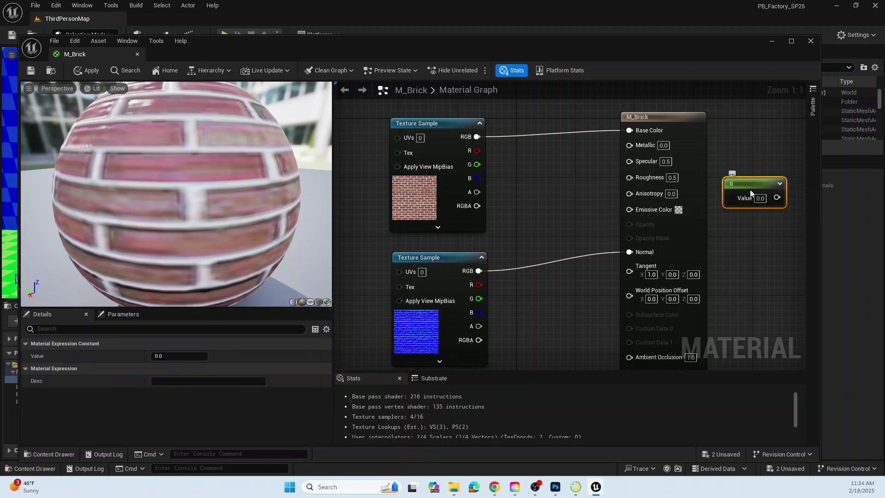
key("Delete")
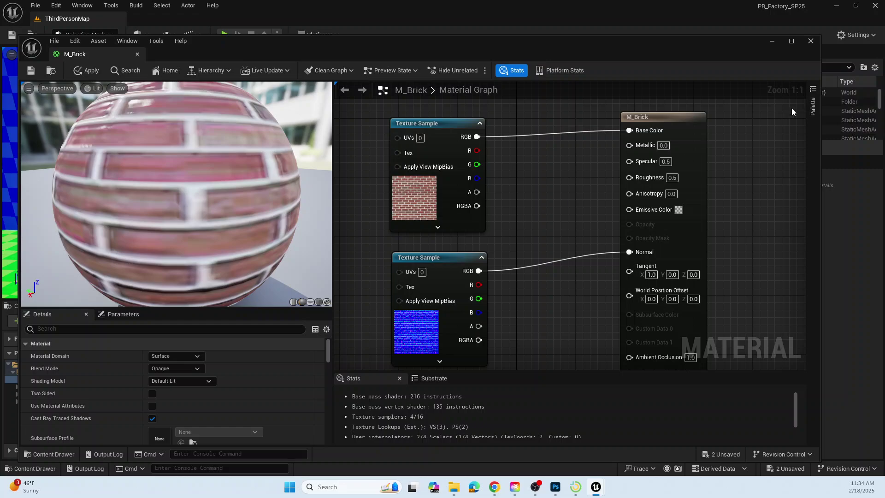
left_click(812, 106)
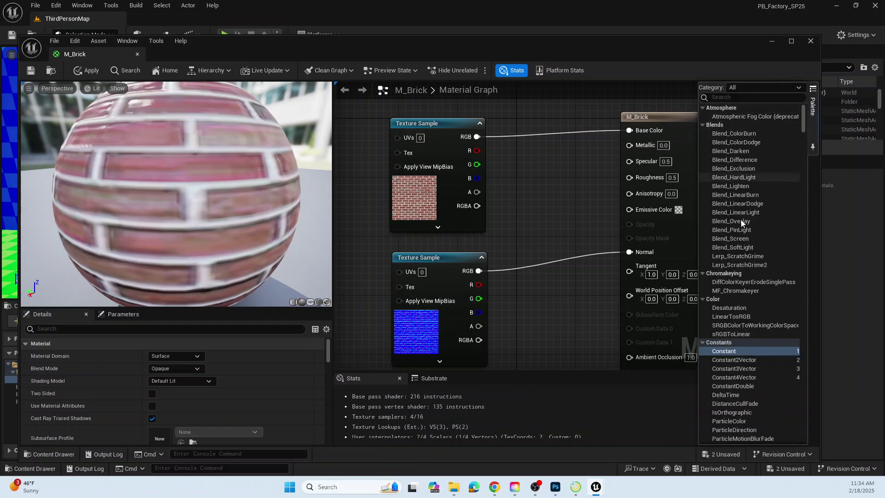
scroll(741, 253, "down", 10)
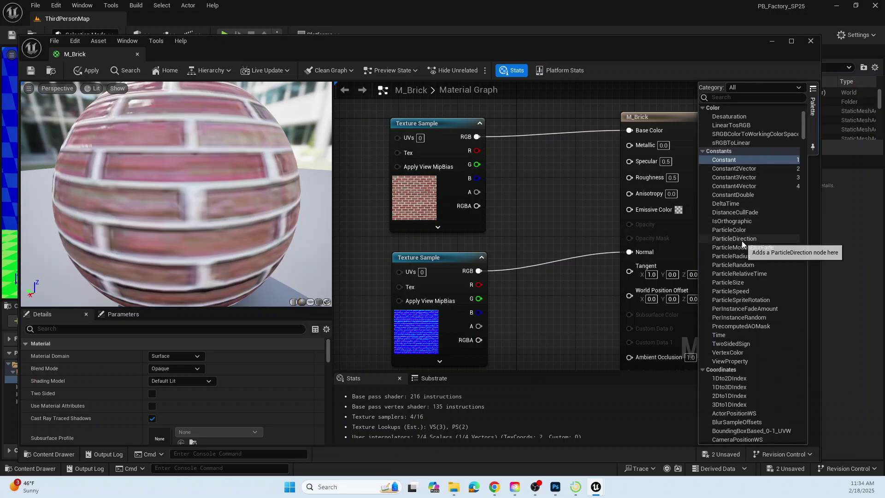
scroll(742, 241, "down", 10)
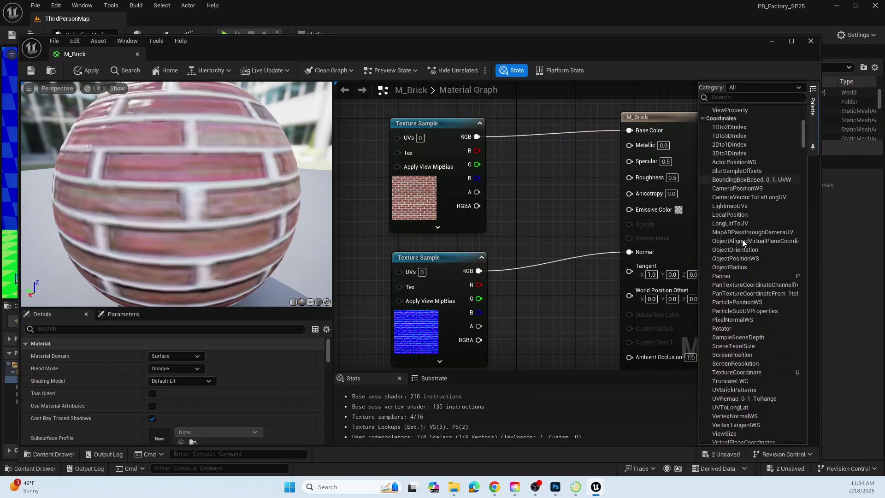
scroll(742, 239, "down", 3)
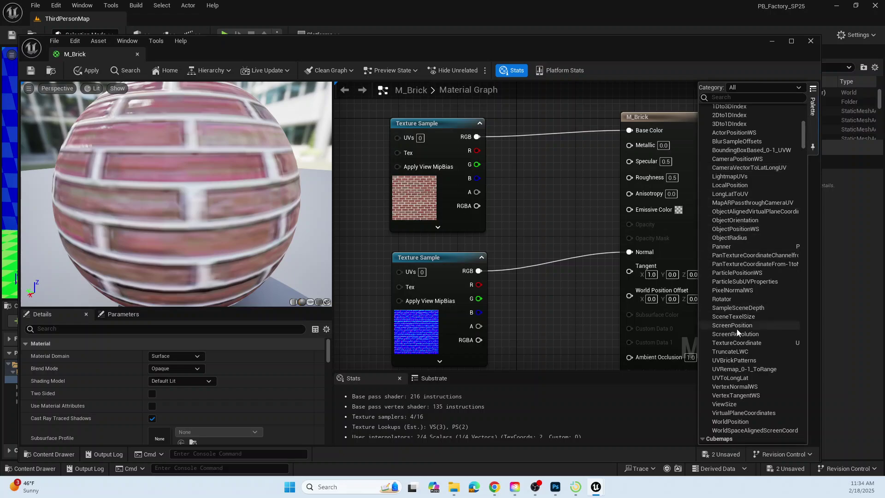
left_click(541, 223)
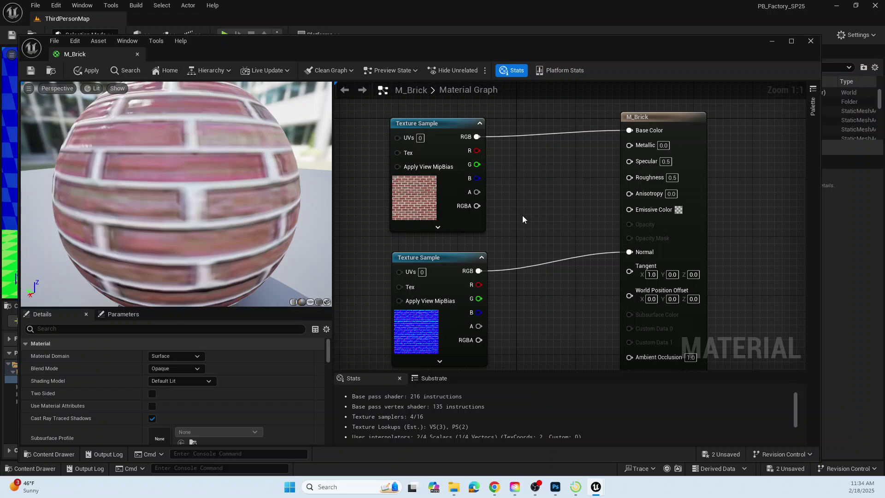
- Add a Multiply node between the normal map sample and M_Brick, and connect the sample's RGB output to its A input
key("m")
left_click(522, 215)
left_click_drag(553, 224, 556, 257)
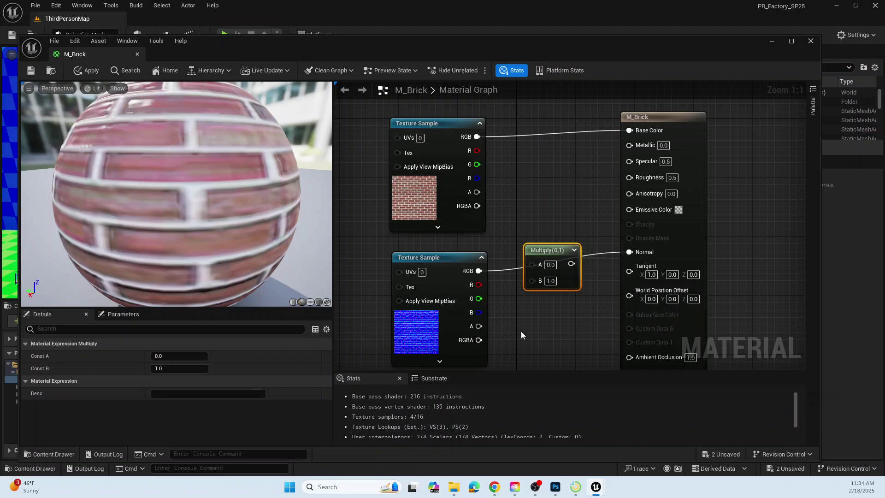
left_click_drag(479, 271, 533, 266)
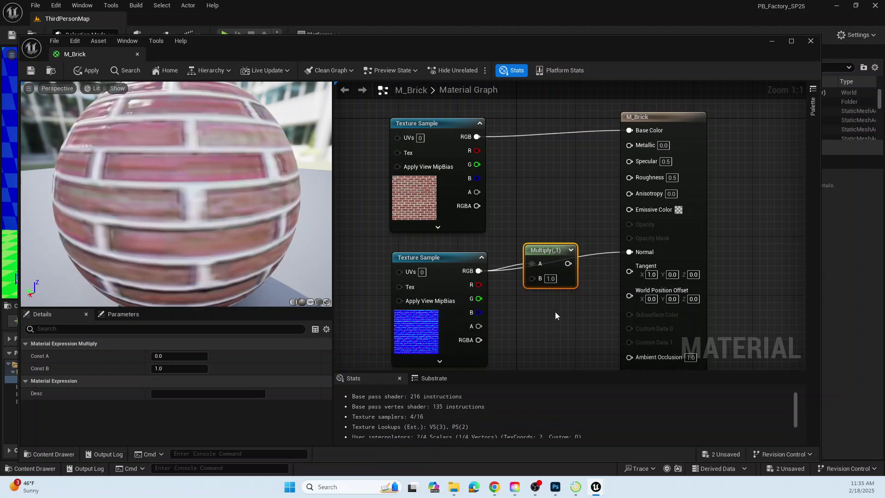
- Try inverting the normals by setting the Multiply node's B value to -1 and connecting its output to M_Brick's Normal
left_click(552, 278)
type("-")
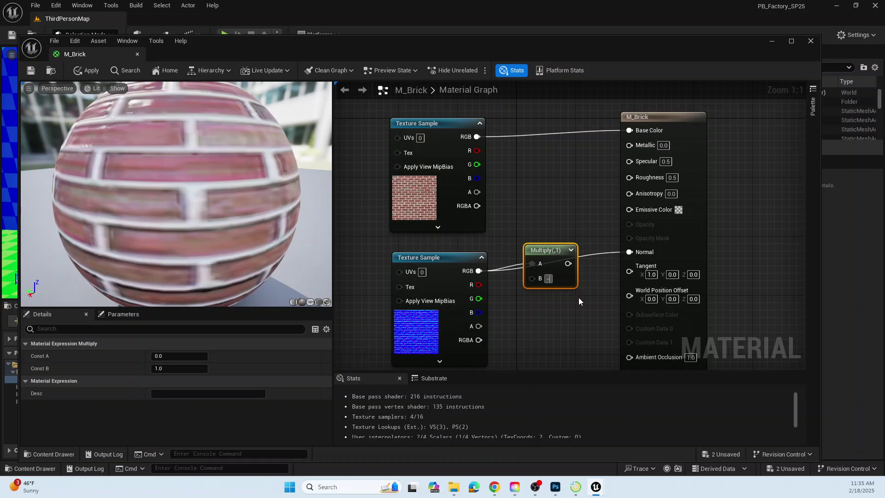
type("1")
key("Return")
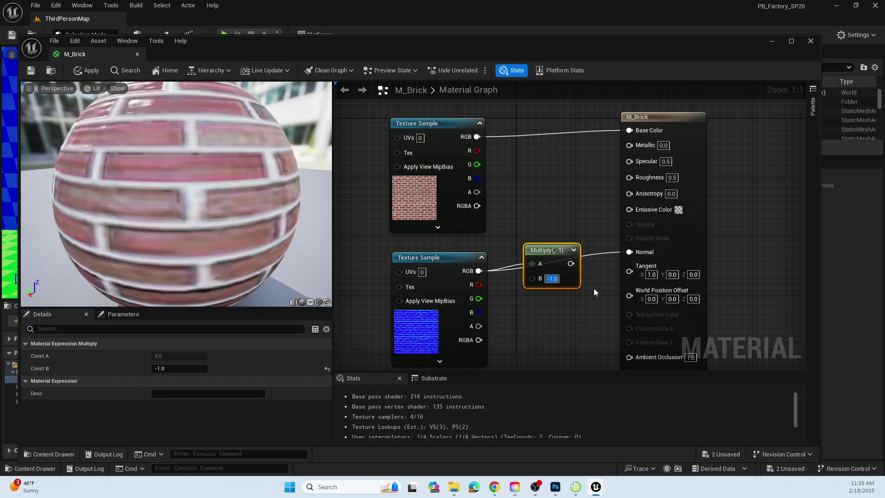
left_click_drag(570, 263, 629, 251)
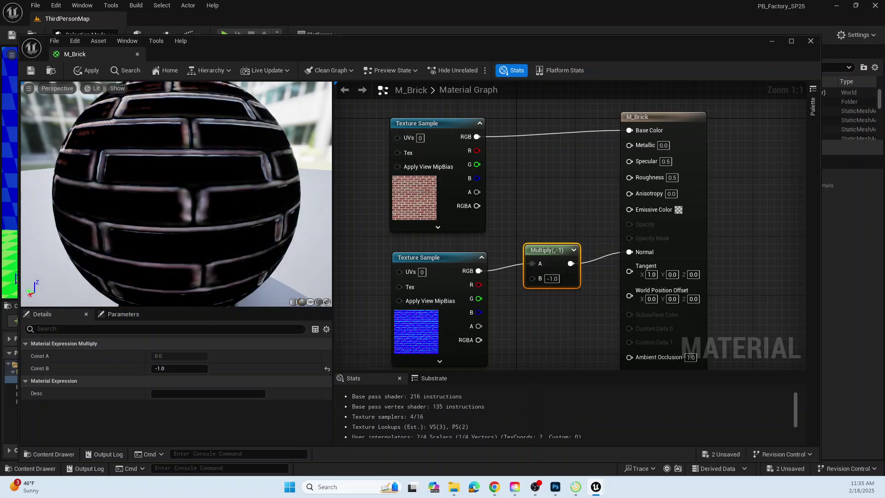
left_click_drag(175, 193, 203, 182)
mouse_move(163, 227)
left_mouse_down()
mouse_move(184, 226)
mouse_move(164, 227)
left_mouse_up()
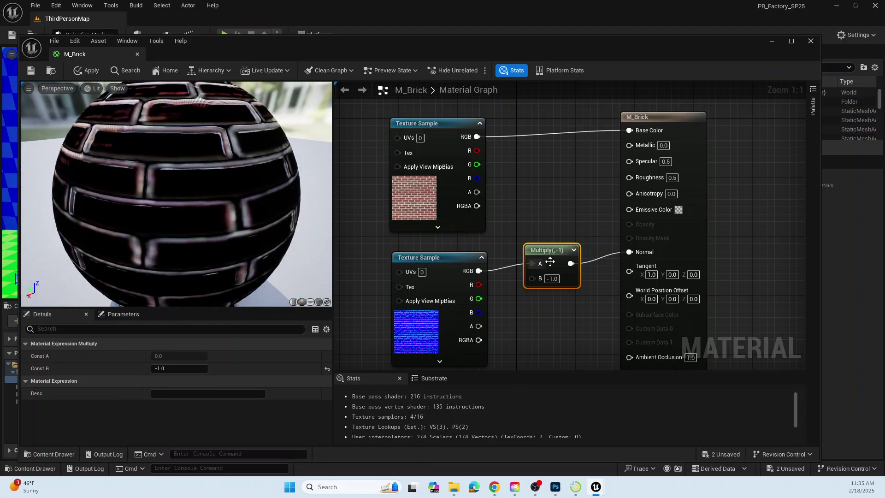
- Try the normal map sample's R, G and B outputs in turn as the Multiply node's A input
left_click_drag(550, 262, 558, 284)
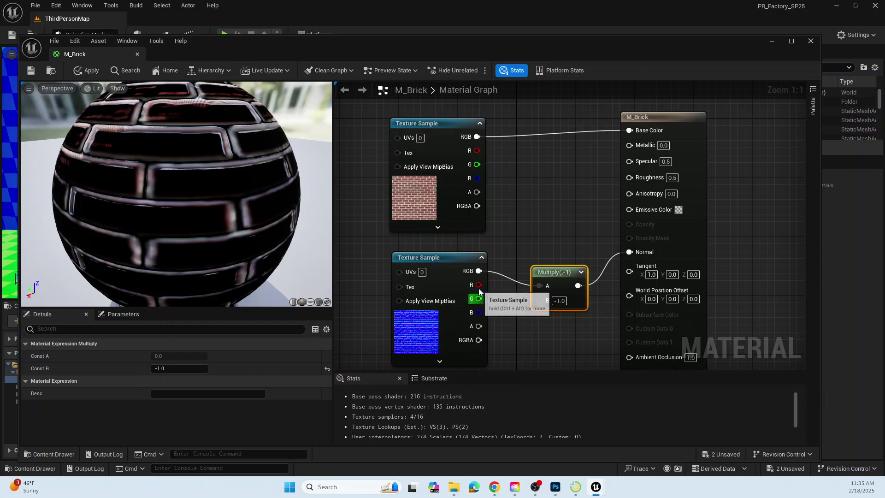
left_click_drag(479, 286, 540, 285)
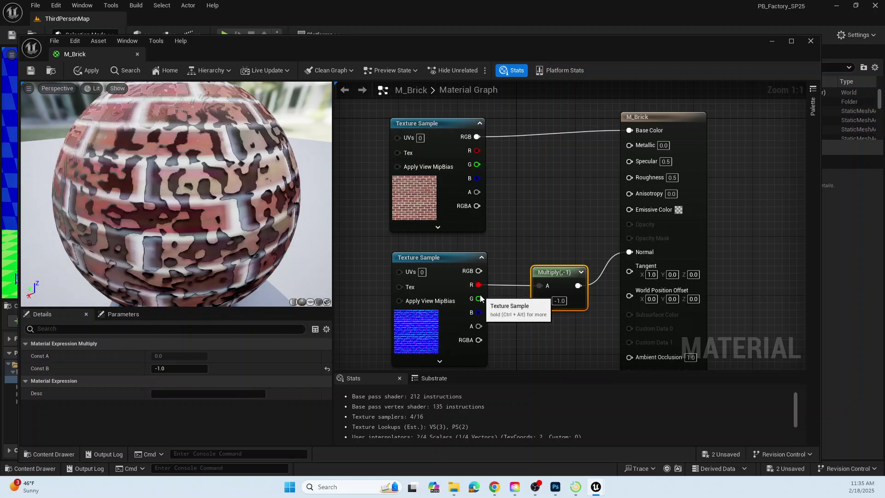
left_click_drag(480, 299, 539, 285)
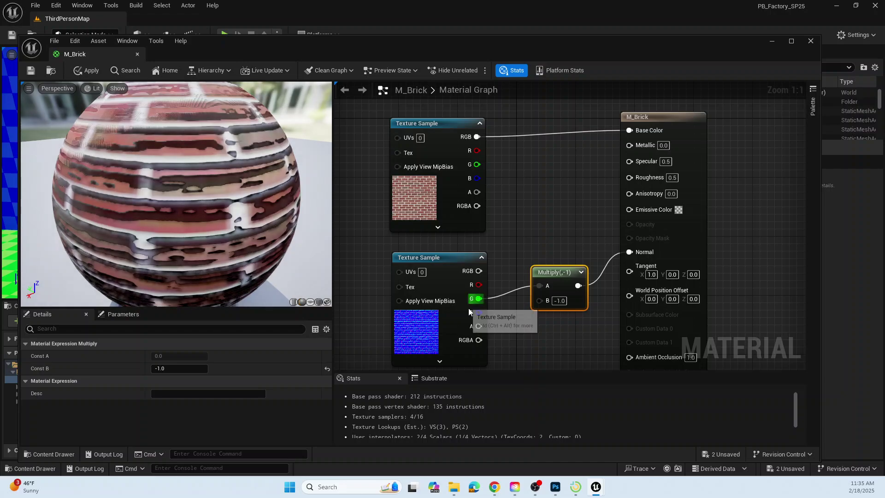
left_click_drag(478, 312, 538, 287)
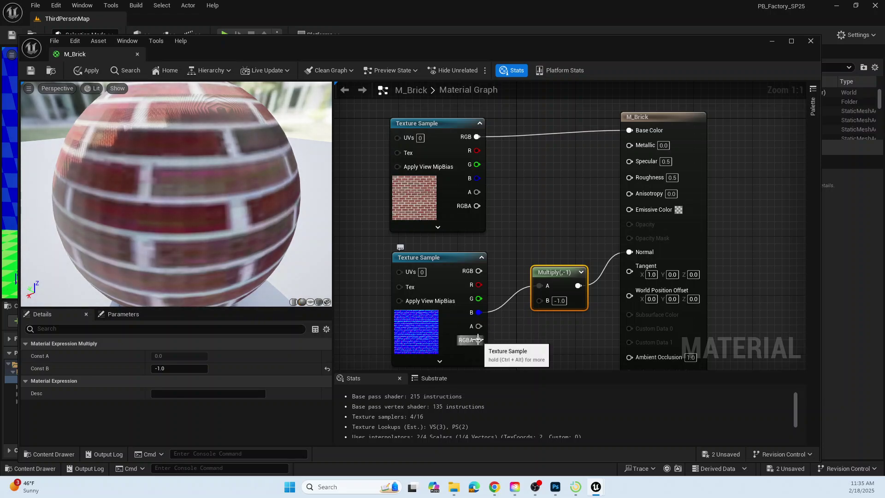
- Connect the normal map sample's RGB output directly to M_Brick's Normal and delete the Multiply node
left_click_drag(568, 269, 568, 305)
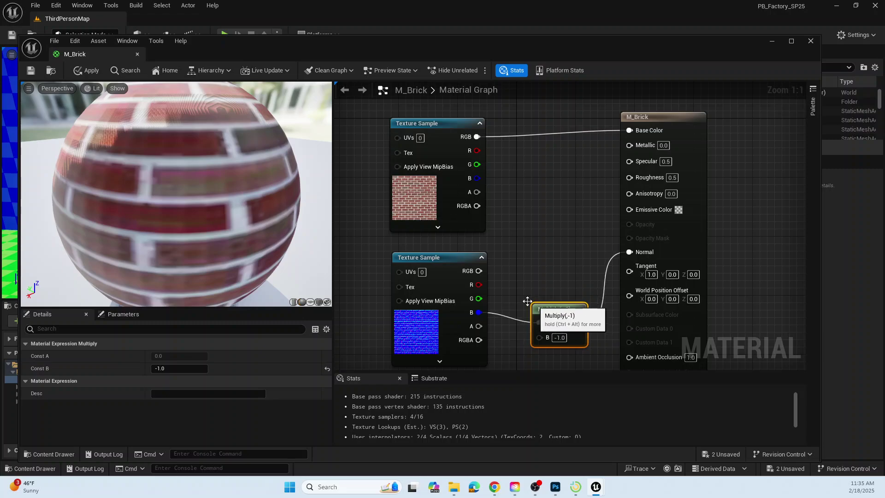
left_click_drag(479, 271, 629, 252)
key("Delete")
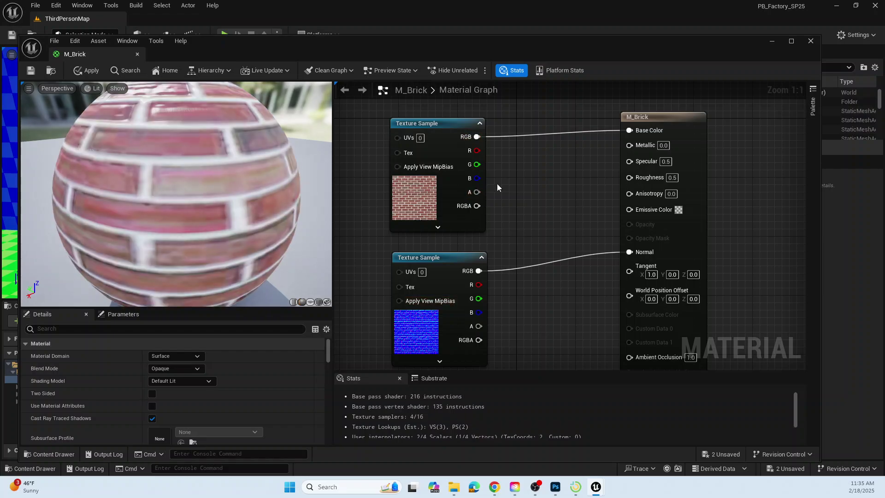
- Save the M_Brick material and minimize its editor window to return to the level
left_click_drag(337, 43, 343, 30)
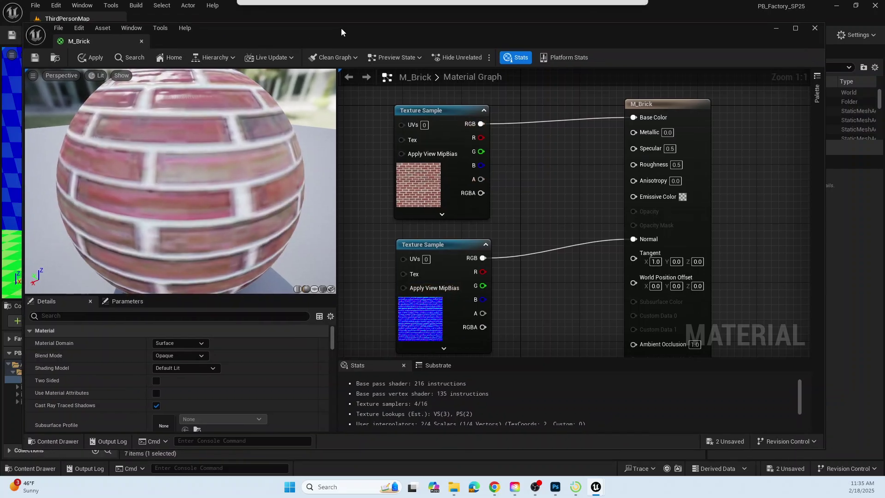
left_click(38, 57)
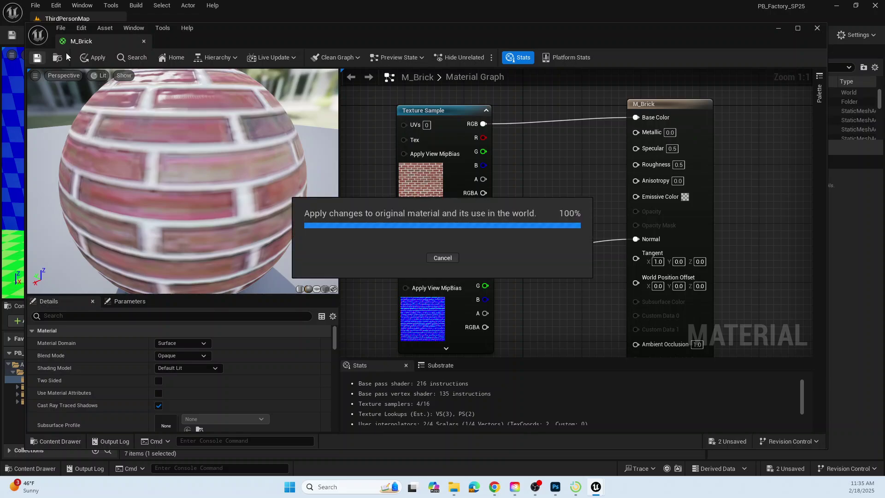
left_click(778, 29)
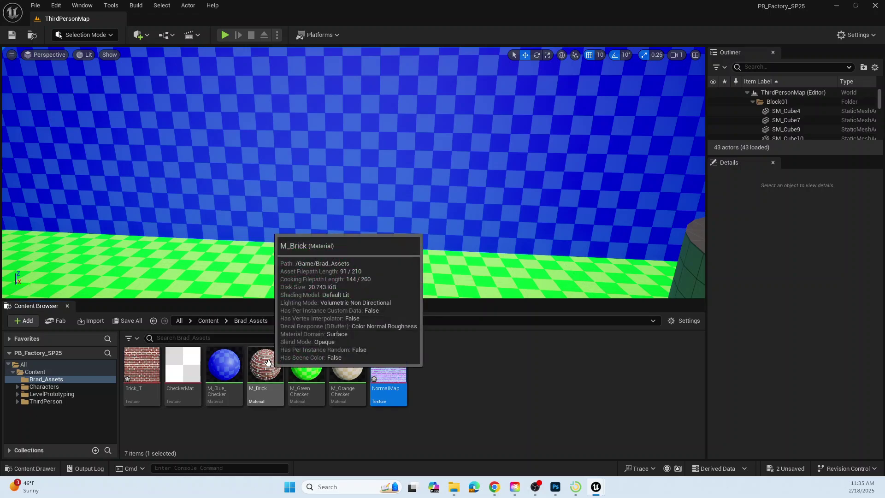
- Apply M_Brick to the large blue checkered wall facing the camera and view it from farther back
left_click_drag(265, 365, 358, 144)
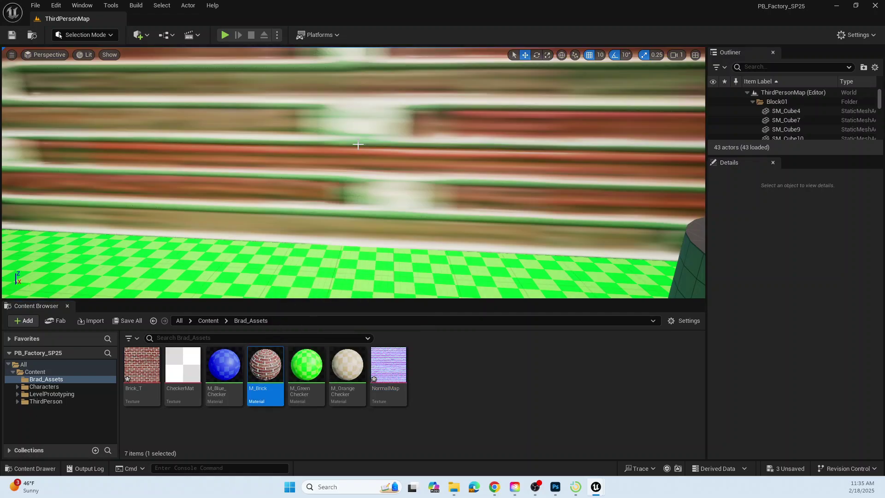
right_click_drag(440, 222, 437, 217)
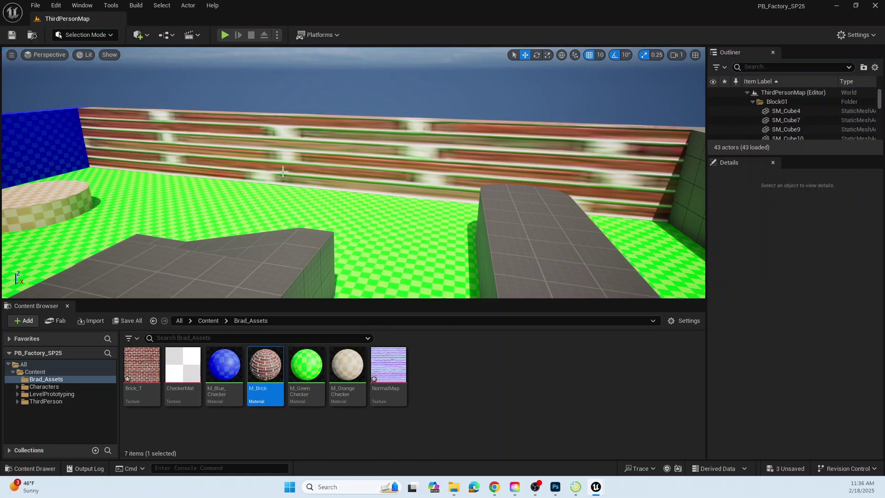
right_click_drag(392, 181, 275, 92)
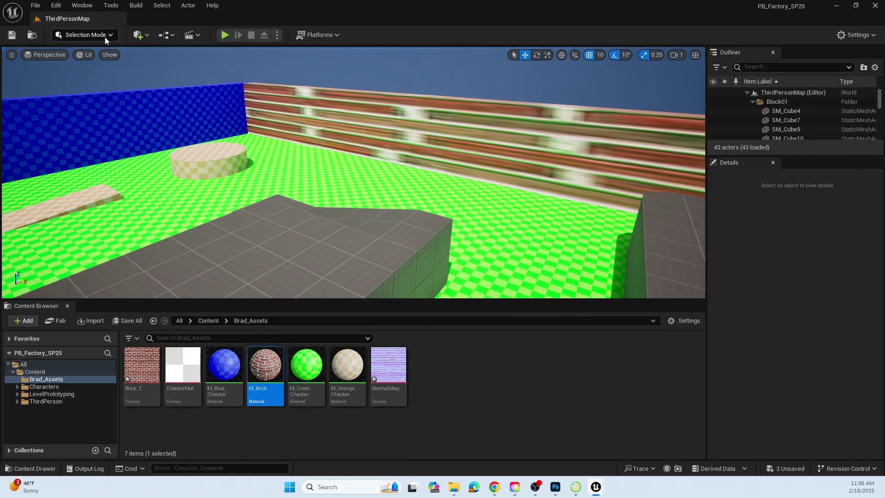
- In Modeling mode, create a box 400 wide, 400 deep and 400 high on top of the grey block
left_click(103, 34)
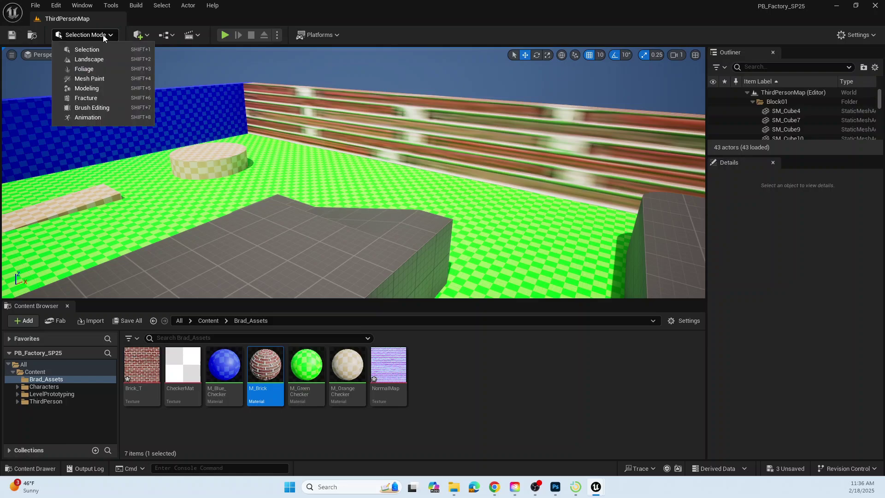
left_click(103, 90)
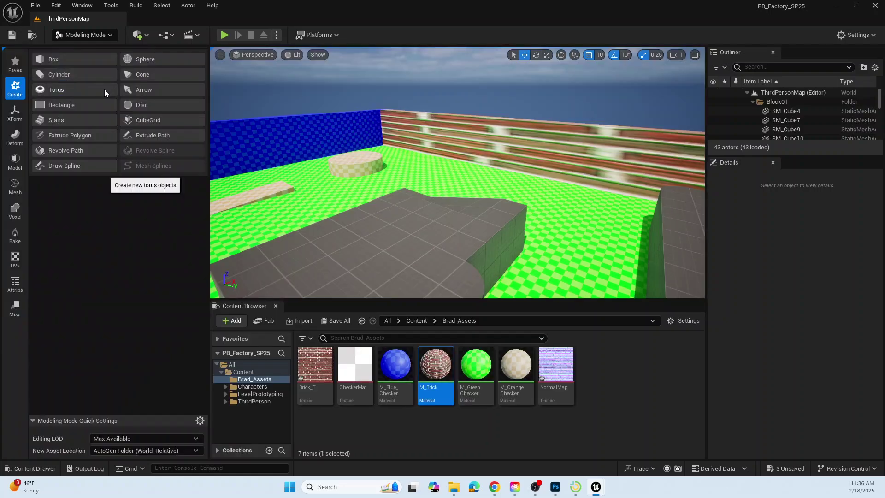
left_click(68, 60)
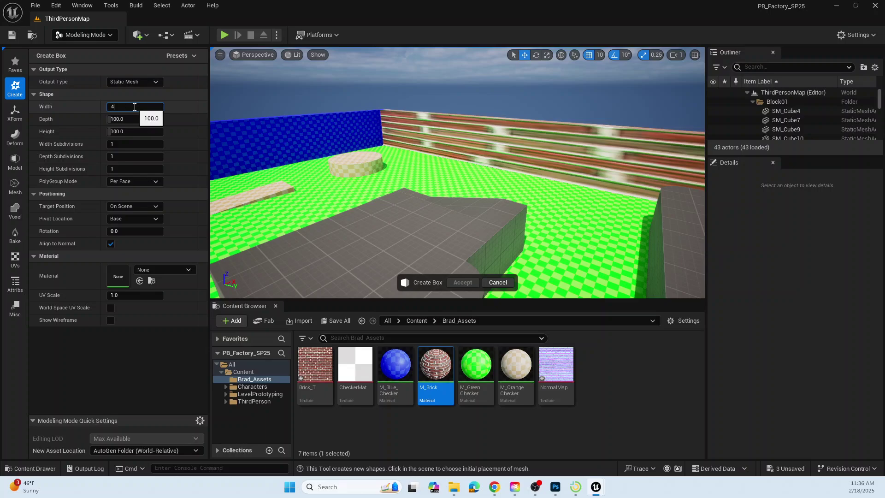
key("Tab")
type("400")
key("Tab")
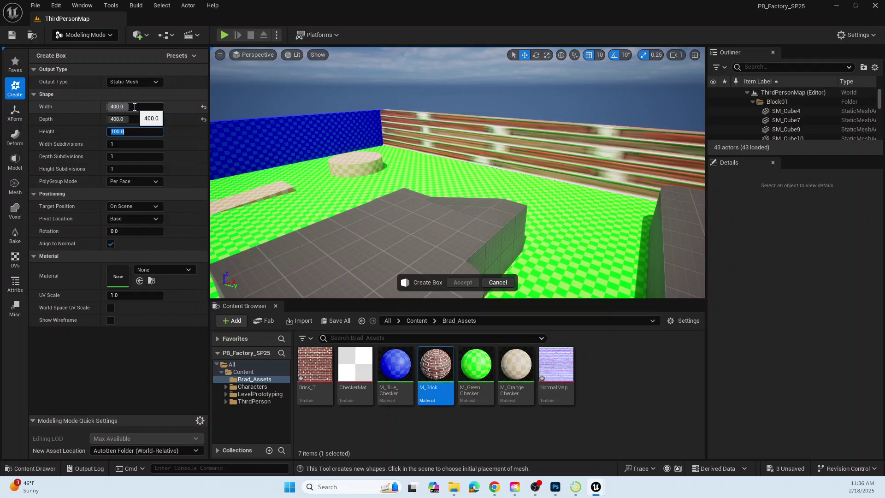
type("400")
key("Tab")
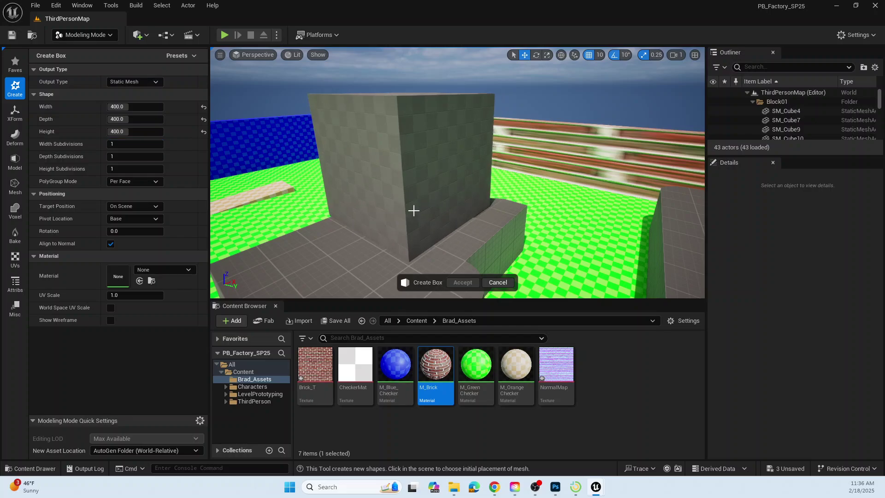
left_click(413, 208)
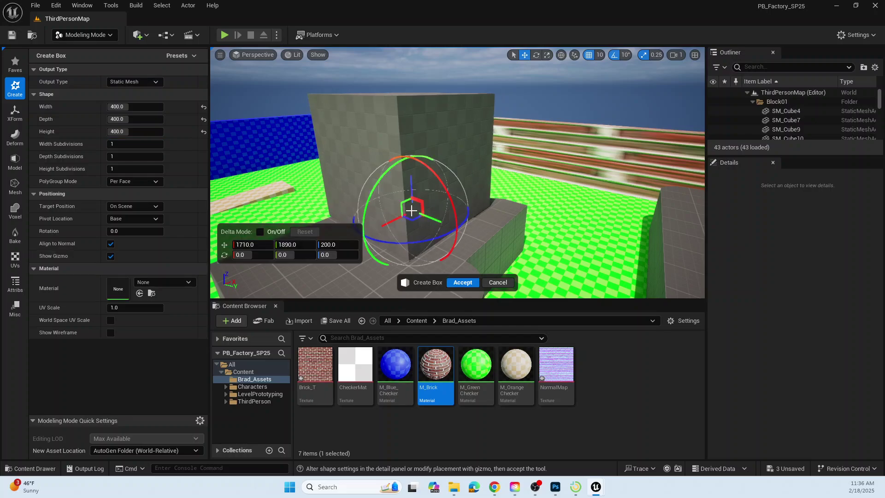
left_click(461, 283)
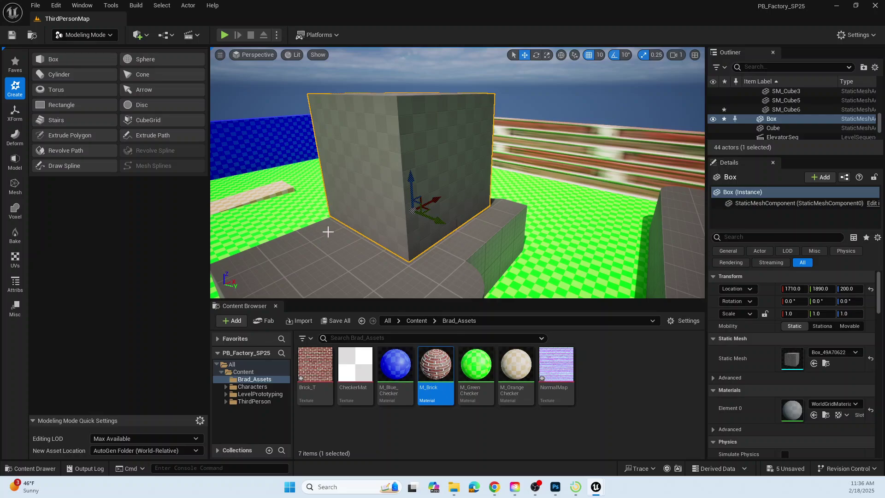
- Apply M_Brick to the new box and inspect its brick surface up close
left_click_drag(435, 364, 420, 158)
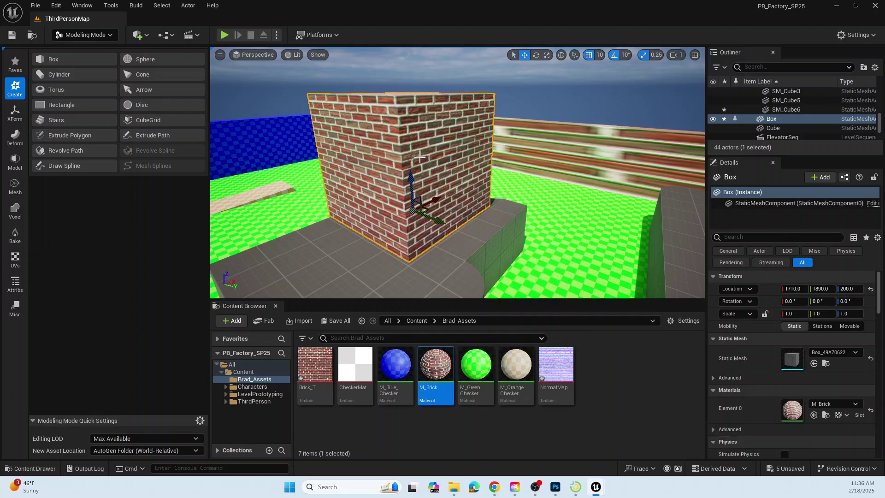
key("w")
right_click_drag(485, 215, 496, 241)
key("s")
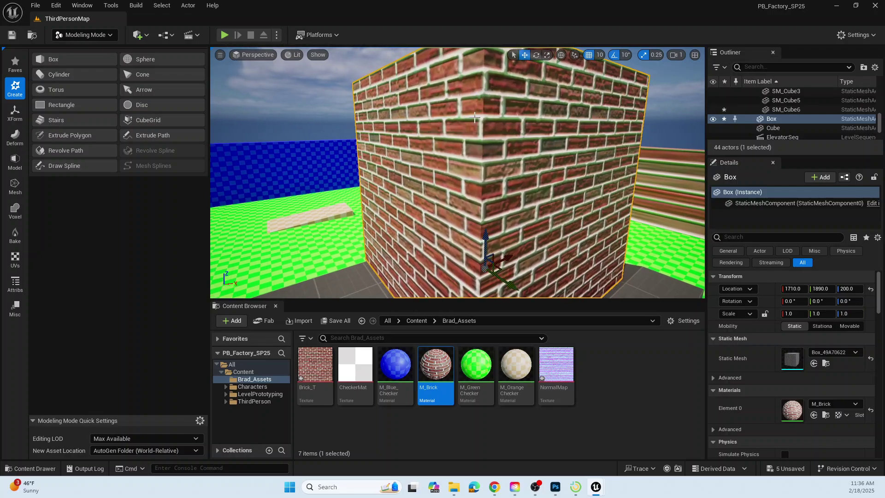
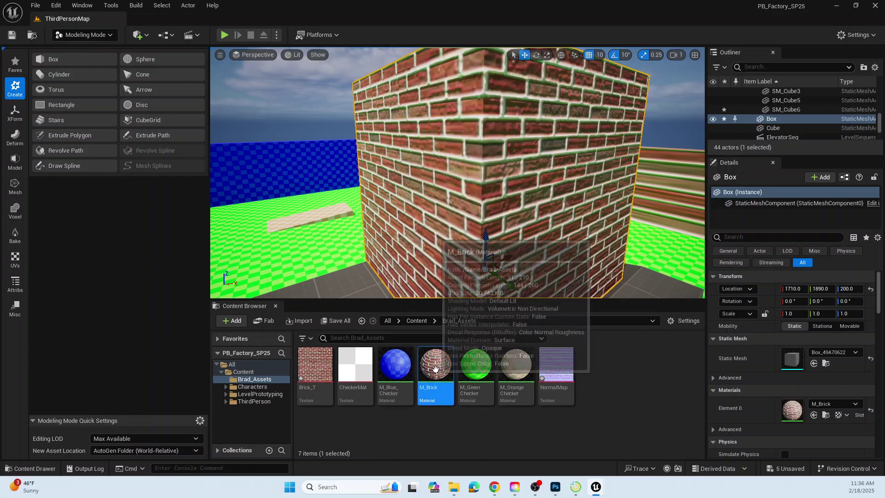
- Open the M_Brick material, disconnect the normal map texture sample from the Normal input and save the material
double_click(436, 369)
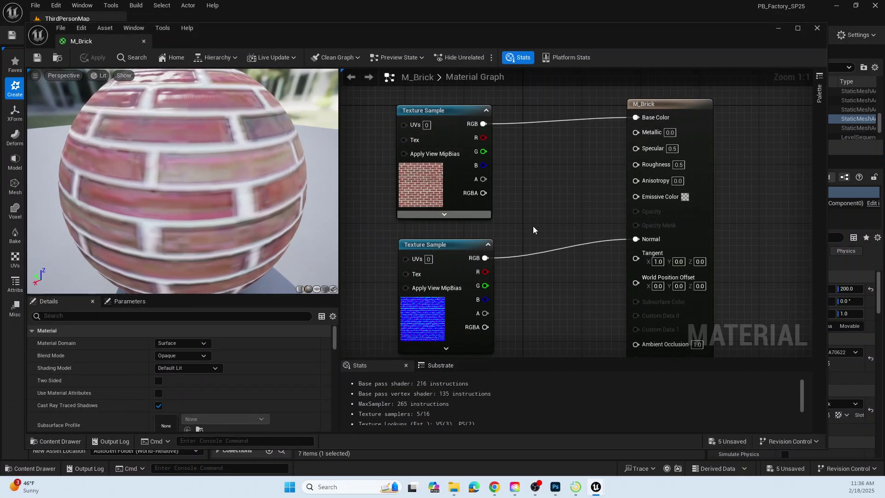
left_click(598, 246, "alt")
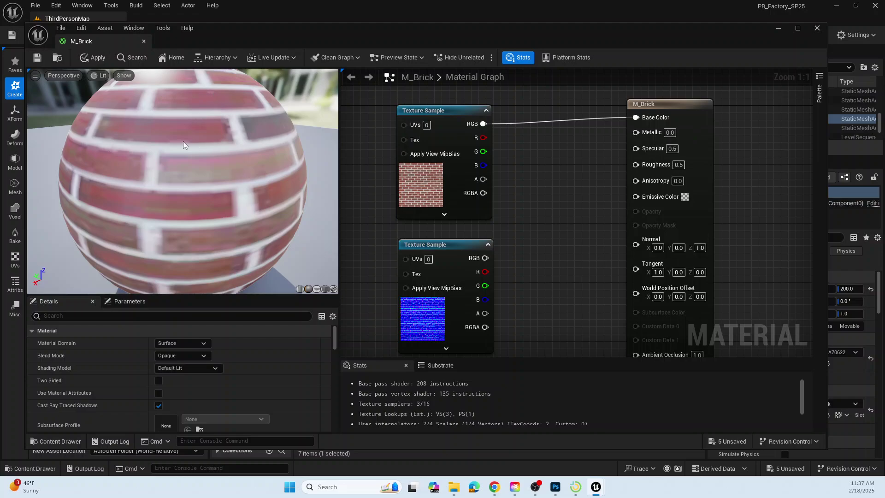
left_click(37, 58)
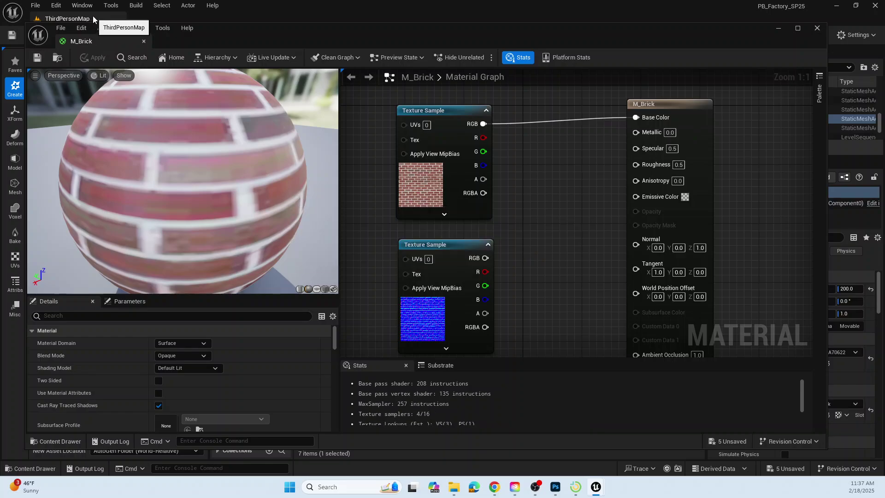
- Dock the M_Brick editor beside the level tab and examine the brick box in ThirdPersonMap without the normal map
left_click_drag(118, 39, 215, 17)
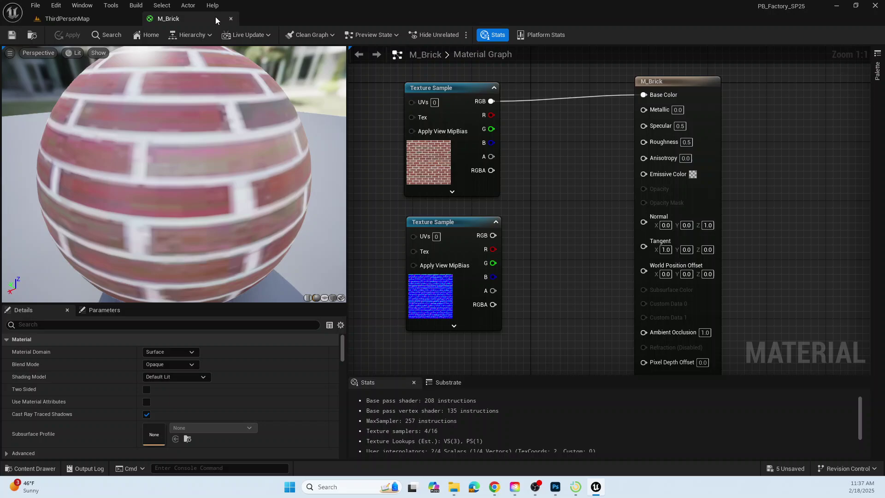
left_click(80, 21)
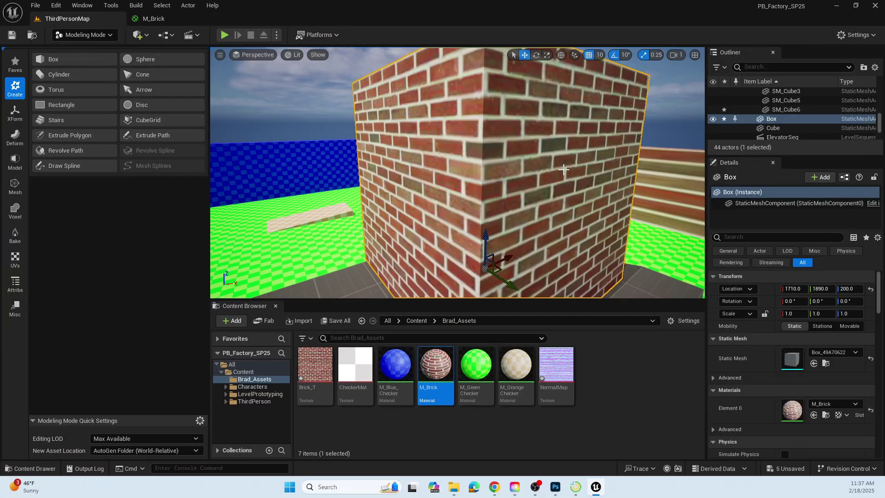
mouse_move(518, 222)
right_mouse_down()
mouse_move(502, 221)
mouse_move(613, 199)
mouse_move(608, 221)
mouse_move(540, 226)
mouse_move(659, 216)
mouse_move(511, 221)
right_mouse_up()
key("a")
key("d")
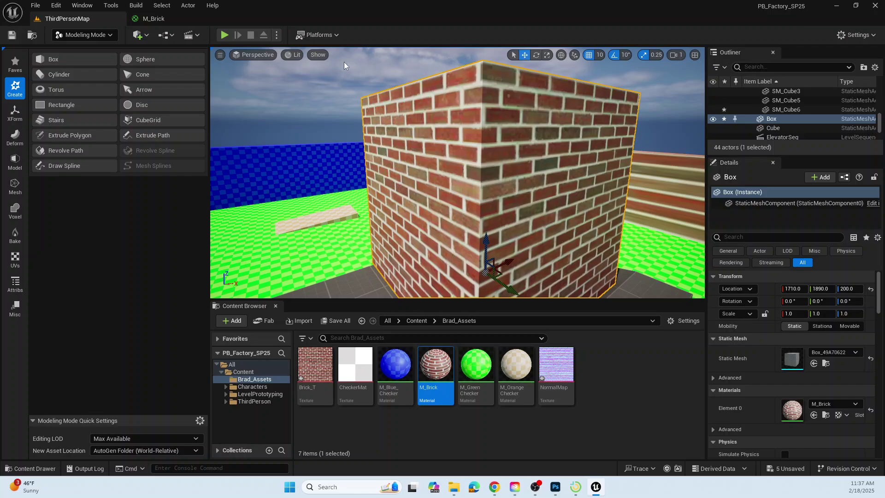
- Add a Multiply node and a Constant3Vector node to the M_Brick graph, moving the result node aside to make room
left_click(174, 18)
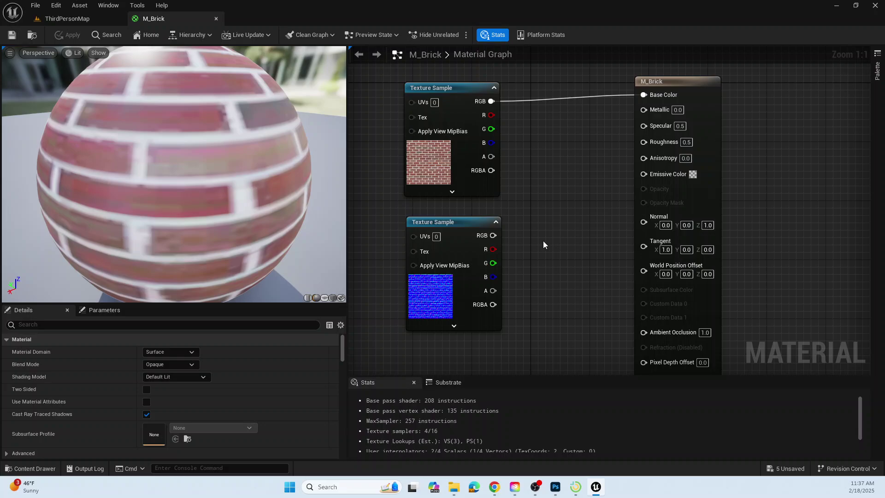
left_click(545, 204)
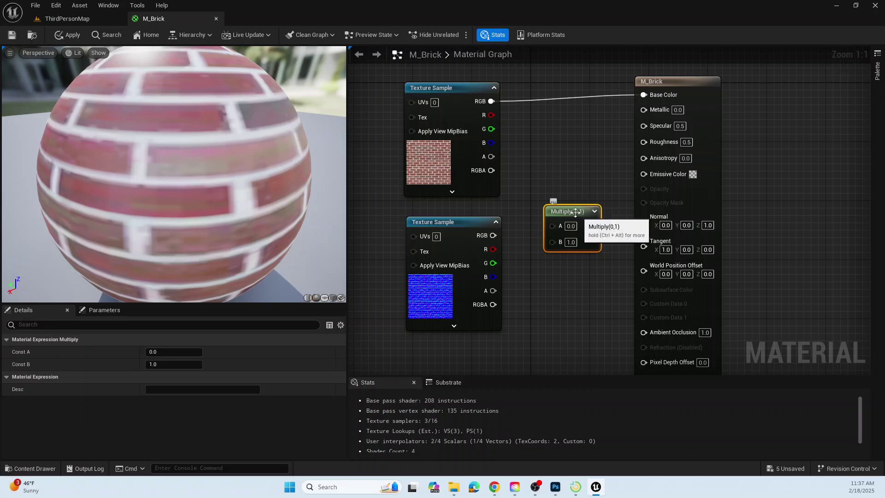
left_click_drag(565, 215, 559, 226)
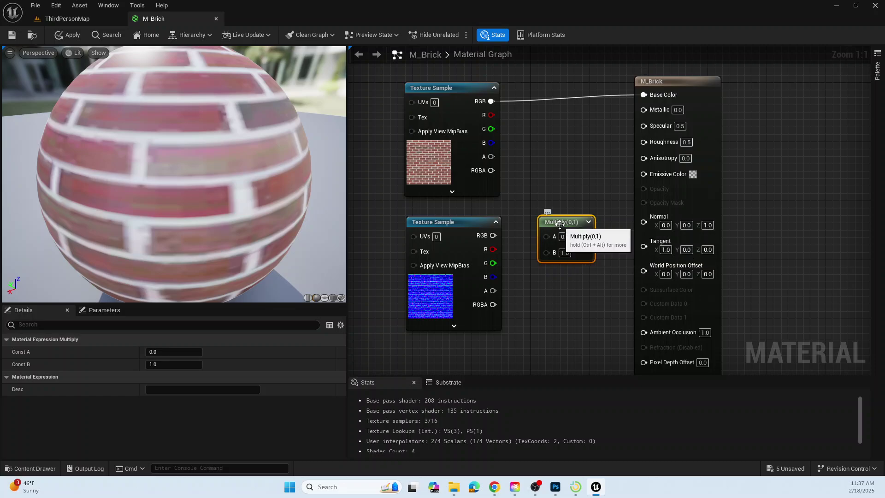
mouse_move(563, 222)
left_mouse_down()
mouse_move(556, 214)
mouse_move(555, 223)
left_mouse_up()
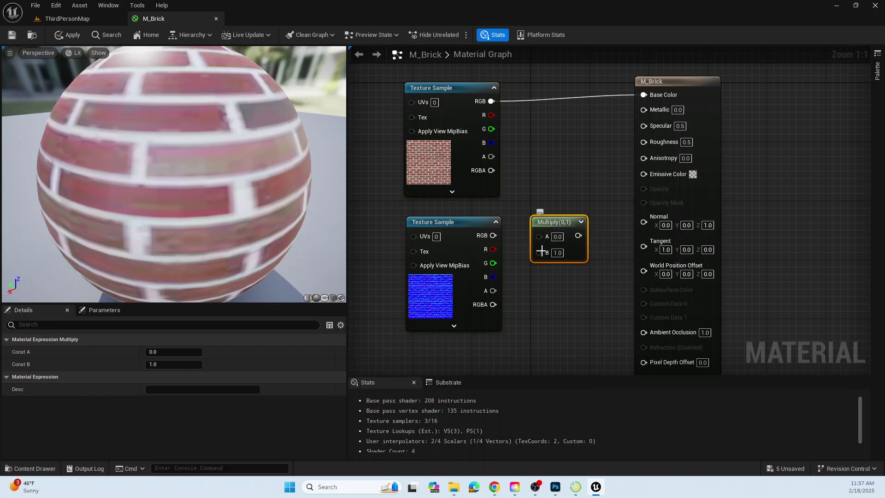
key("3")
left_click(558, 134)
left_click_drag(561, 142, 555, 285)
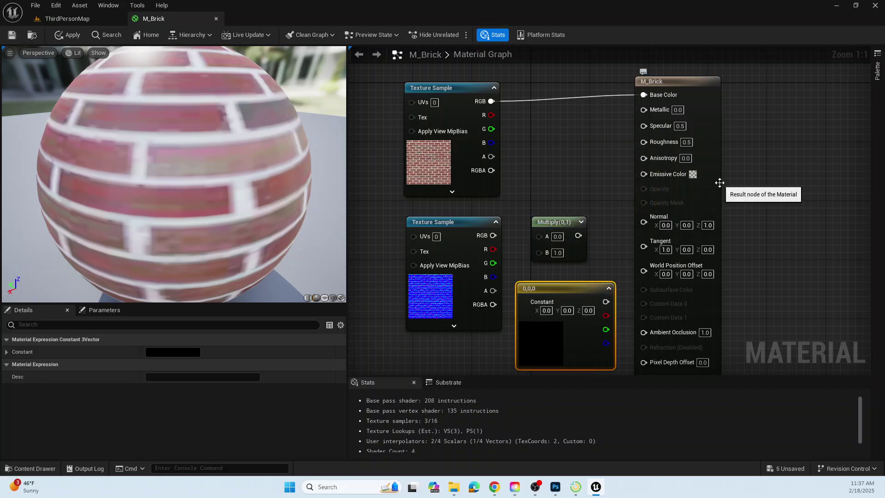
left_click_drag(690, 87, 807, 87)
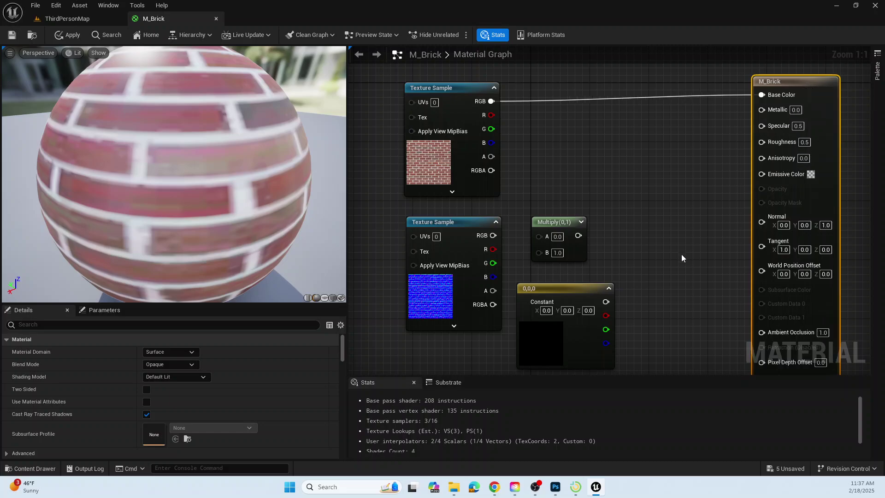
- Set the Constant3Vector node's values to X 1, Y -1 and Z 1
left_click(568, 310)
type("-")
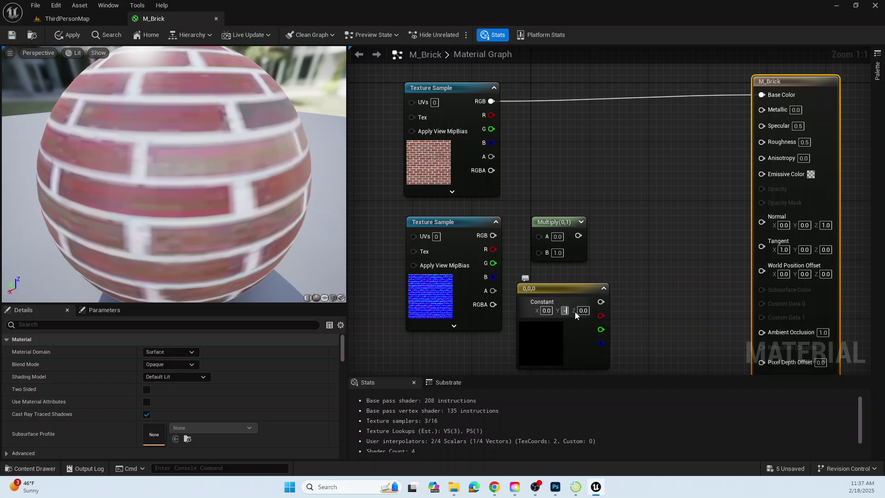
type("1")
key("Return")
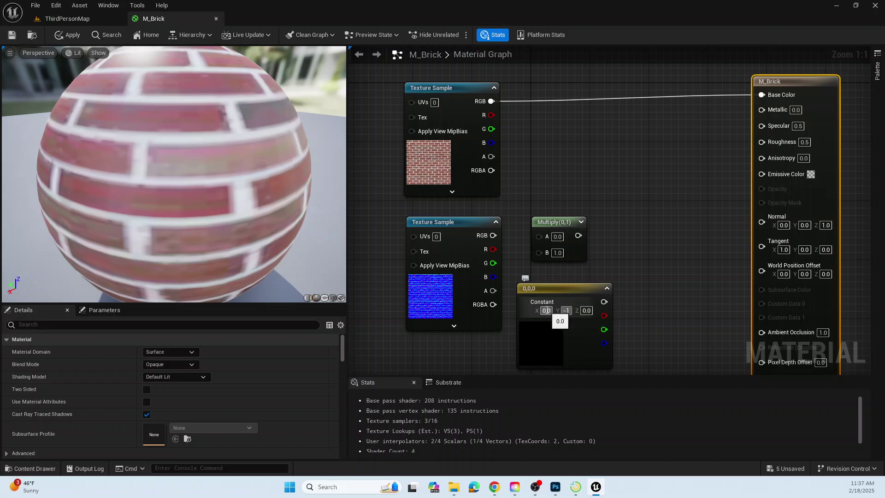
left_click(546, 310)
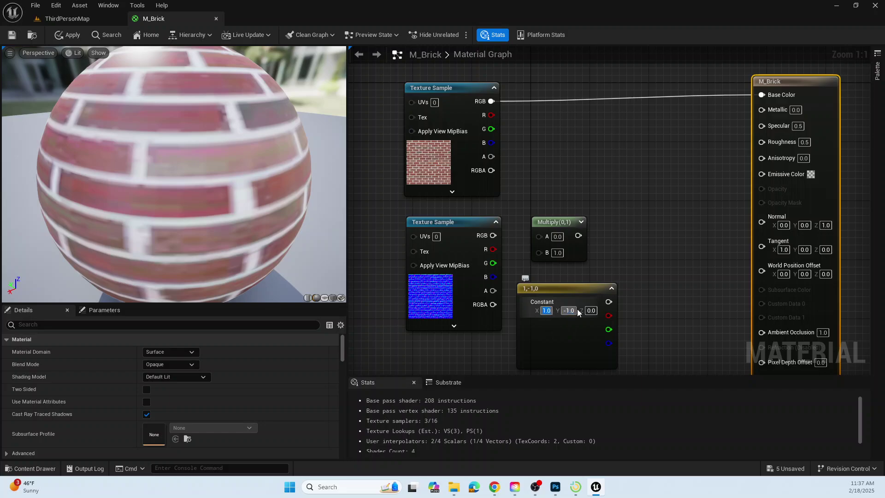
type("1")
key("Return")
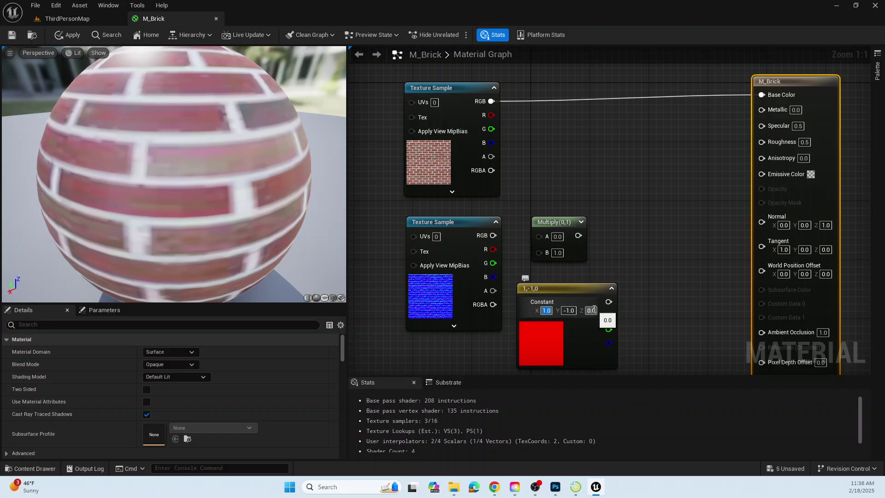
left_click(592, 311)
type("1")
key("Return")
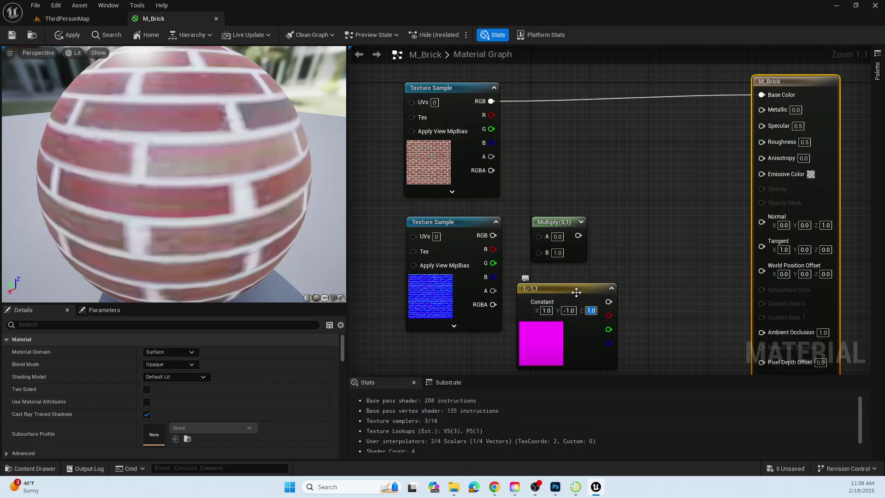
- Rearrange the new nodes and multiply the normal map's RGB by the constant vector, wiring the Multiply output into Normal
left_click_drag(579, 291, 577, 268)
left_click_drag(566, 217, 690, 208)
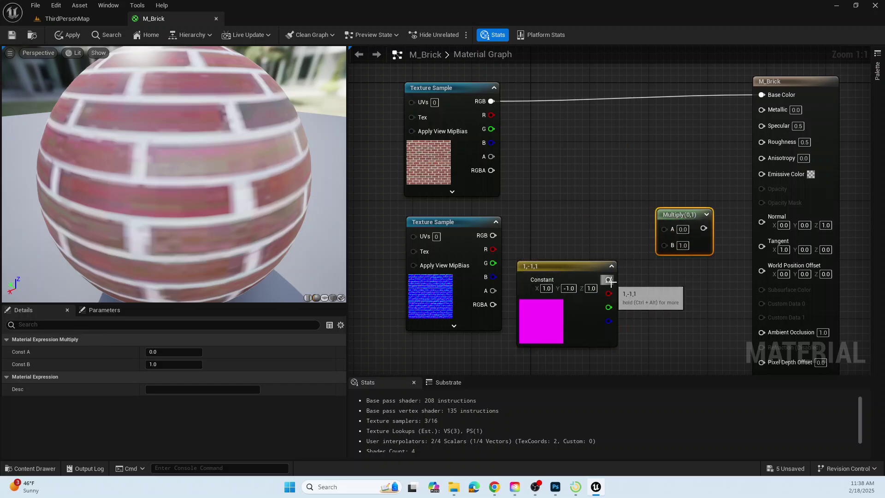
left_click_drag(622, 275, 664, 245)
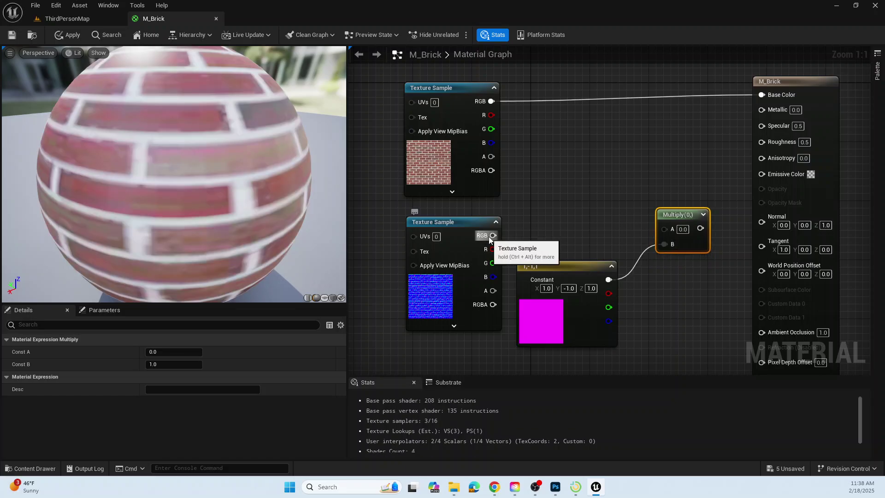
left_click_drag(493, 235, 761, 222)
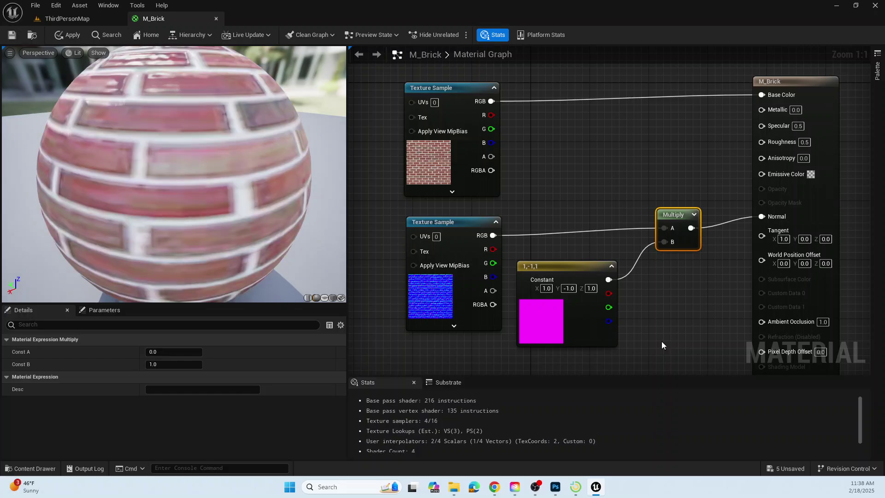
- Examine the brick relief around the preview sphere and save the M_Brick material
mouse_move(157, 127)
left_mouse_down()
mouse_move(175, 140)
mouse_move(157, 126)
left_mouse_up()
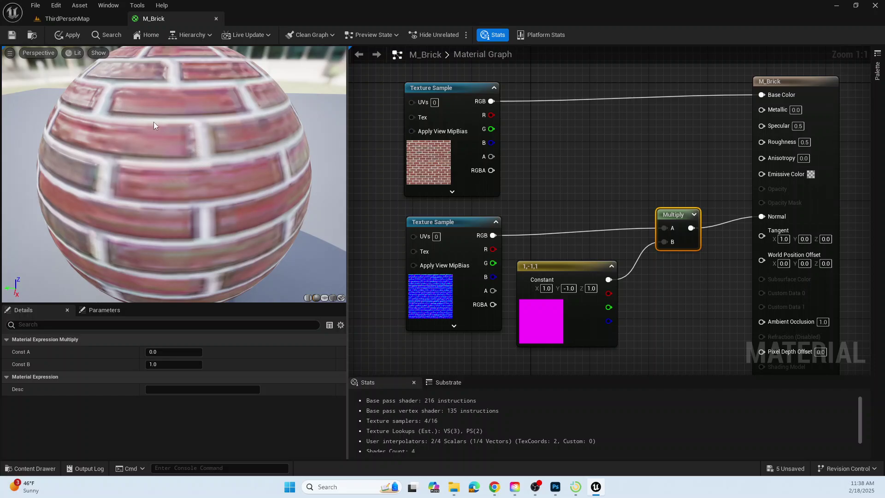
scroll(174, 104, "down", 2)
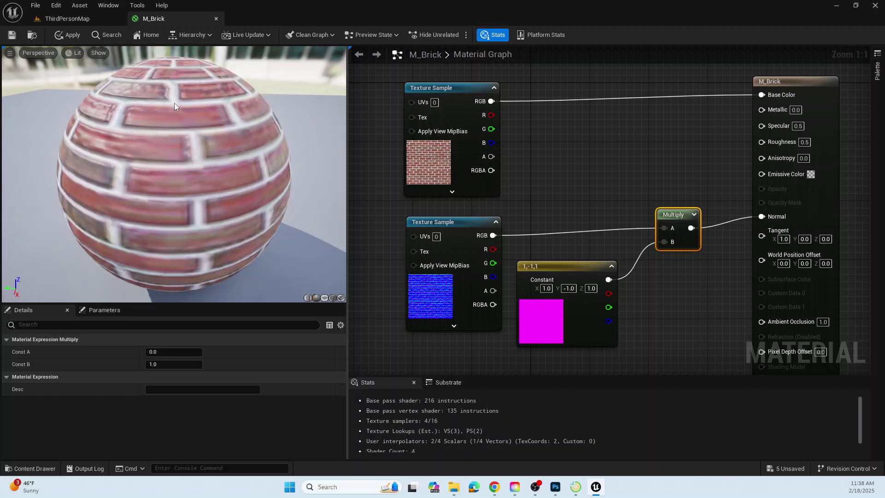
left_click_drag(176, 120, 169, 117)
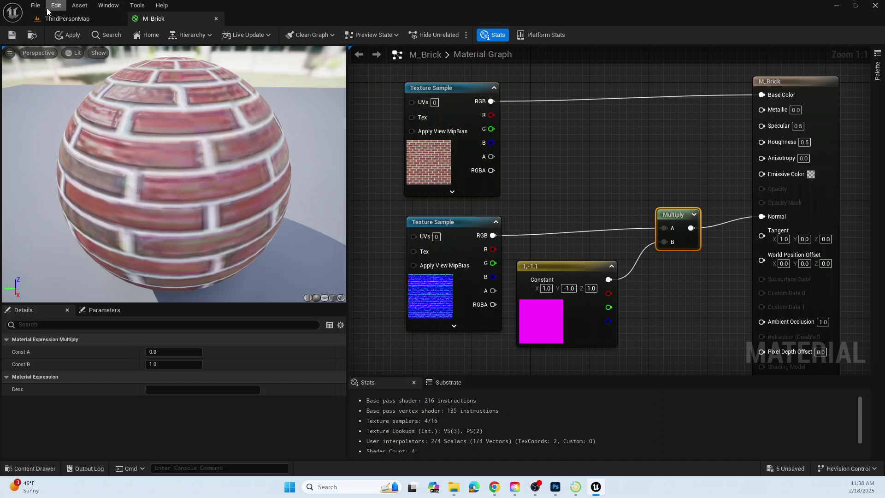
left_click(21, 35)
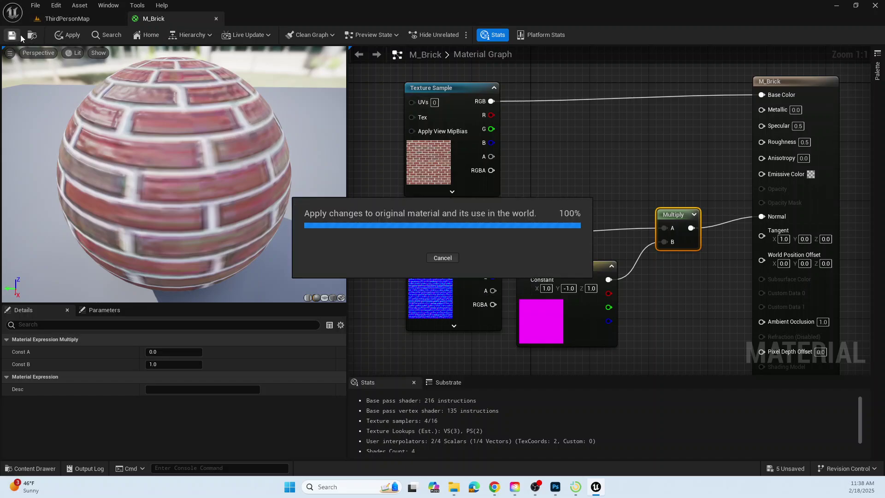
- Return to the ThirdPersonMap level and examine the brick relief on the box's corner and faces
left_click(68, 17)
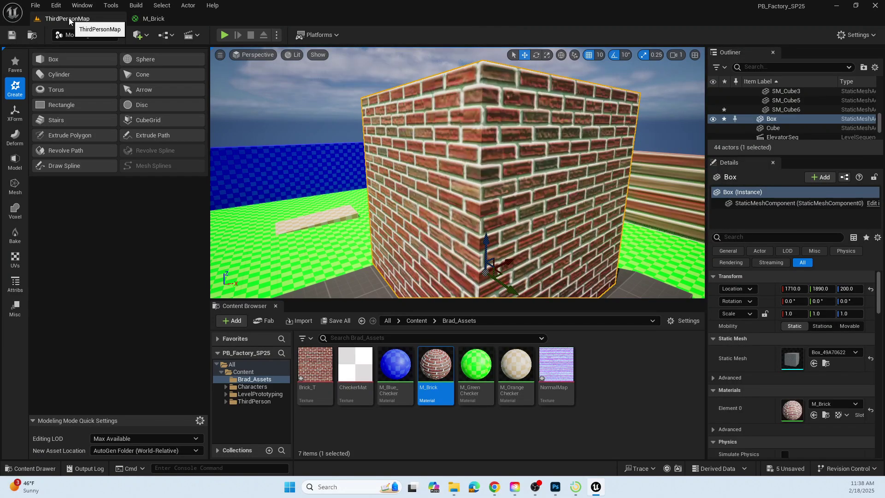
right_click_drag(457, 215, 460, 212)
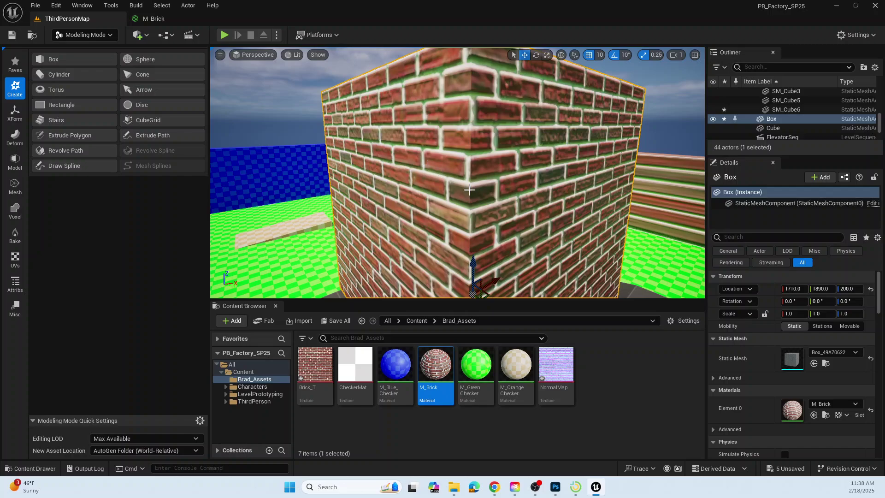
scroll(441, 199, "down", 6)
right_click_drag(441, 199, 417, 201)
- Play-test the level, run the character around the brick box and up the ramp to examine its faces, and end the session
left_click(225, 36)
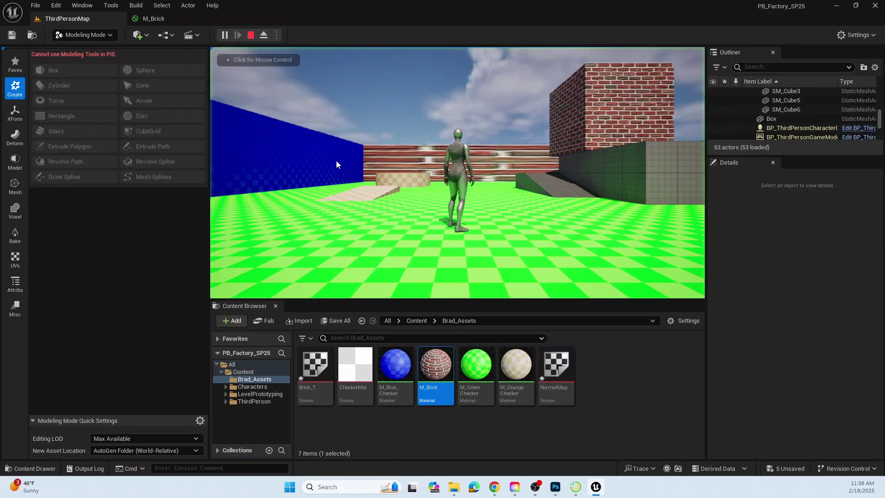
left_click(457, 172)
key("w")
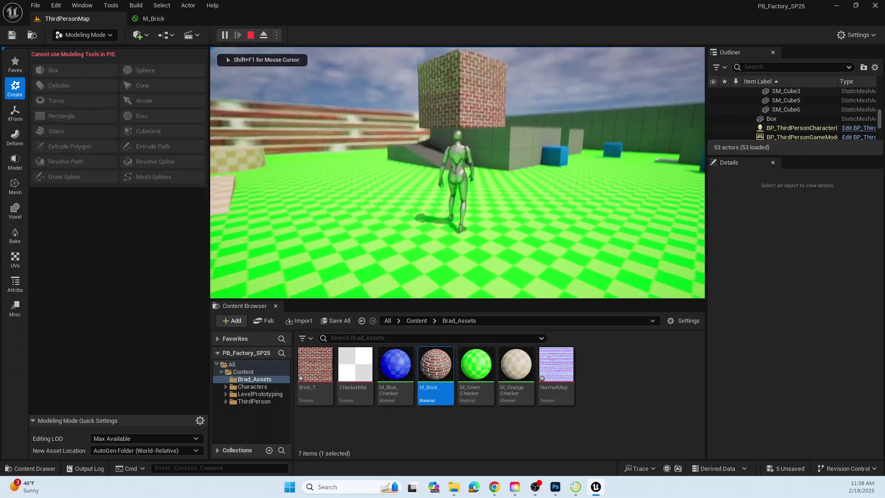
key("w")
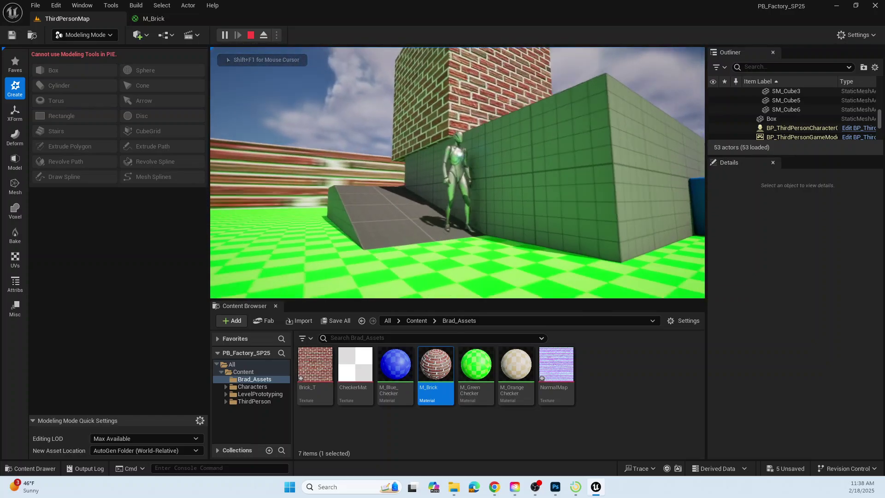
key("w")
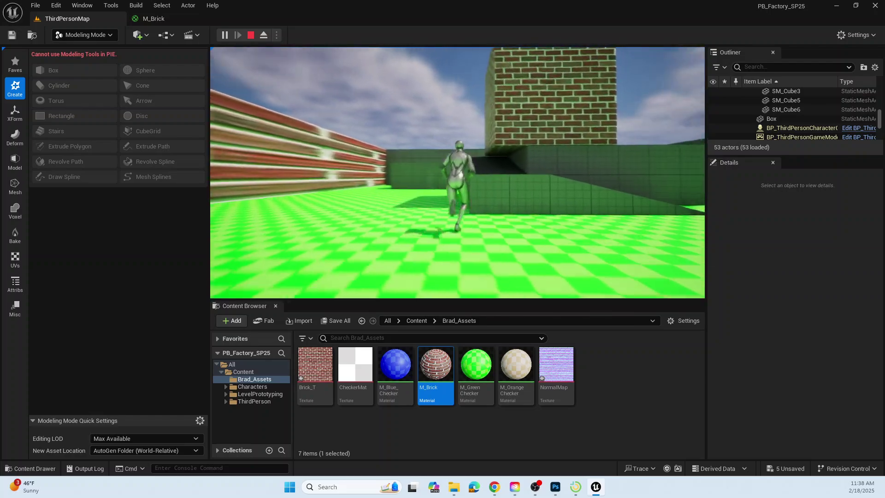
key("w")
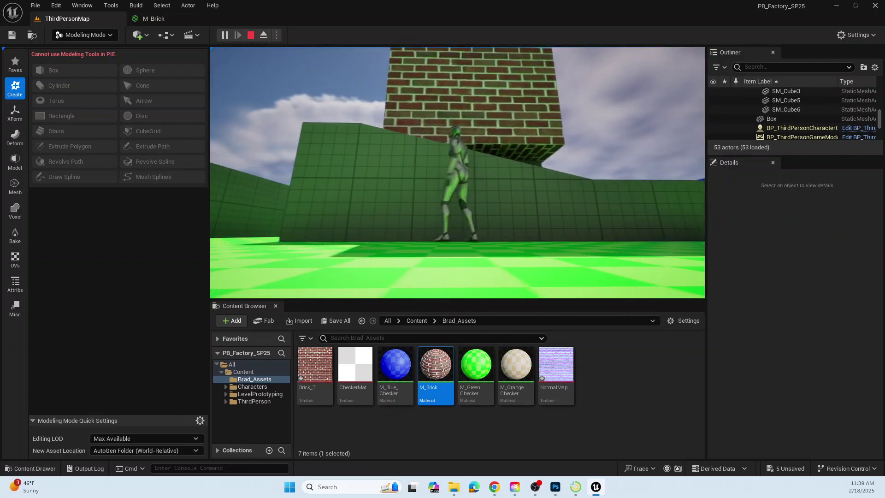
key("w")
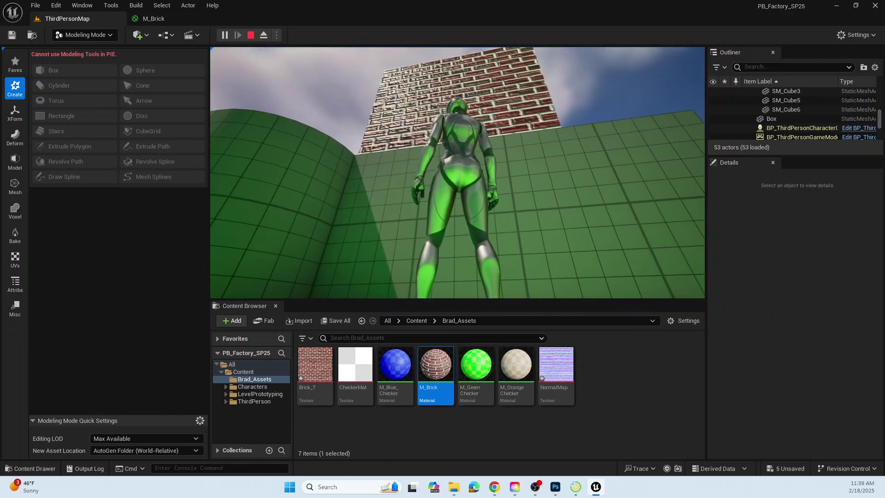
key("w")
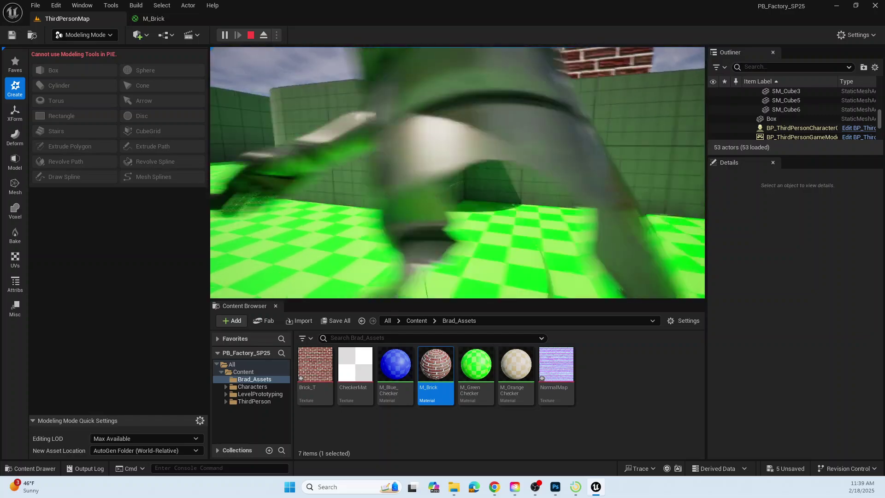
key("w")
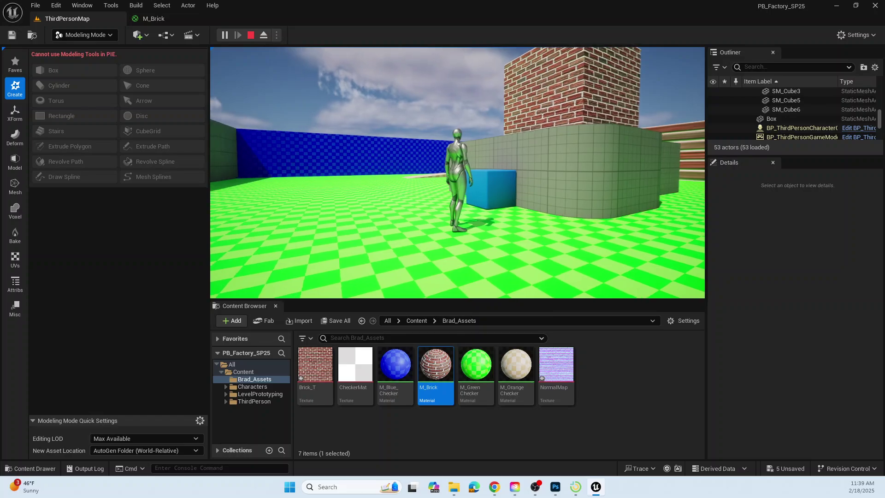
key("w")
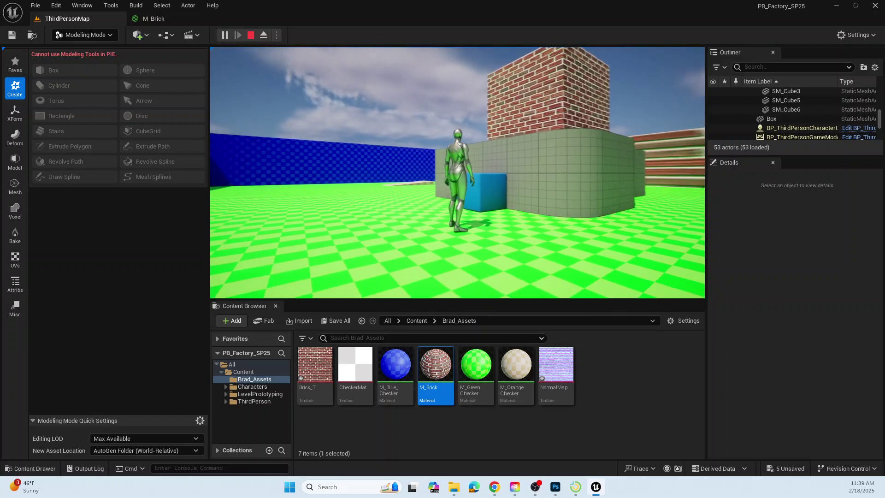
key("a")
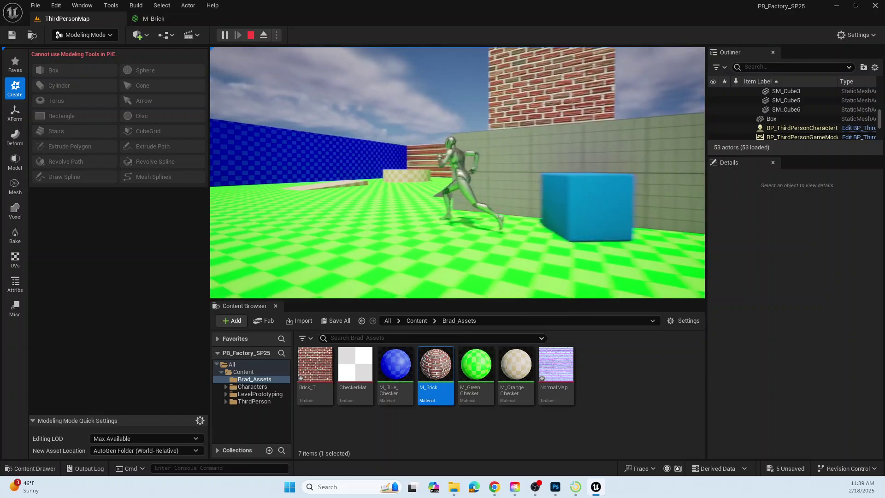
key("w")
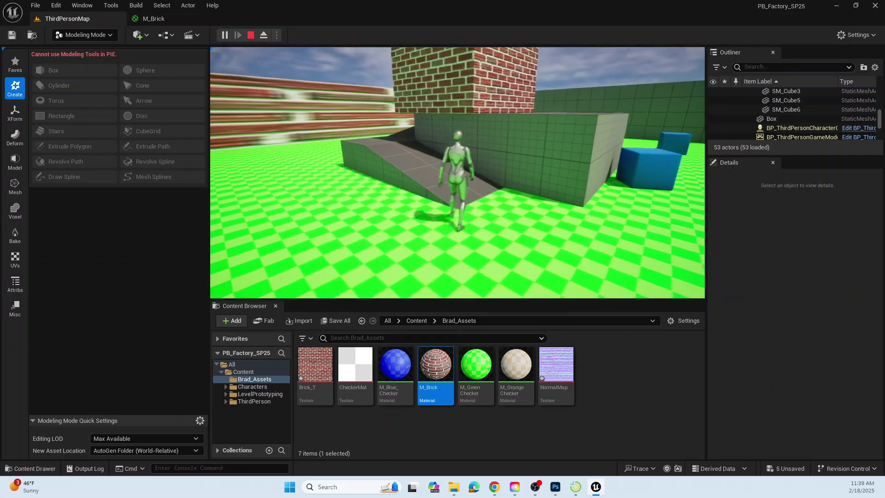
key("w")
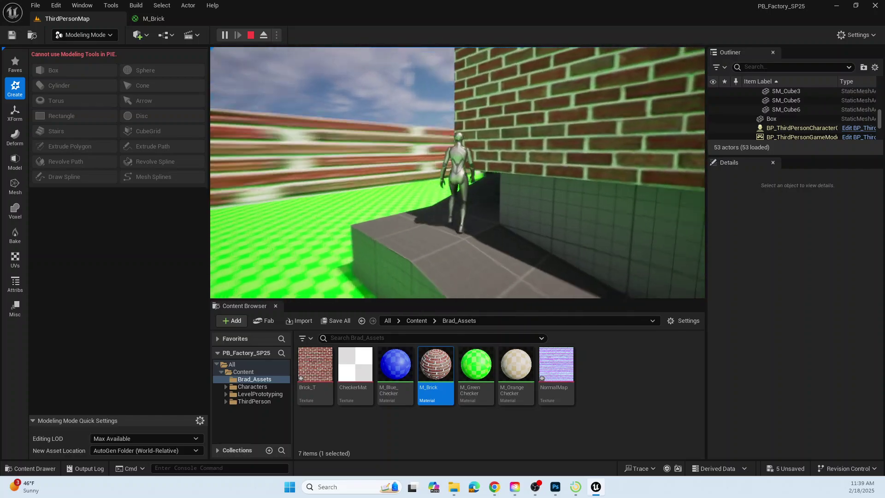
key("Escape")
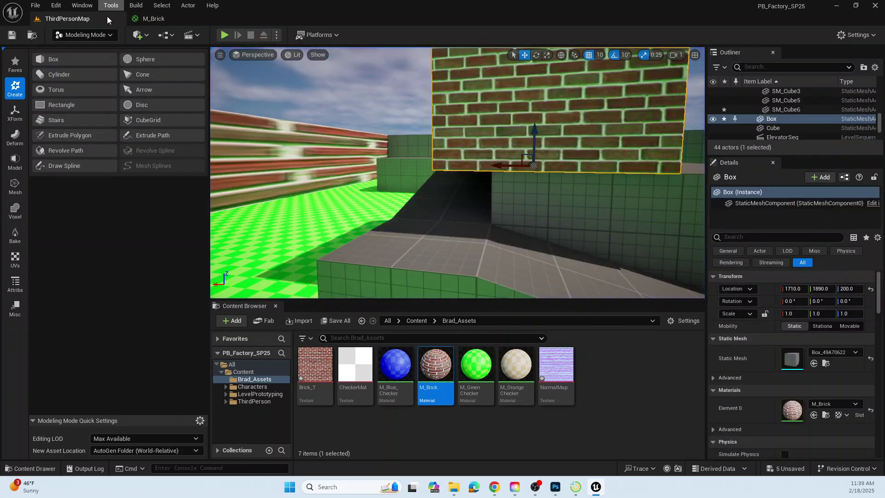
- Return to the M_Brick material, try a Roughness of 0 and examine the gloss around the preview sphere
left_click(147, 19)
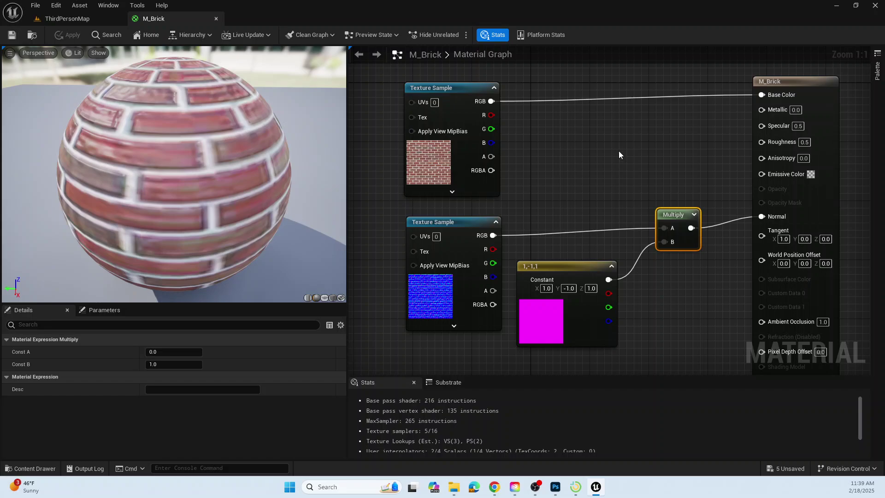
right_click_drag(619, 151, 506, 138)
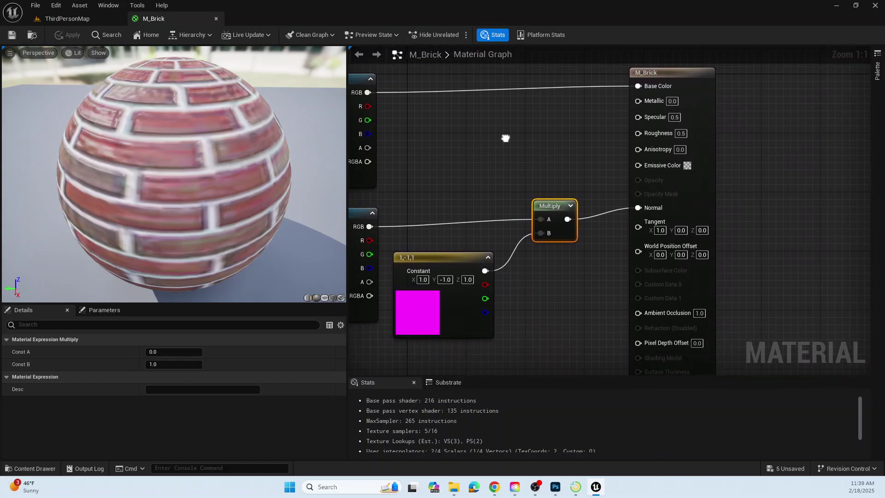
left_click(684, 133)
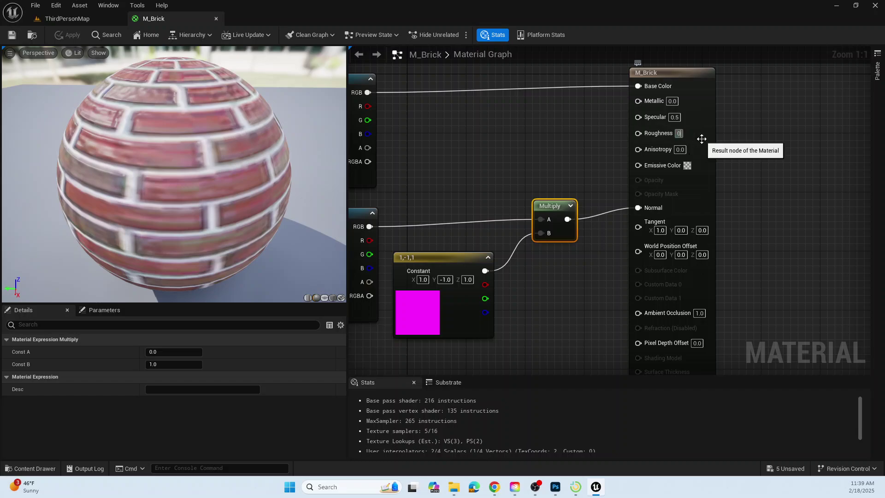
key("Return")
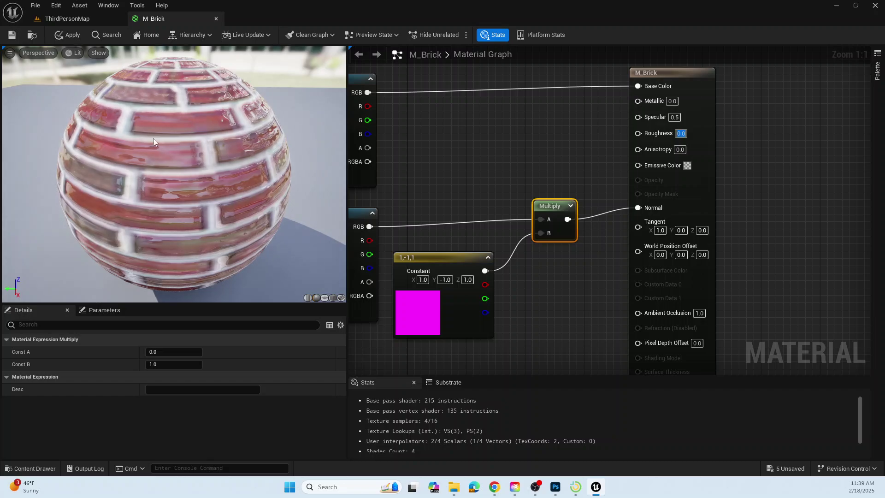
left_click_drag(189, 164, 259, 164)
left_click_drag(119, 155, 216, 155)
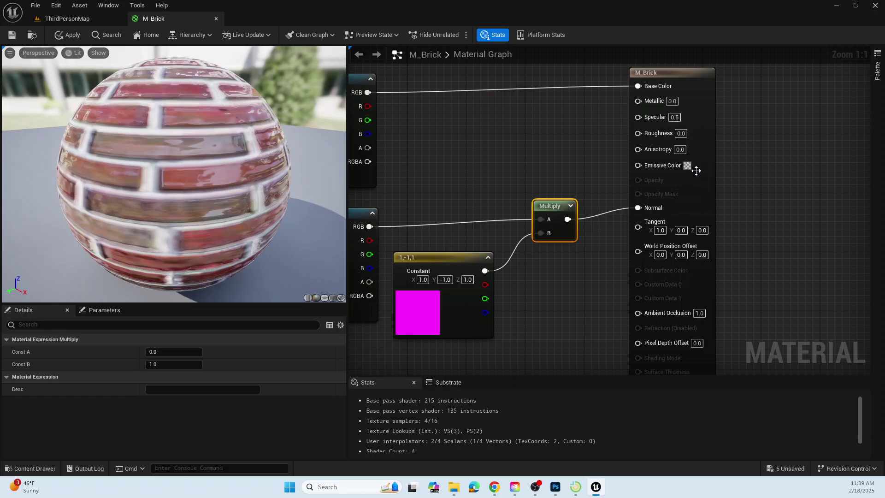
- Set M_Brick's Roughness to 0.9, check the matte finish on the preview sphere, and save the material
left_click(681, 134)
type("0.9")
key("Return")
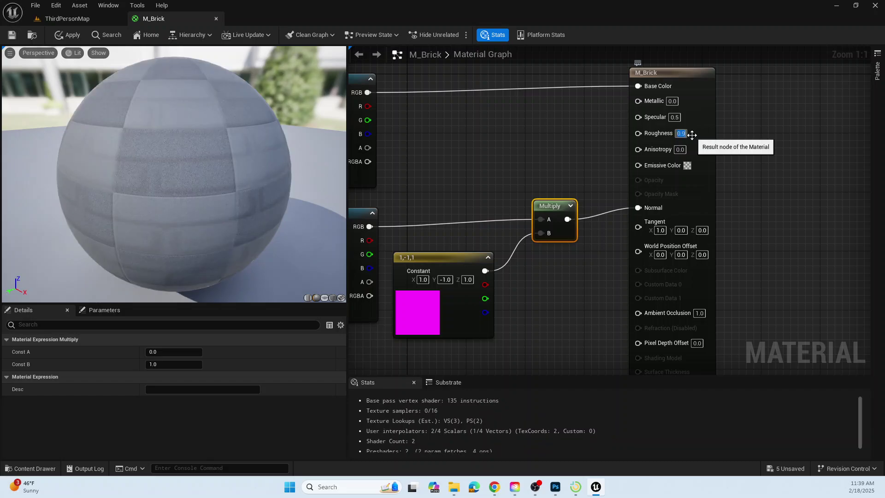
left_click_drag(200, 174, 204, 105)
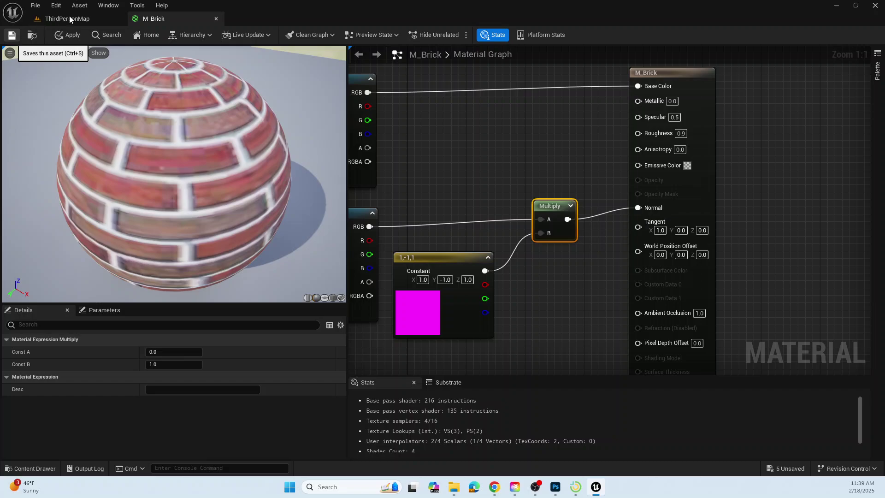
key("ctrl+s")
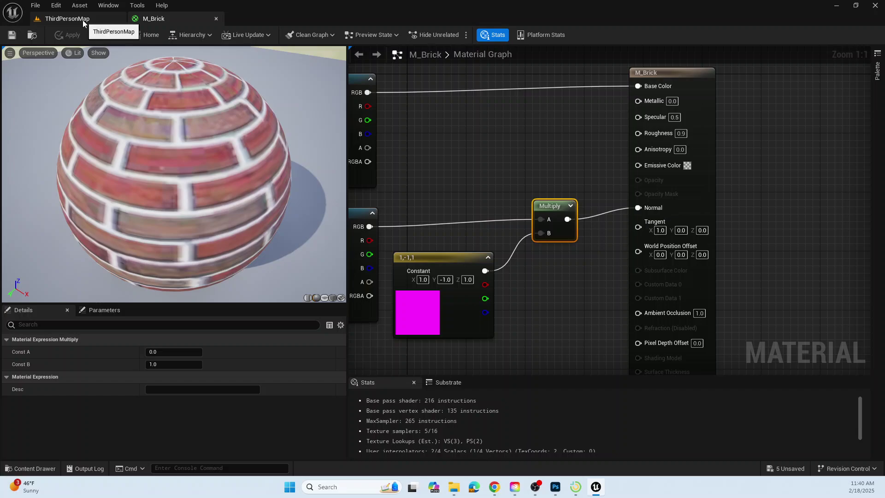
- Return to the ThirdPersonMap level, play it, and run around the block to examine the brick box from the ground
left_click(82, 20)
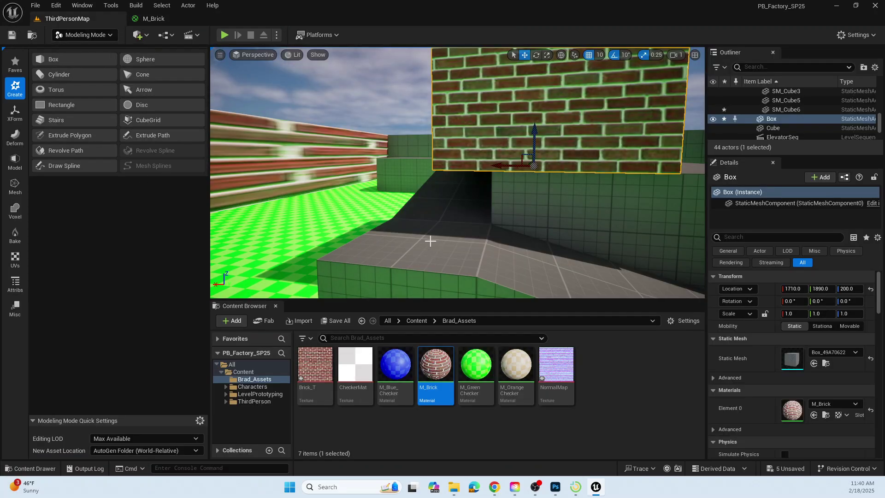
right_click(433, 171)
left_click(225, 35)
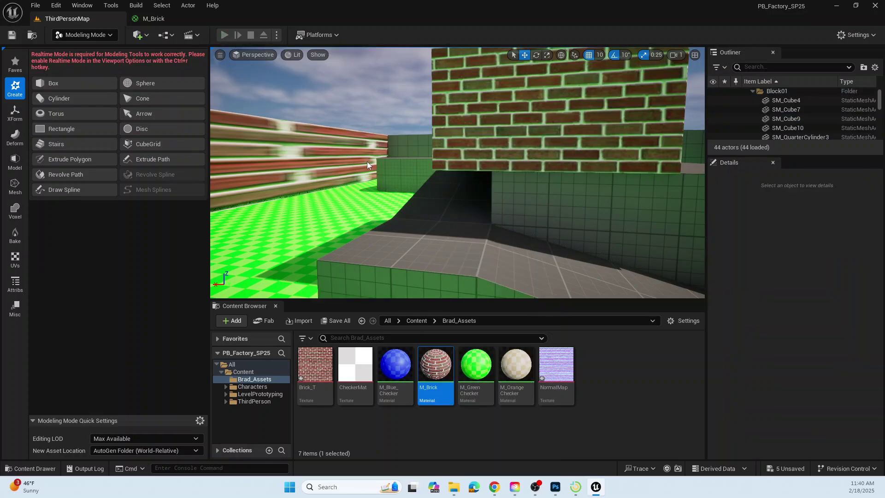
key("w")
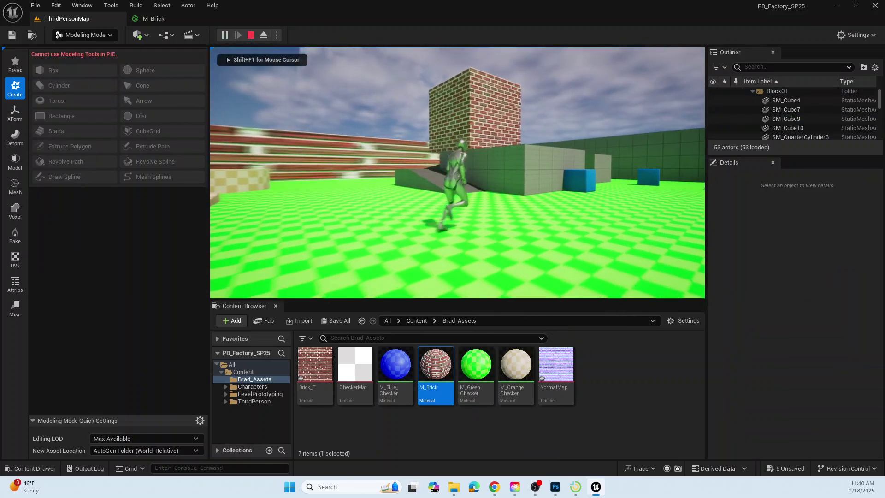
key("w")
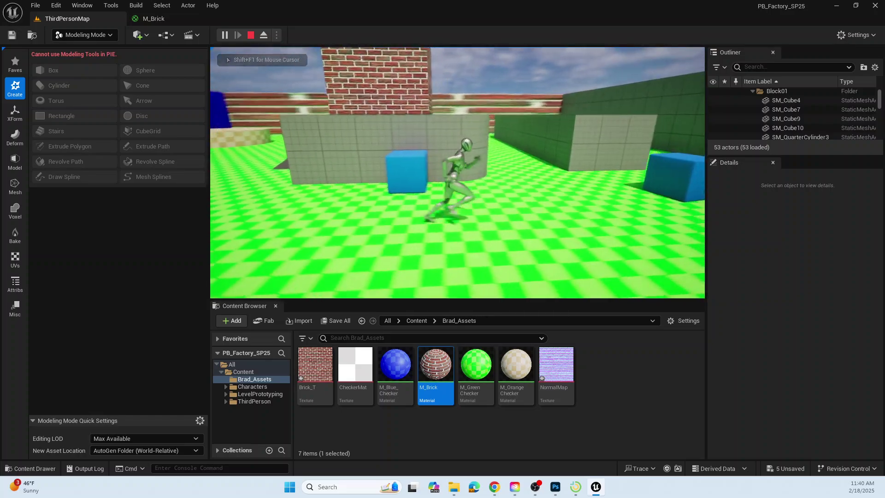
key("w")
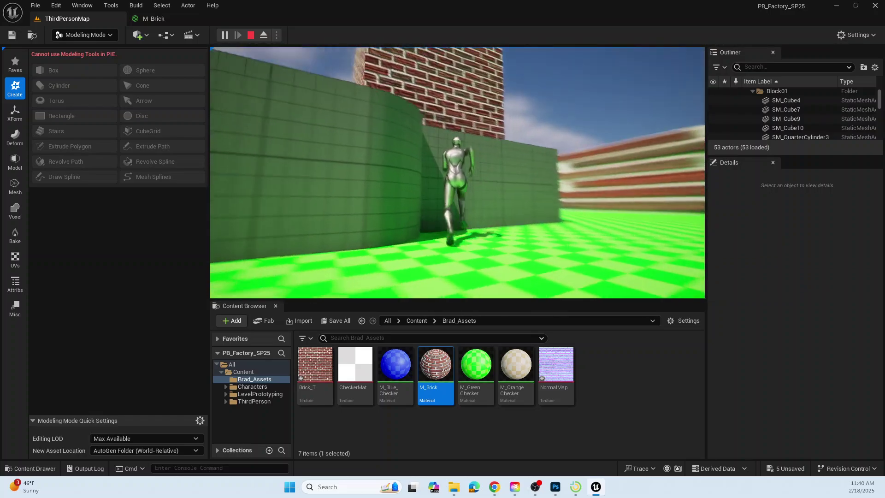
key("w")
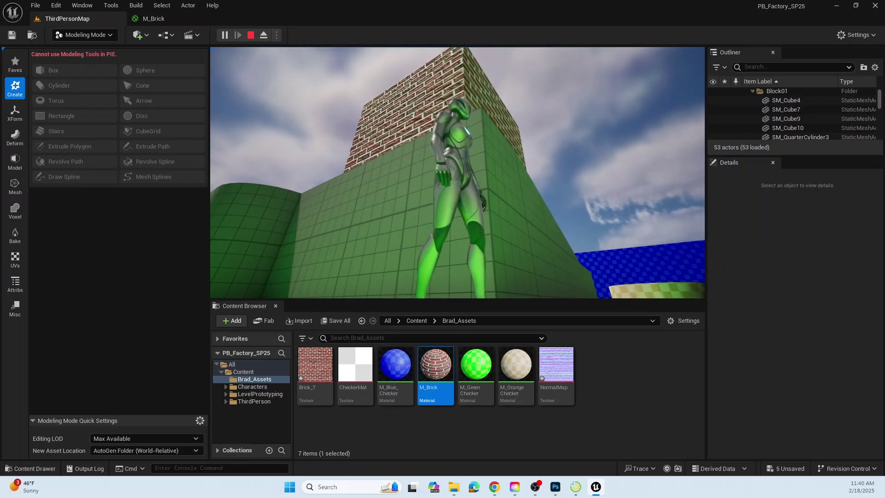
key("w")
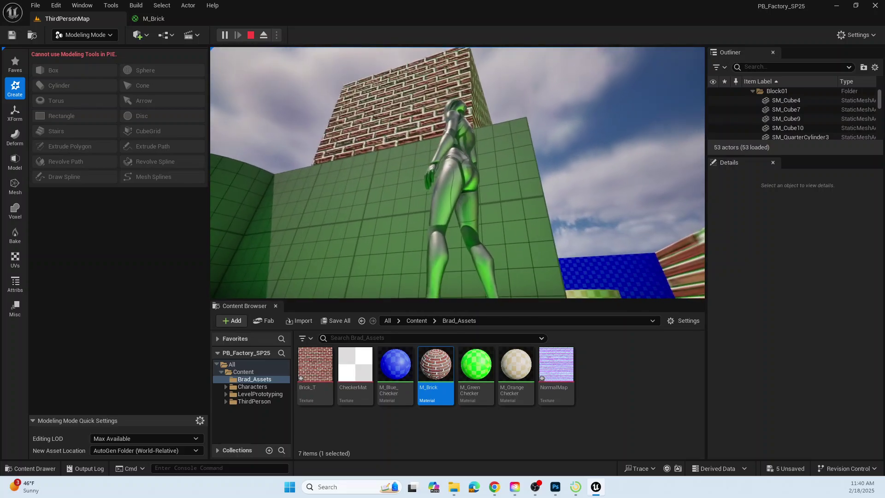
key("w")
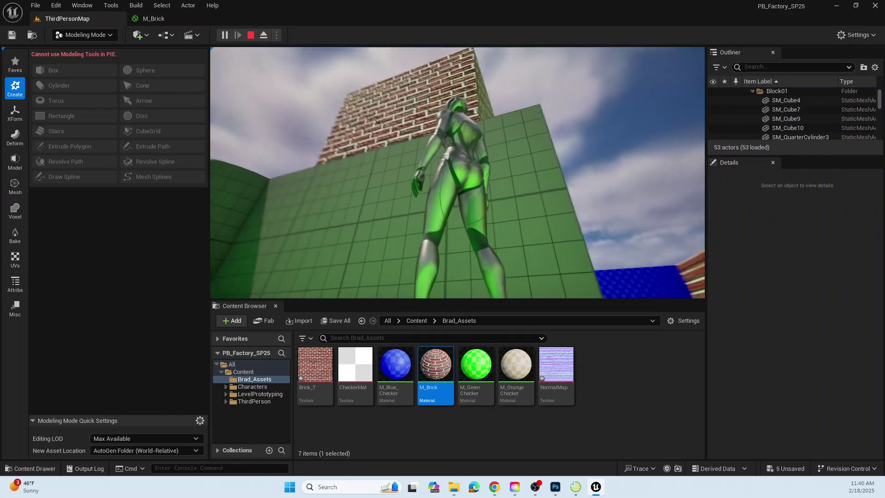
key("w")
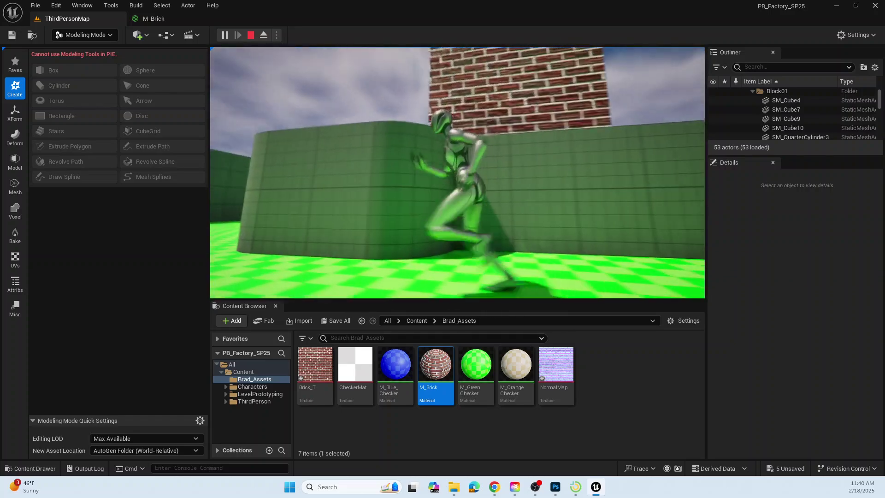
- Run the character on top of the block to examine the brick box's faces and corner up close, and end the play session
key("w")
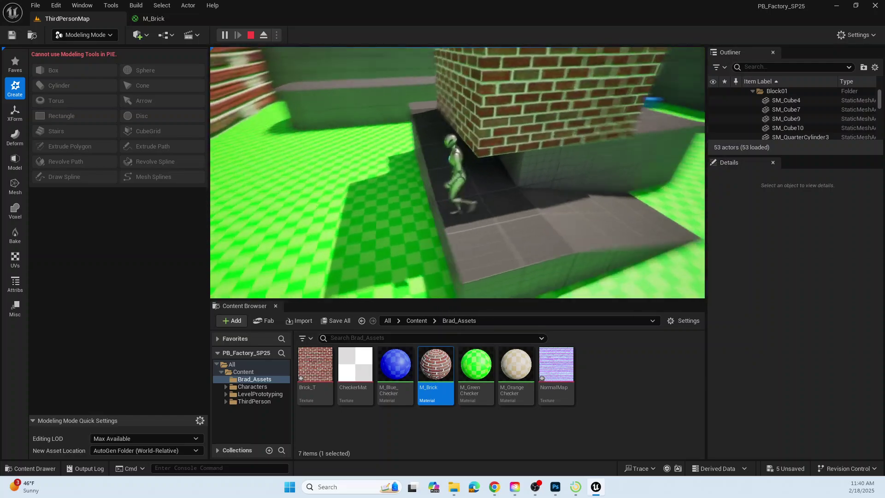
key("w")
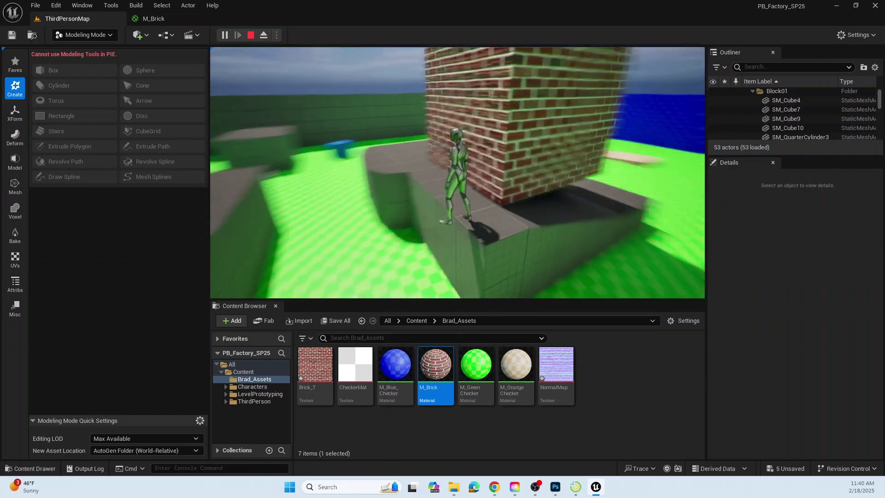
key("w")
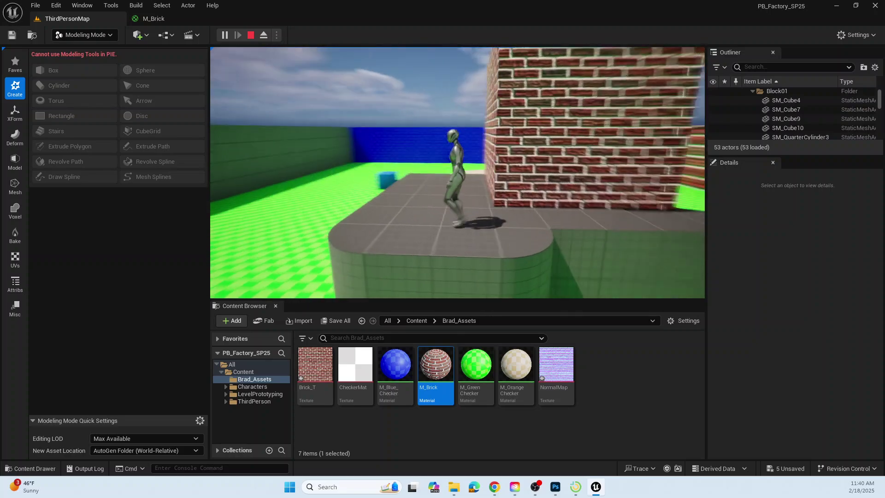
key("w")
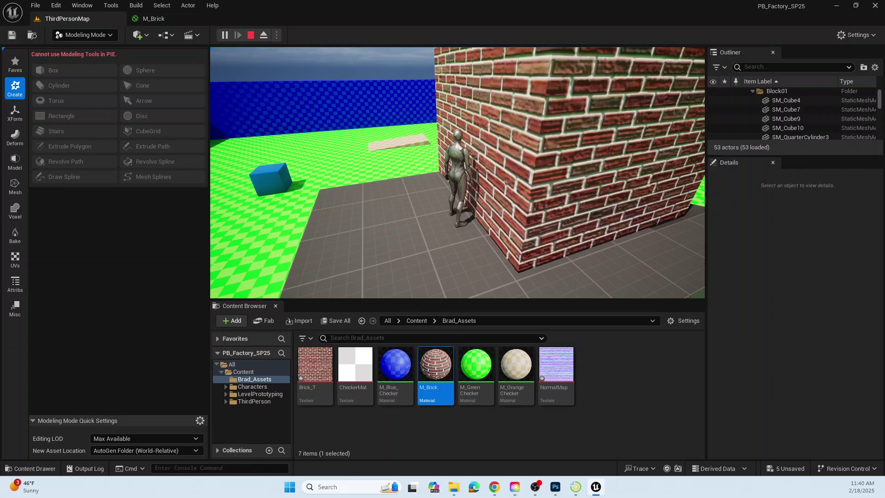
key("Escape")
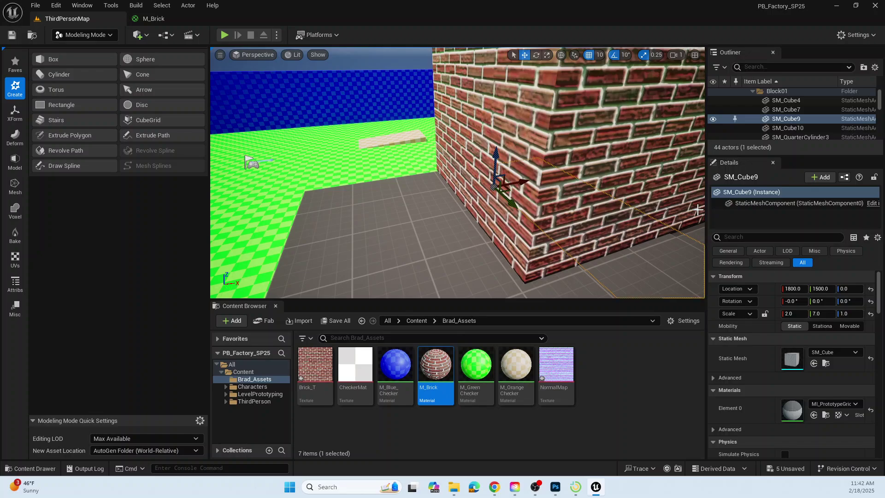
mouse_move(478, 212)
right_mouse_down()
mouse_move(496, 187)
mouse_move(484, 190)
mouse_move(493, 189)
mouse_move(477, 214)
right_mouse_up()
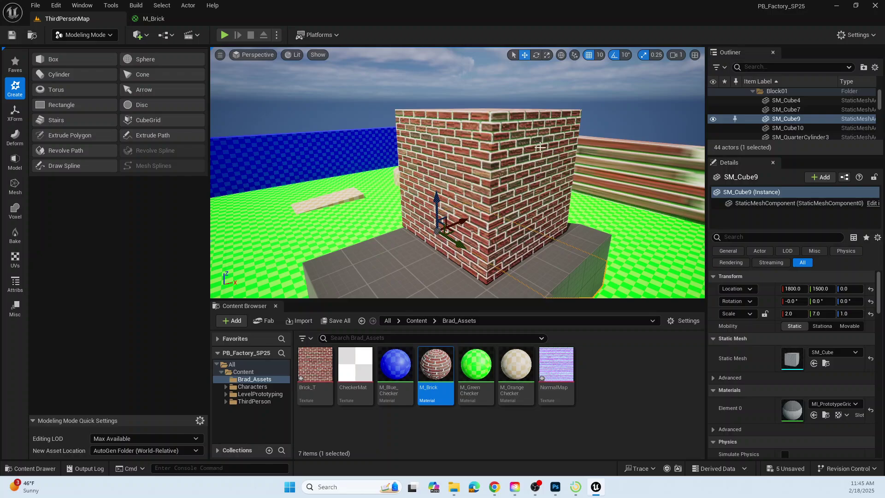
right_click_drag(461, 249, 480, 267)
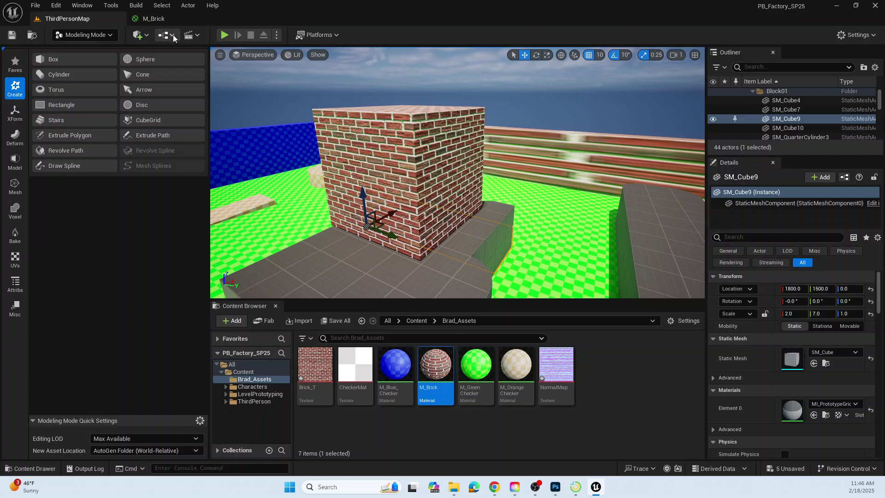
- Add a Constant node to the M_Brick material, connect it to Roughness, and examine the gloss on the preview sphere
left_click(174, 20)
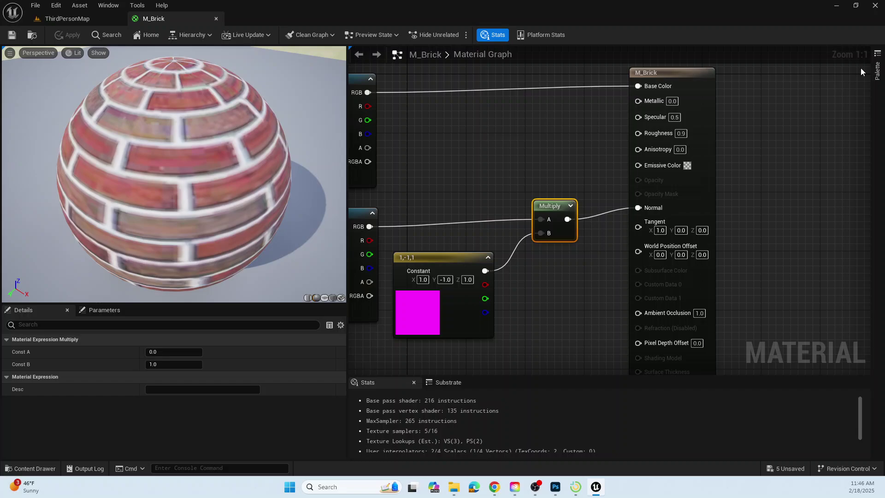
left_click(878, 71)
scroll(798, 214, "up", 15)
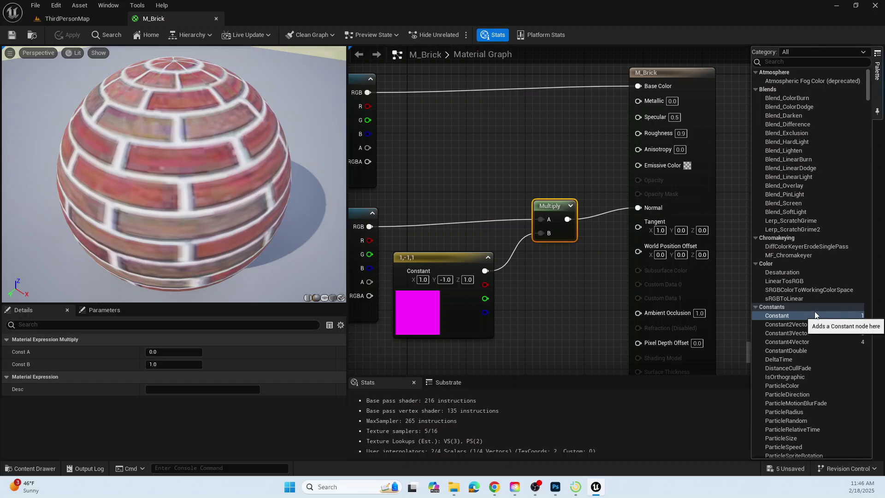
left_click(529, 130)
left_click_drag(558, 136, 638, 134)
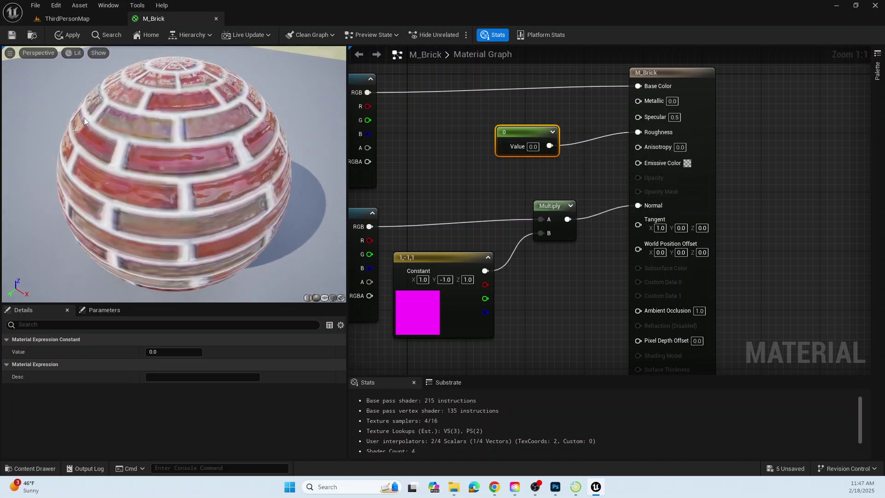
left_click_drag(162, 183, 149, 129)
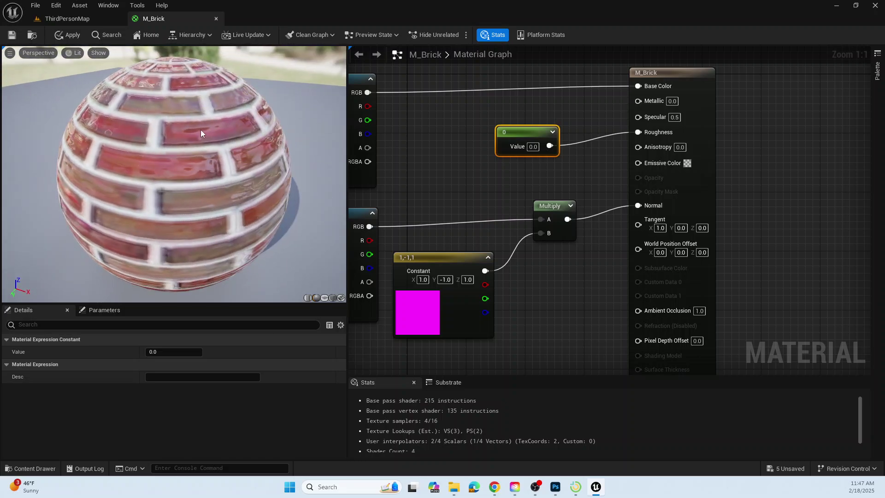
- Set the Roughness Constant node to 1, check the finish on the preview sphere, and save M_Brick
left_click(534, 146)
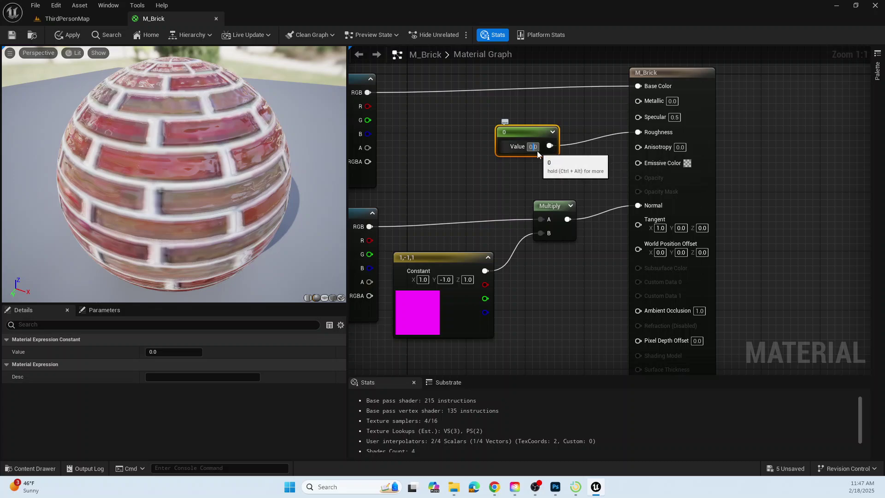
left_click_drag(539, 147, 516, 146)
type("1")
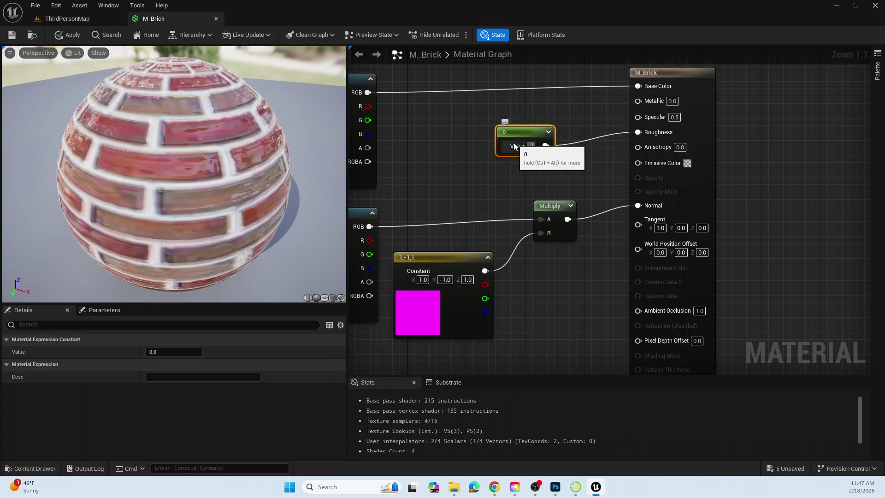
key("Return")
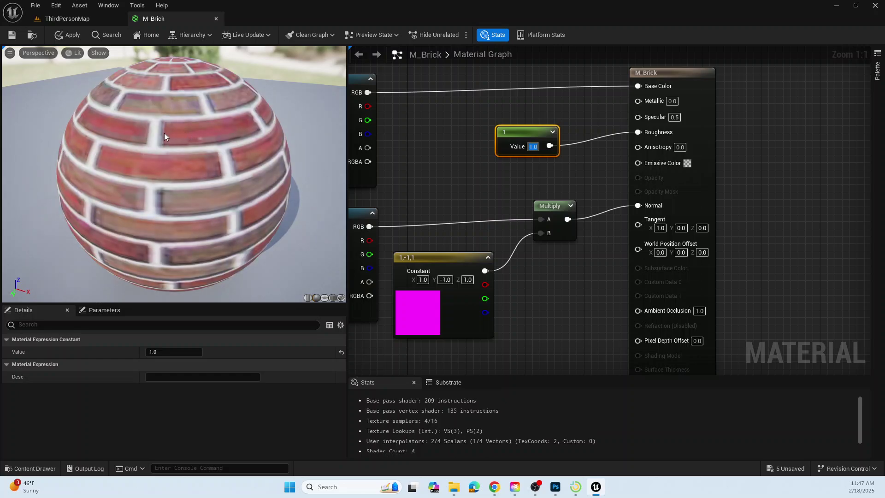
left_click_drag(165, 133, 170, 166)
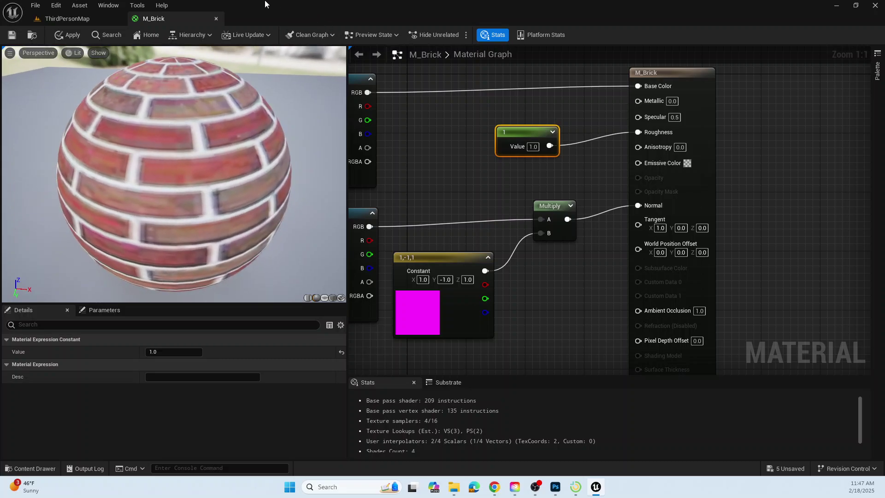
left_click(13, 36)
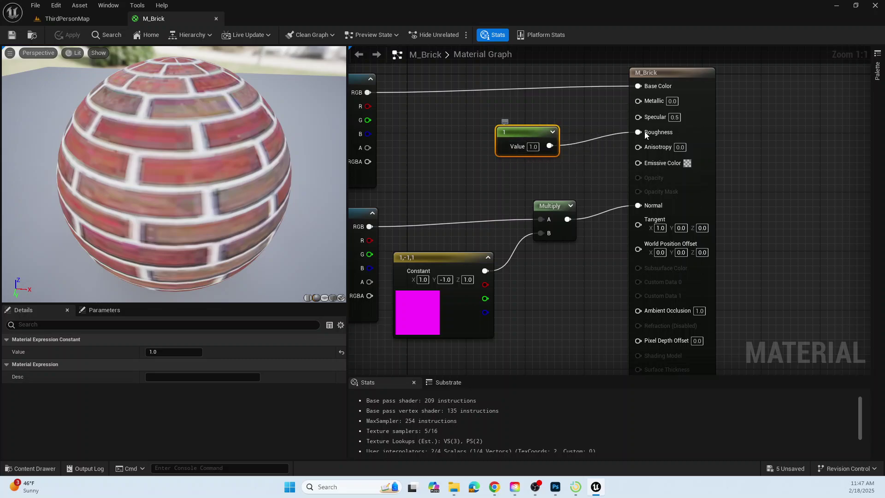
- Return to the ThirdPersonMap level and examine the brick box's faces with the updated material
left_click(65, 18)
key("w")
right_click_drag(381, 189, 420, 223)
key("s")
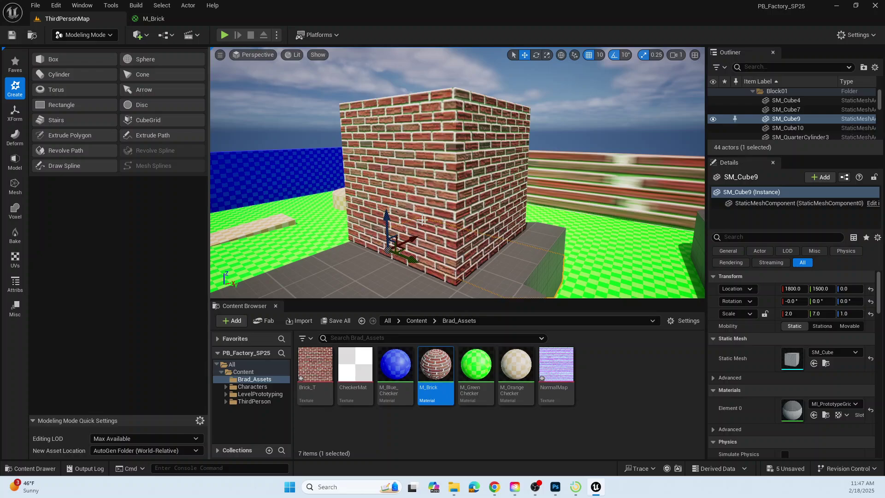
- Switch to the Epic Games Launcher and open the Fab marketplace website from its Fab page
left_click(836, 6)
left_click_drag(693, 49, 561, 22)
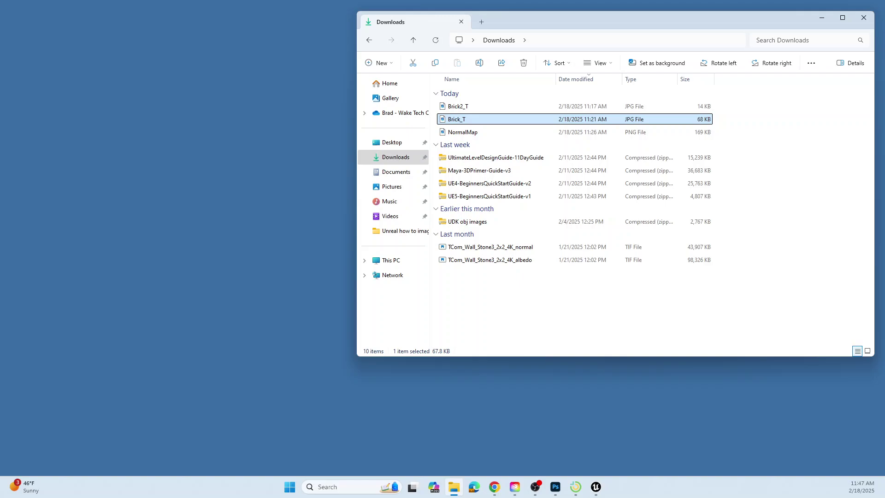
left_click_drag(511, 23, 422, 228)
double_click(508, 110)
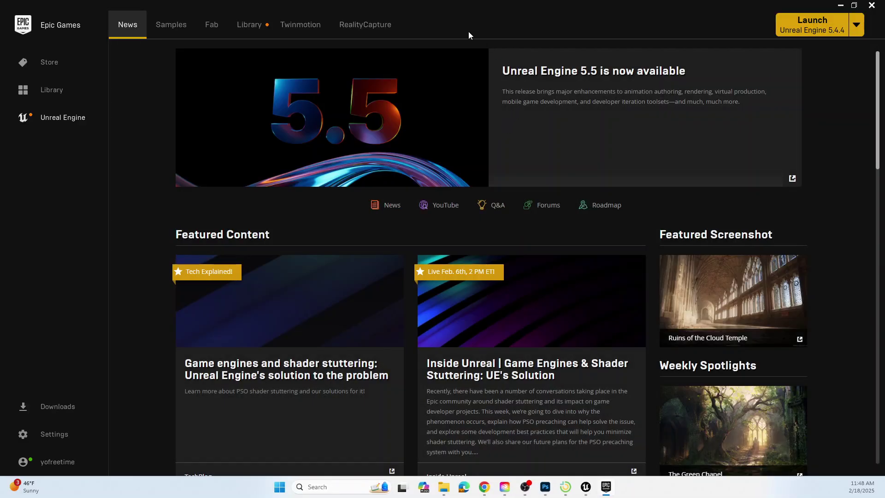
left_click(212, 28)
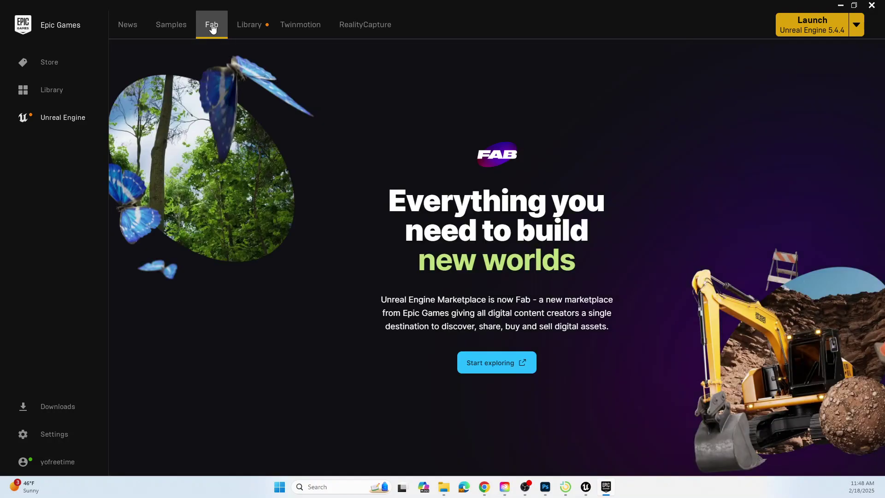
left_click(489, 365)
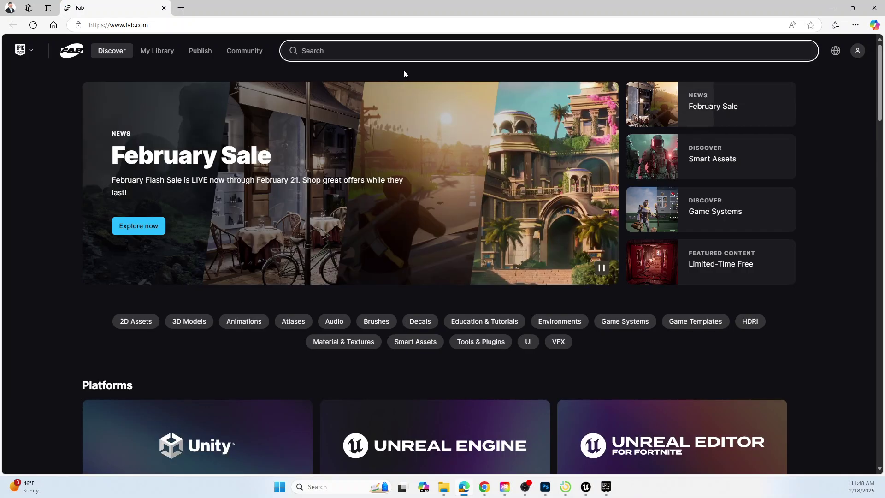
- Search the Fab marketplace for "factory"
left_click(340, 50)
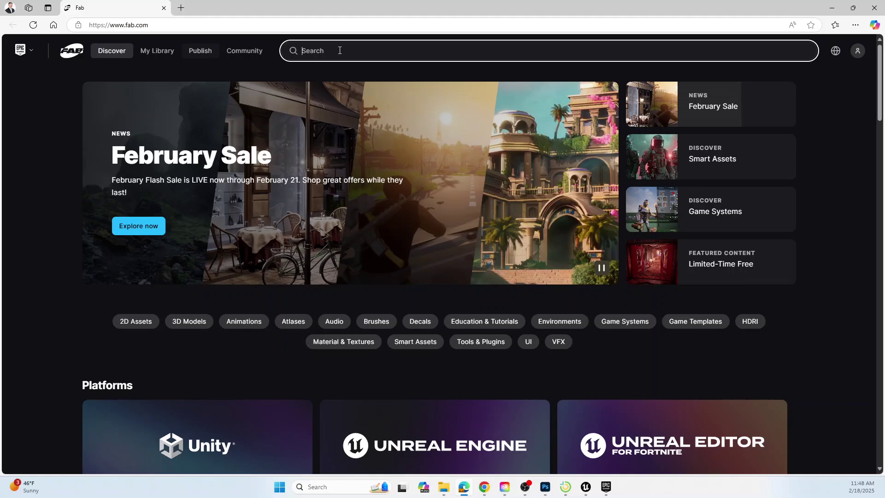
type("factyo")
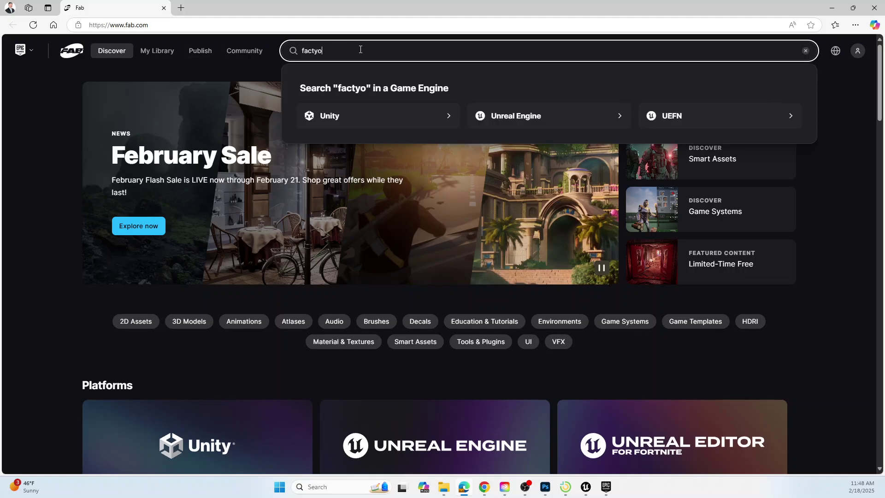
type("ry")
key("BackSpace")
key("BackSpace")
key("BackSpace")
key("BackSpace")
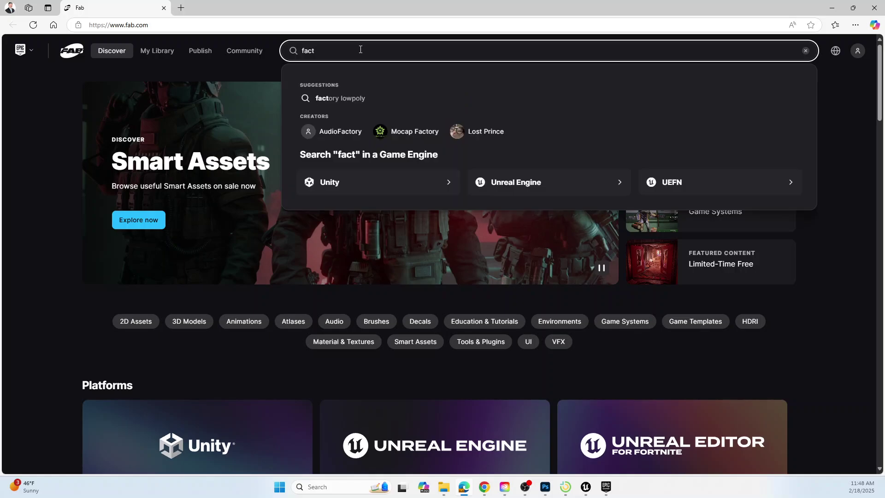
type("ory")
key("Return")
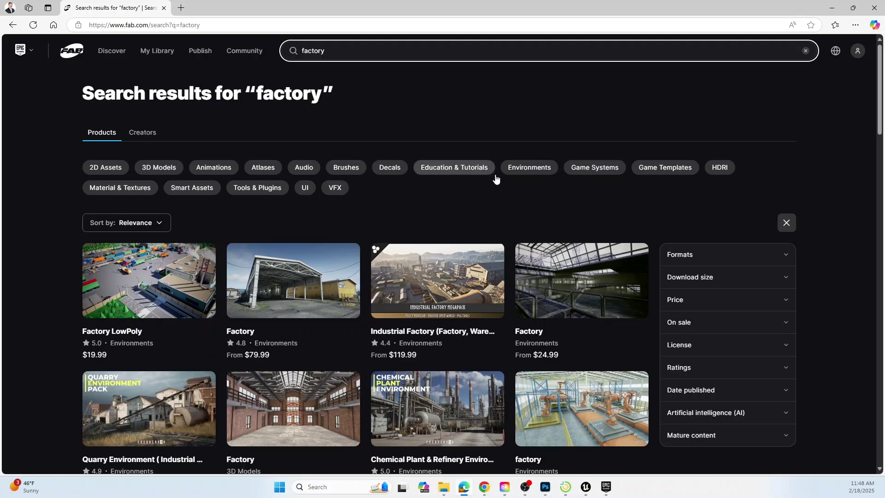
- Filter the factory search results to free products only and look over the first listings
left_click(690, 300)
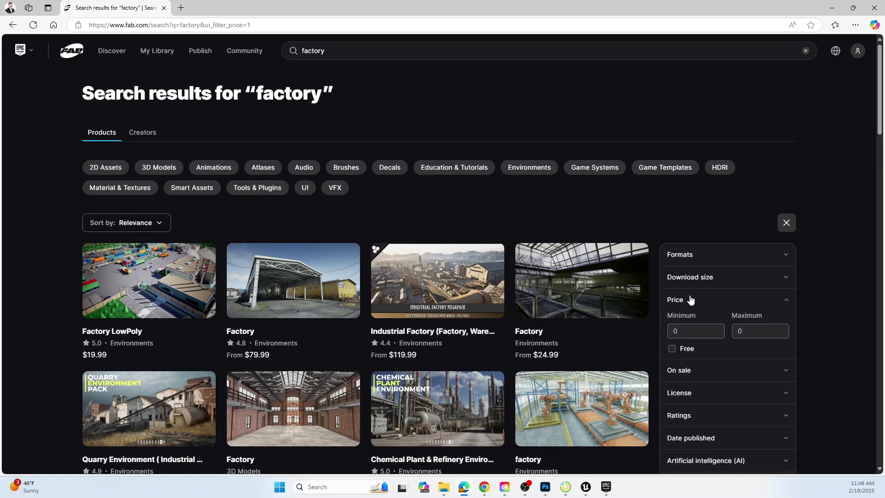
left_click(672, 350)
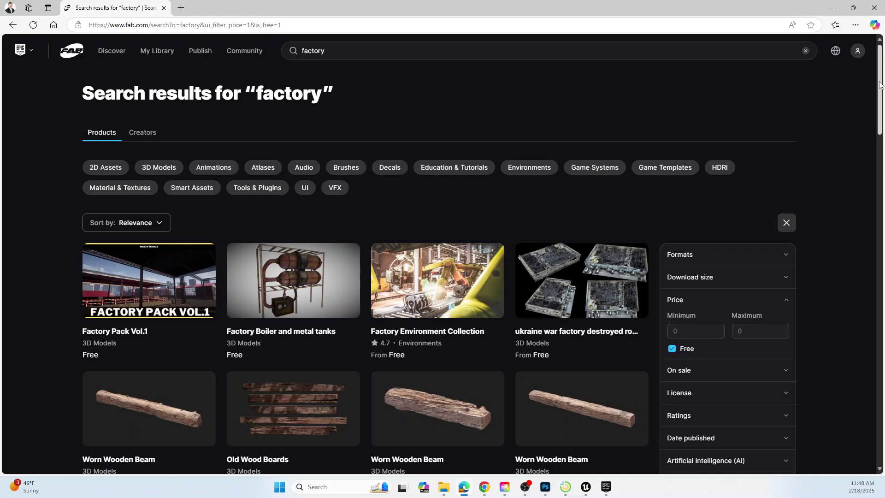
left_click_drag(881, 85, 883, 95)
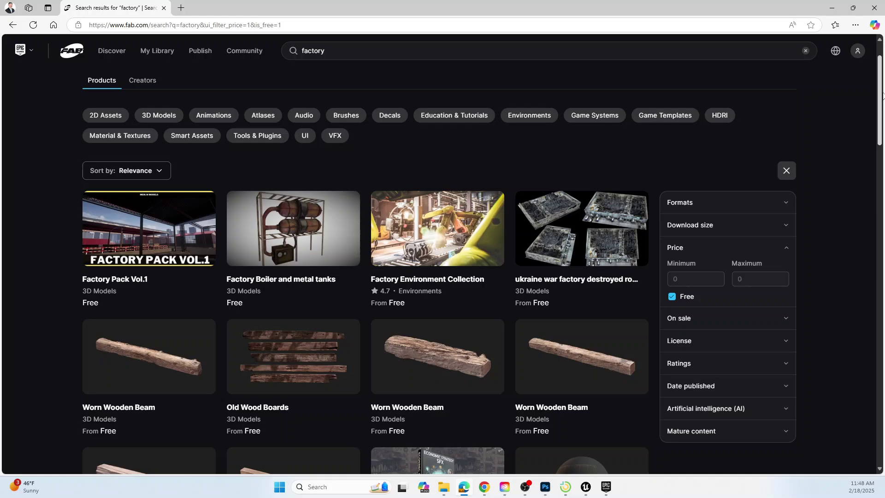
left_click_drag(883, 95, 882, 111)
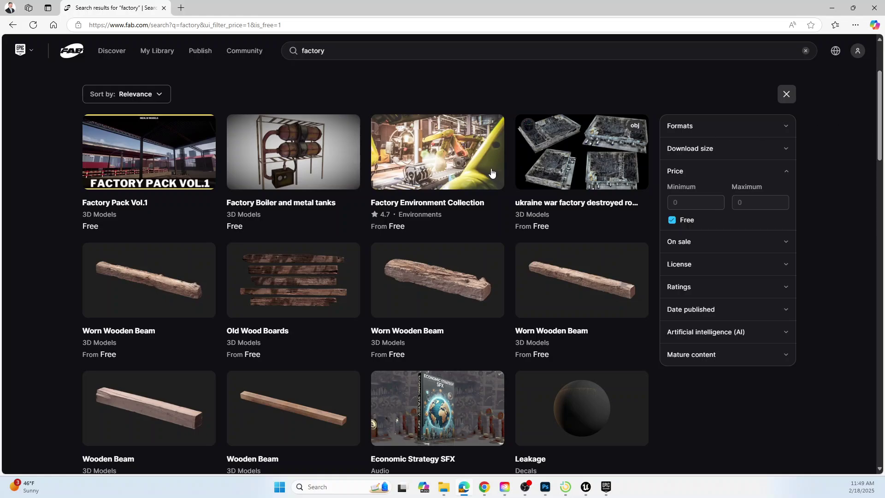
- Open the Factory Environment Collection listing and look through its gallery images
left_click(442, 156)
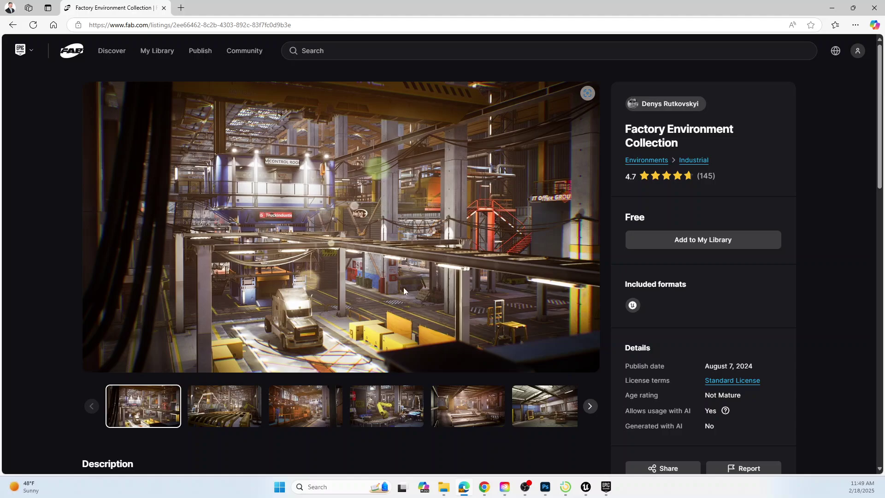
left_click(231, 405)
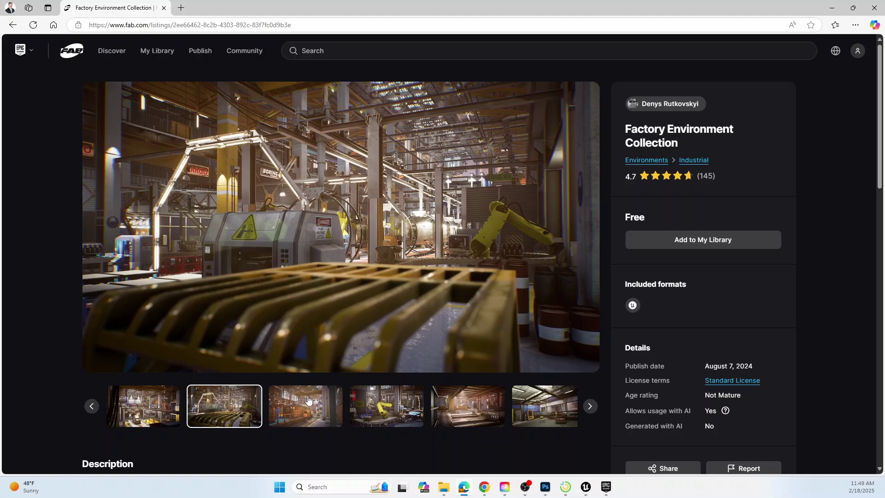
left_click(307, 400)
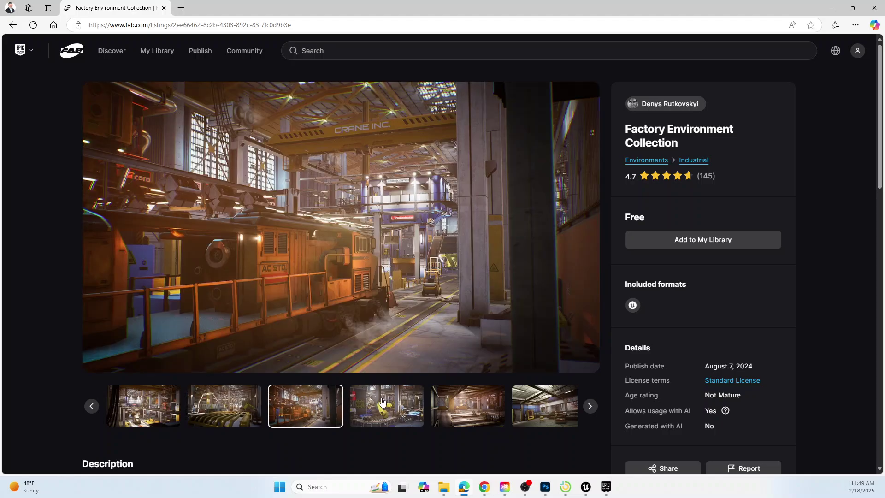
left_click(353, 401)
left_click(457, 406)
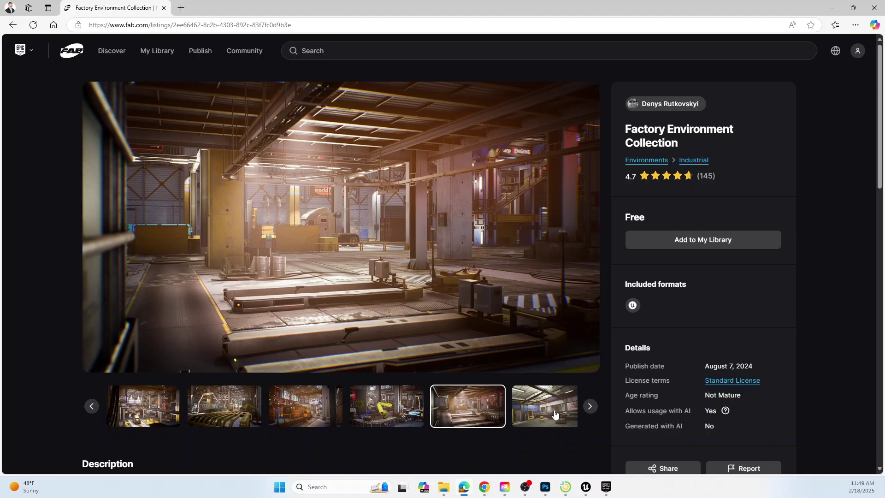
left_click(553, 410)
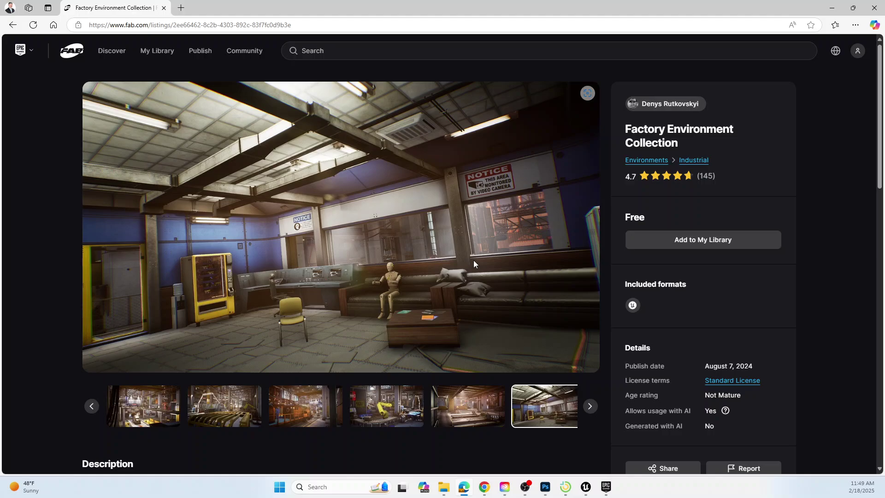
left_click(589, 406)
left_click(589, 406)
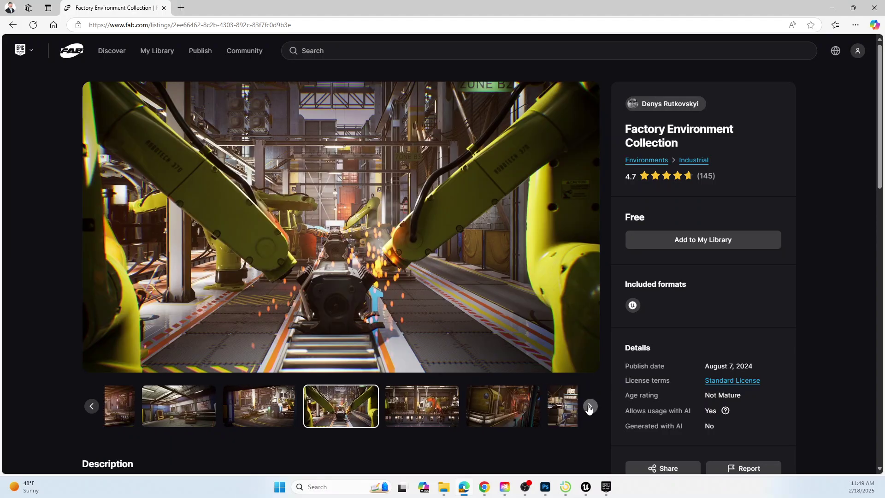
left_click(422, 406)
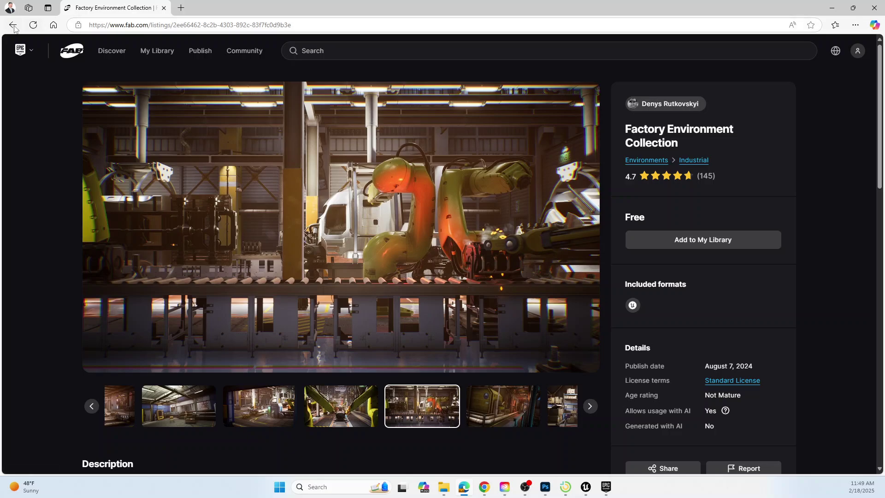
- Return to the free factory results and browse further down through the 3D models and decals
left_click(13, 24)
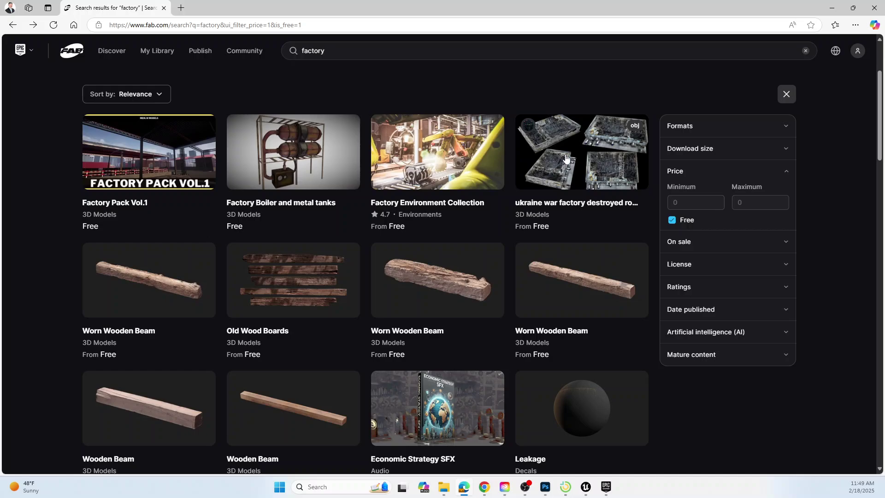
scroll(398, 189, "down", 3)
scroll(397, 182, "down", 1)
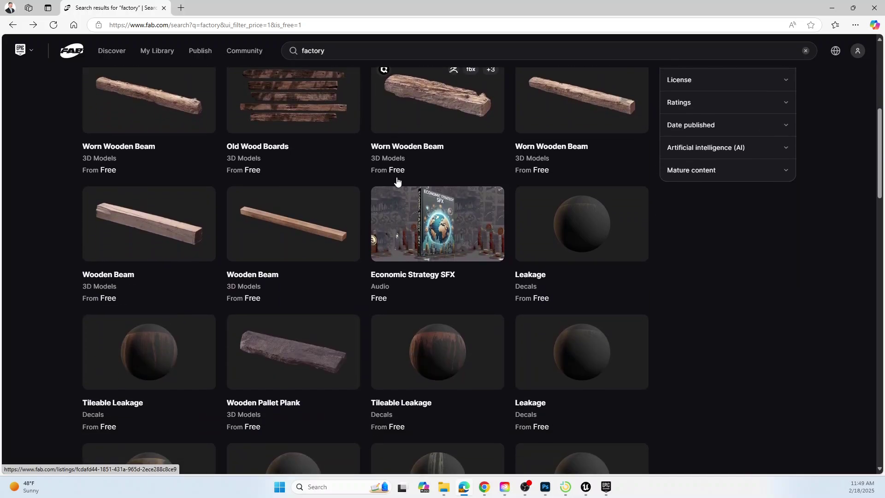
scroll(361, 173, "down", 1)
scroll(404, 190, "down", 5)
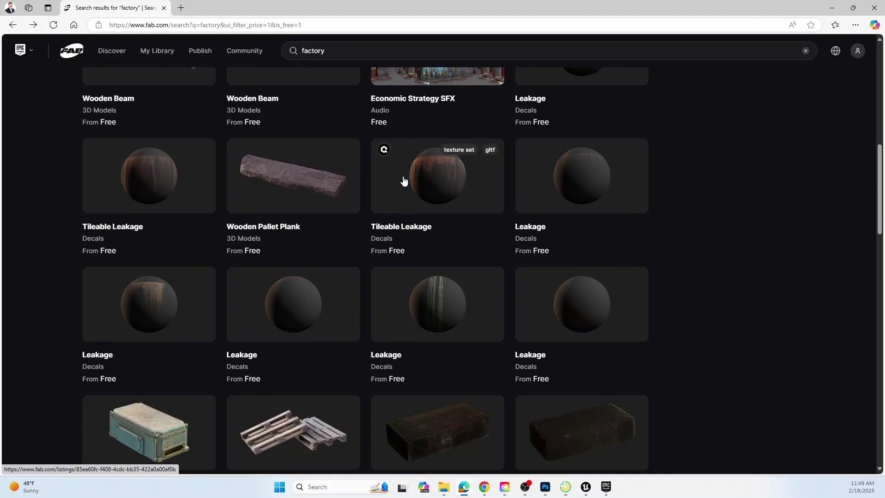
scroll(348, 223, "down", 3)
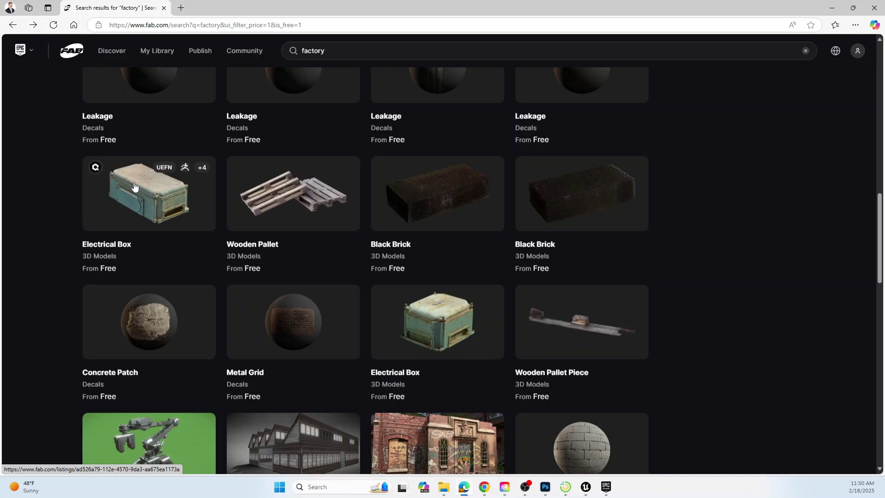
- Look through the remaining free factory results, return to the first listings and open the Factory Environment Collection page
scroll(336, 176, "down", 3)
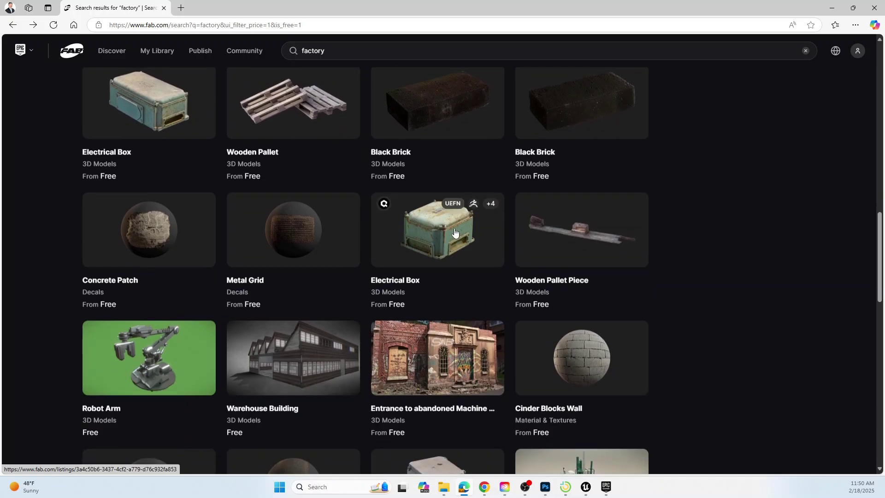
scroll(446, 222, "down", 2)
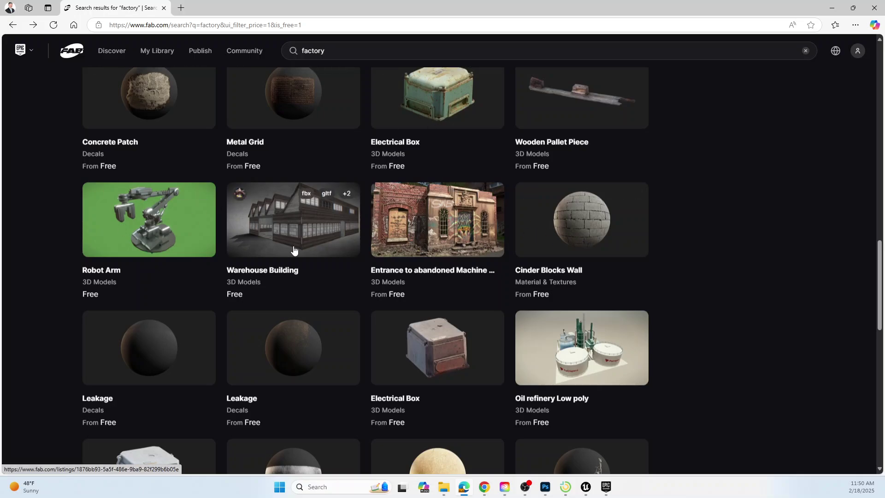
scroll(293, 249, "down", 4)
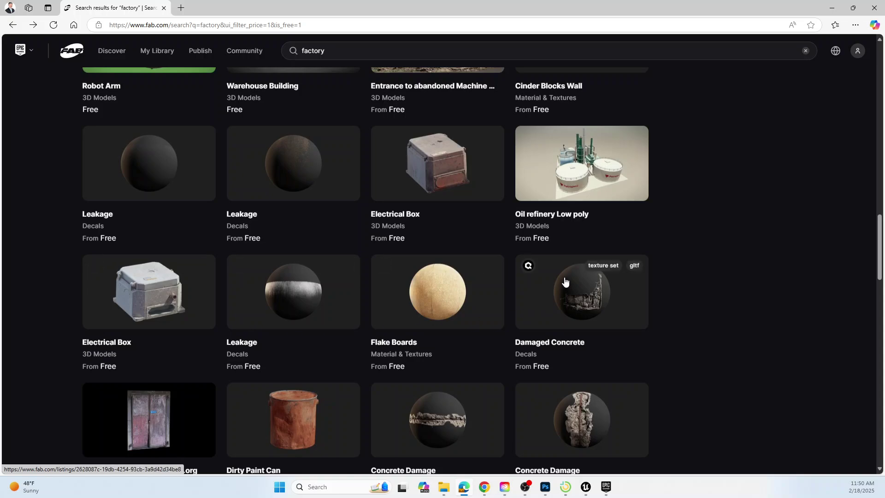
scroll(440, 223, "down", 5)
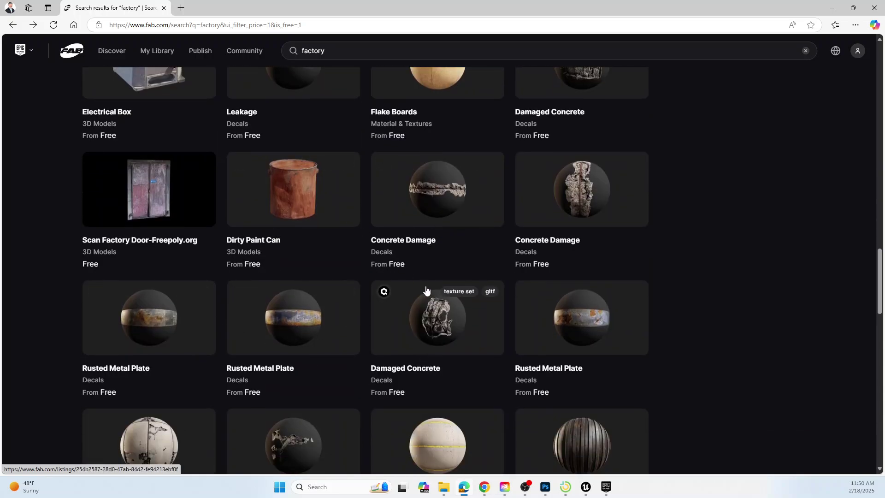
left_click_drag(882, 275, 860, 76)
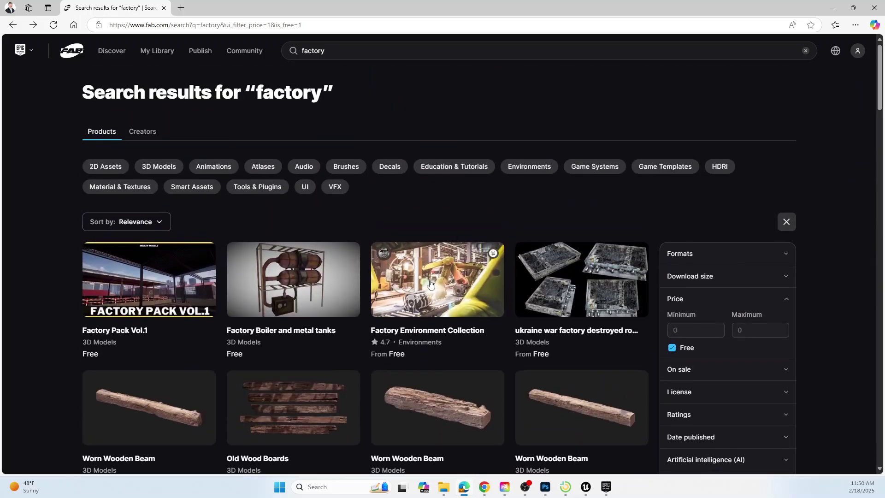
left_click(431, 285)
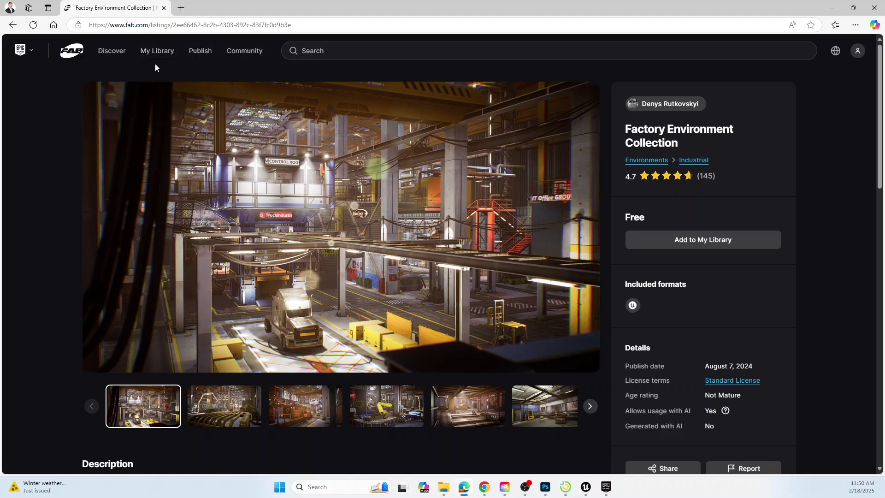
- Go to My Library on Fab, postponing the two-factor authentication setup and confirming the account's contact information
left_click(159, 52)
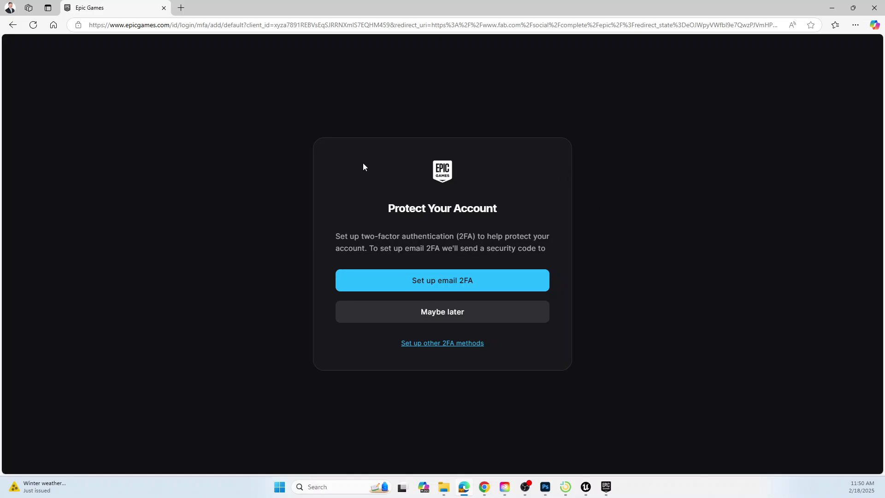
left_click(431, 311)
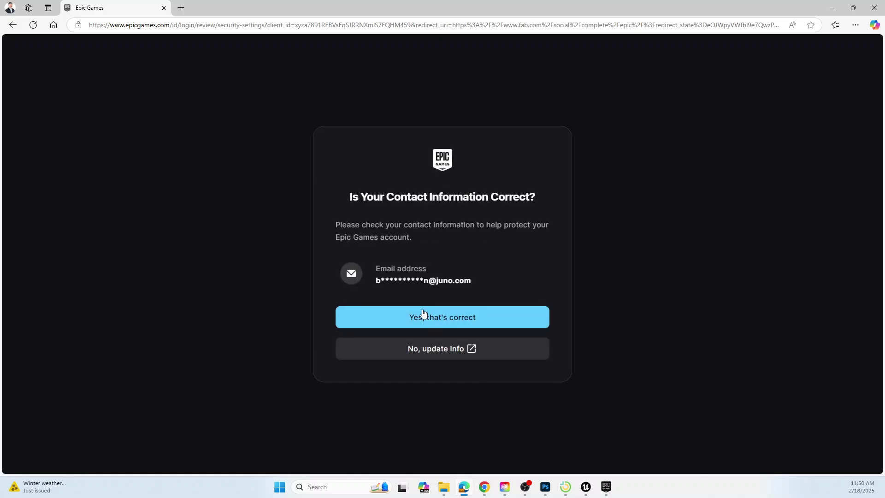
left_click(444, 317)
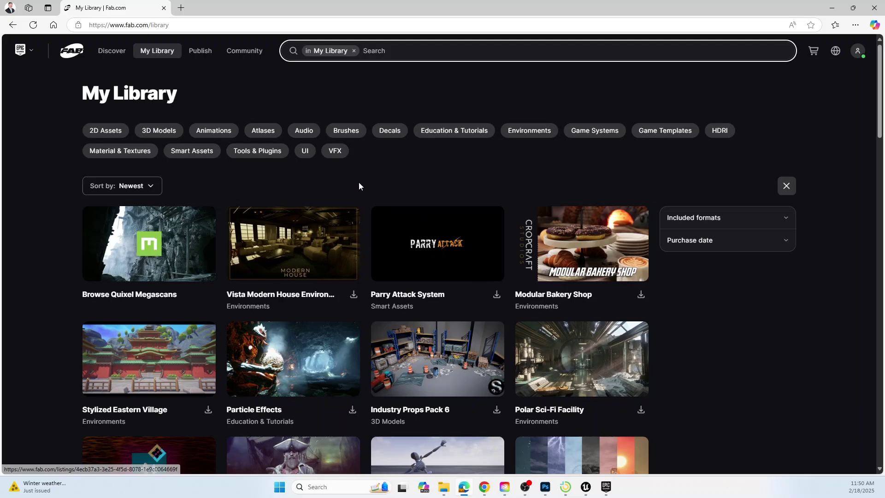
- Search My Library for "factory", leaving the sort order at Newest
left_click(133, 187)
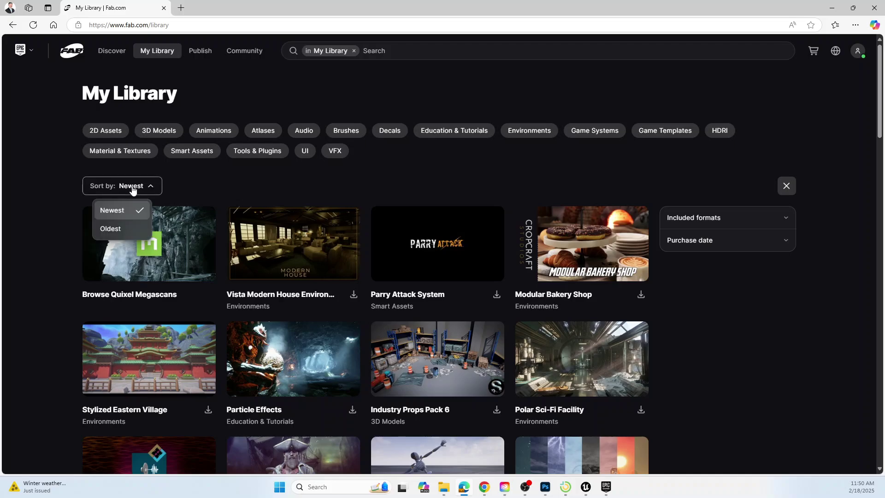
left_click(354, 174)
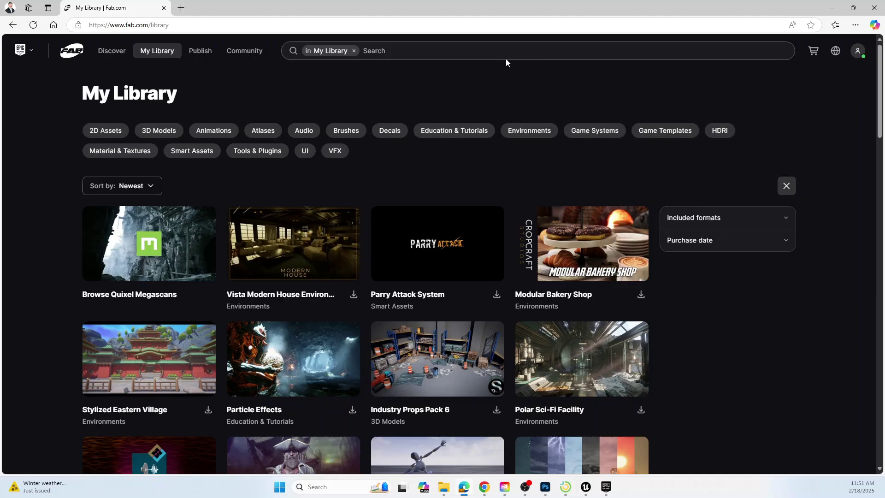
left_click(428, 49)
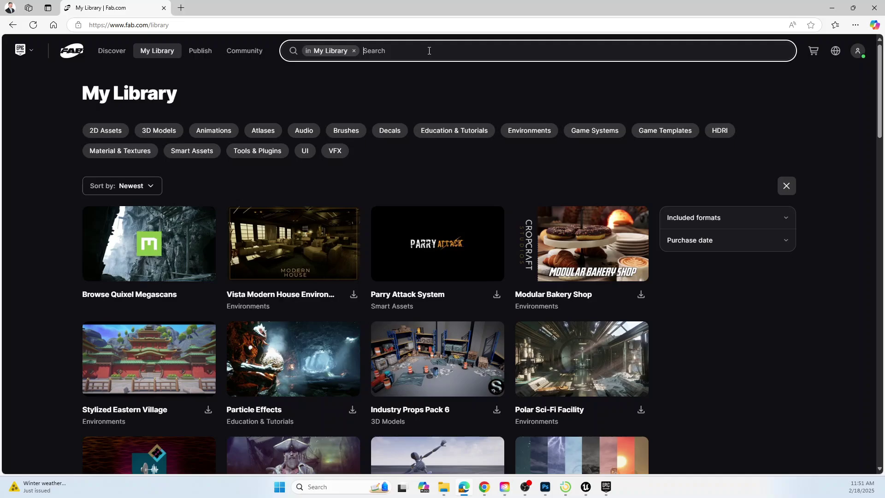
type("factory")
key("Return")
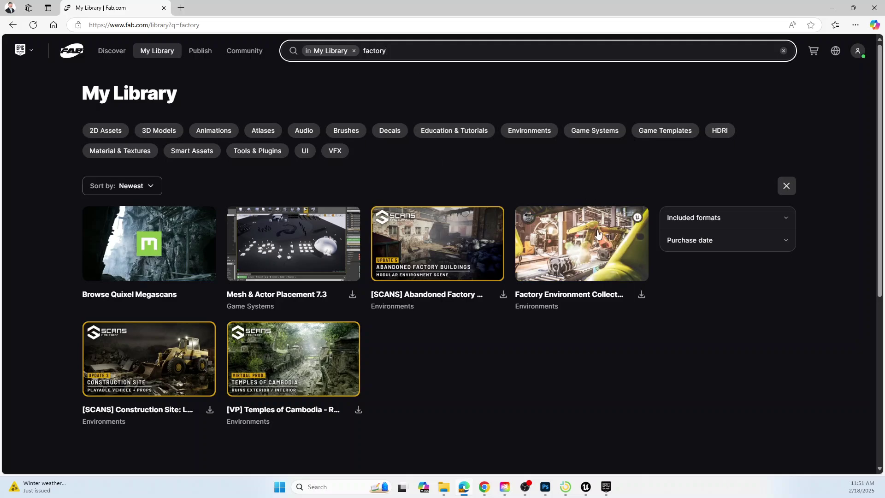
- Show the Factory Environment Collection's download details and skim its Standard License agreement
left_click(642, 294)
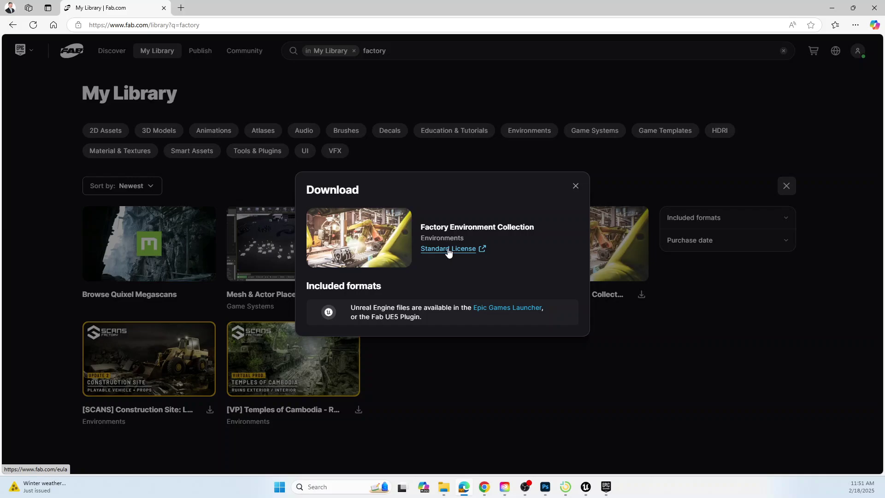
left_click(449, 250)
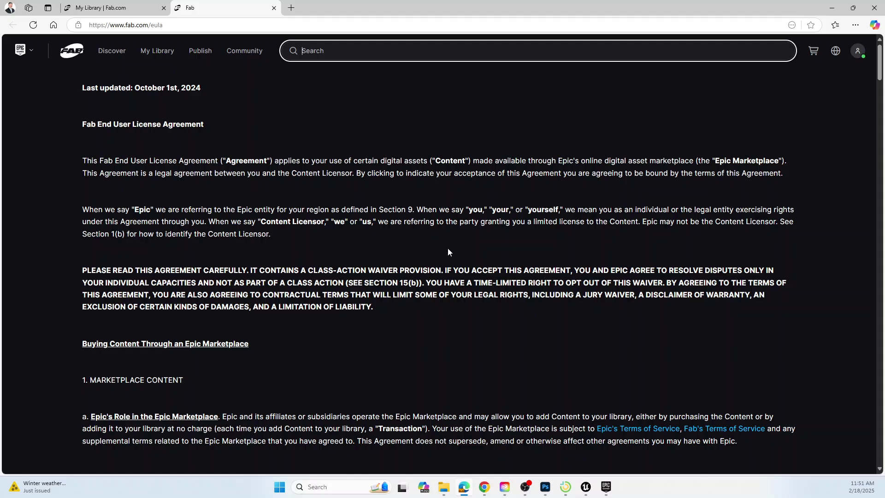
scroll(447, 248, "down", 10)
scroll(446, 252, "up", 7)
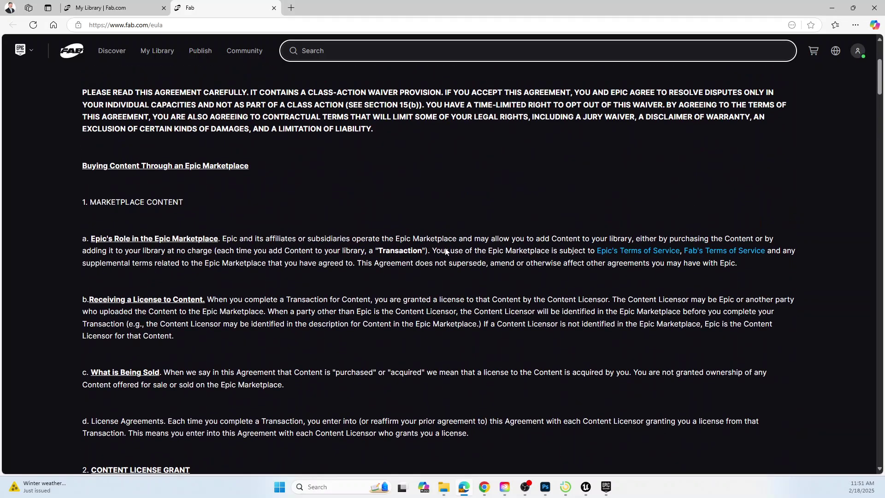
scroll(445, 251, "up", 3)
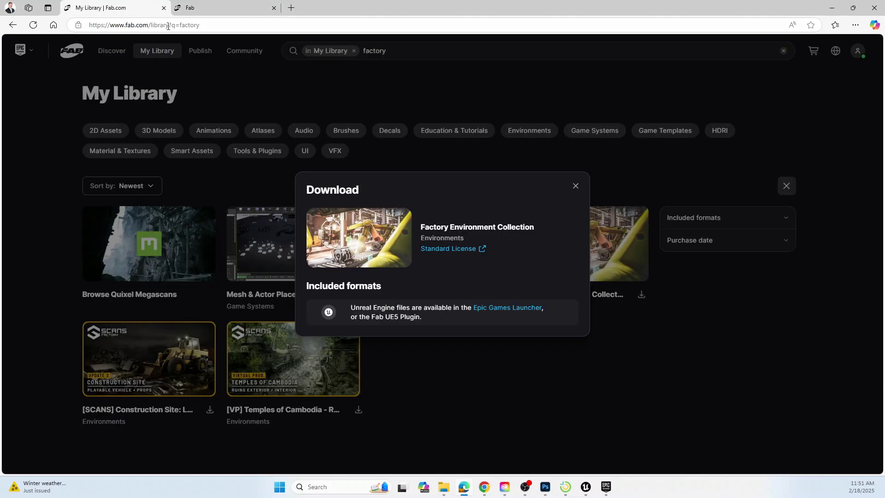
- Return to the collection's download details and switch to the Epic Games Launcher through its link, allowing the site to open it
left_click(133, 8)
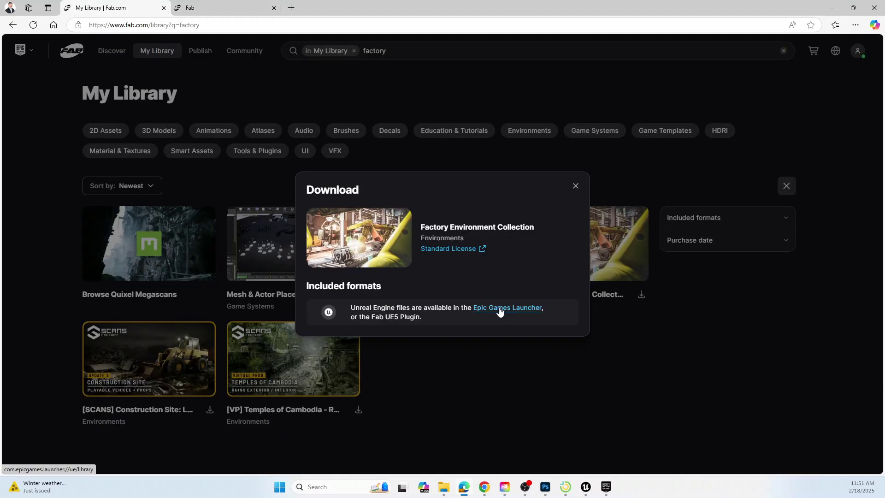
left_click(500, 312)
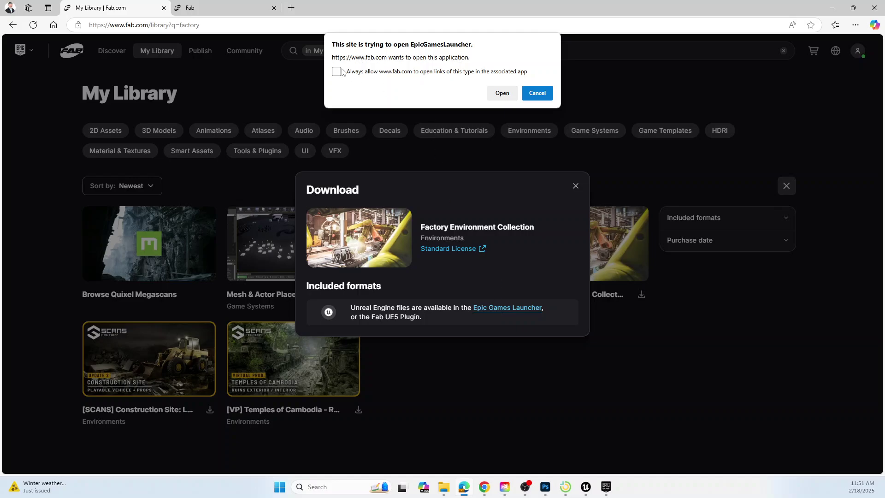
left_click(503, 94)
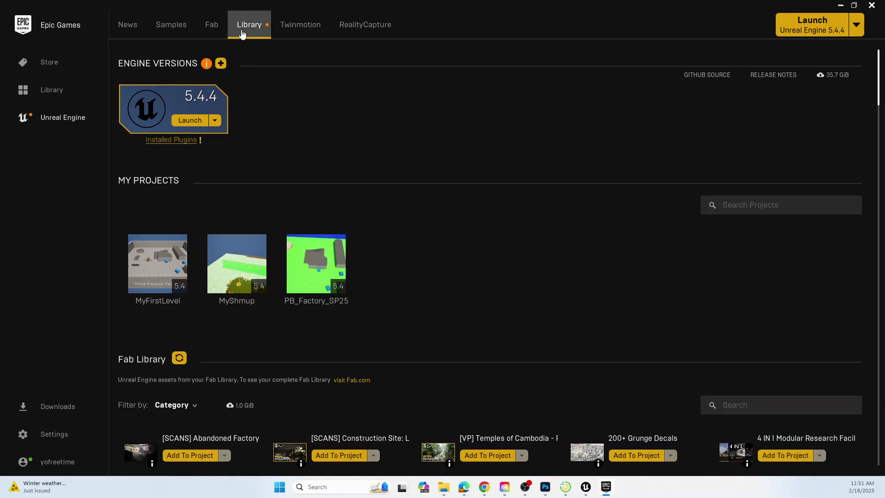
- Create a project named FactoryEnvironmentCollect for engine version 5.4 from the Factory Environment Collection in the Fab Library
scroll(574, 355, "down", 1)
scroll(575, 353, "down", 5)
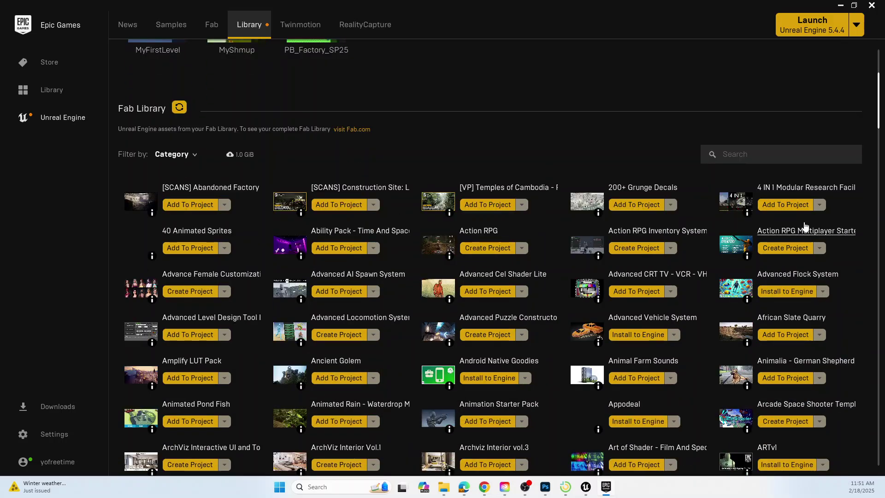
left_click_drag(879, 88, 879, 183)
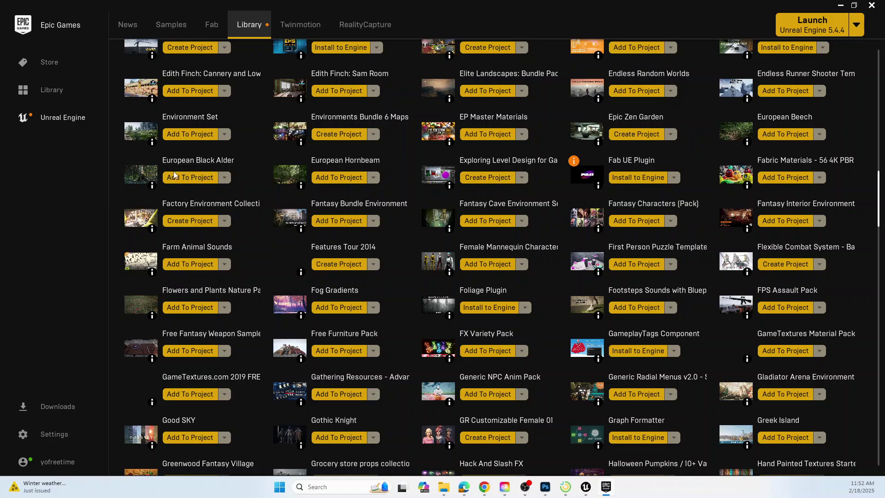
left_click(196, 222)
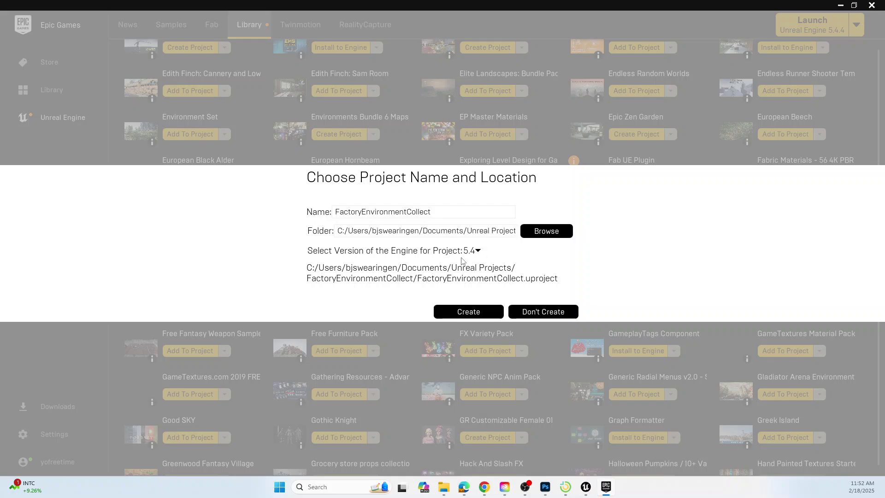
left_click(467, 313)
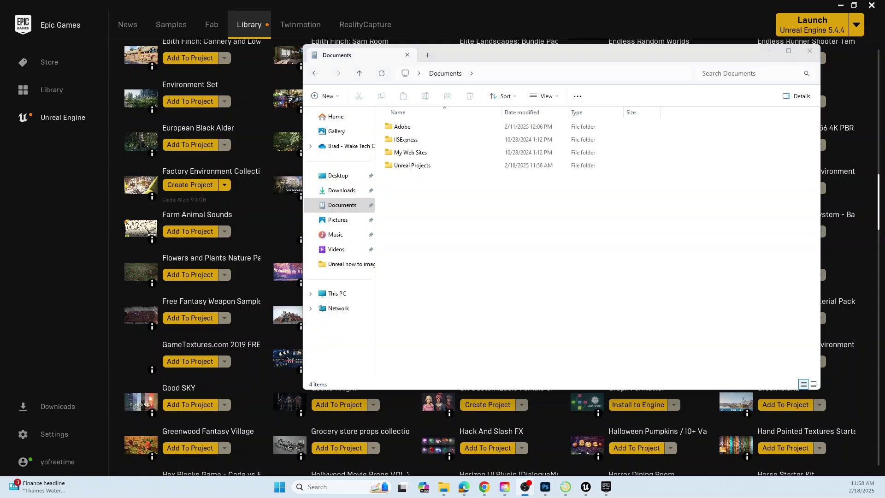
- In File Explorer, open the FactoryEnvironmentCollect Unreal project from its folder under Documents > Unreal Projects
left_click_drag(481, 52, 497, 291)
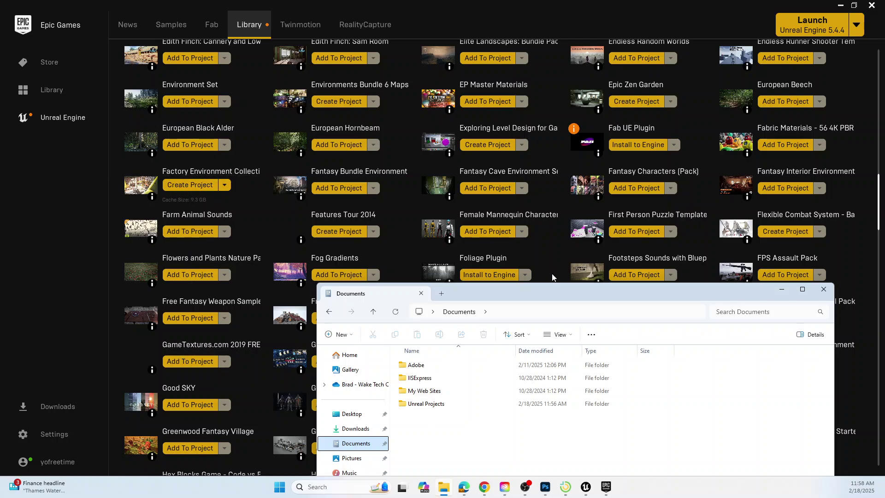
left_click_drag(554, 294, 479, 43)
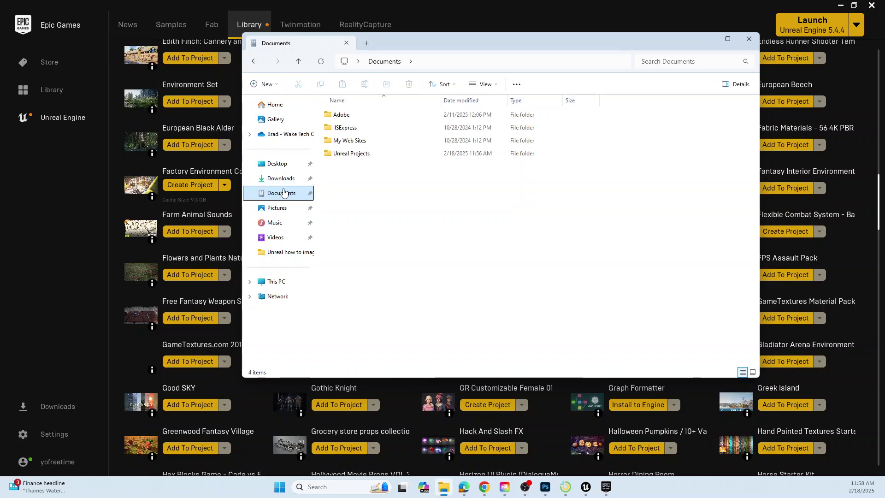
double_click(352, 154)
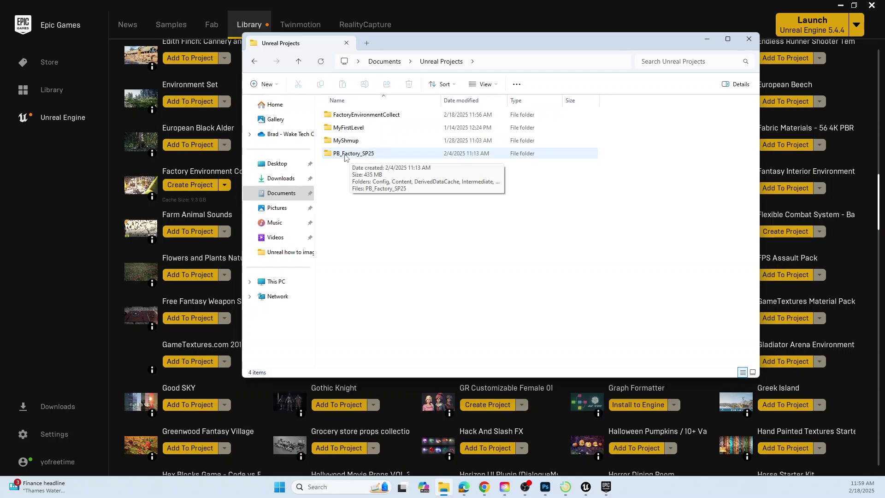
double_click(368, 117)
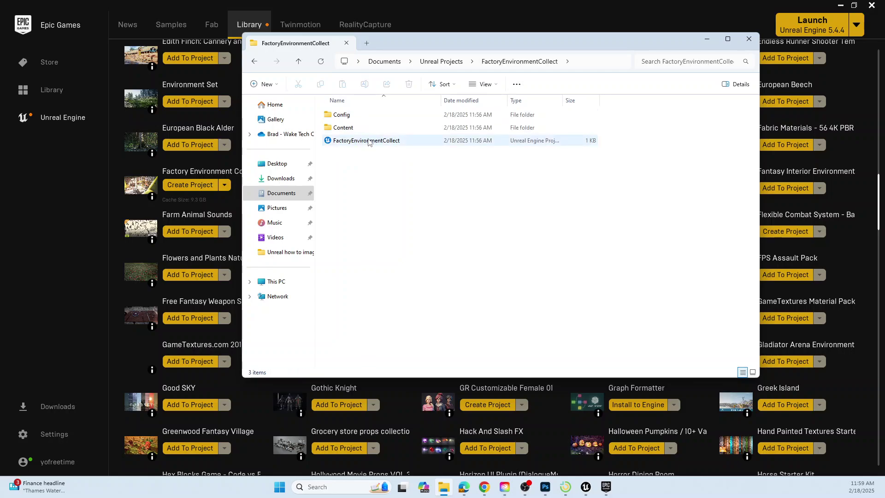
double_click(369, 140)
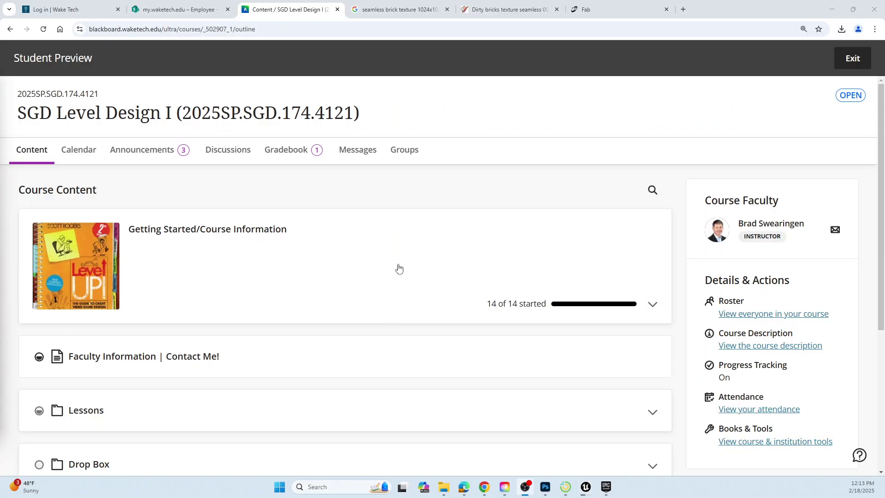
- In the Blackboard course's lessons, open the "Adding Materials and Meshes" assignment under Week 06: Feb 18-24
scroll(371, 271, "down", 4)
left_click(302, 227)
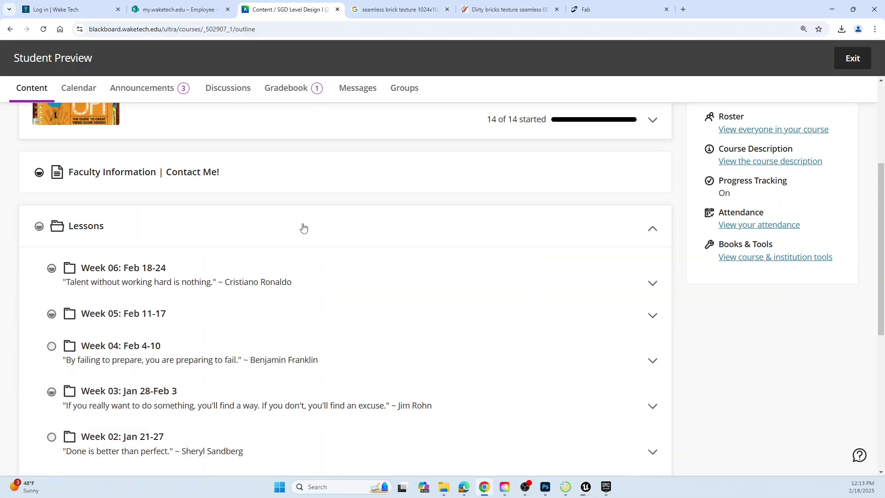
left_click(173, 275)
scroll(302, 186, "down", 4)
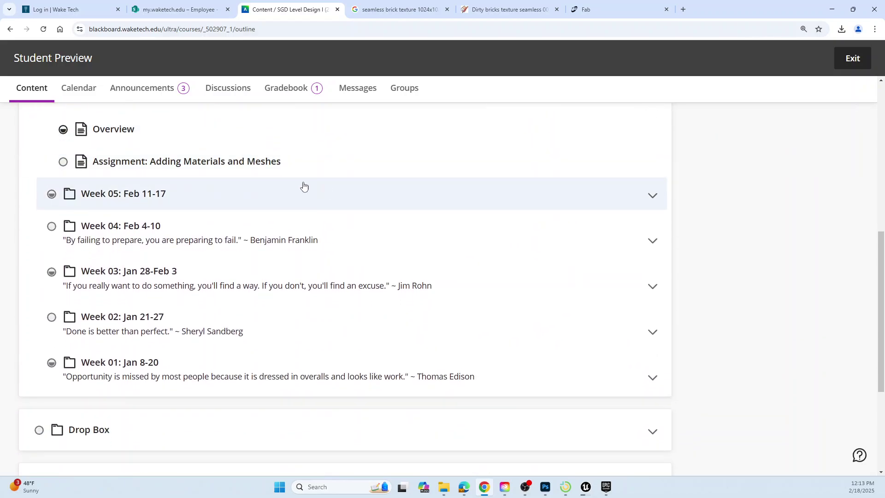
left_click(201, 162)
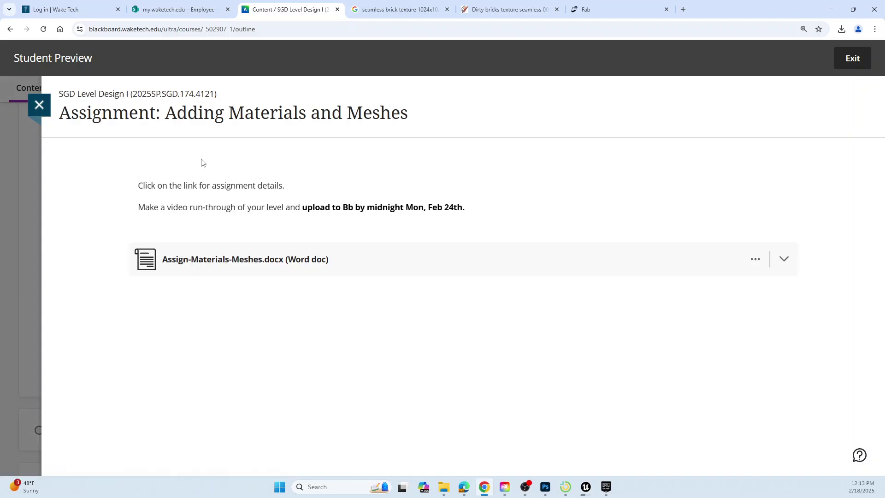
- Preview Assign-Materials-Meshes.docx and enlarge the page to read the assignment instructions
left_click(252, 261)
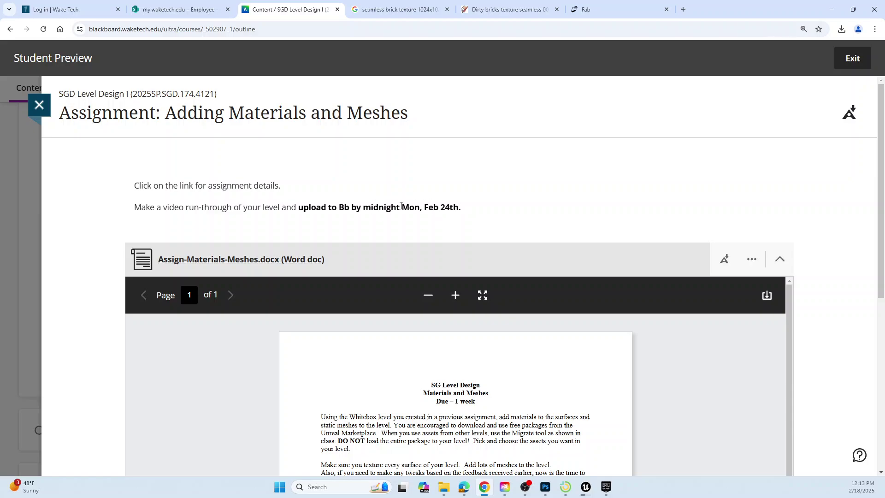
scroll(823, 268, "down", 4)
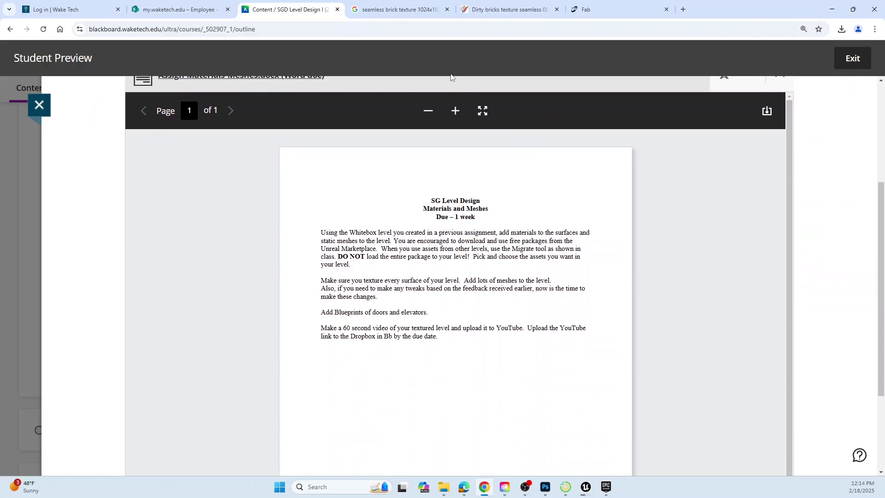
left_click(456, 111)
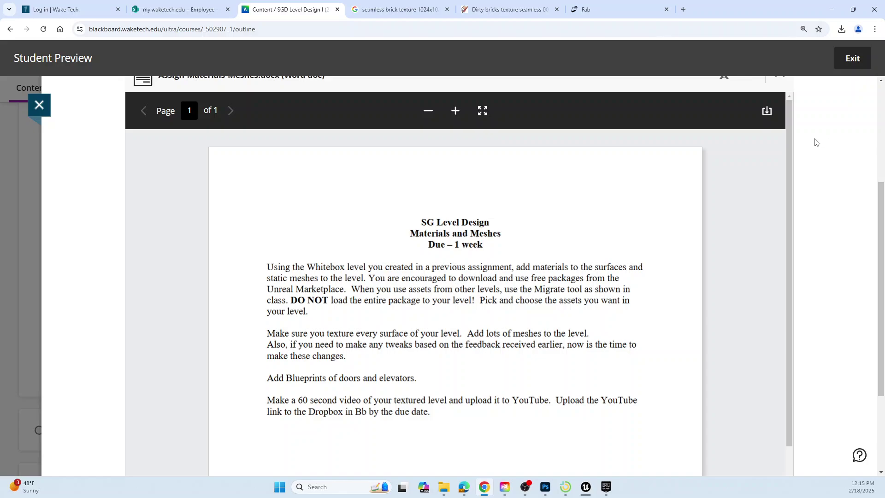
- Close the seamless brick texture search tab and the Dirty bricks texture tab in the browser
key("alt+Tab")
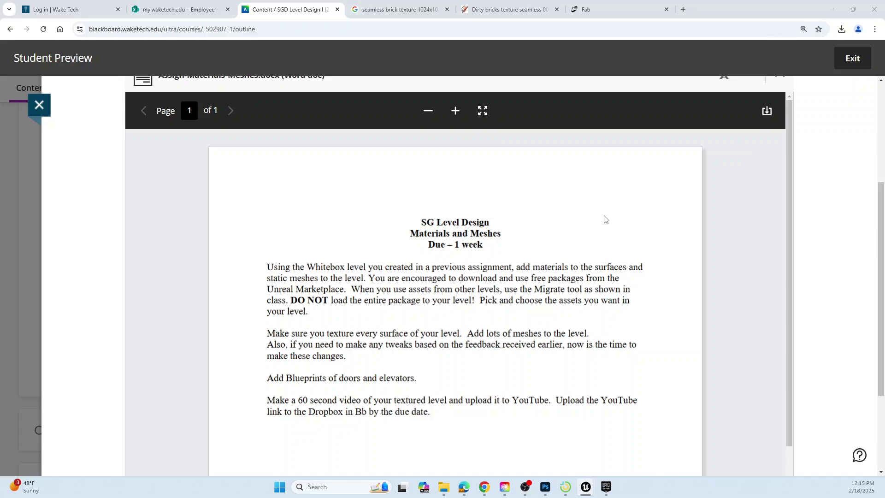
left_click(448, 11)
left_click(448, 10)
left_click(447, 9)
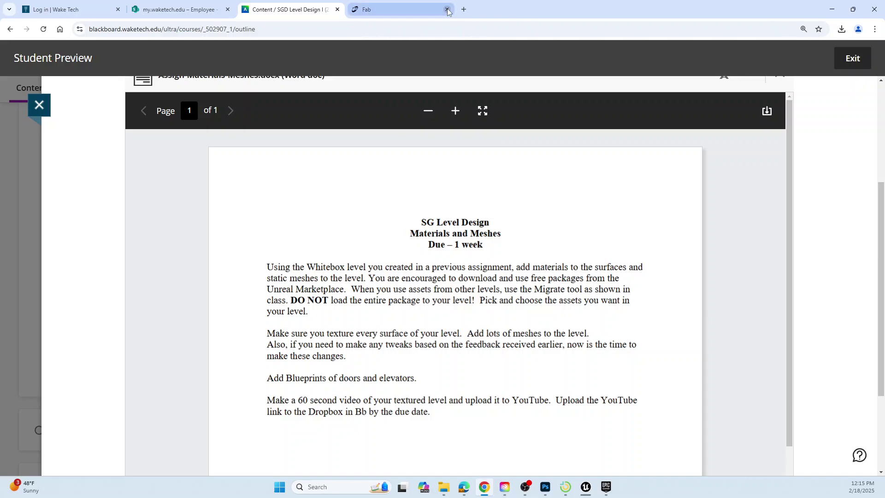
- Look through the platforms, featured sale content and recent releases on Fab's home page, and return to the assignment instructions
left_click(433, 11)
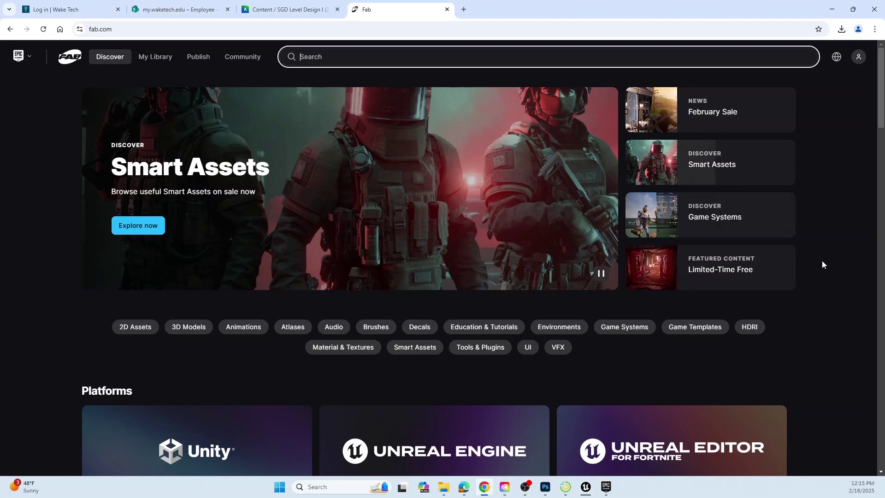
scroll(811, 258, "down", 5)
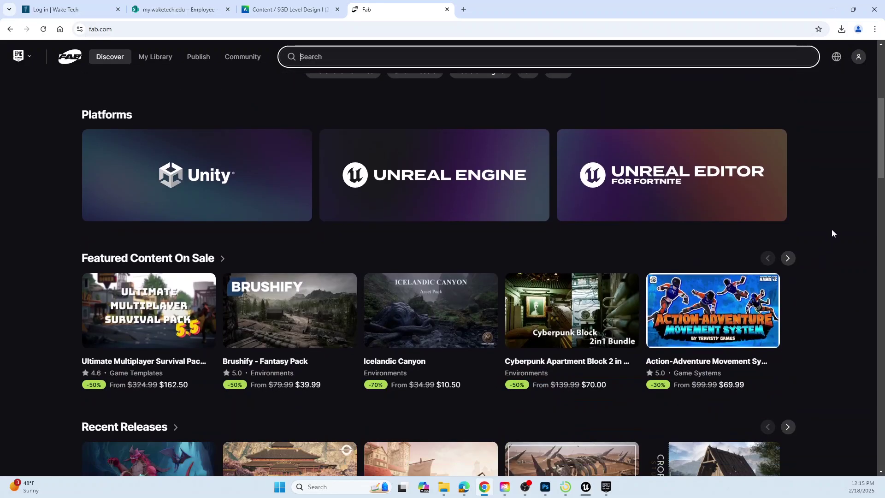
scroll(831, 232, "down", 4)
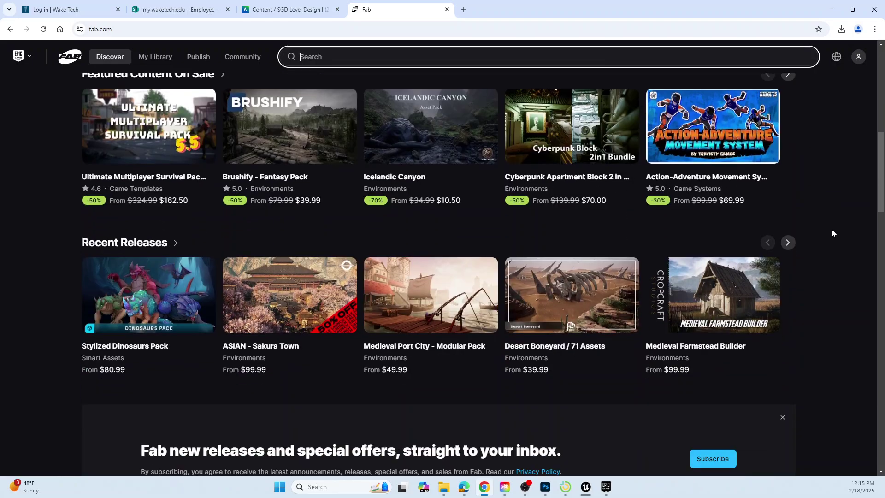
scroll(831, 228, "up", 10)
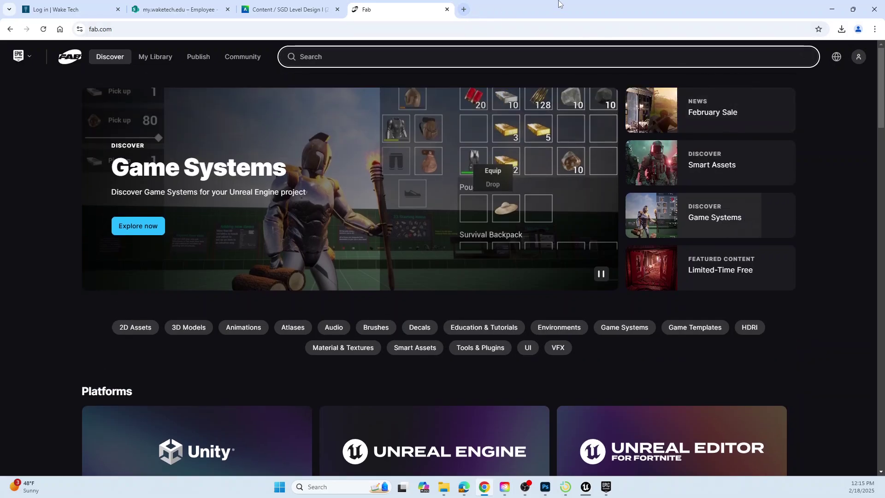
left_click(285, 6)
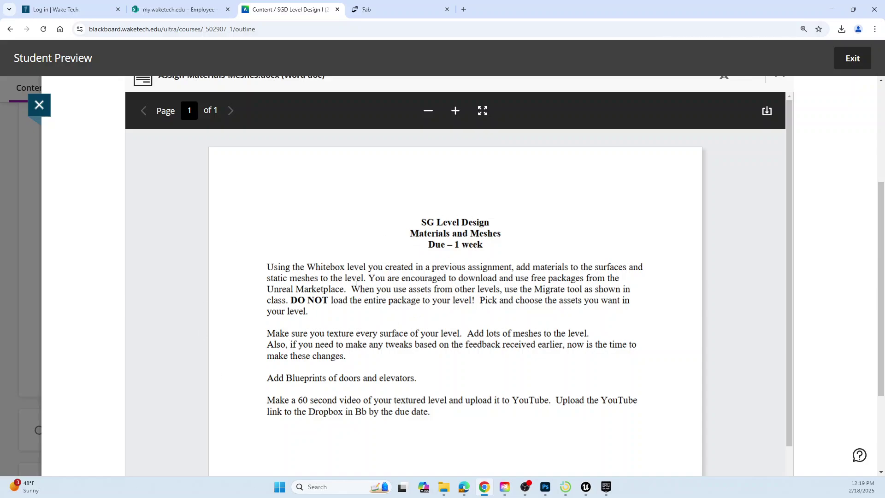
- Switch to the FactoryEnvironmentCollect project in Unreal Editor, maximize it and select the office chair beside the blue workbench in the Demonstration level
left_click(832, 9)
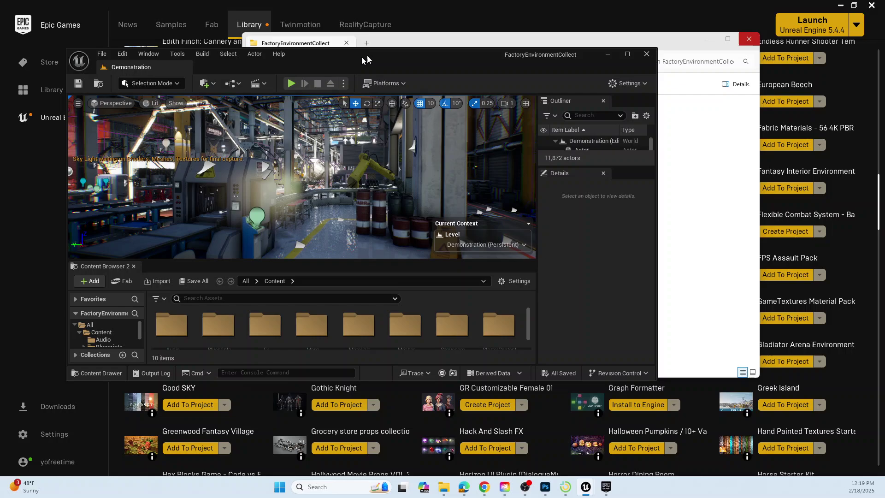
left_click_drag(355, 40, 446, 4)
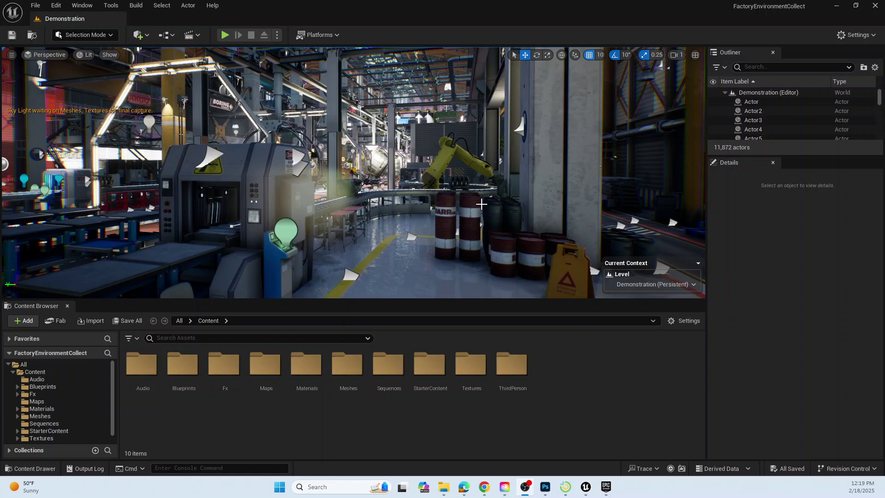
right_click_drag(399, 186, 326, 190)
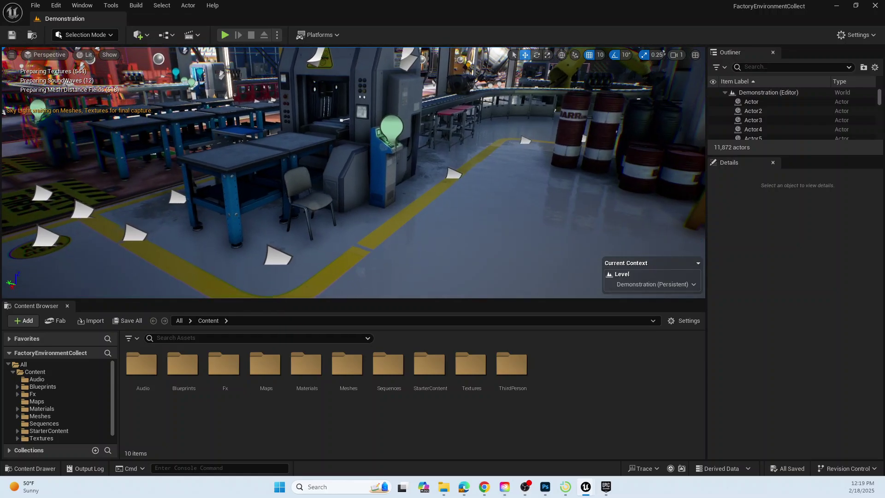
left_click(322, 199)
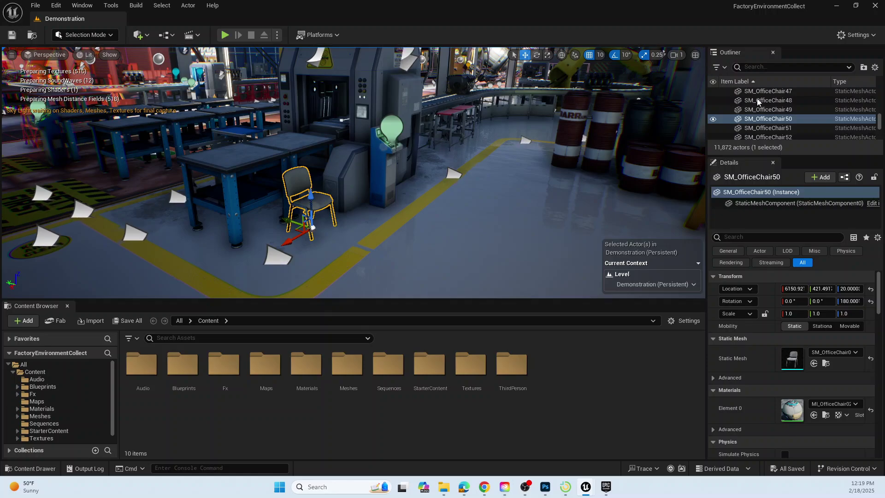
- Enlarge the Outliner and look through the actors listed around the selected office chair
left_click_drag(769, 156, 769, 331)
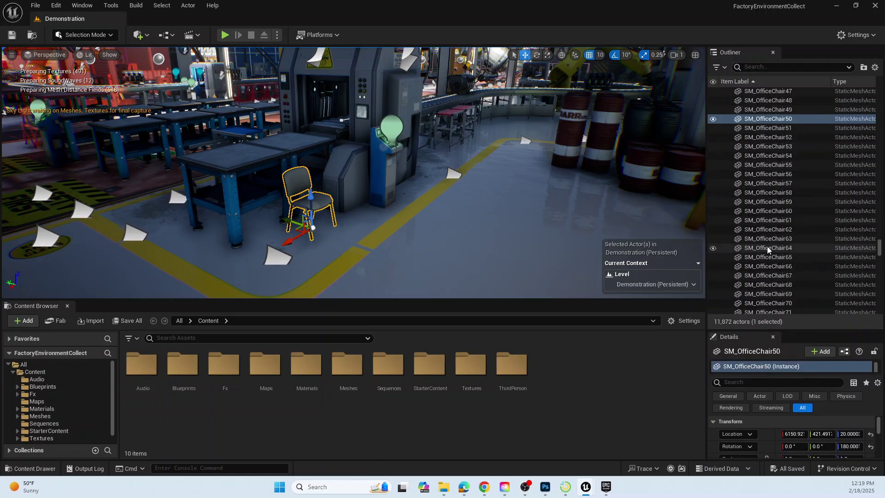
scroll(767, 249, "down", 4)
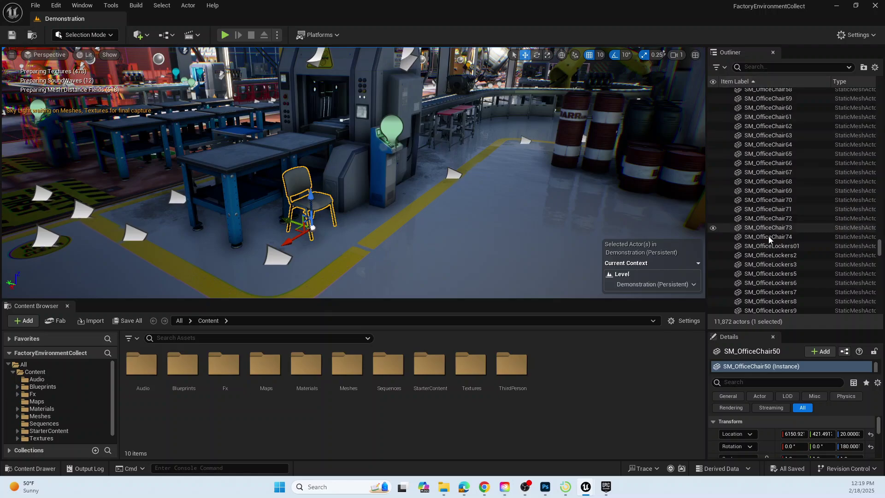
scroll(770, 235, "up", 4)
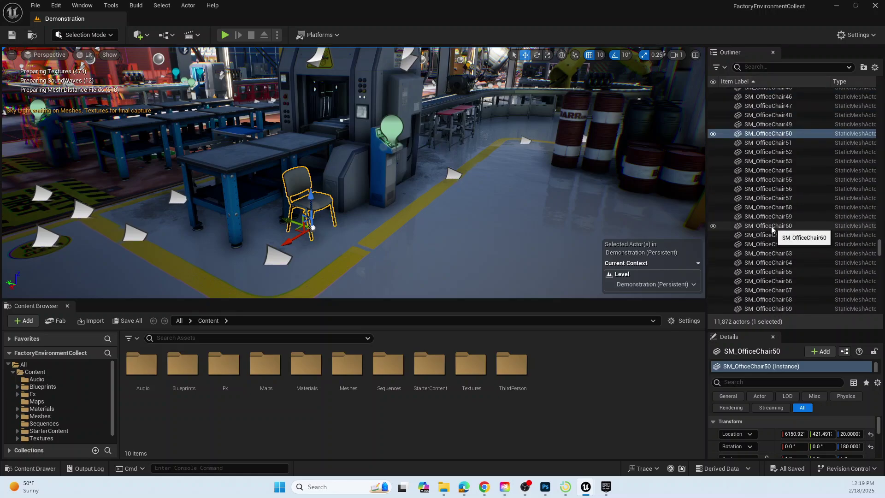
scroll(772, 229, "up", 3)
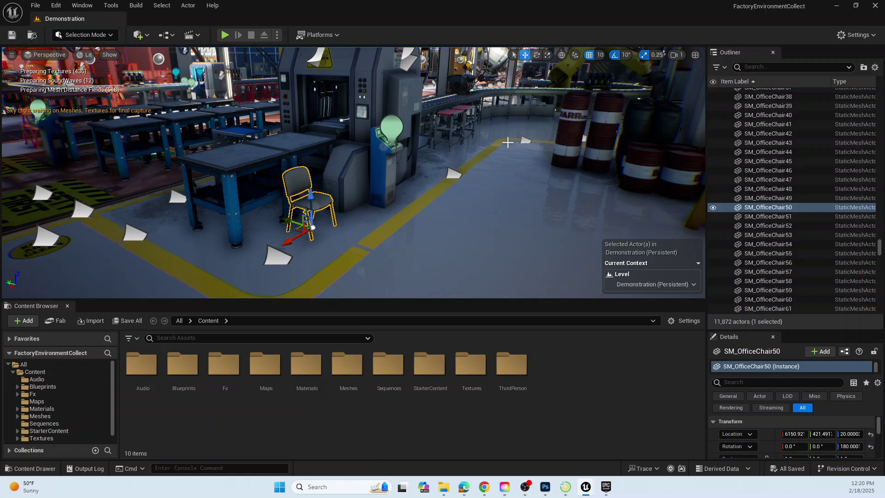
- Locate the selected chair's mesh asset in the Content Browser and enlarge the browser to show more of the Meshes folder
right_click(293, 177)
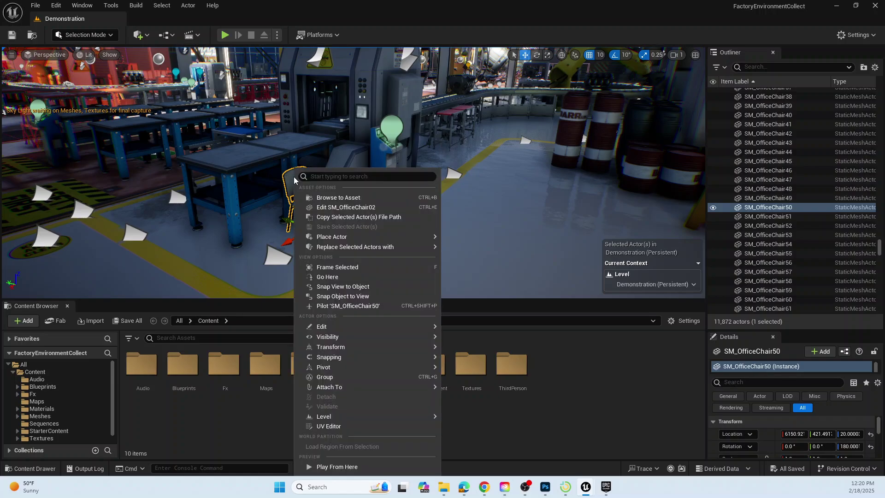
left_click(351, 198)
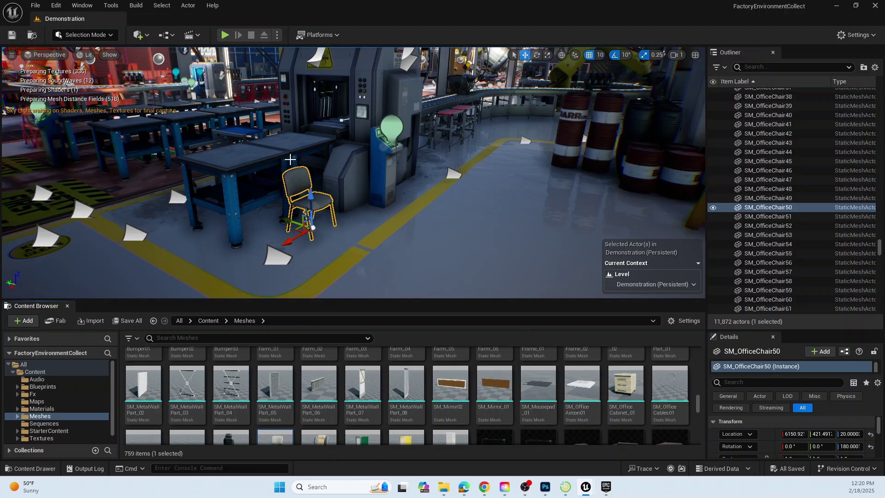
right_click(291, 179)
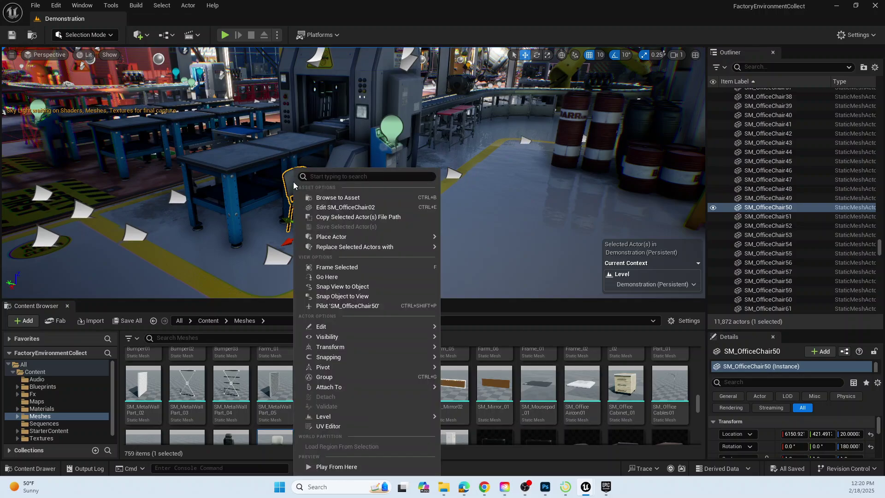
left_click(332, 198)
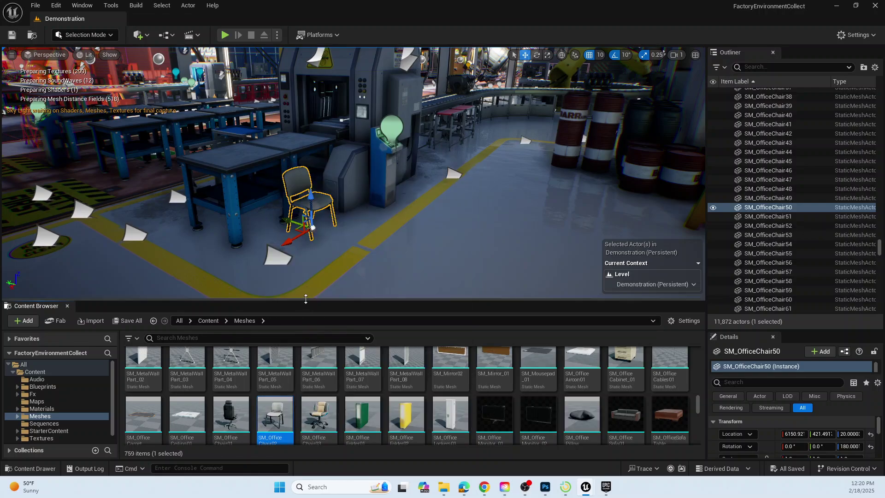
left_click_drag(304, 300, 303, 270)
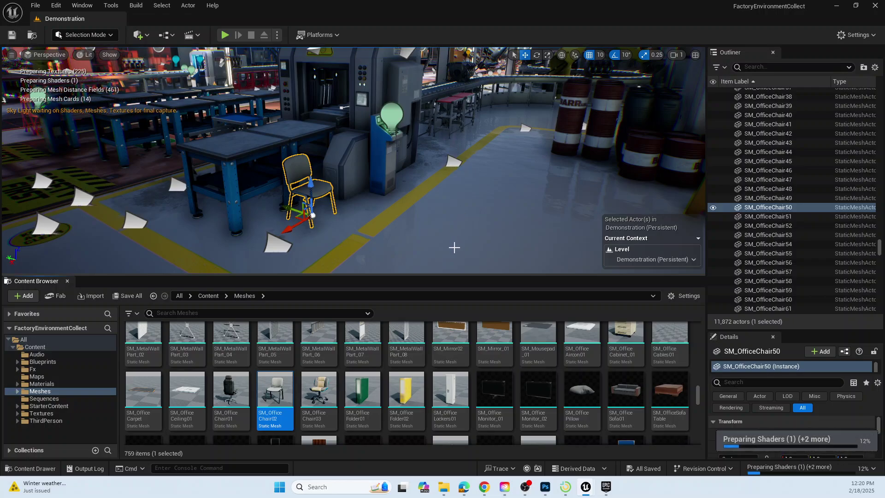
left_click_drag(455, 274, 454, 113)
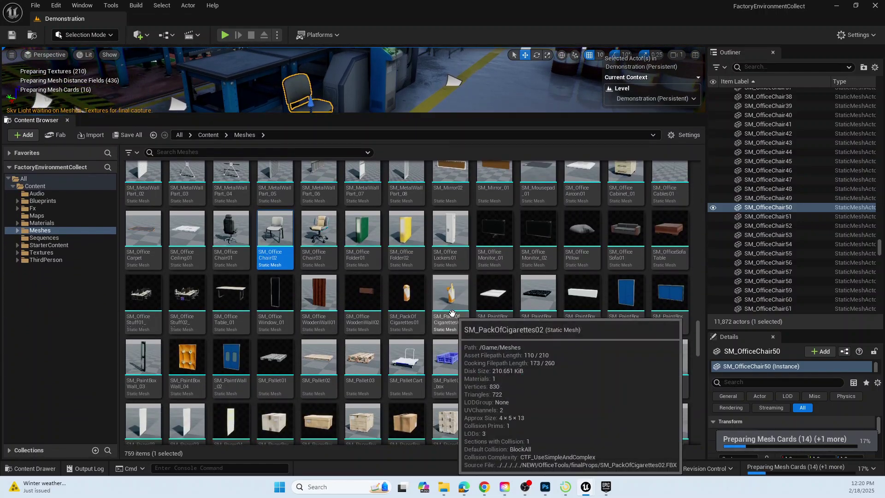
- Add SM_Pallet03, SM_PaintWall_02 and SM_PaperBox_01_03 to the selection alongside SM_OfficeChair02 in the Meshes folder
mouse_move(359, 363)
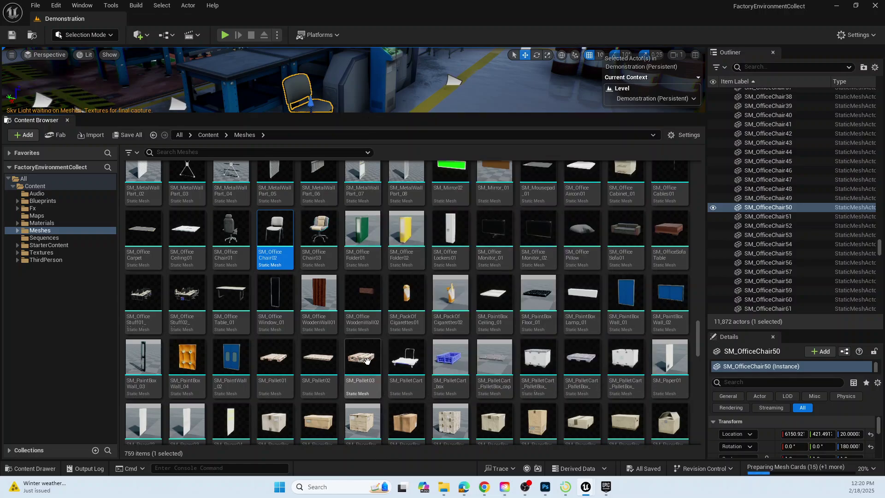
left_click(367, 360, "ctrl")
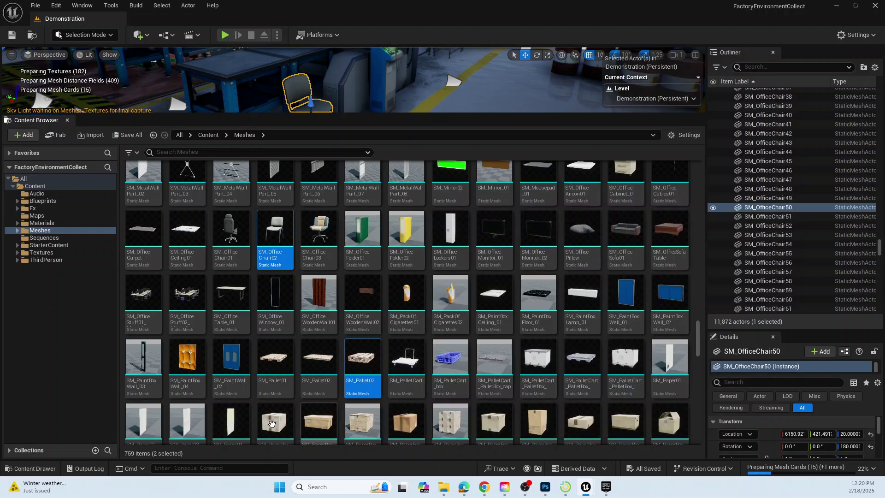
left_click(234, 359, "ctrl")
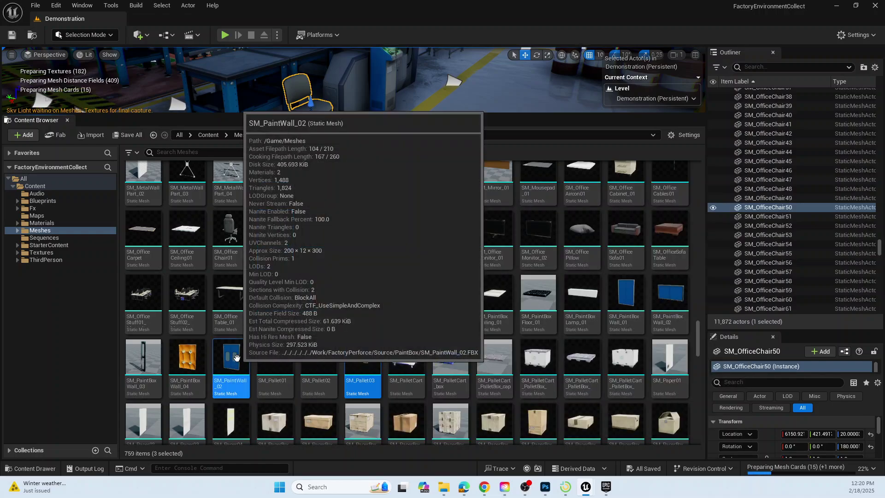
scroll(398, 366, "down", 1)
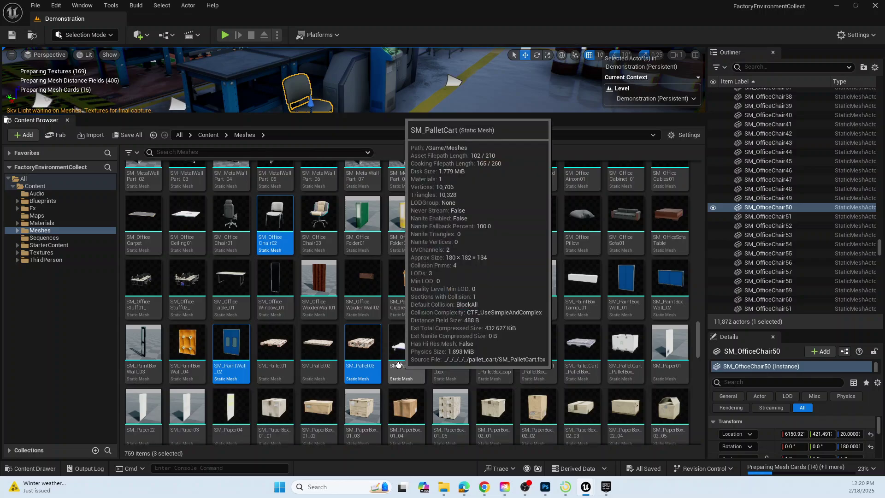
left_click(365, 406, "ctrl")
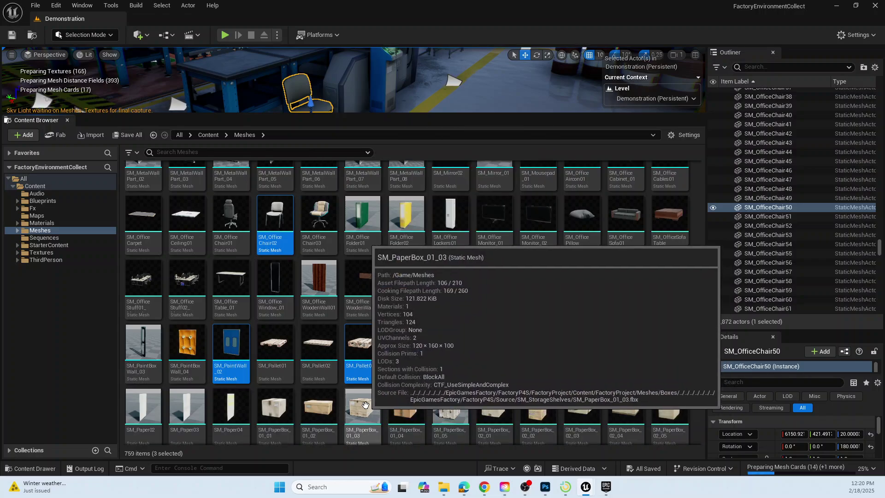
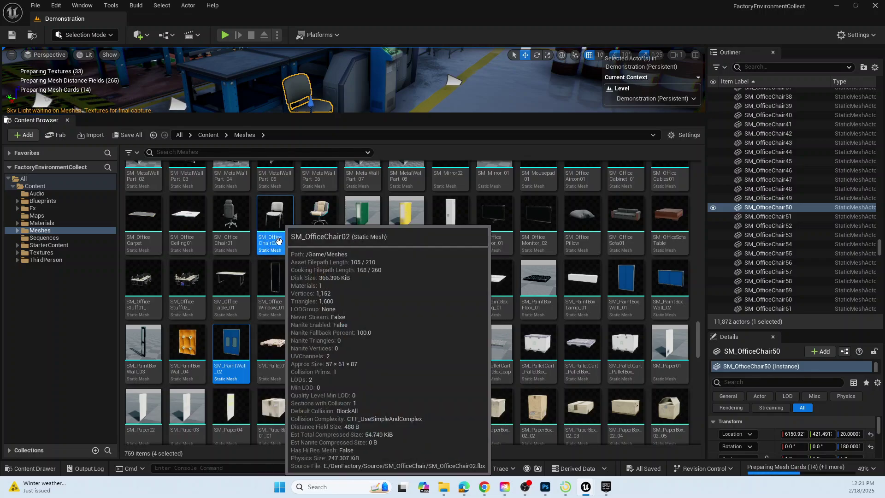
- Start migrating the four selected meshes and review the materials, meshes and textures listed in the asset report
right_click(273, 229)
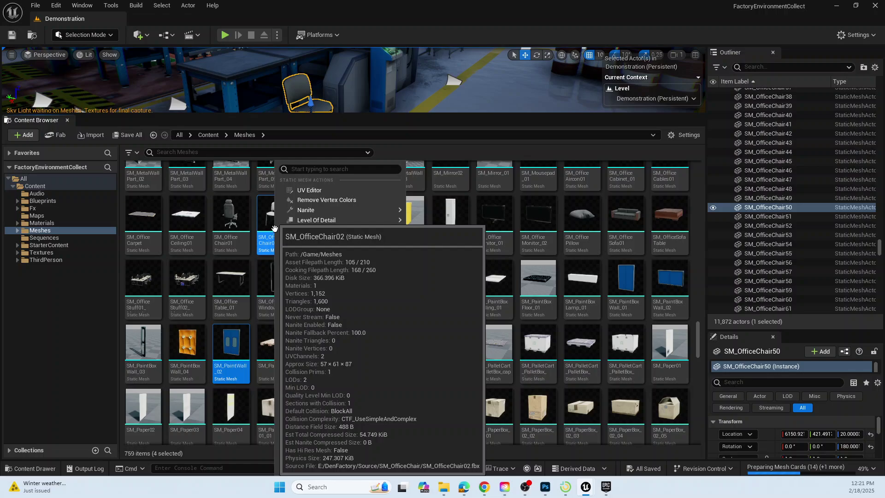
mouse_move(355, 330)
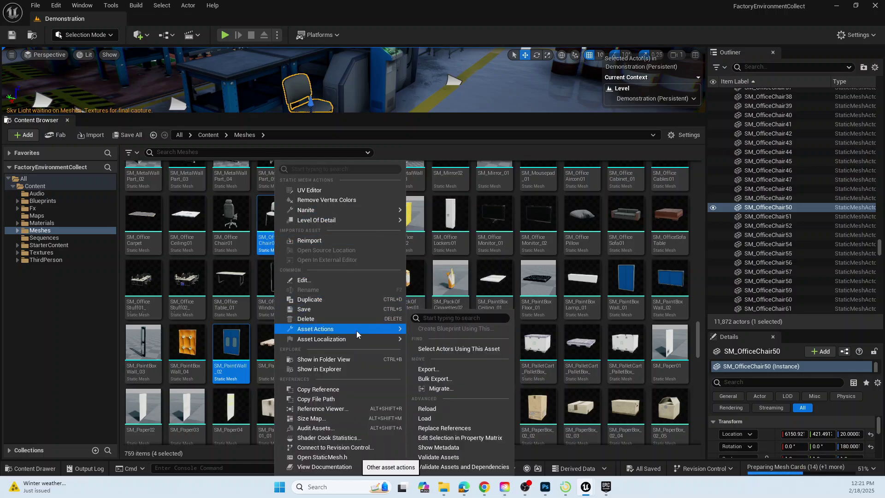
left_click(458, 391)
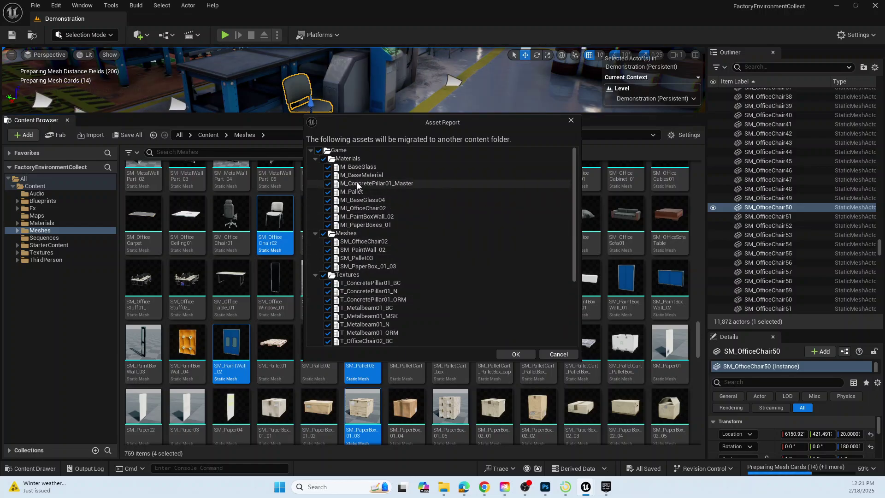
scroll(372, 295, "down", 5)
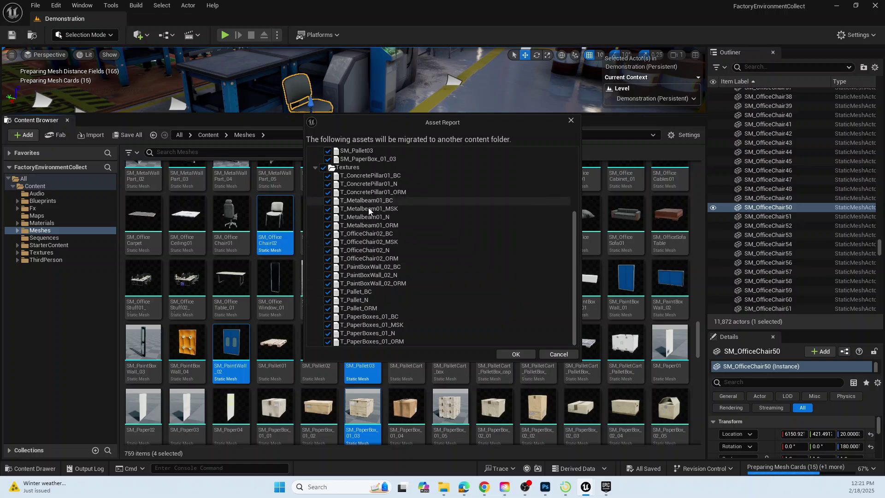
scroll(372, 200, "up", 5)
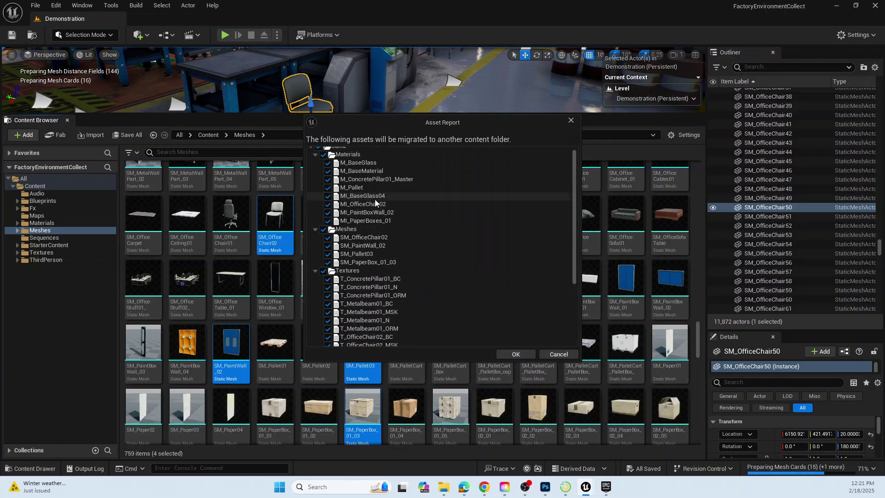
scroll(382, 215, "down", 2)
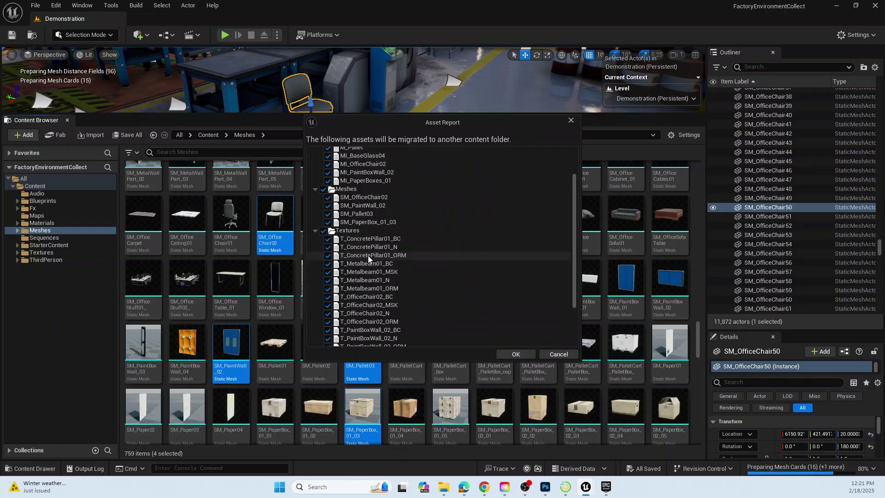
- Confirm the migration of the four listed meshes and their dependencies into the Content folder of the PB_Factory_SP25 project
left_click(515, 355)
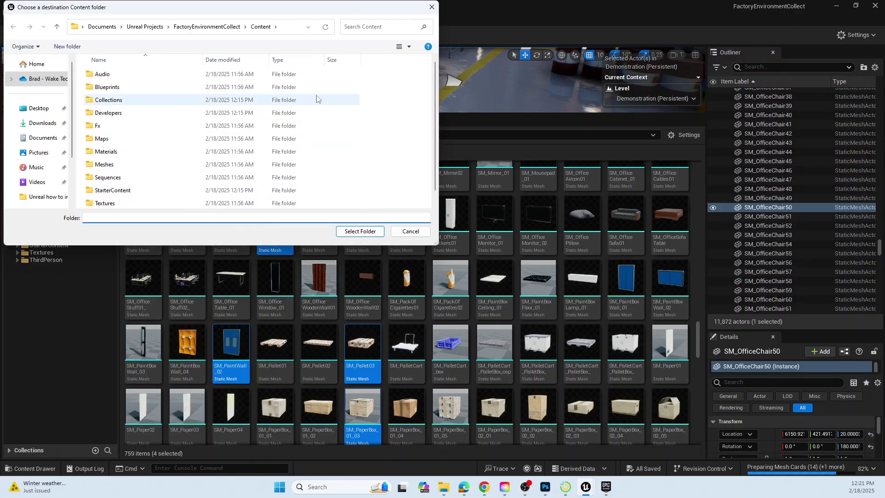
left_click(145, 27)
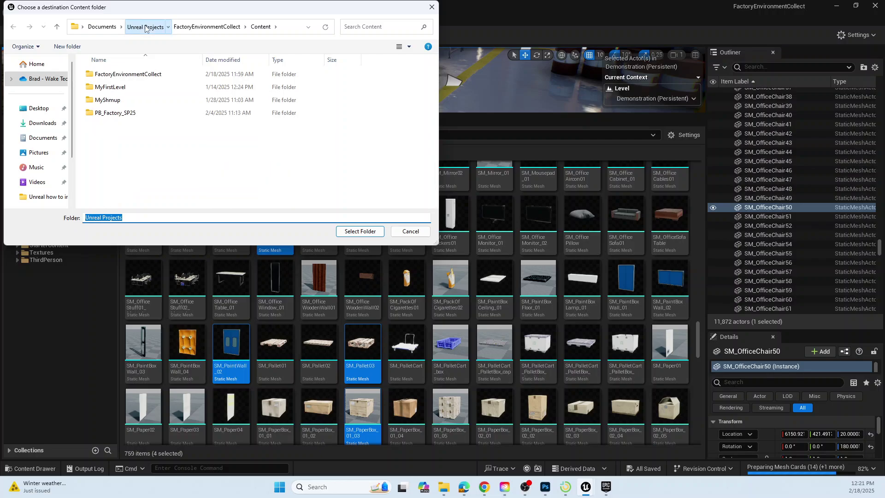
double_click(115, 113)
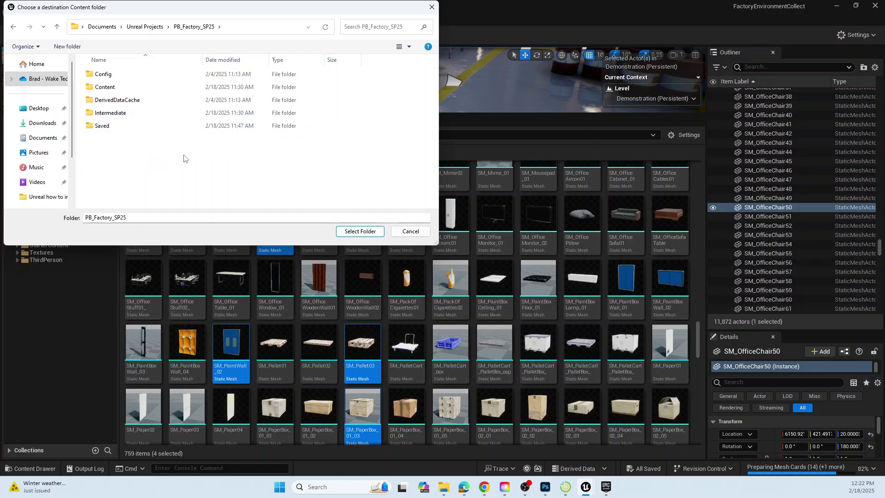
left_click(110, 89)
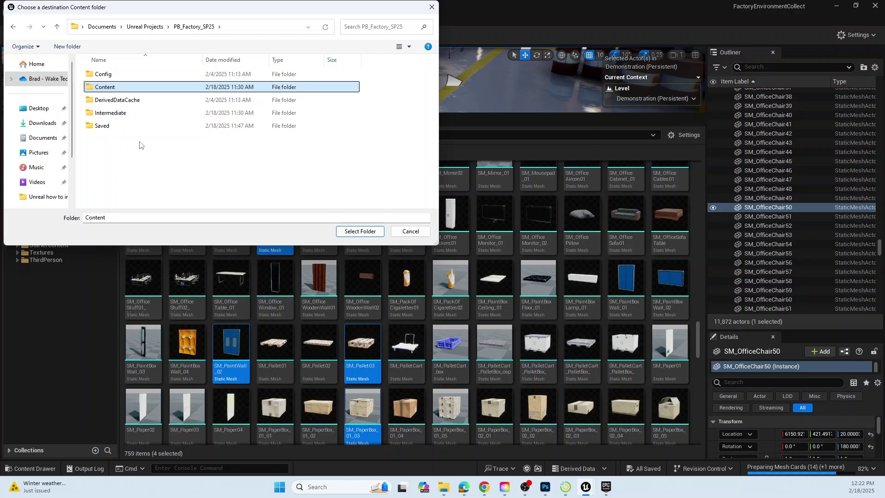
left_click(361, 231)
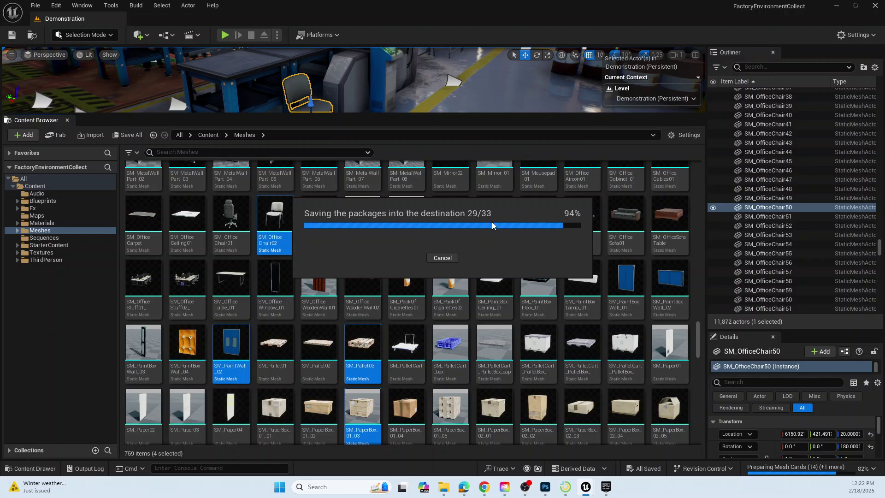
key("Delete")
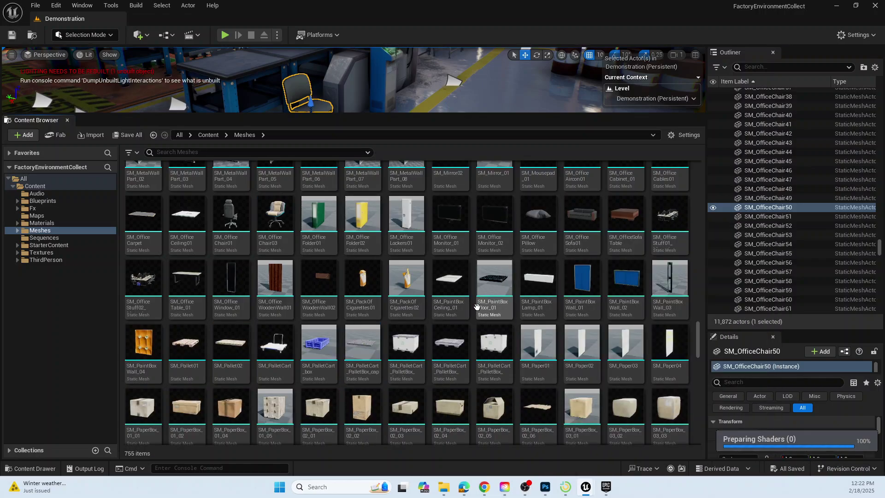
mouse_move(469, 291)
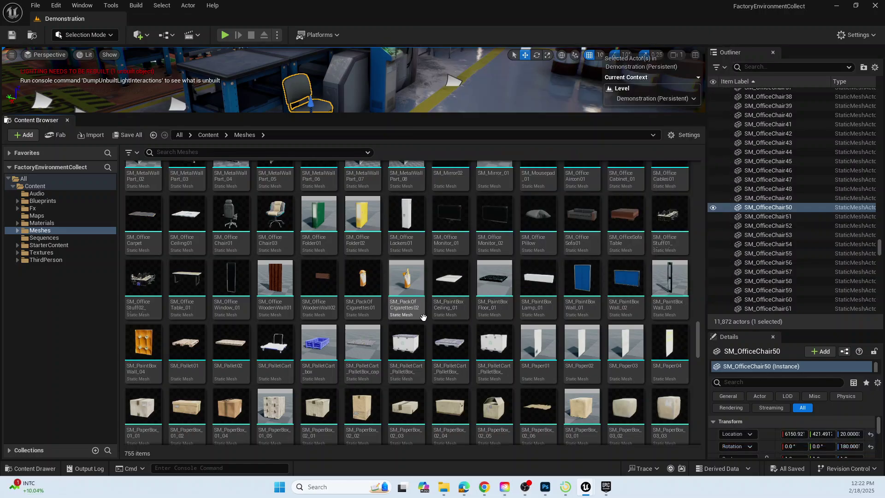
- Select SM_Ladder01, SM_Ladder02, SM_Lamp01 and SM_Lamp02 together in the Meshes folder
scroll(524, 308, "up", 5)
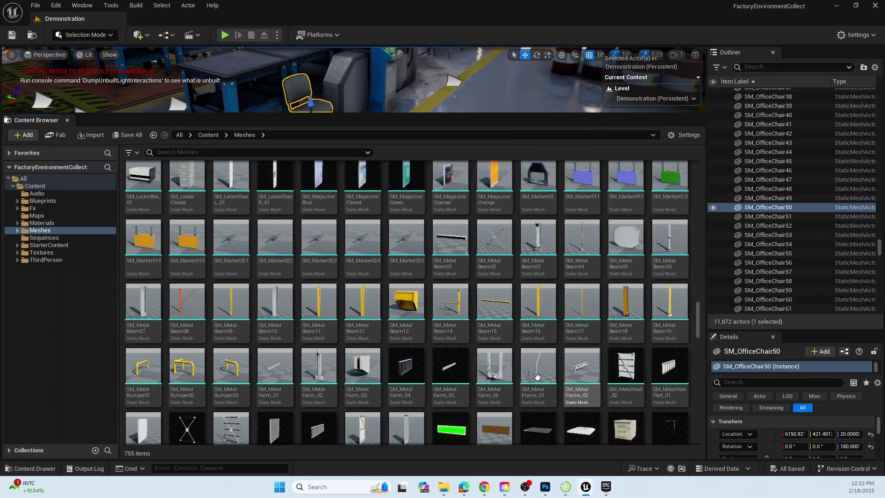
scroll(547, 301, "up", 3)
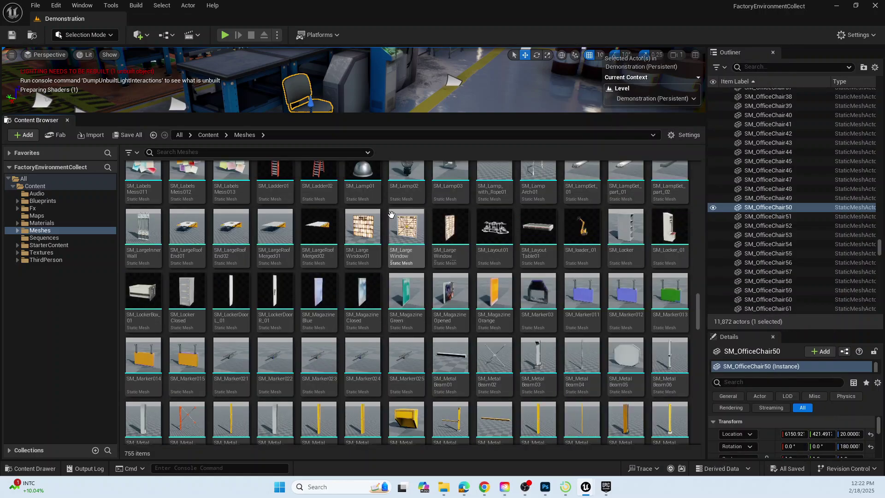
scroll(437, 281, "up", 2)
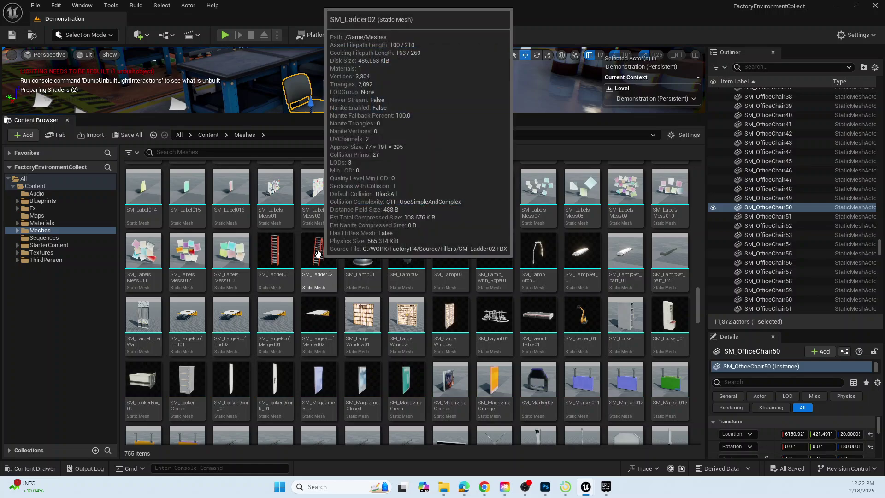
left_click(335, 280)
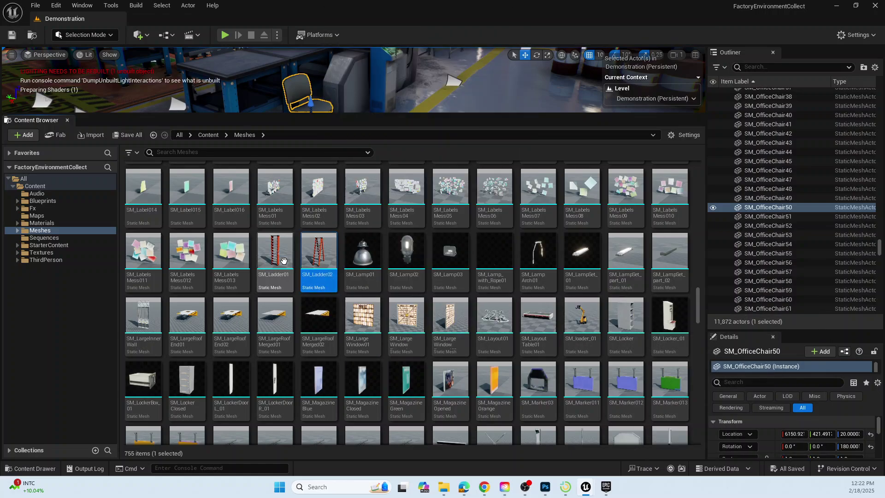
left_click(278, 247, "ctrl")
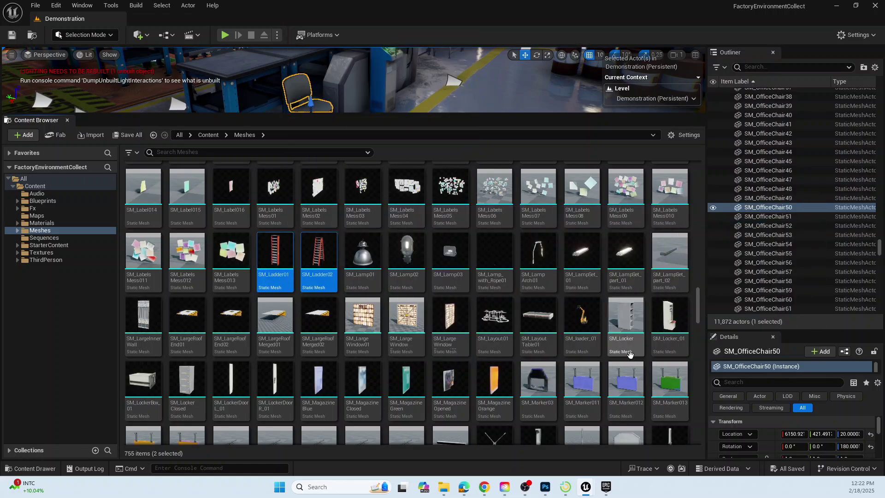
scroll(569, 301, "up", 2)
scroll(569, 300, "down", 3)
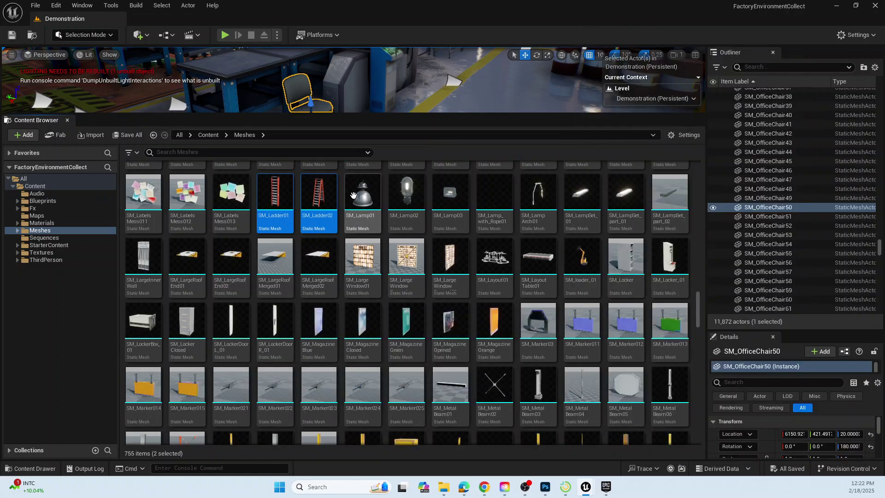
left_click(363, 203, "ctrl")
left_click(407, 198, "ctrl")
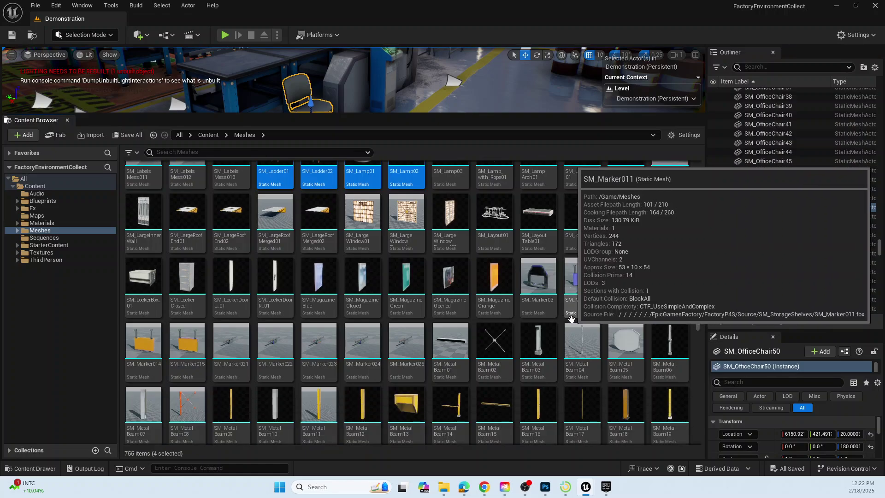
- Add SM_MetalBeam16, SM_MetalBeam14 and SM_MetalBeam12 to the selected ladders and lamps
scroll(570, 323, "down", 2)
scroll(581, 288, "down", 2)
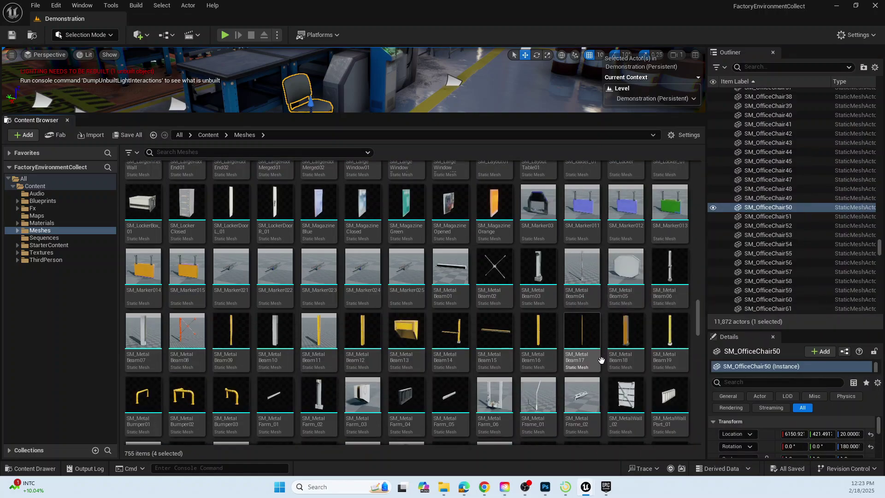
scroll(501, 267, "down", 2)
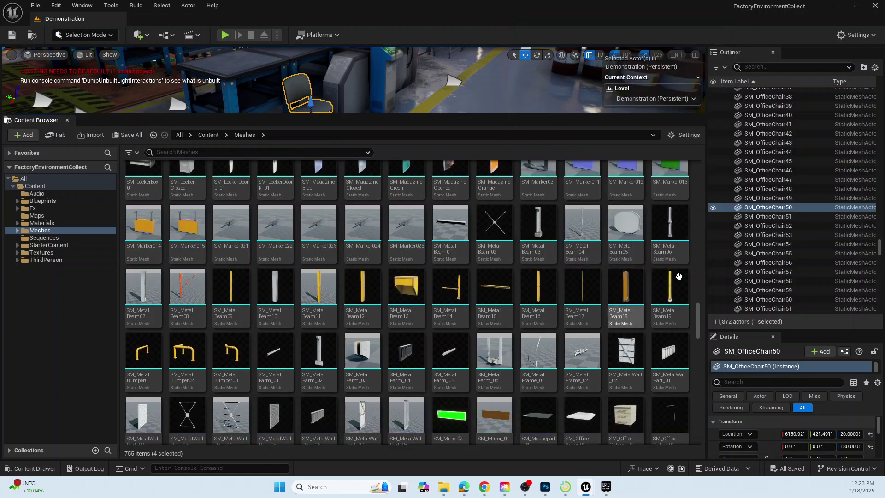
left_click(532, 285, "ctrl")
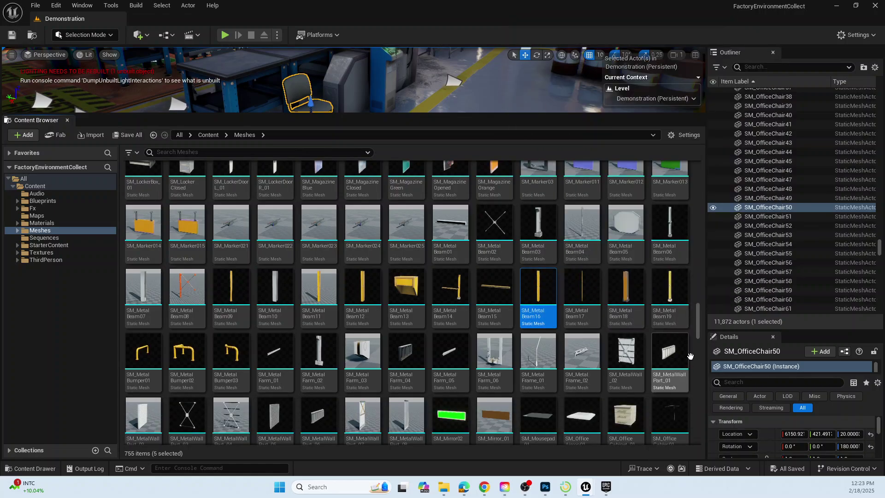
left_click(450, 287, "ctrl")
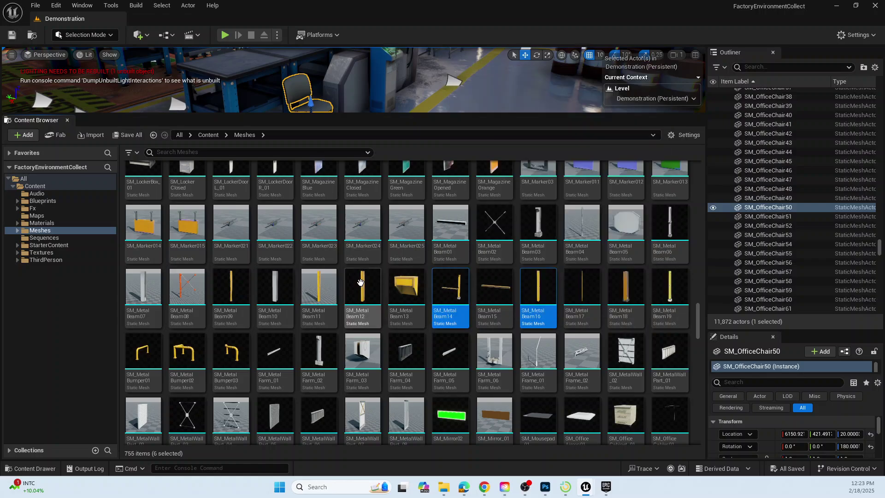
left_click(360, 282, "ctrl")
scroll(371, 318, "down", 1)
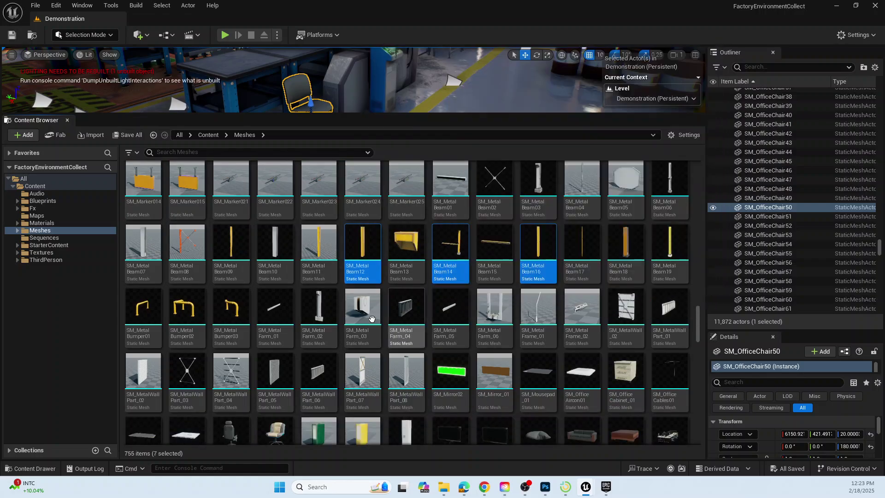
- Extend the mesh selection with SM_MetalBumper01, SM_MetalBumper02, SM_MetalBumper03 and SM_OfficeTable_01
scroll(372, 318, "down", 2)
left_click(182, 230, "ctrl")
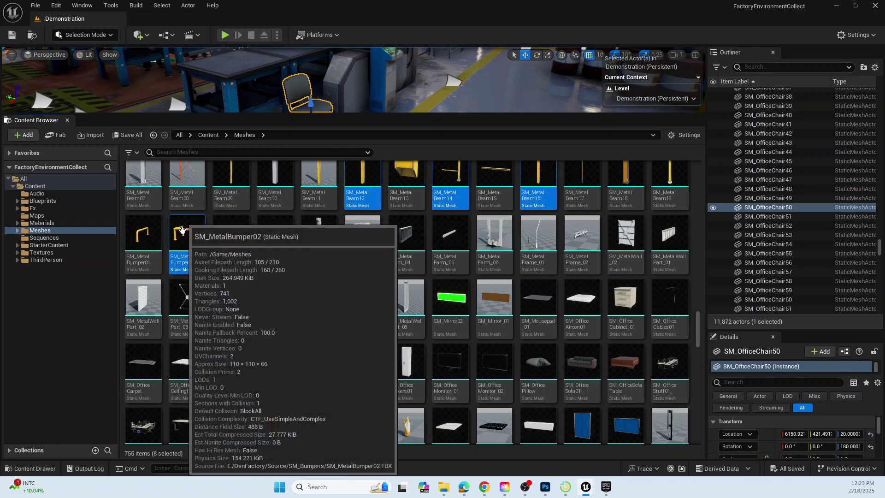
left_click(231, 233, "ctrl")
left_click(141, 234, "ctrl")
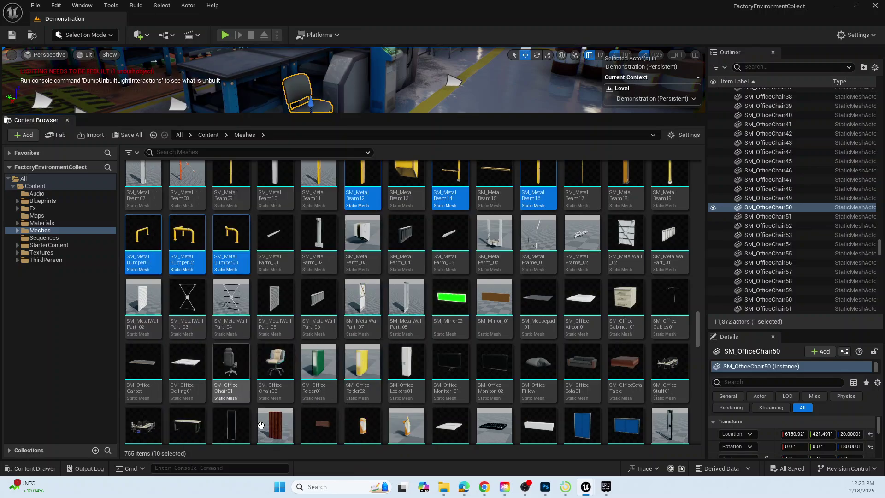
scroll(509, 304, "down", 2)
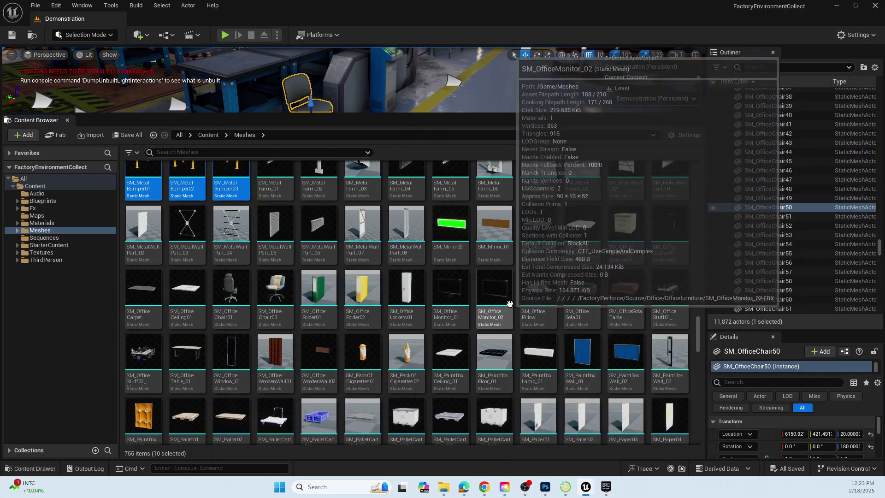
scroll(531, 260, "down", 2)
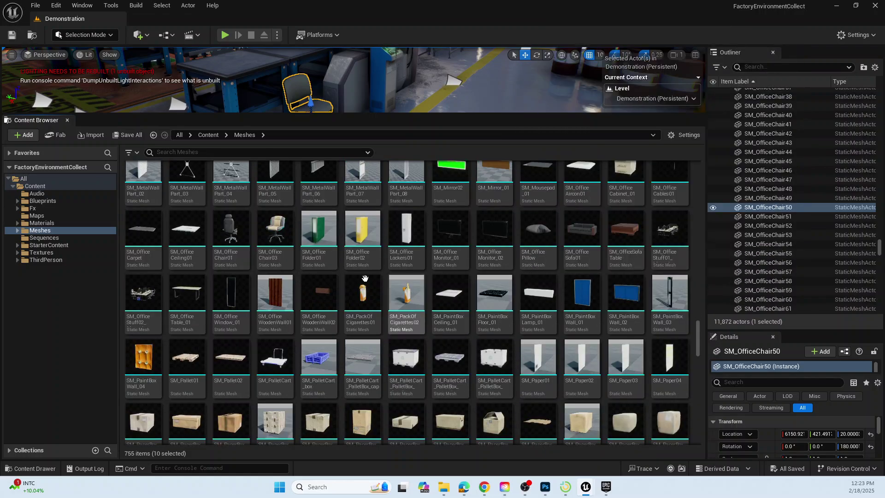
left_click(188, 304, "ctrl")
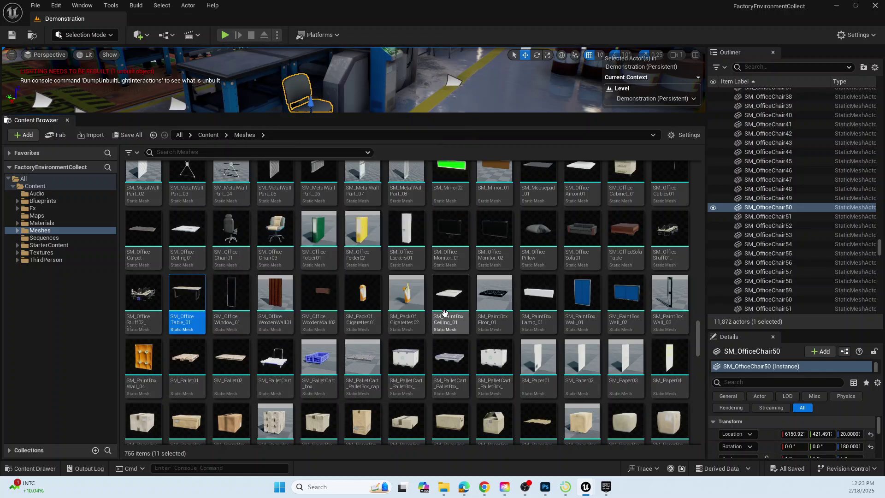
mouse_move(441, 306)
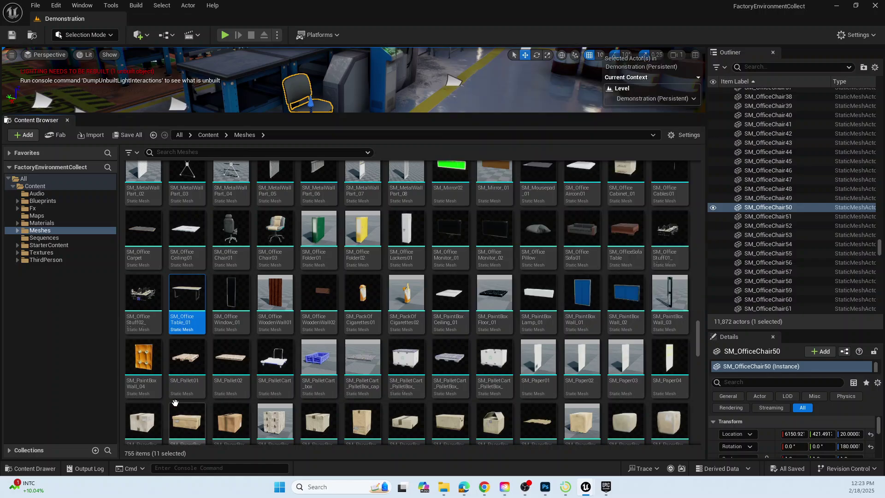
- Migrate the eleven selected meshes with their materials and textures into PB_Factory_SP25's Content folder, overwriting all assets that already exist there
right_click(183, 301)
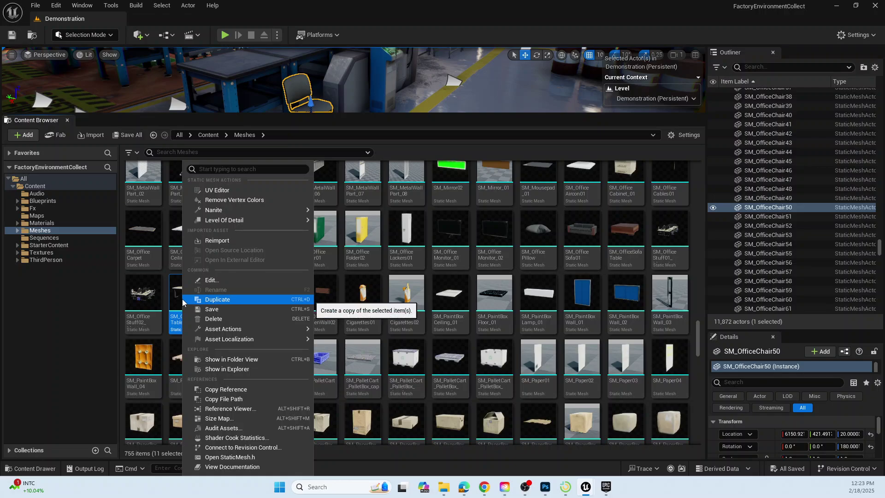
mouse_move(248, 330)
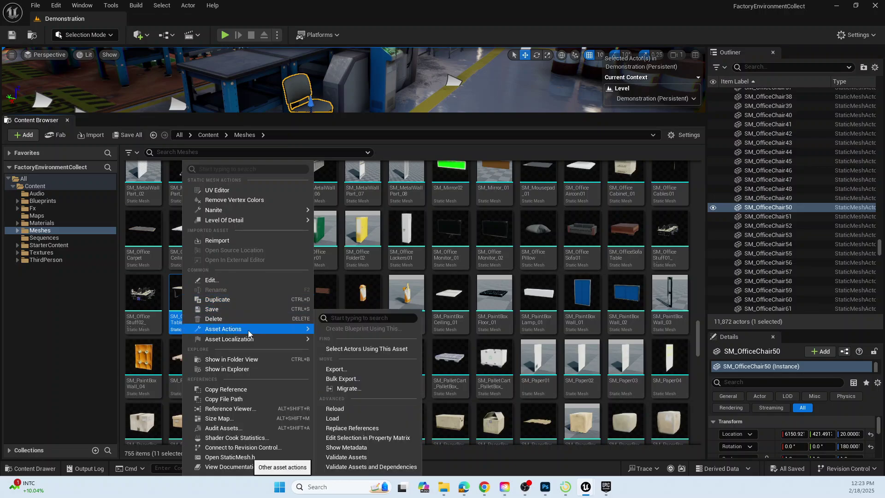
left_click(367, 388)
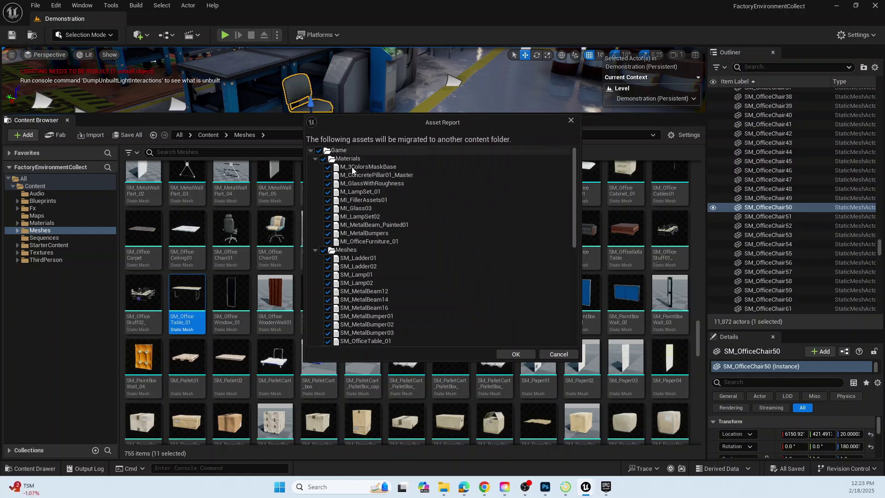
left_click_drag(574, 199, 574, 295)
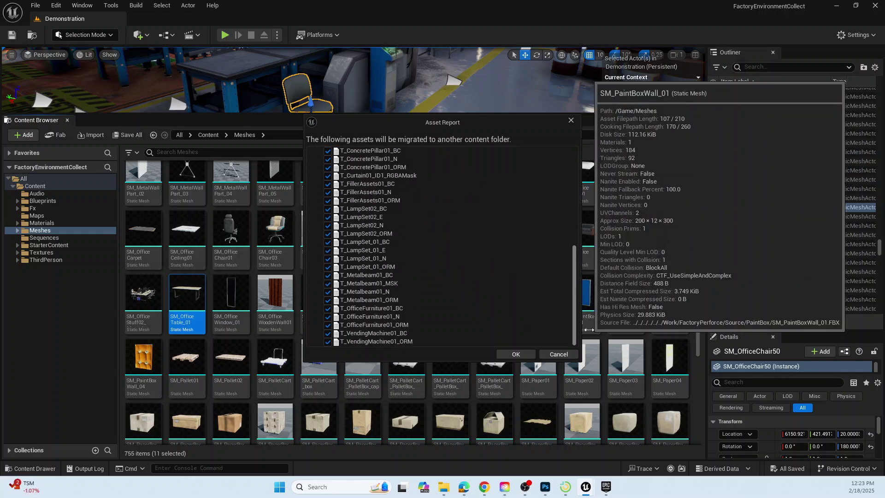
left_click(516, 355)
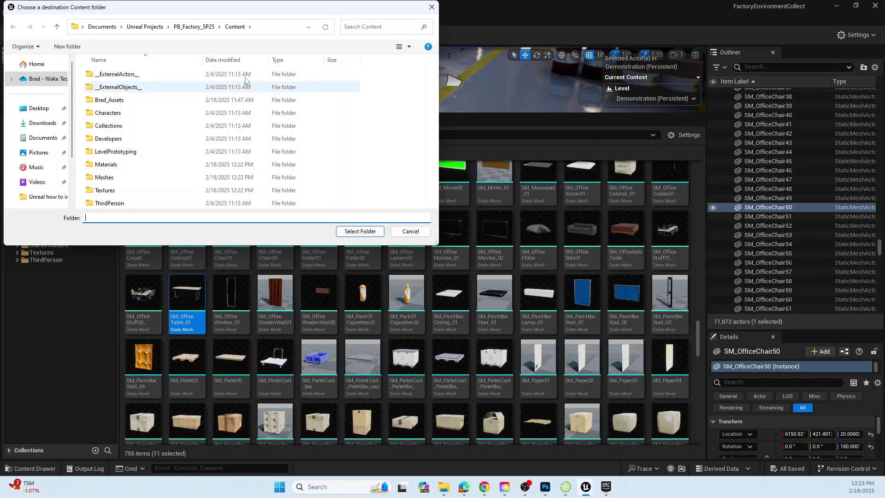
left_click_drag(212, 8, 461, 54)
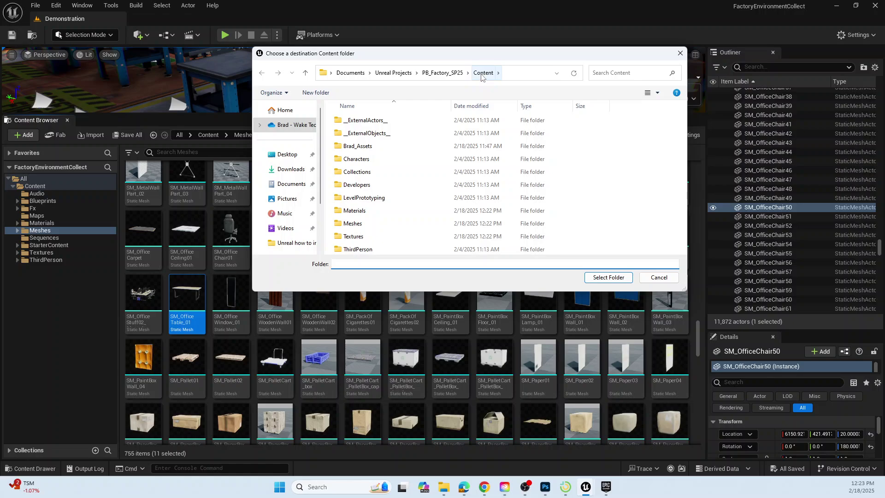
left_click(595, 278)
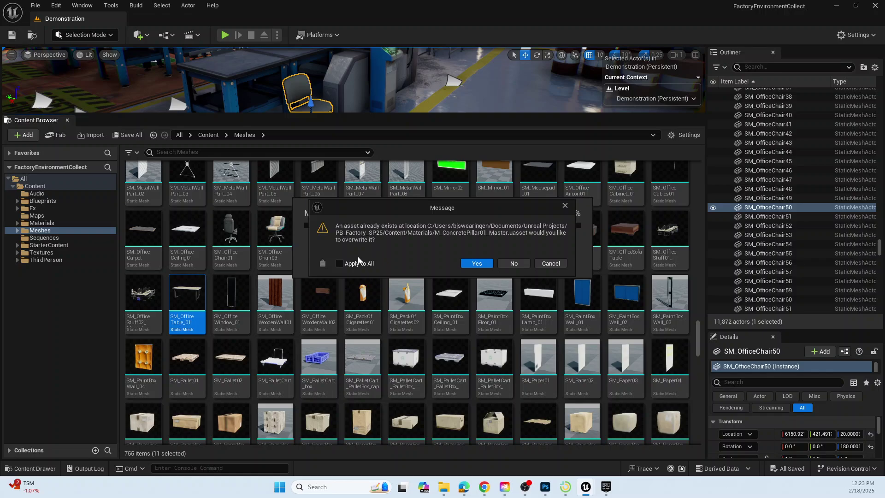
left_click(339, 263)
left_click(478, 263)
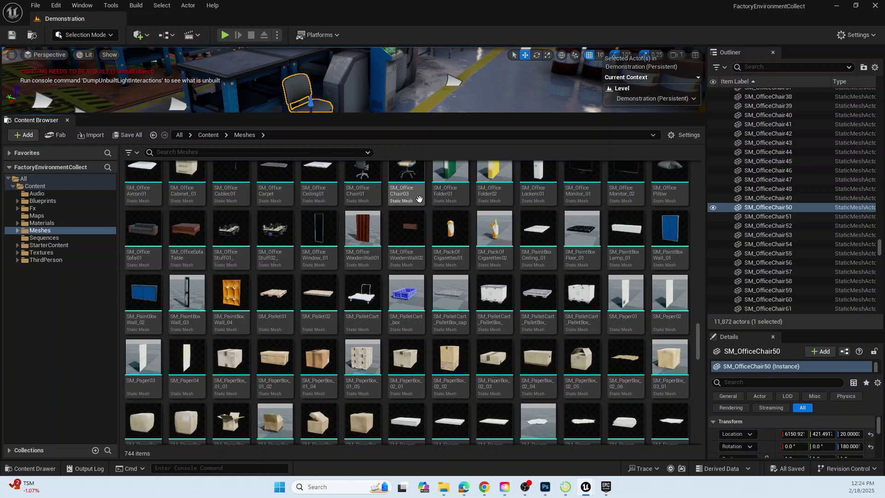
- Switch to the Unreal Editor window of the PB_Factory_SP25 project
mouse_move(326, 261)
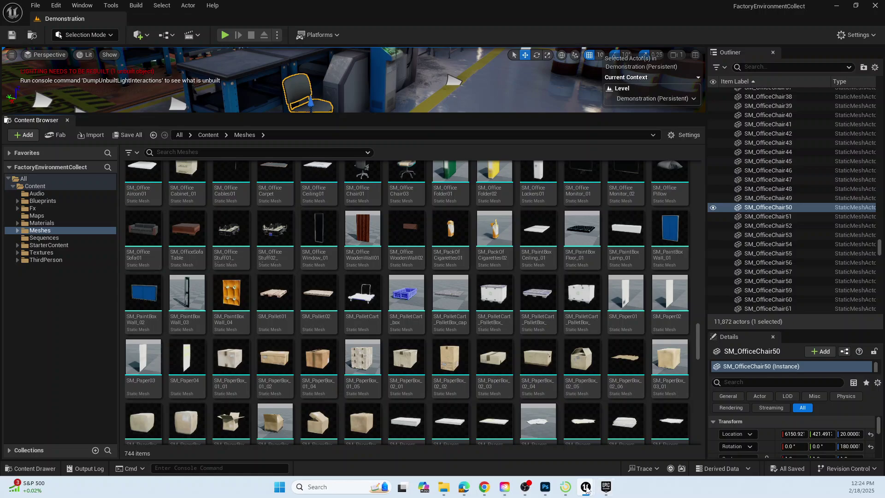
mouse_move(586, 489)
left_click(548, 434)
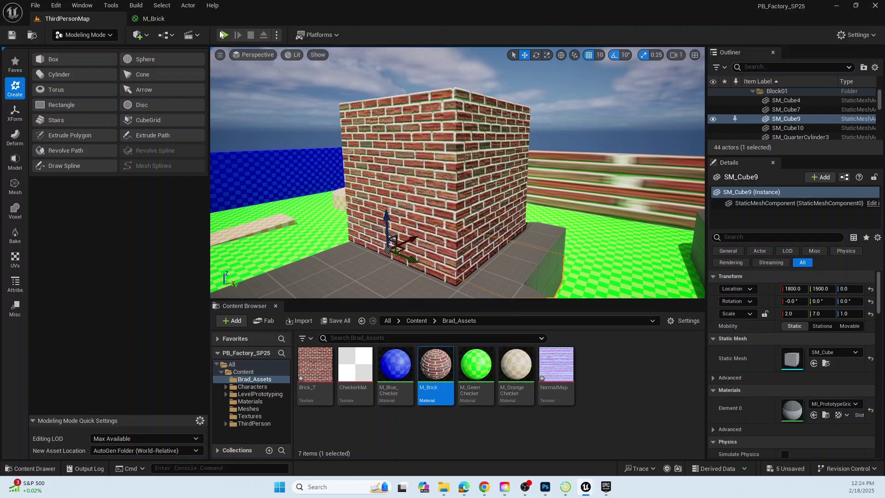
- Change the editor from Modeling to Selection Mode and open the project's Content/Meshes folder
left_click(85, 36)
left_click(76, 50)
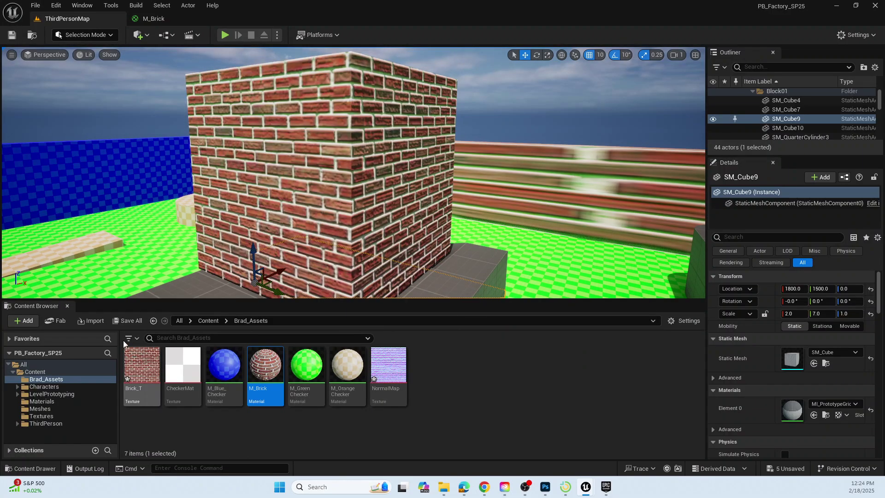
left_click(36, 372)
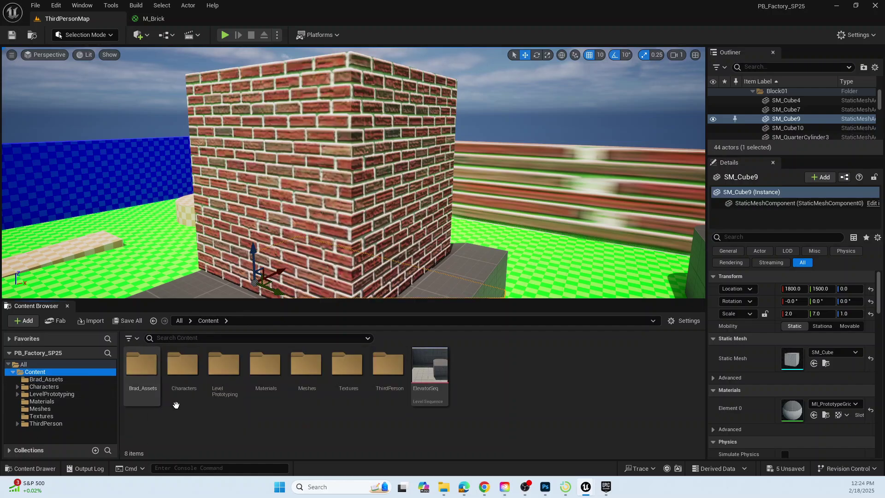
double_click(307, 364)
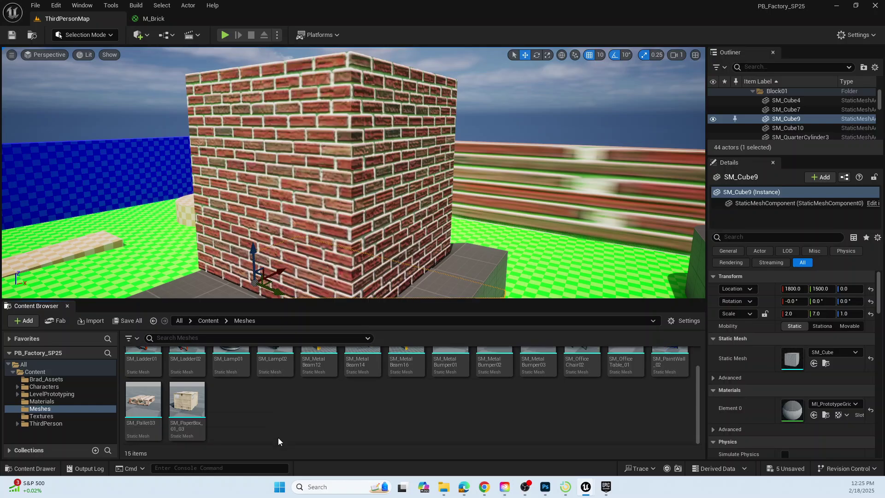
- Place SM_Ladder01 by the grey grid wall, leaned to a -10° rotation against it, and stand SM_Ladder02 on the open green floor
mouse_move(476, 207)
right_mouse_down()
mouse_move(470, 216)
mouse_move(350, 212)
mouse_move(475, 201)
right_mouse_up()
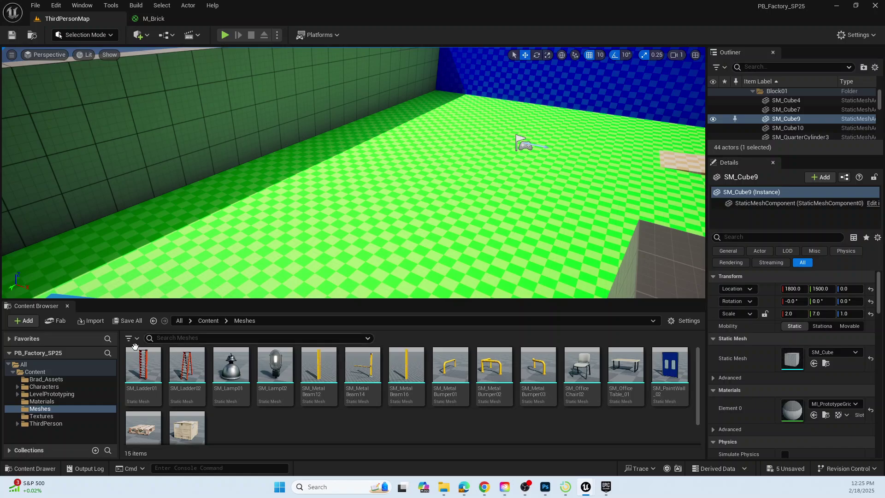
left_click_drag(141, 364, 292, 160)
key("e")
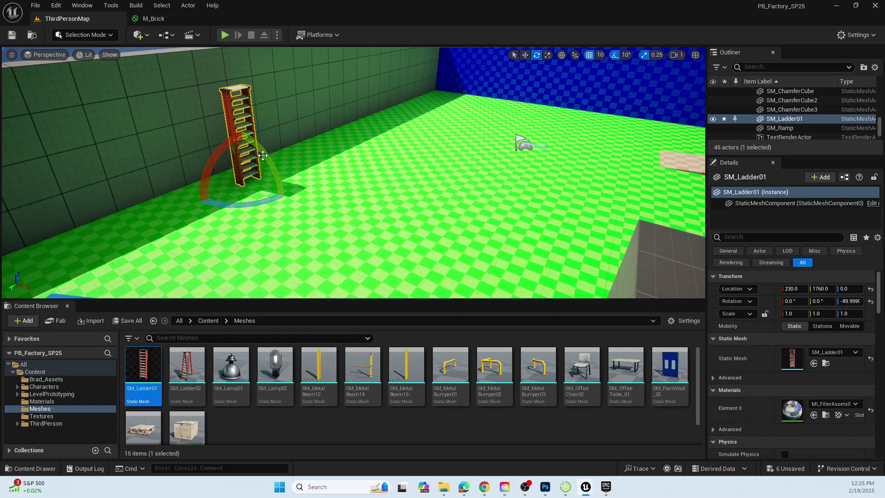
left_click_drag(285, 197, 283, 192)
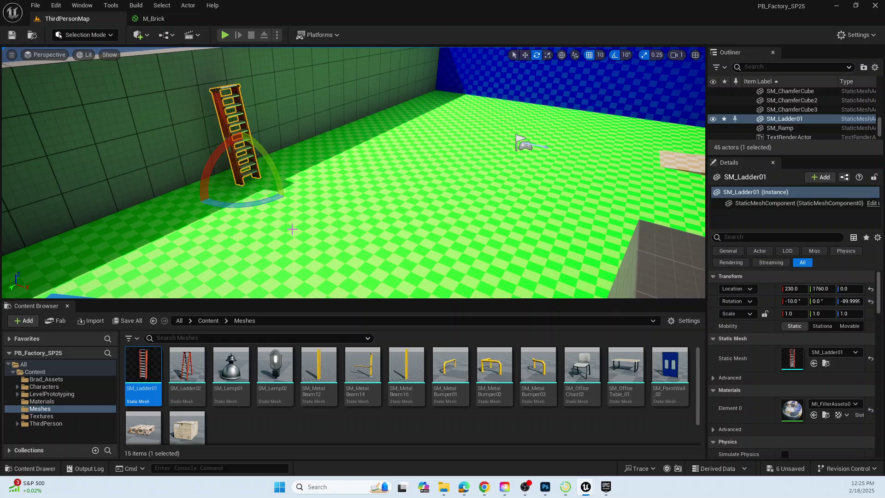
left_click_drag(187, 369, 483, 184)
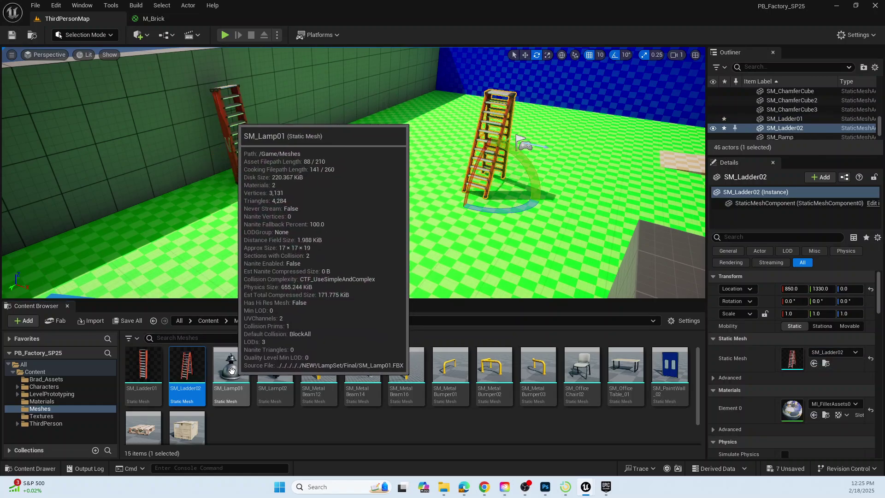
- Place SM_Lamp01 between the two ladders, raised to a height of 360 and scaled to 2.0 on all axes
left_click_drag(230, 371, 313, 225)
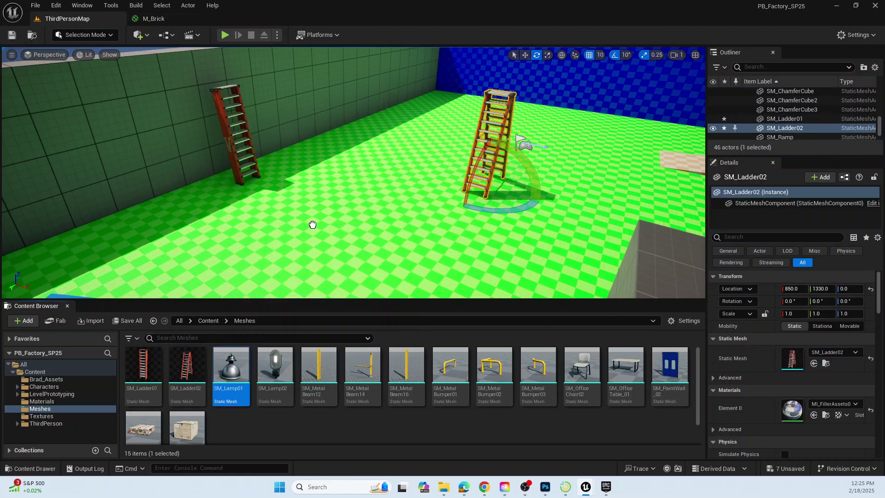
left_click(347, 211)
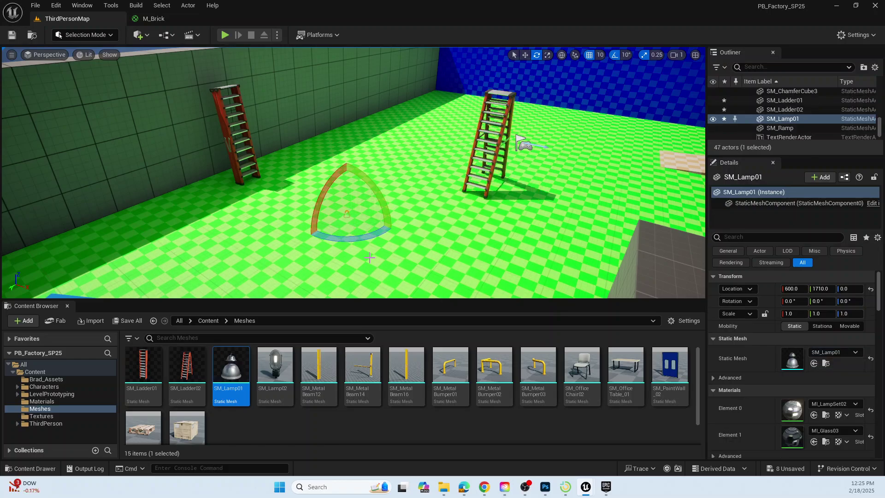
right_click_drag(381, 251, 391, 226)
key("w")
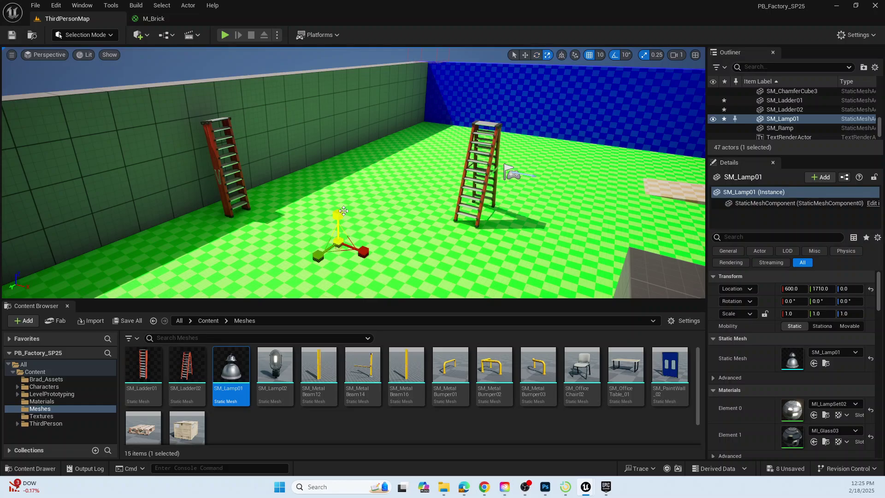
left_click_drag(338, 210, 338, 71)
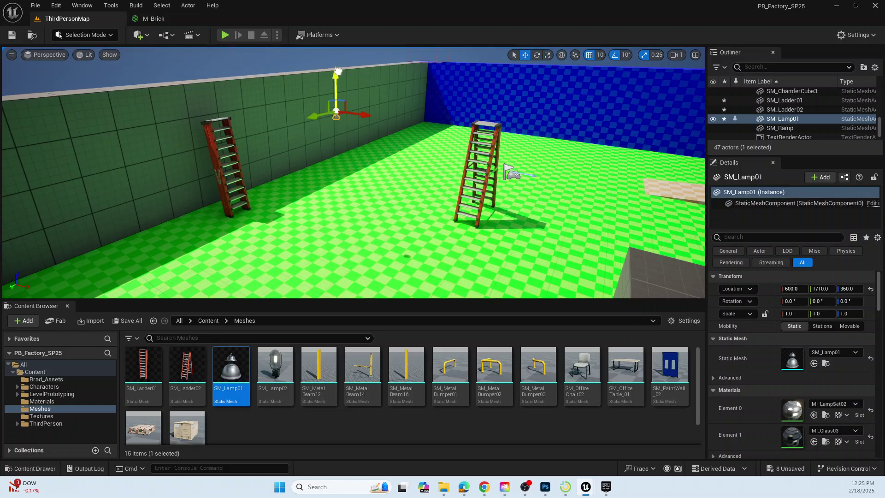
key("e")
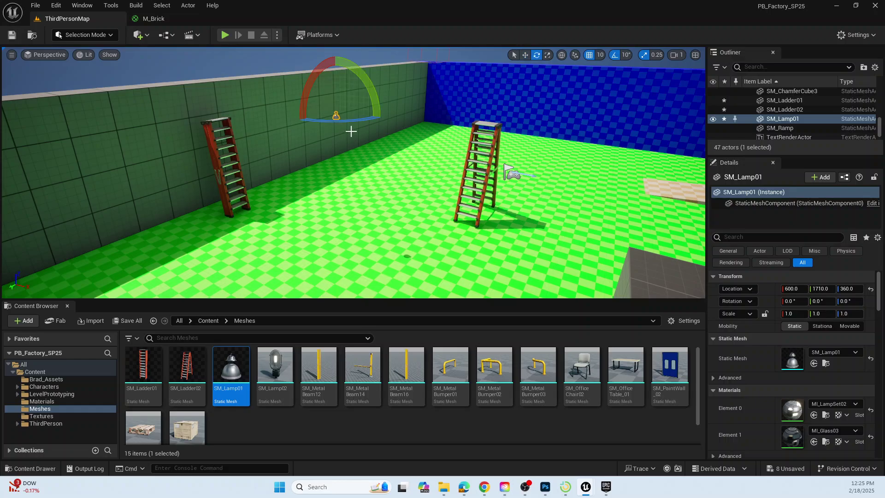
key("r")
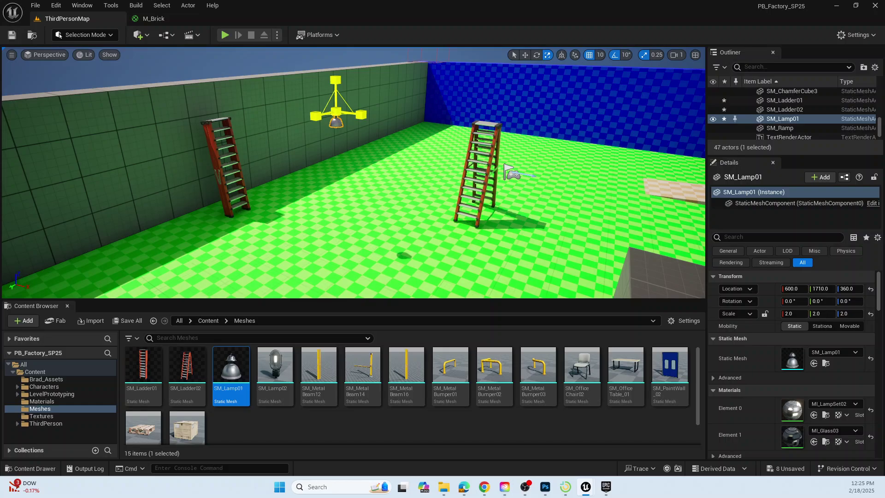
- Place two SM_MetalBeam12 columns at separate corners of the walled arena
left_click(319, 365)
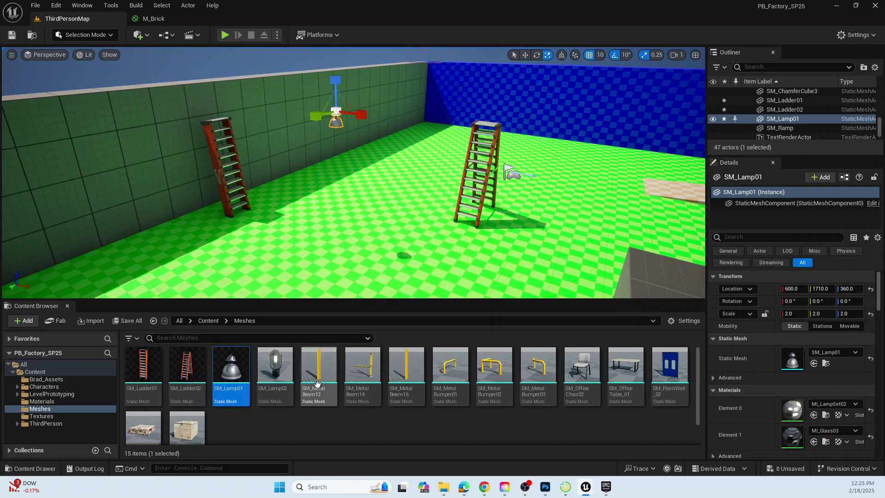
left_click_drag(319, 365, 431, 123)
right_click_drag(432, 124, 375, 115)
left_click_drag(315, 365, 498, 197)
mouse_move(446, 245)
right_mouse_down()
mouse_move(316, 259)
mouse_move(322, 224)
mouse_move(448, 243)
mouse_move(432, 239)
right_mouse_up()
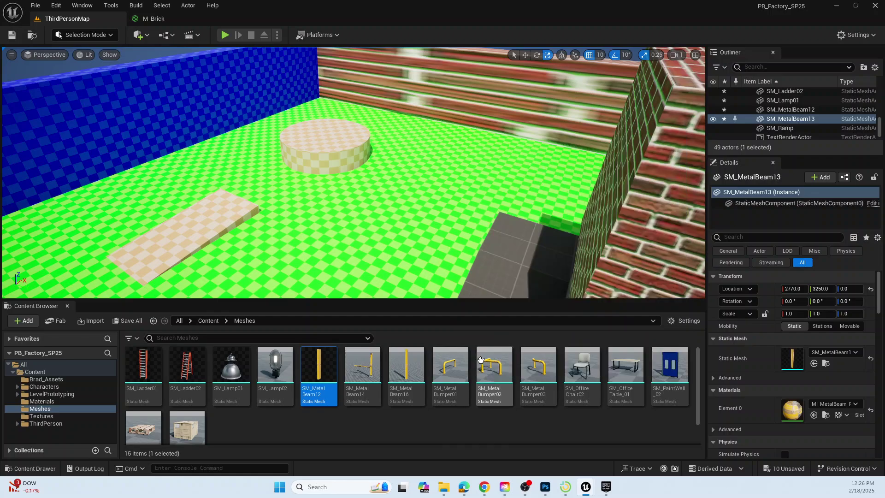
- Place two SM_MetalBumper02 rails beside the round platform, rotating the second 90° and moving it to X 2000, Y 470
left_click_drag(491, 367, 312, 200)
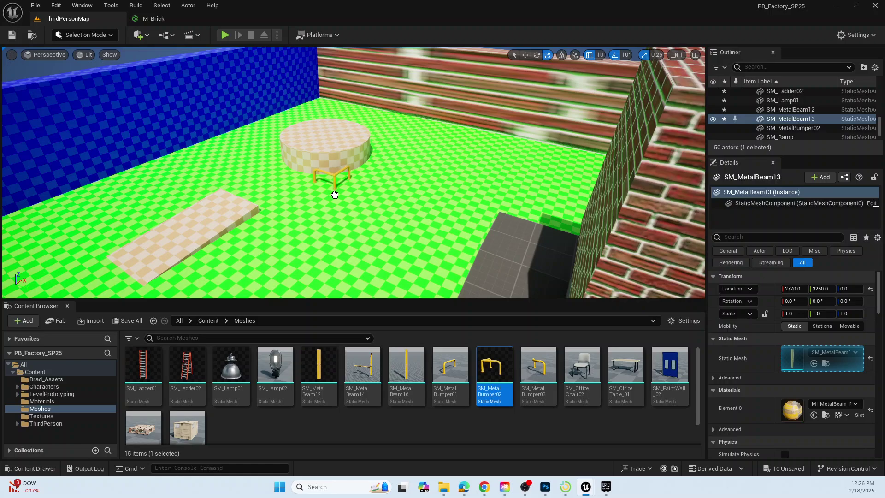
left_click_drag(334, 195, 335, 195)
left_click_drag(495, 372, 311, 192)
key("space")
key("space")
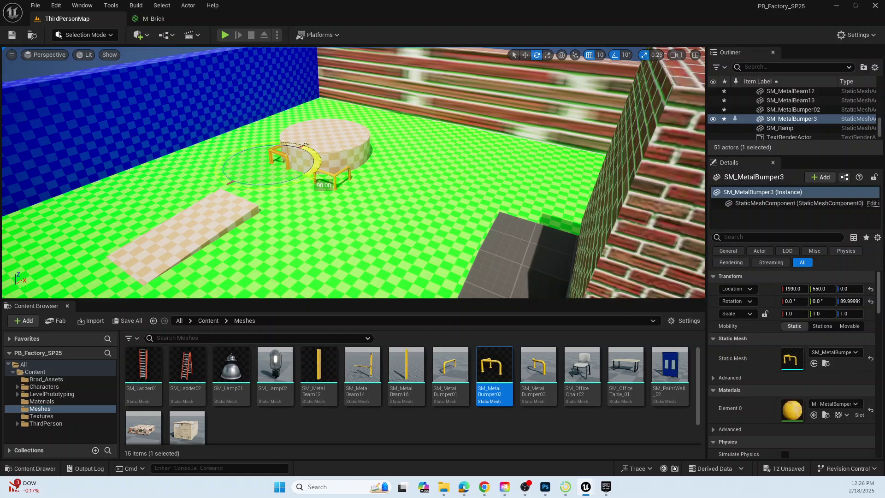
key("w")
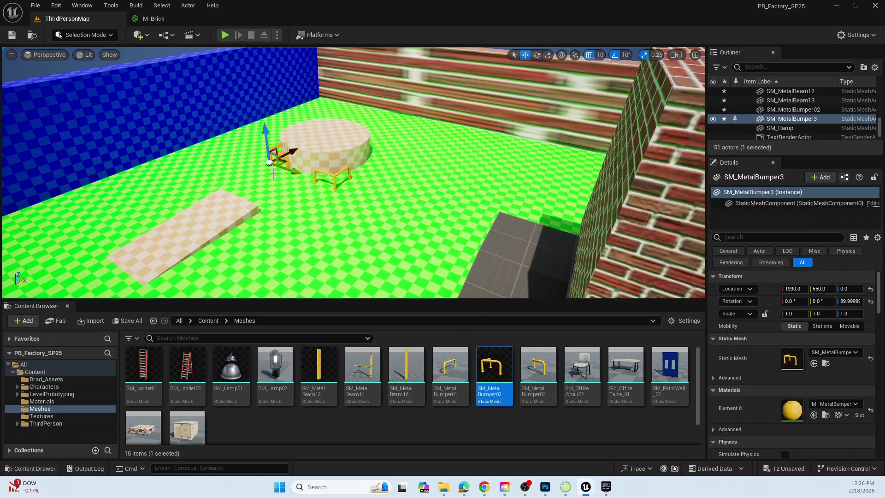
left_click_drag(283, 160, 272, 154)
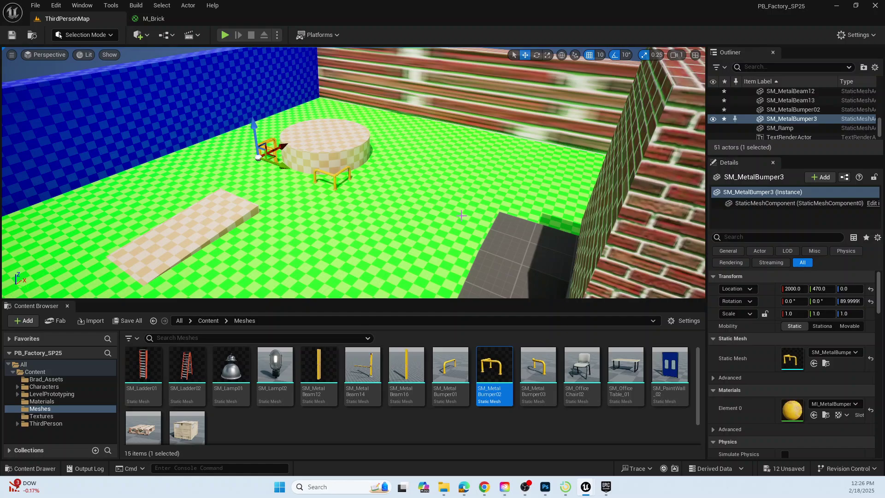
- Place one SM_OfficeChair02 on the floor, and a second chair together with SM_OfficeTable_01 on top of the round platform
left_click(574, 352)
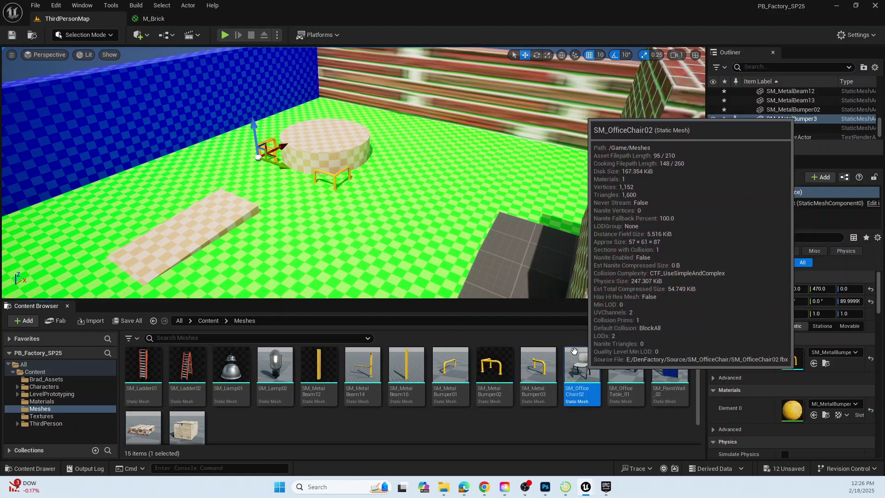
left_click_drag(574, 351, 444, 166)
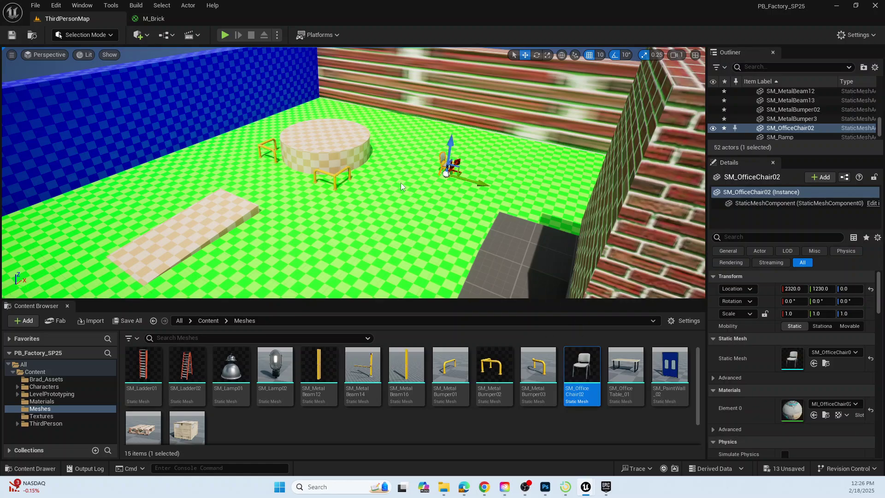
left_click_drag(580, 365, 309, 129)
left_click_drag(626, 364, 328, 137)
- Place SM_PaintWall_02 next to the round platform and line up a duplicate panel beside it at X 2480, Y 900
right_click_drag(383, 241, 518, 258)
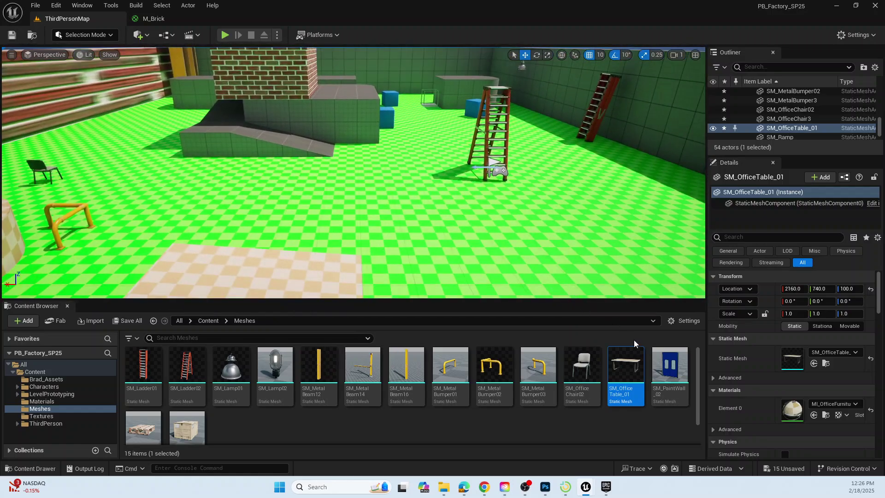
left_click(670, 365)
left_click_drag(670, 365, 70, 201)
key("f")
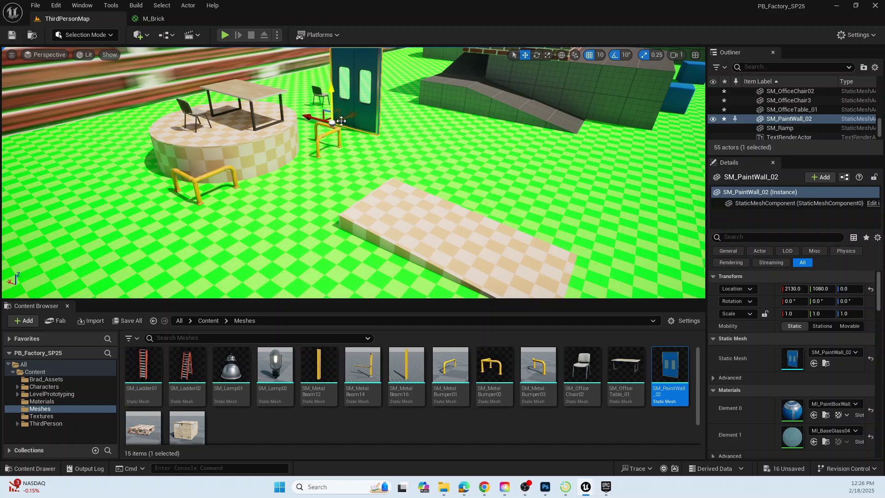
left_click_drag(350, 116, 216, 100)
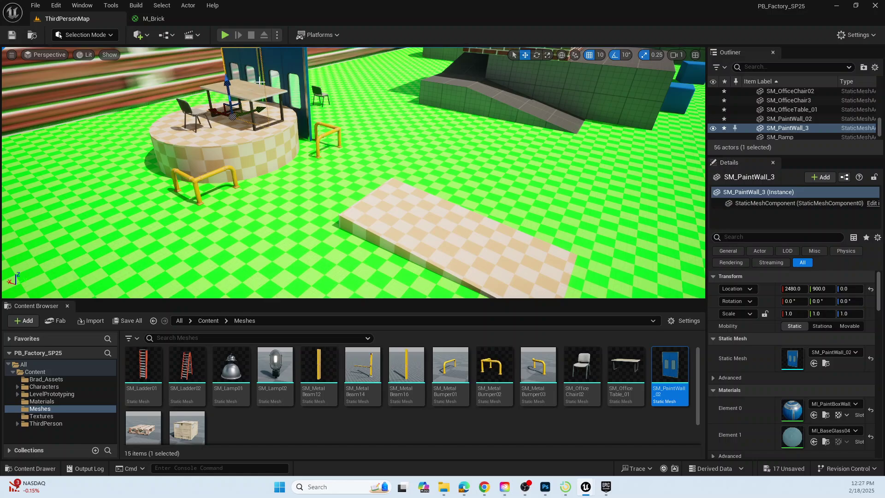
- Duplicate the wall panel pair to the platform's opposite side at Y 460, and duplicate it again rotated -90° across the back
left_click(282, 54, "ctrl")
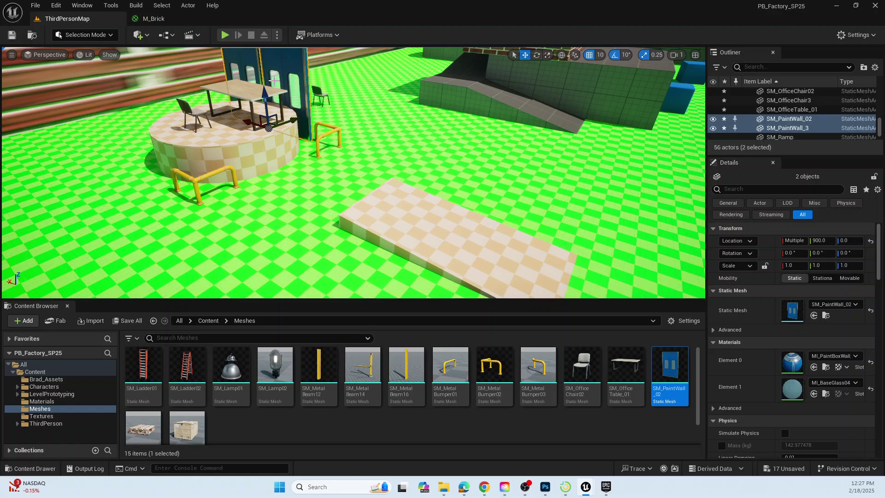
left_click_drag(284, 120, 167, 197, "alt")
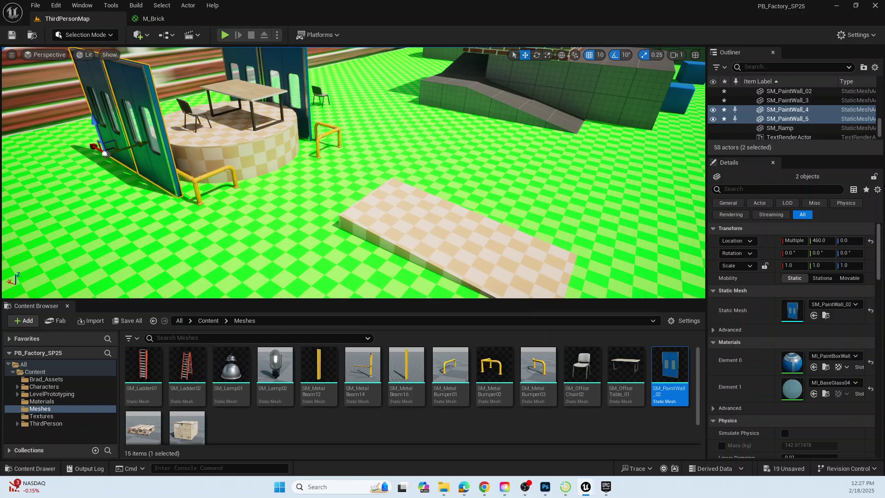
right_click_drag(105, 153, 105, 153)
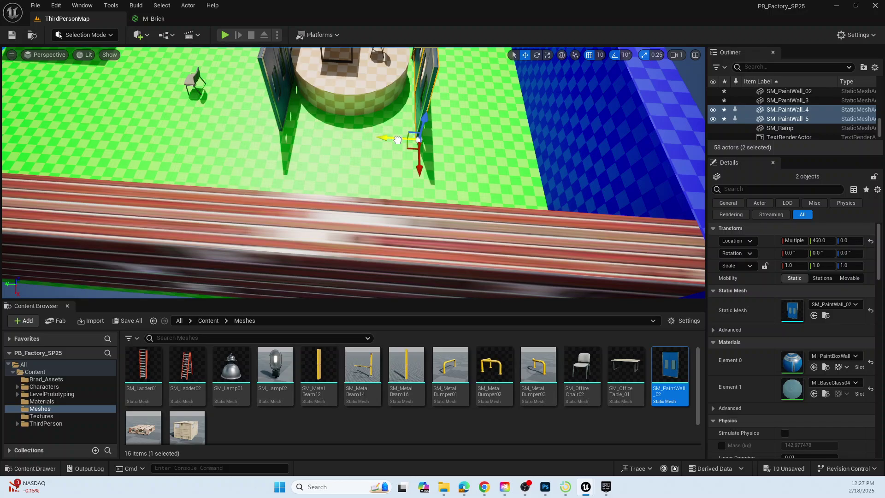
left_click_drag(397, 140, 344, 152, "alt")
key("e")
left_click_drag(395, 168, 399, 150)
key("w")
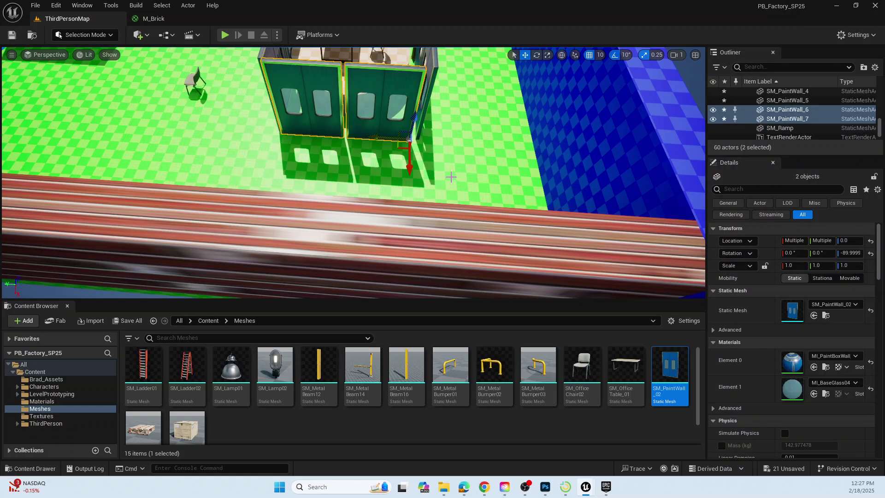
- Move the two wall panels on the blue-wall side of the platform to Y 490 to meet the back panels
right_click_drag(451, 176, 399, 244)
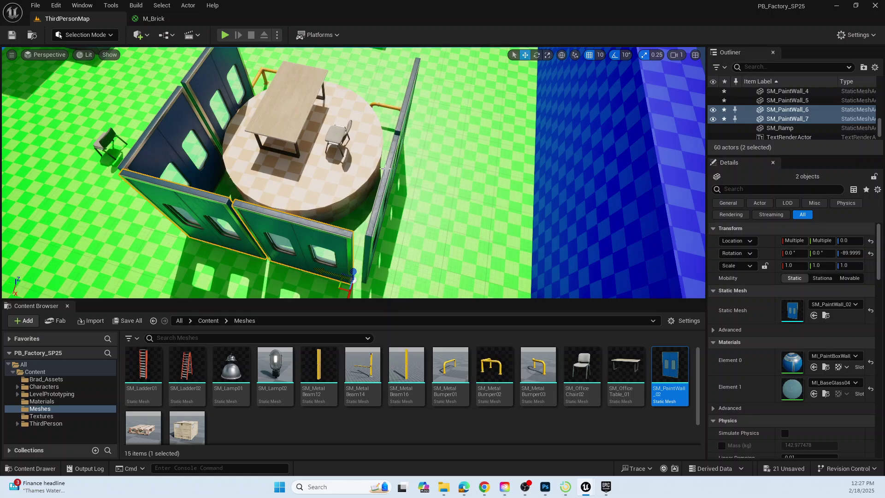
left_click(408, 78)
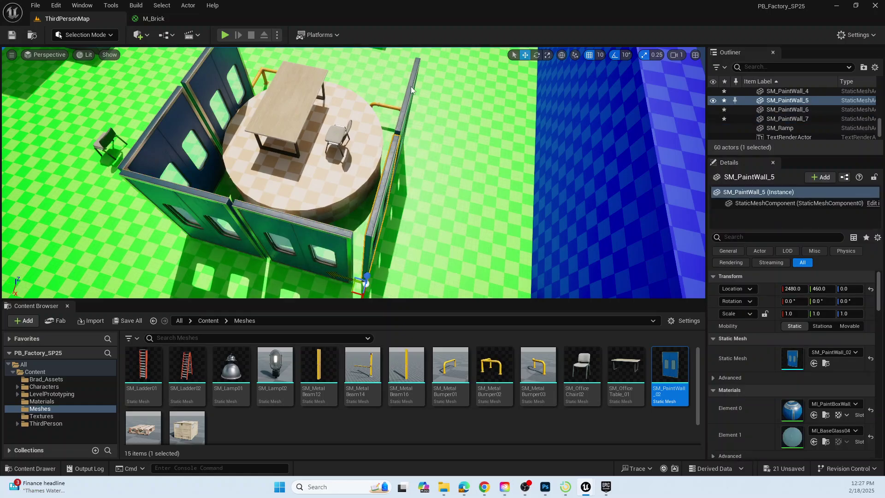
left_click(412, 89, "ctrl")
left_click_drag(380, 234, 377, 238)
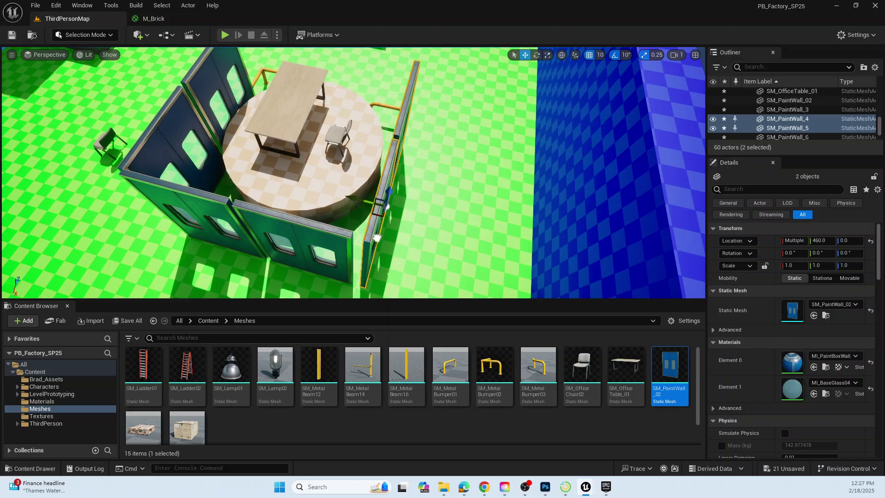
left_click_drag(357, 199, 346, 200)
right_click_drag(429, 227, 523, 196)
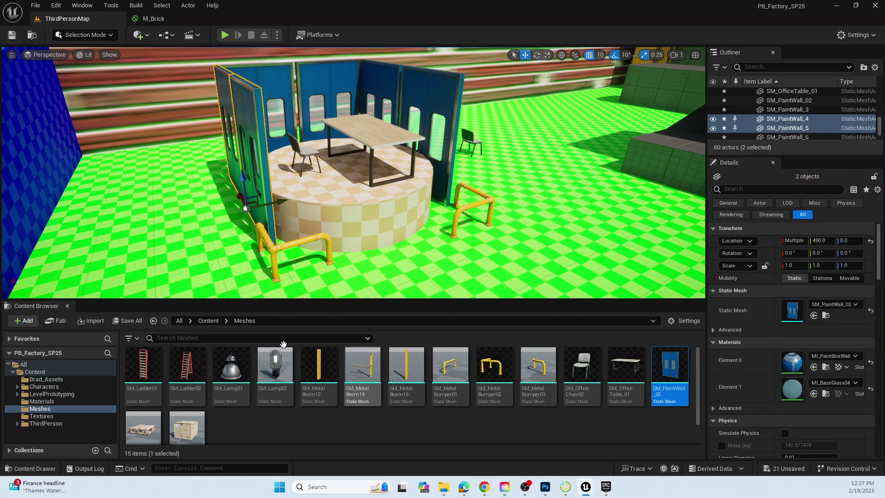
right_click_drag(404, 255, 475, 254)
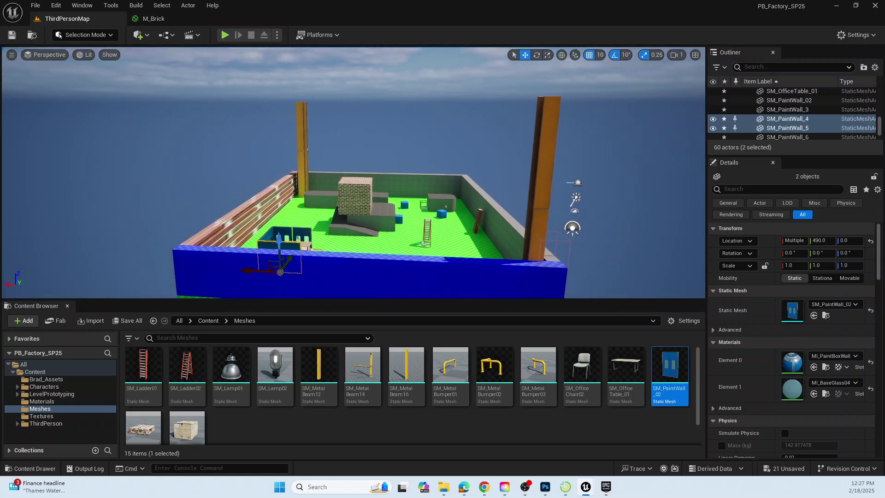